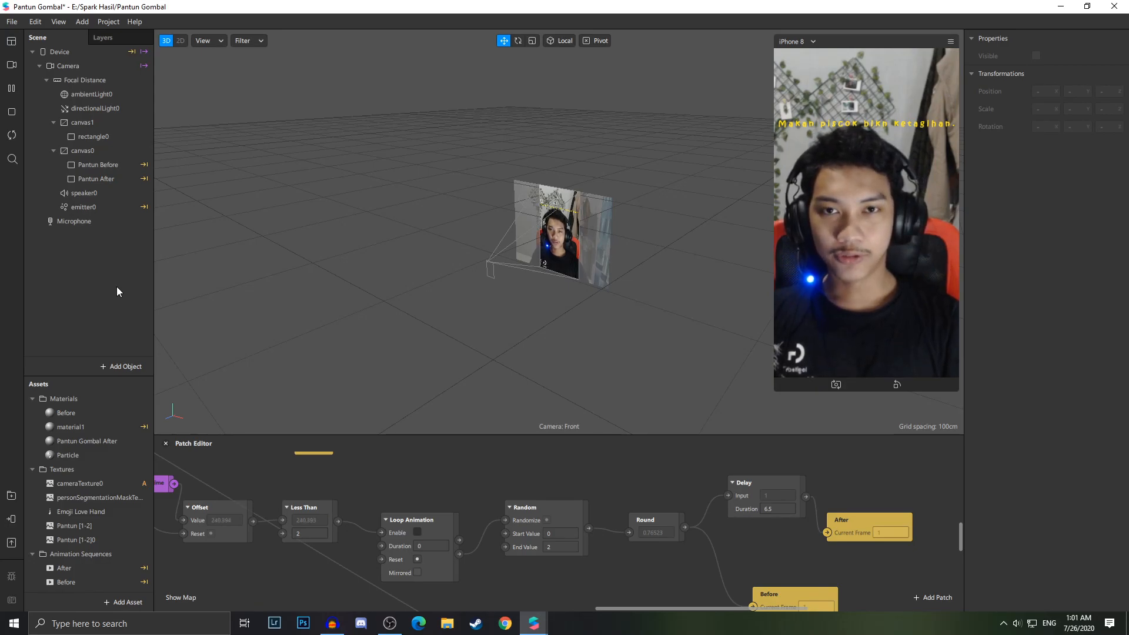
Examine the delay, visibility and animation patches by moving around the Patch Editor graph
scroll(341, 475, "up", 5)
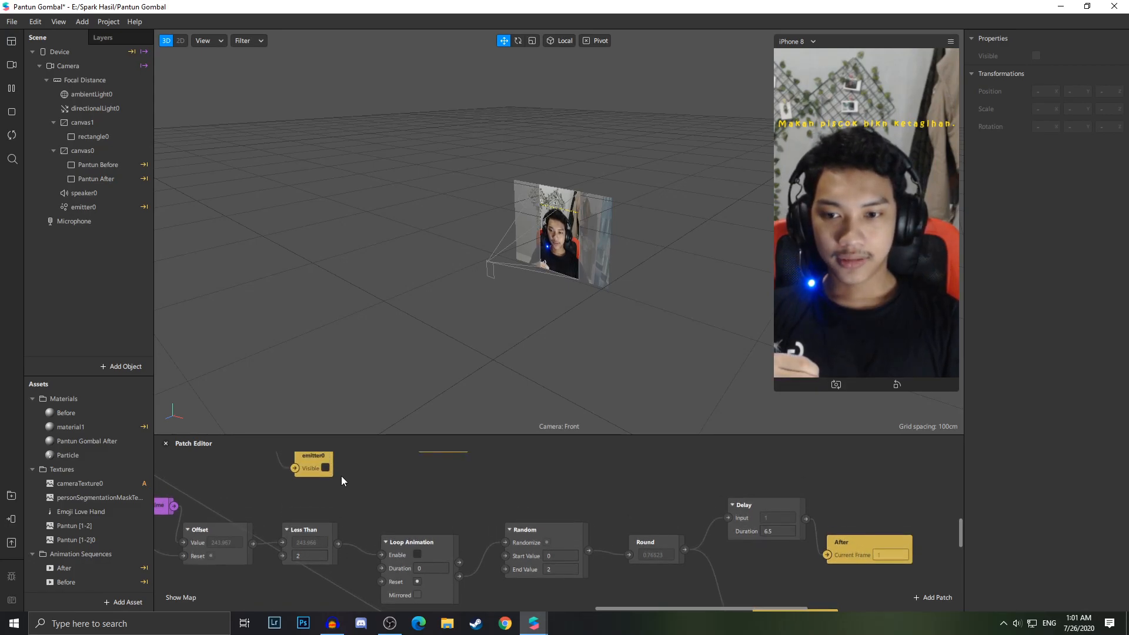
scroll(342, 479, "up", 4)
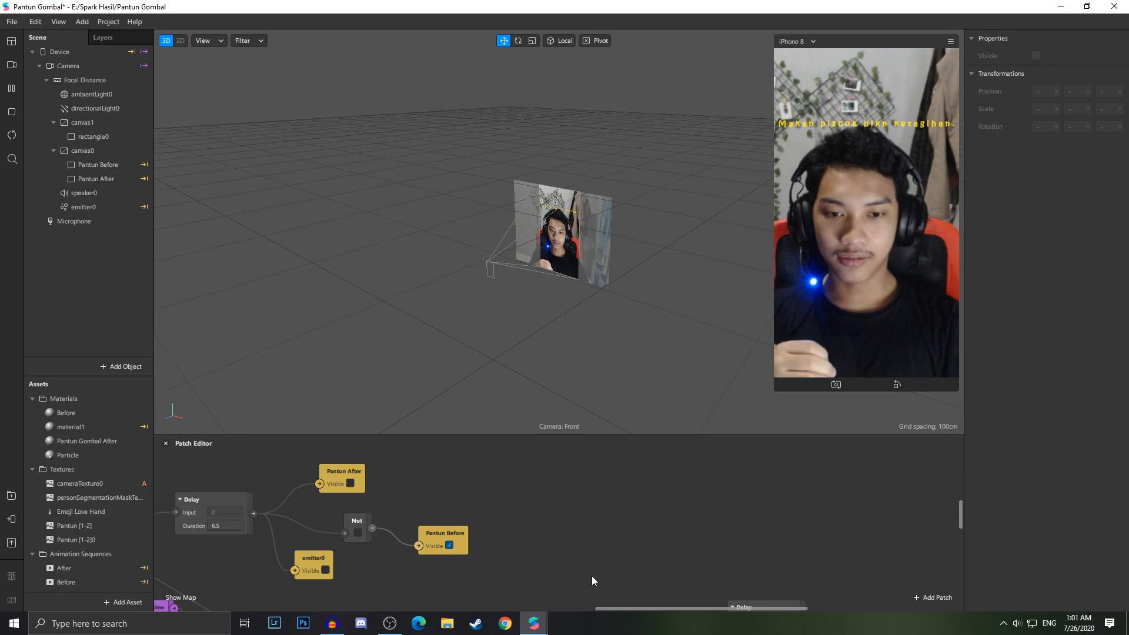
right_click(533, 517)
left_click(502, 538)
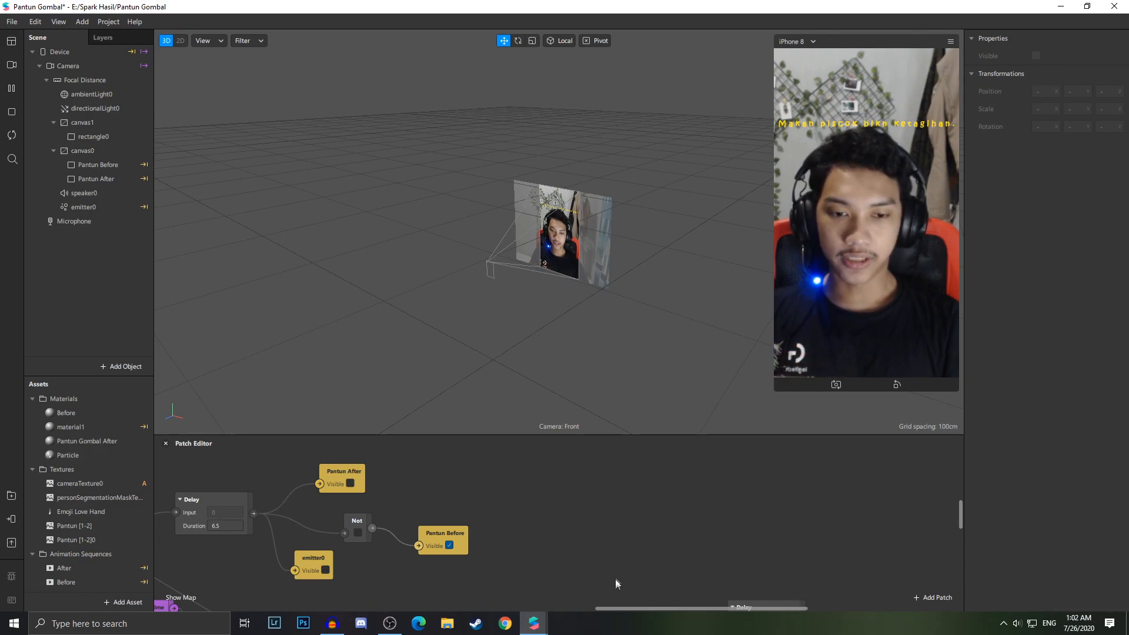
left_click_drag(604, 605, 492, 622)
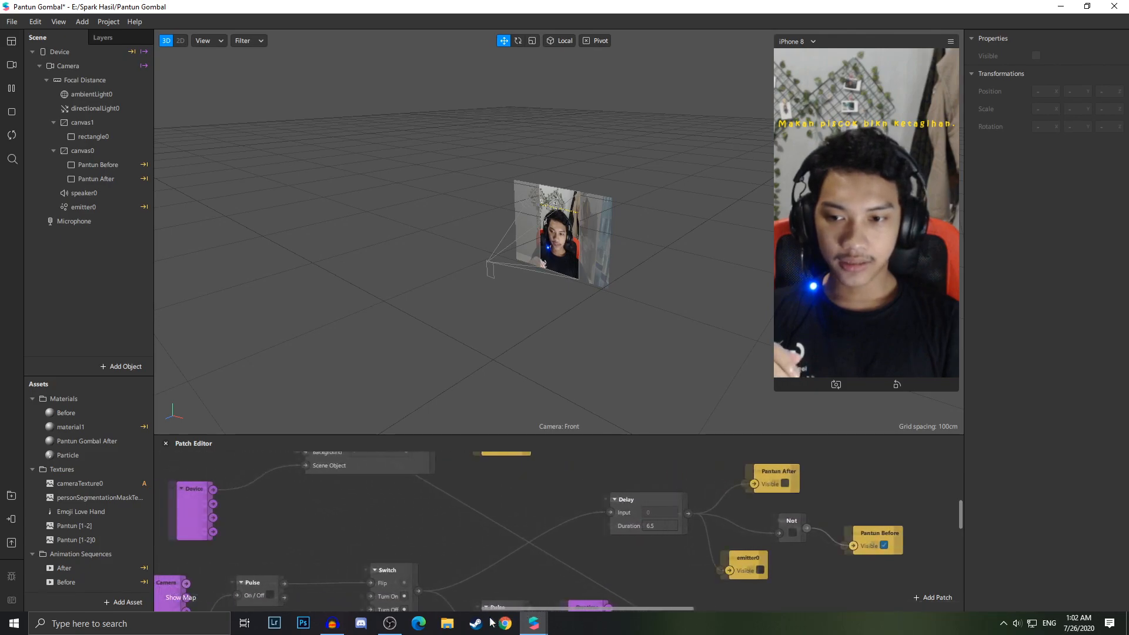
scroll(490, 556, "down", 6)
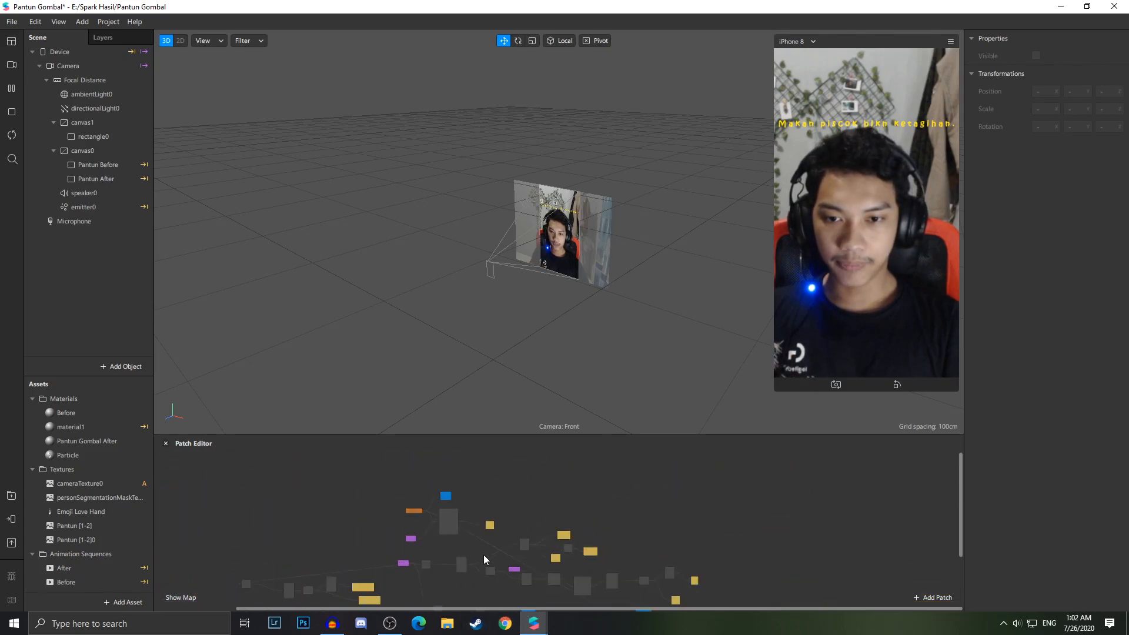
scroll(482, 547, "up", 3)
scroll(481, 544, "up", 3)
scroll(480, 545, "down", 5)
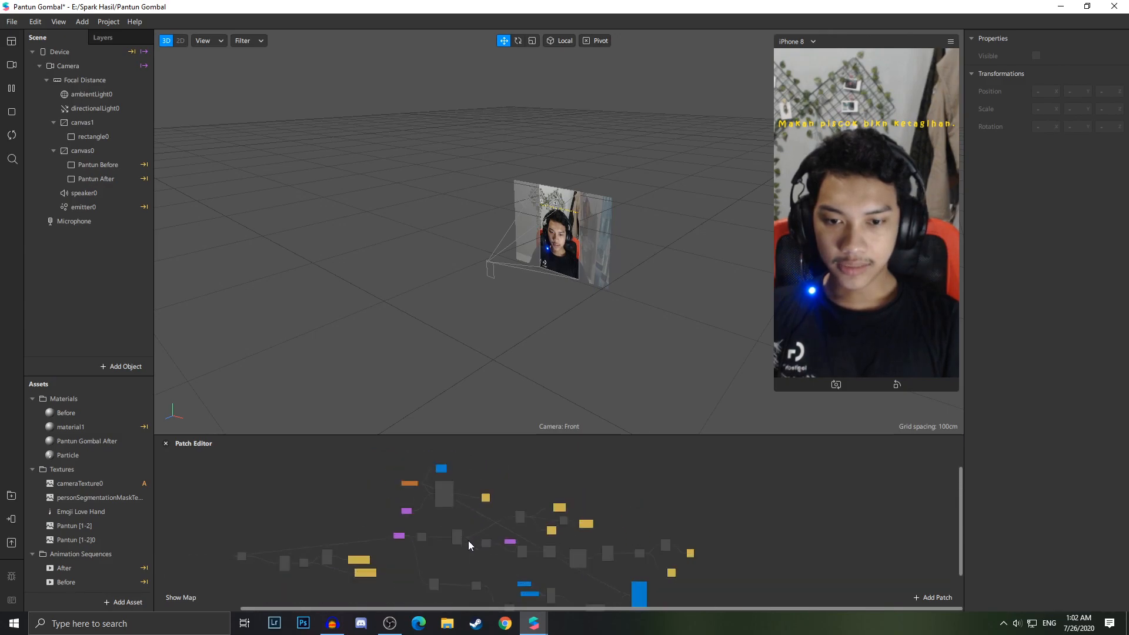
scroll(469, 529, "up", 5)
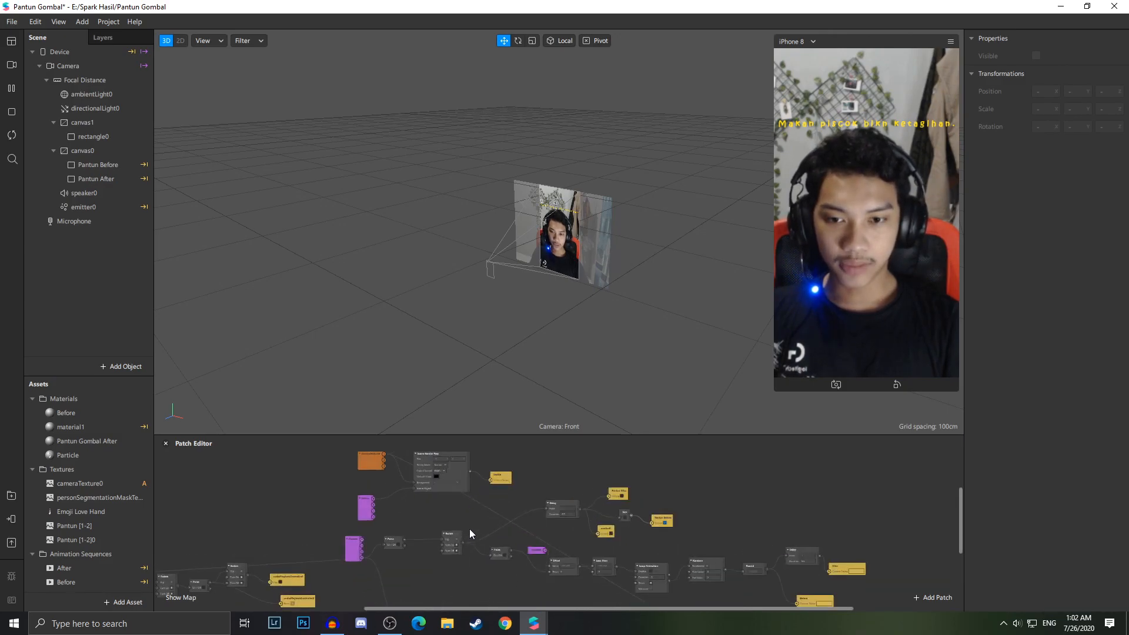
scroll(469, 530, "up", 2)
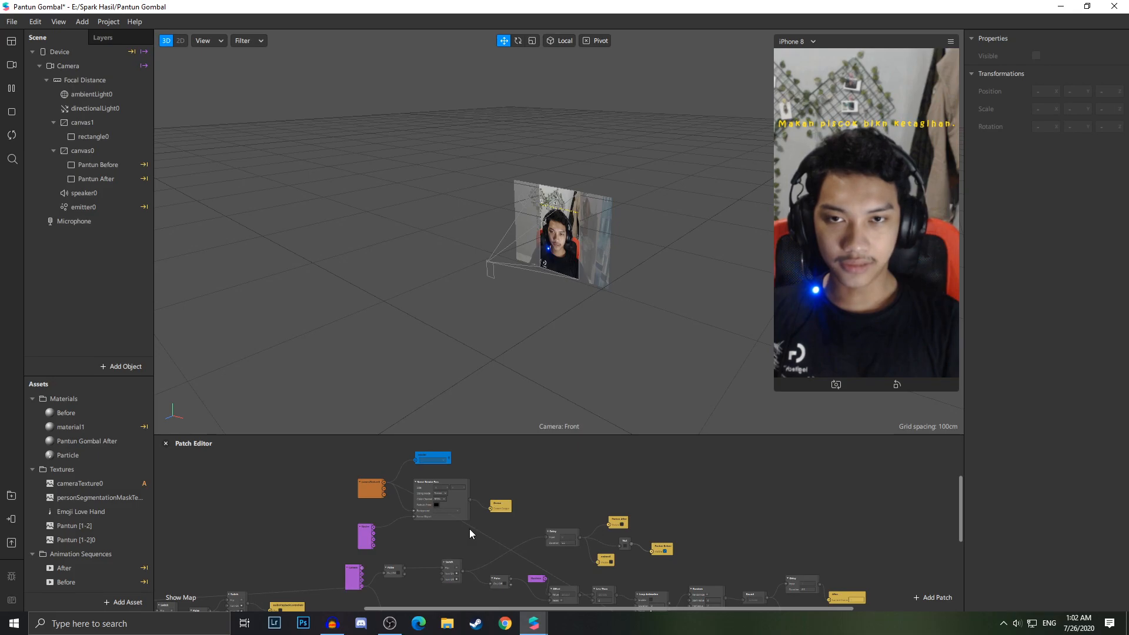
scroll(469, 528, "up", 2)
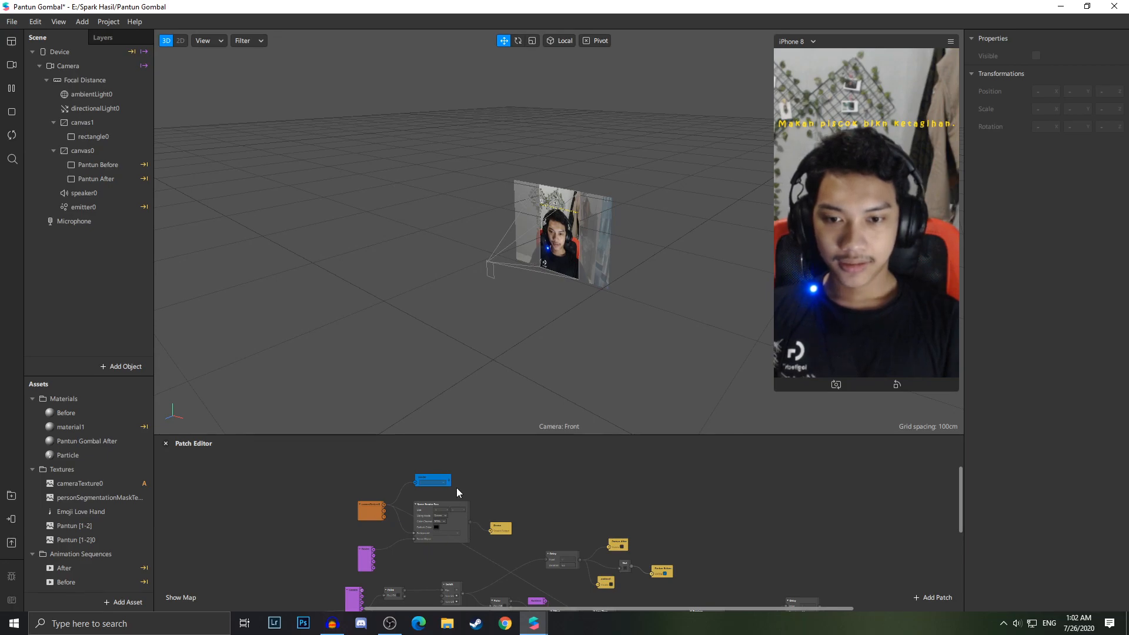
scroll(456, 488, "up", 2)
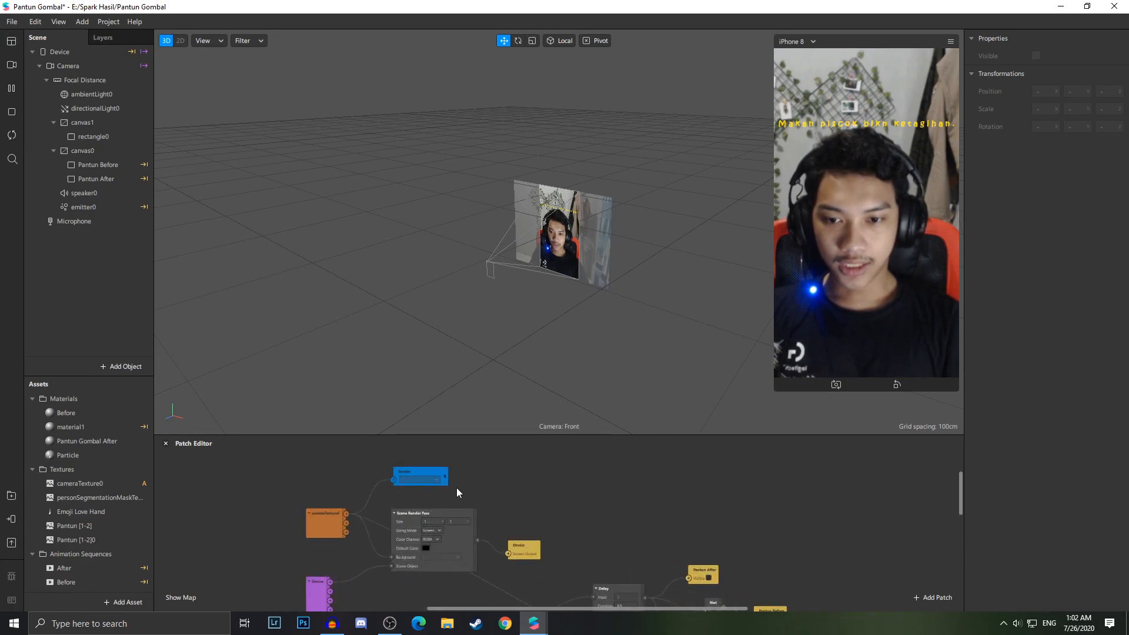
scroll(454, 488, "down", 3)
scroll(451, 489, "down", 3)
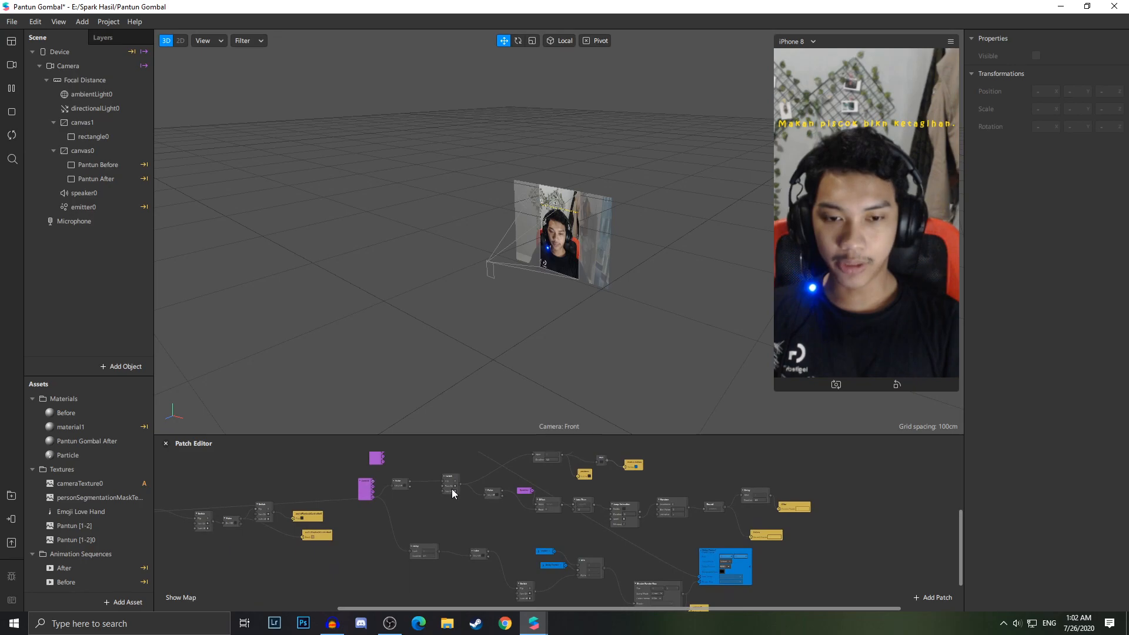
scroll(535, 520, "up", 3)
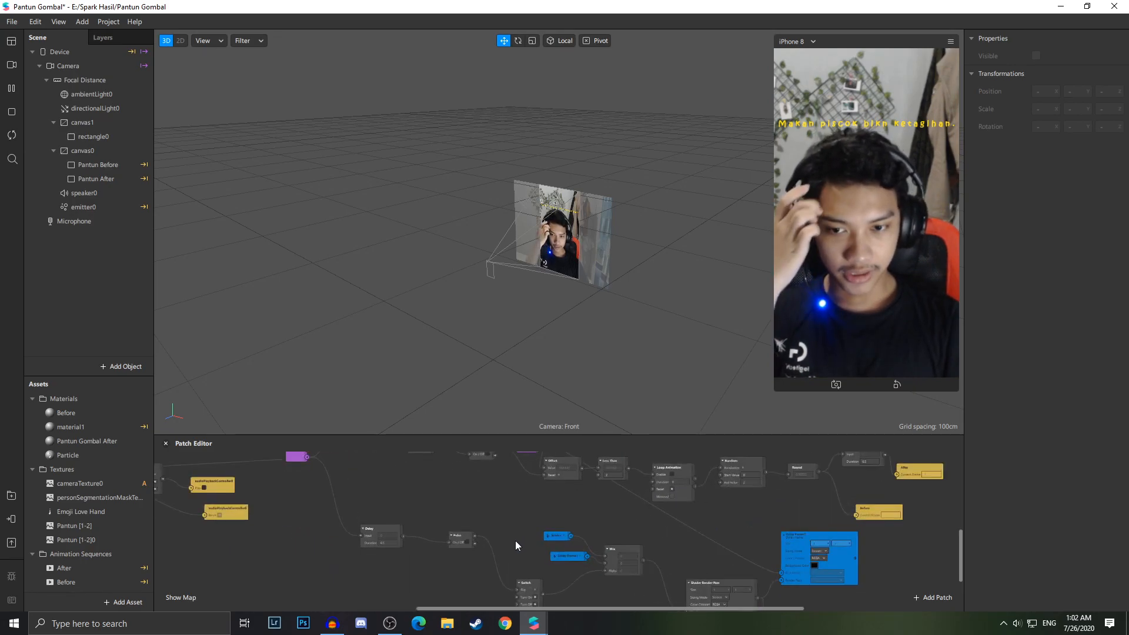
scroll(500, 533, "down", 5)
scroll(477, 505, "up", 2)
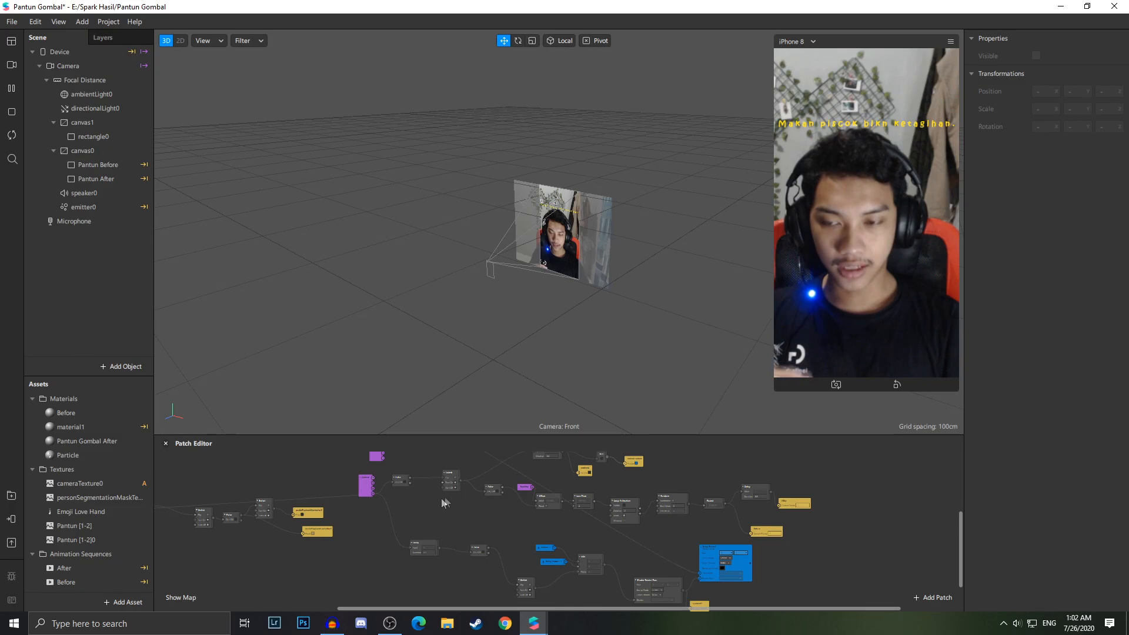
scroll(374, 506, "up", 2)
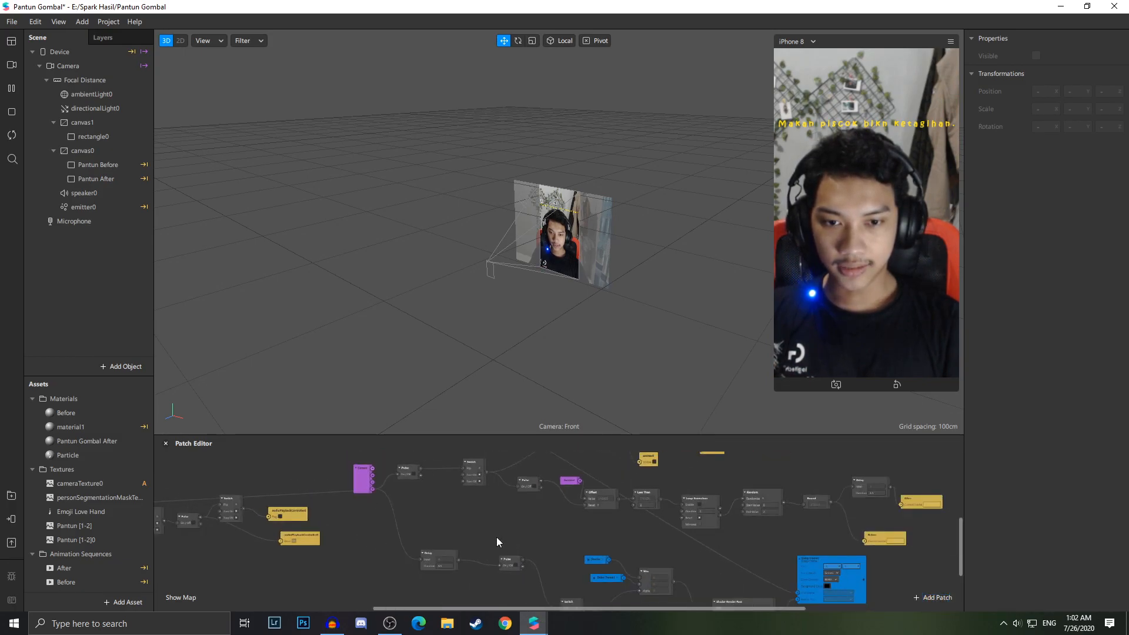
Inspect the render pass and shader patches elsewhere in the Patch Editor graph
left_click_drag(634, 608, 717, 609)
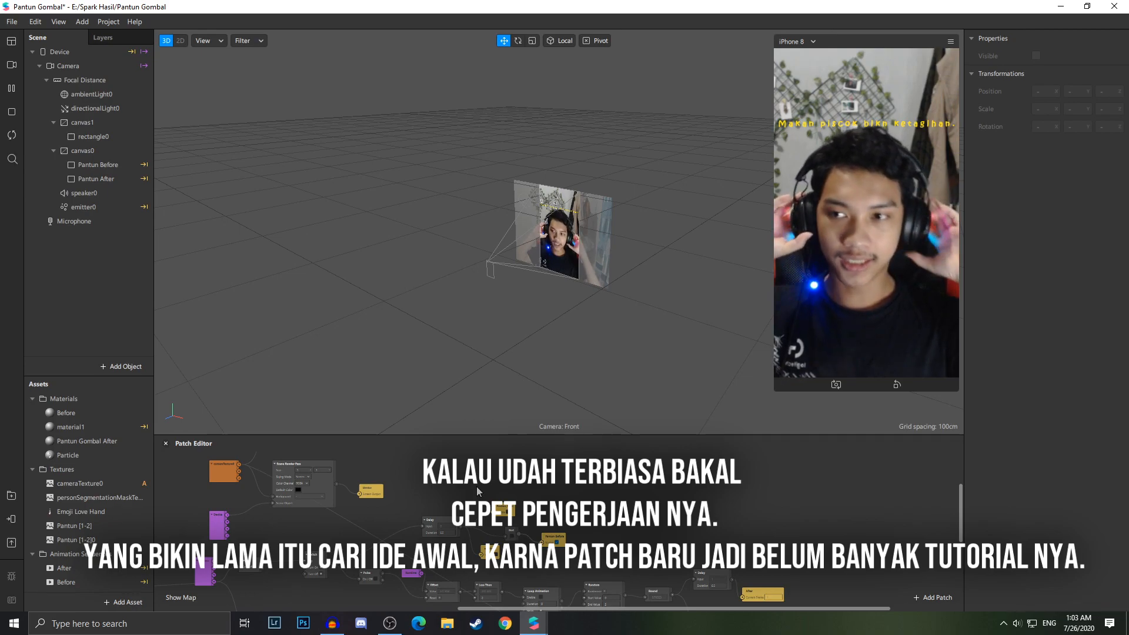
scroll(253, 462, "up", 4)
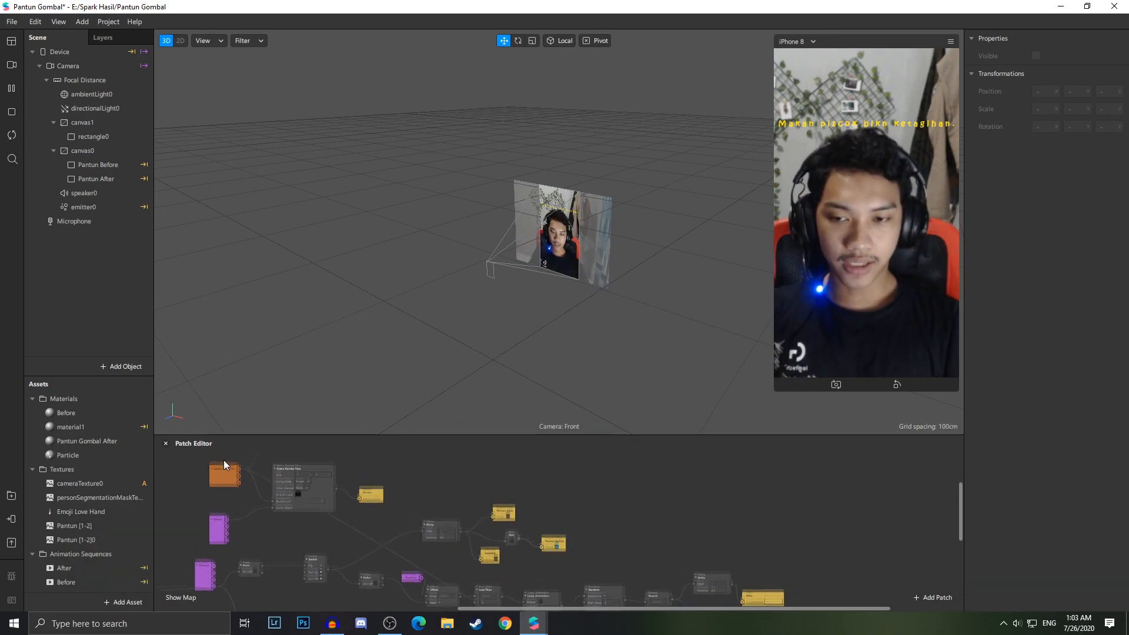
left_click(294, 494)
scroll(294, 493, "up", 4)
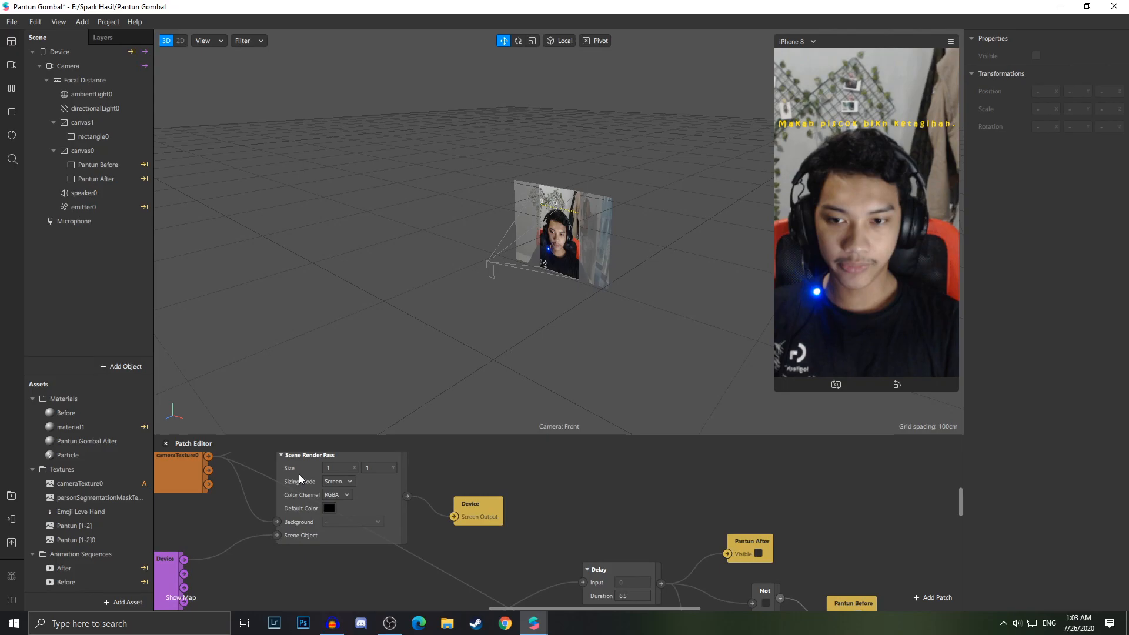
left_click_drag(339, 452, 314, 483)
scroll(491, 555, "down", 5)
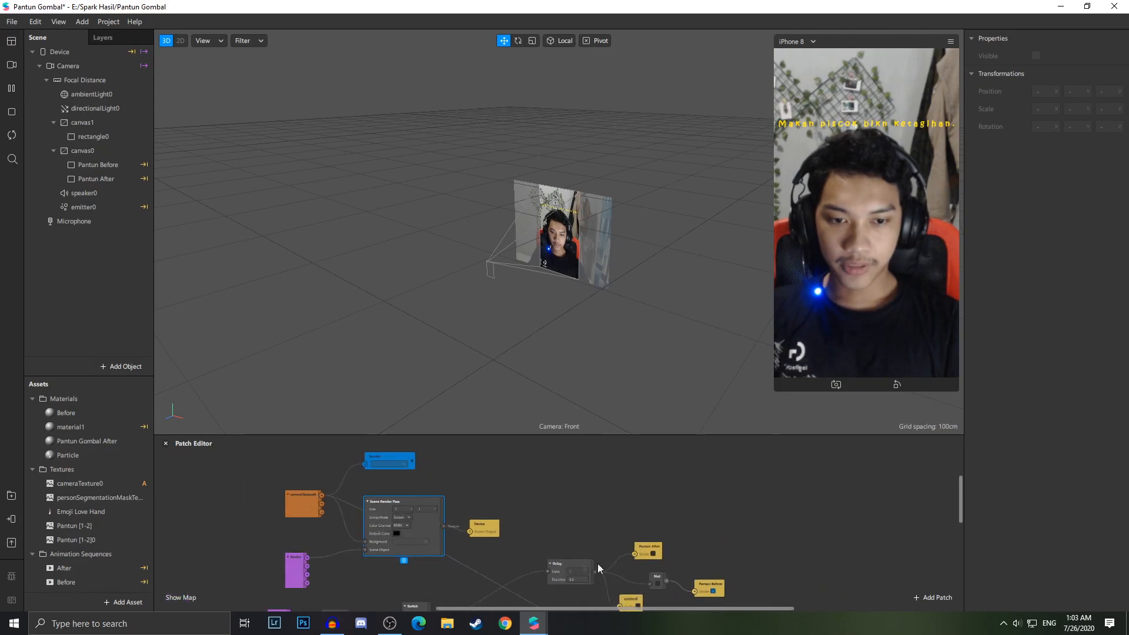
scroll(673, 590, "down", 3)
left_click_drag(701, 609, 760, 608)
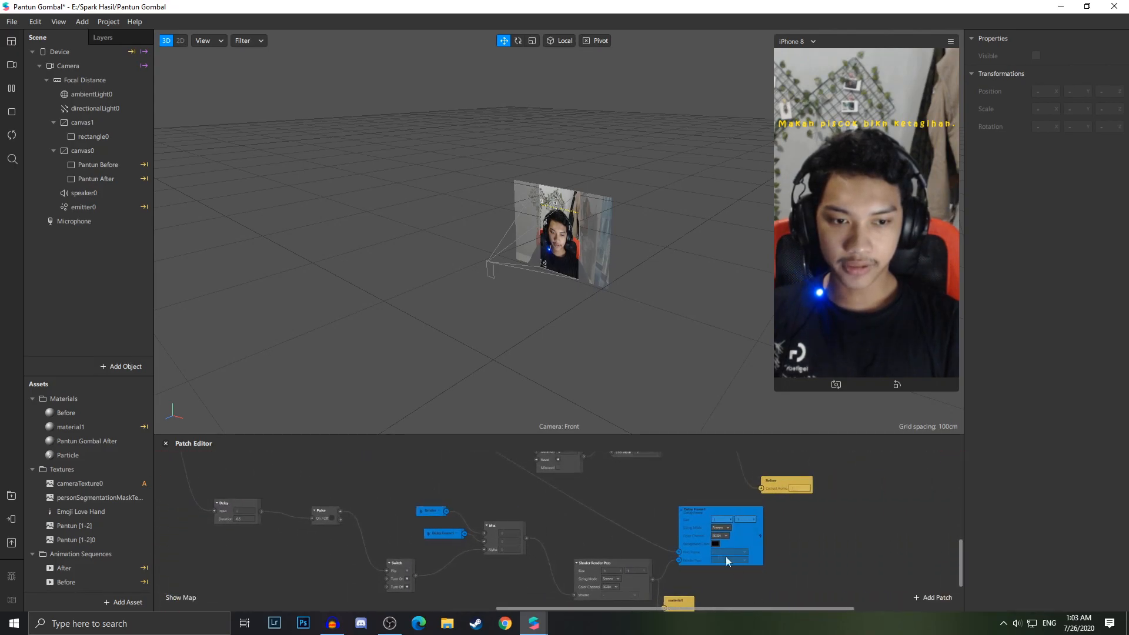
scroll(695, 540, "up", 3, "ctrl")
left_click(689, 532)
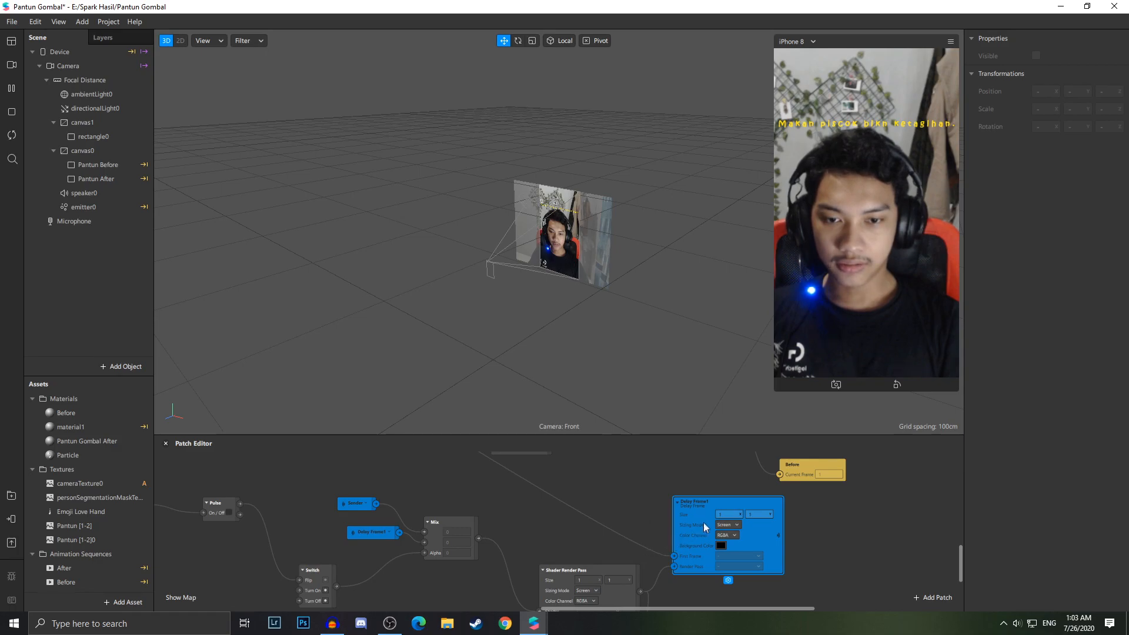
scroll(472, 495, "down", 2)
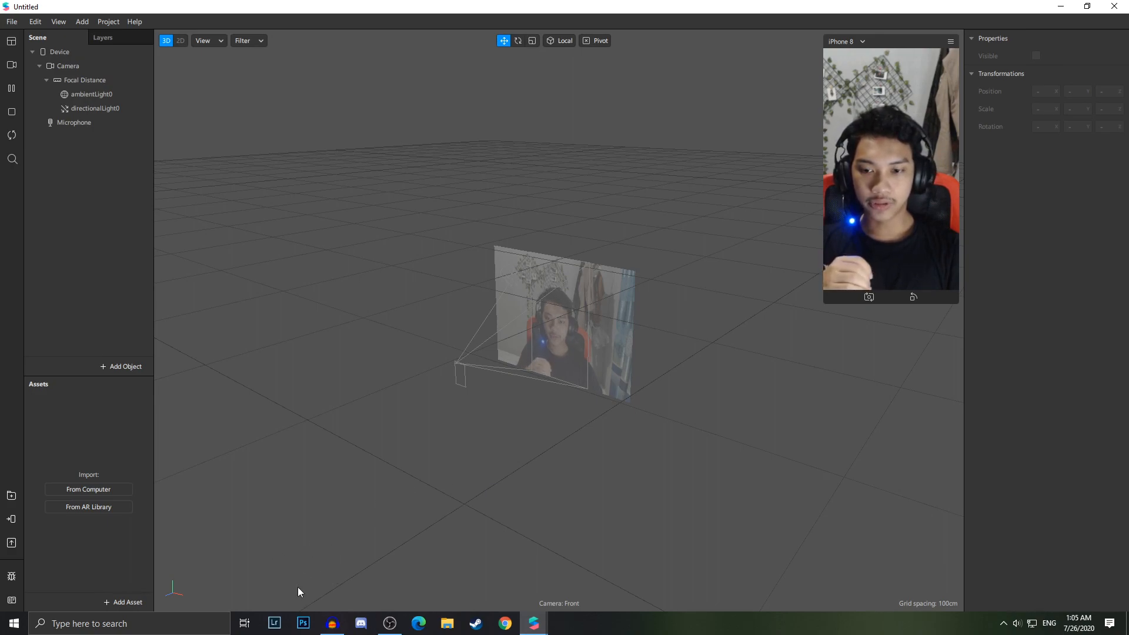
Switch to Photoshop and dock the floating emoji document window into the tab bar
left_click(303, 622)
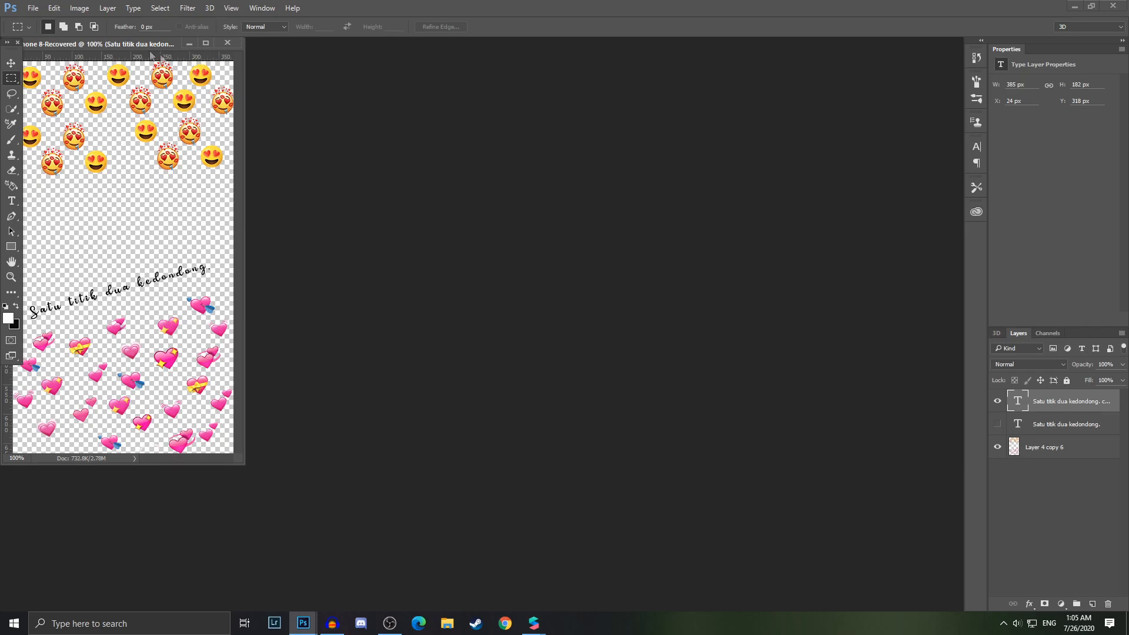
left_click_drag(98, 44, 373, 42)
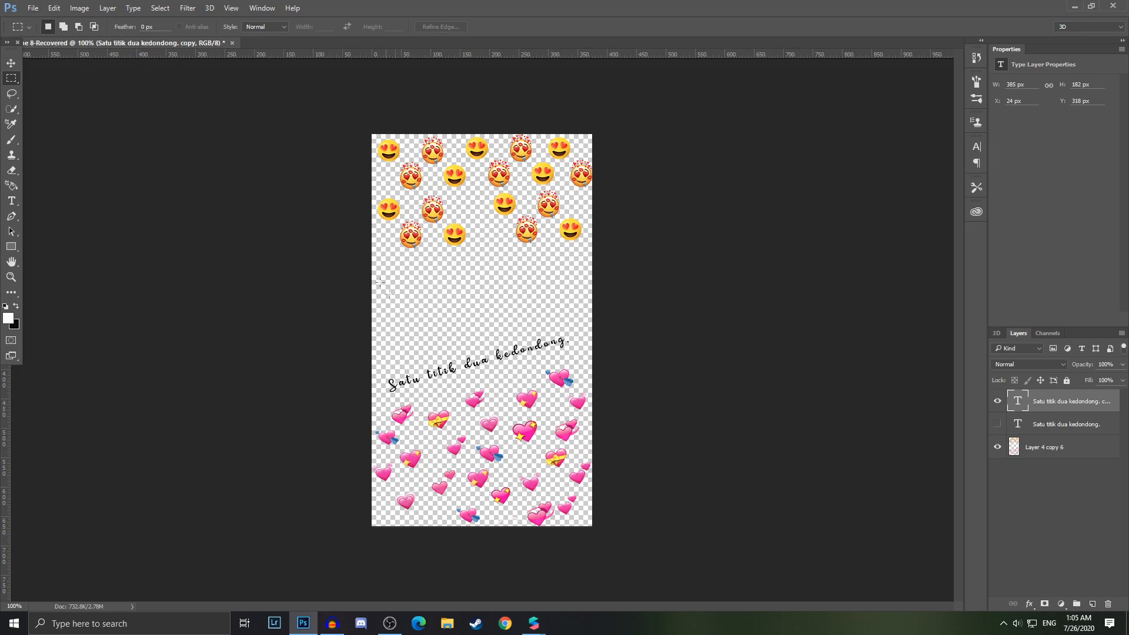
Create a new transparent document named Iphone 8, 375 by 667 px at 72 pixels/inch
left_click(31, 8)
left_click(44, 16)
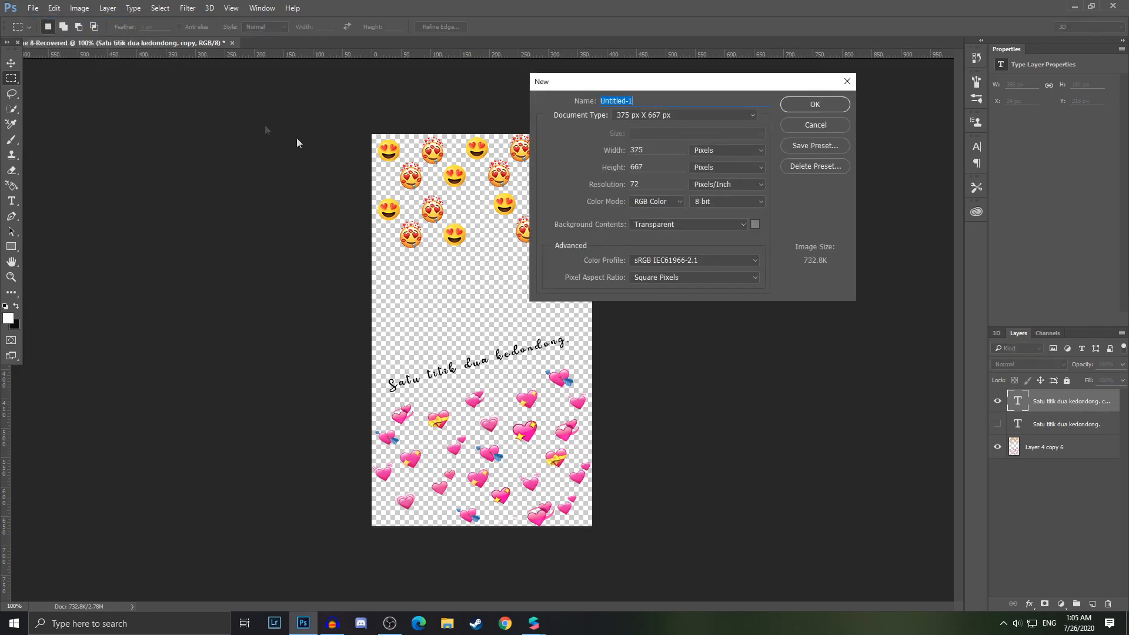
left_click_drag(532, 82, 244, 179)
left_click(365, 248)
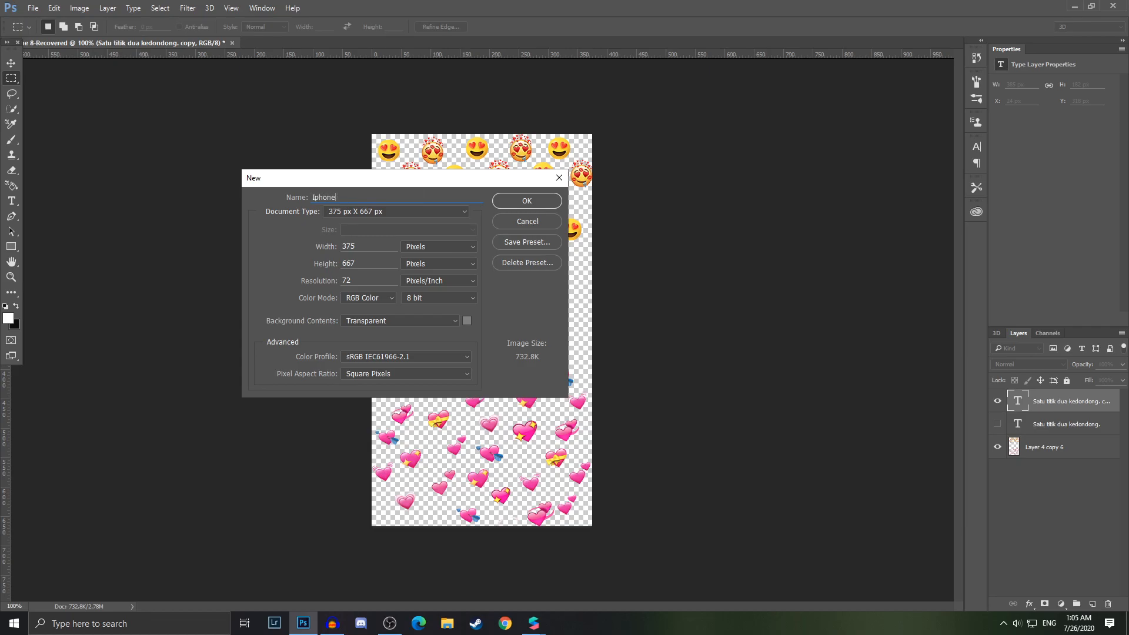
left_click(527, 200)
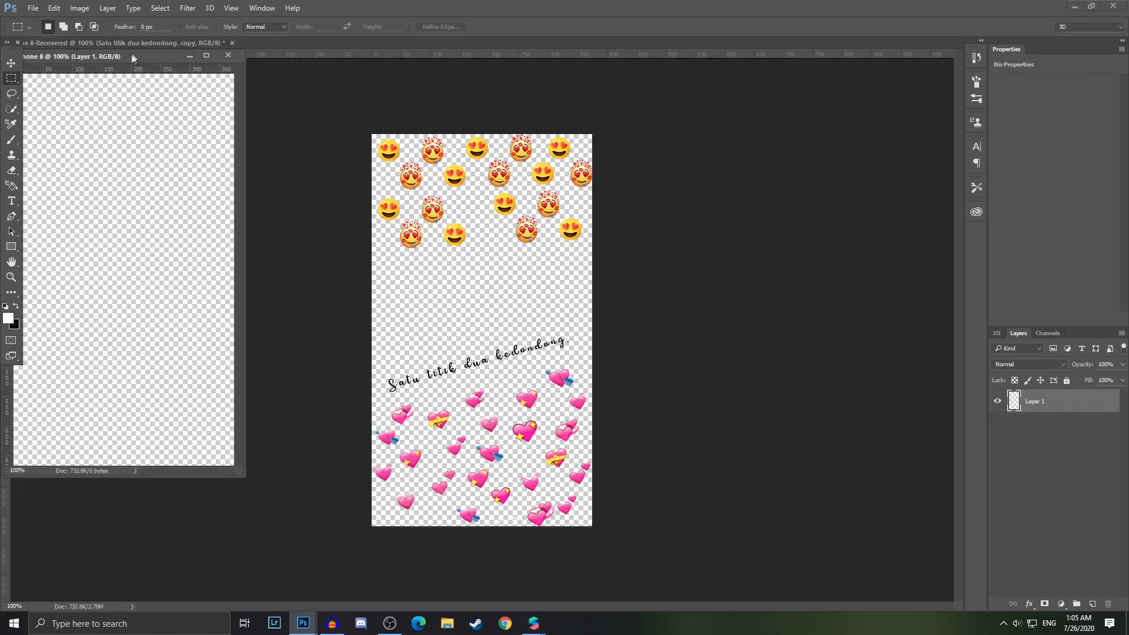
Dock the new Iphone 8 document into the tab bar and switch between the two open documents
left_click_drag(134, 59, 412, 48)
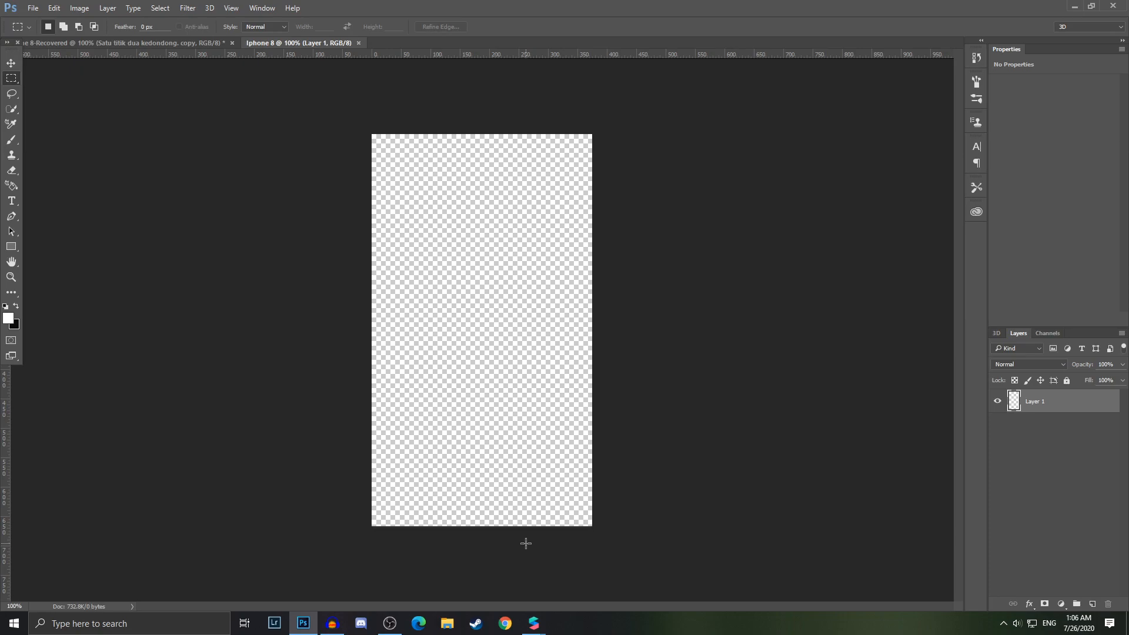
left_click(200, 44)
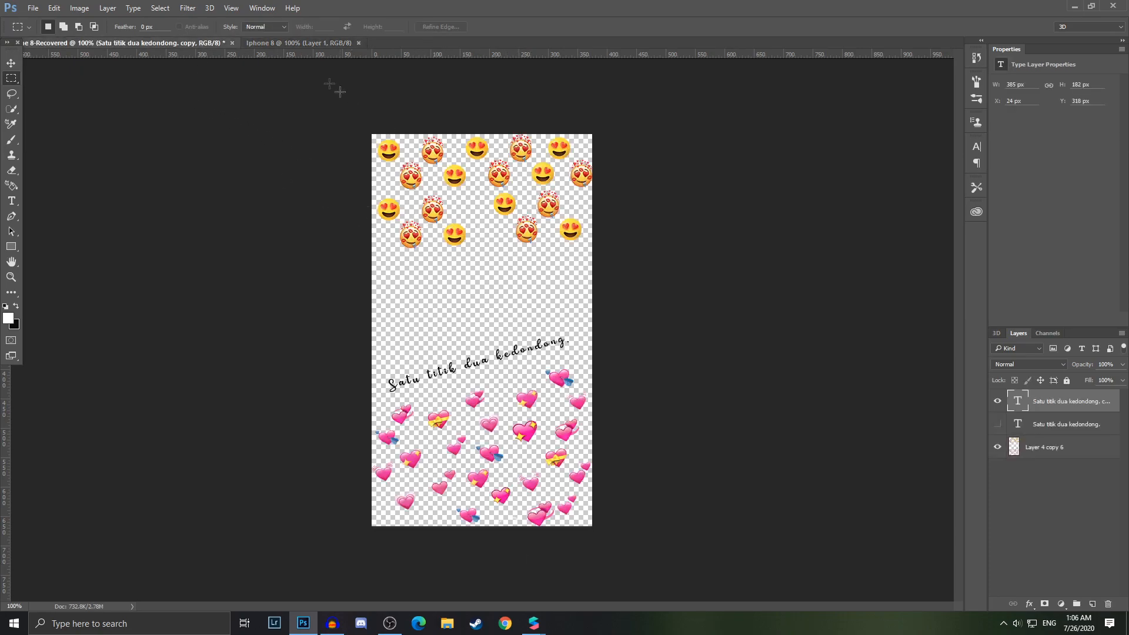
left_click(304, 43)
Switch to Chrome and run a Google image search for Emoji love png
left_click(504, 619)
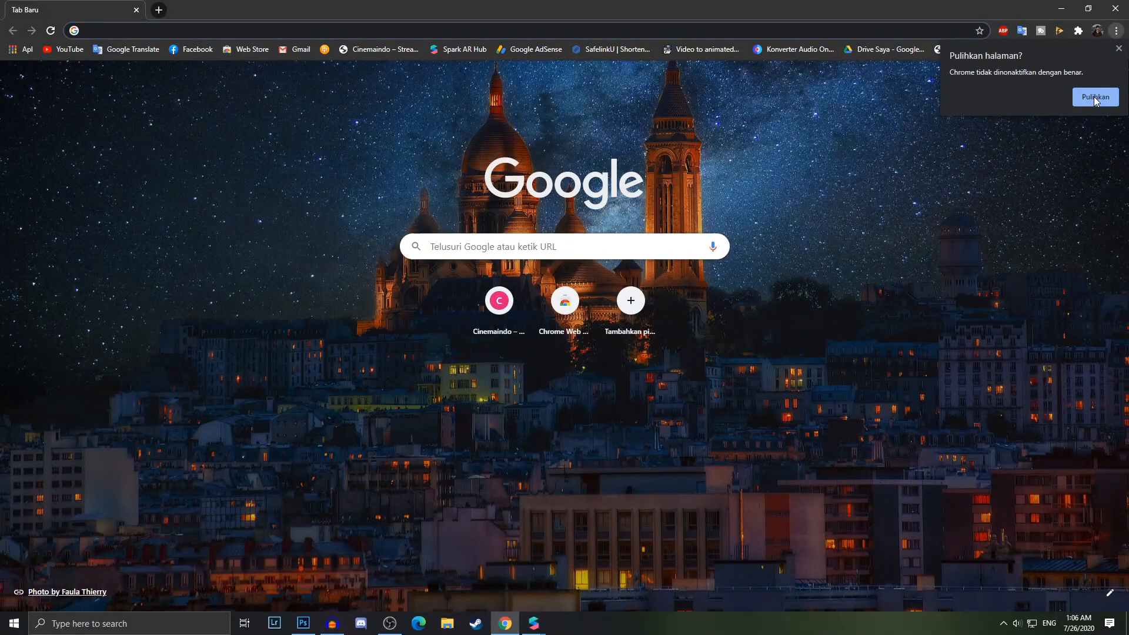
left_click(1094, 97)
type("Emoji")
key("Return")
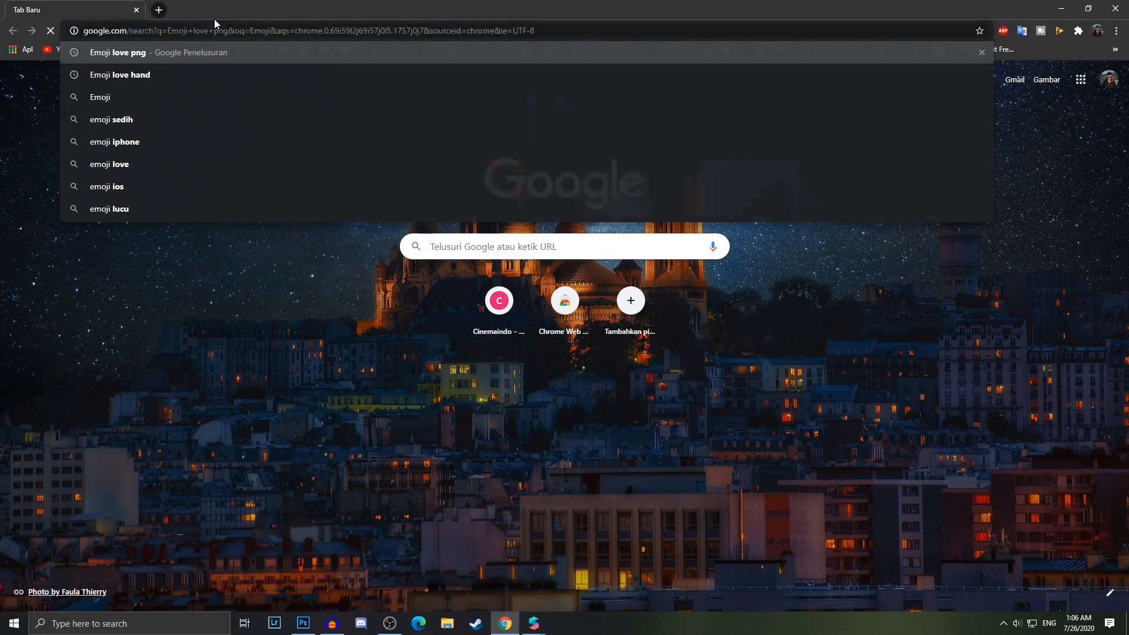
left_click(188, 120)
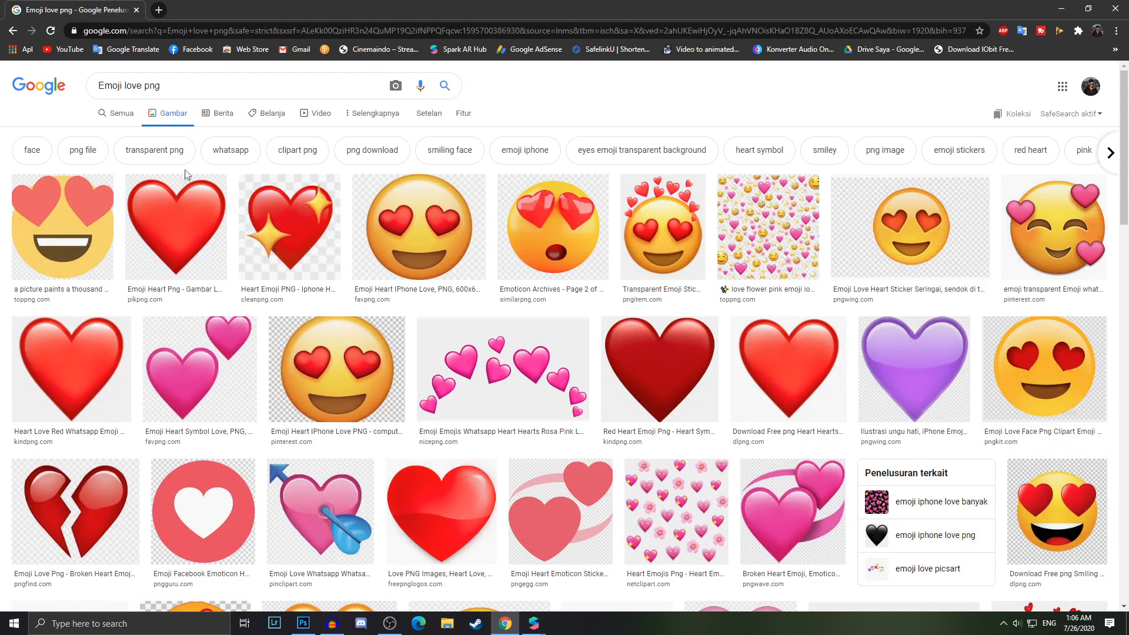
Open the image search tools and pick the 'Tidak difilter menurut lisensi' usage-rights option
left_click(356, 121)
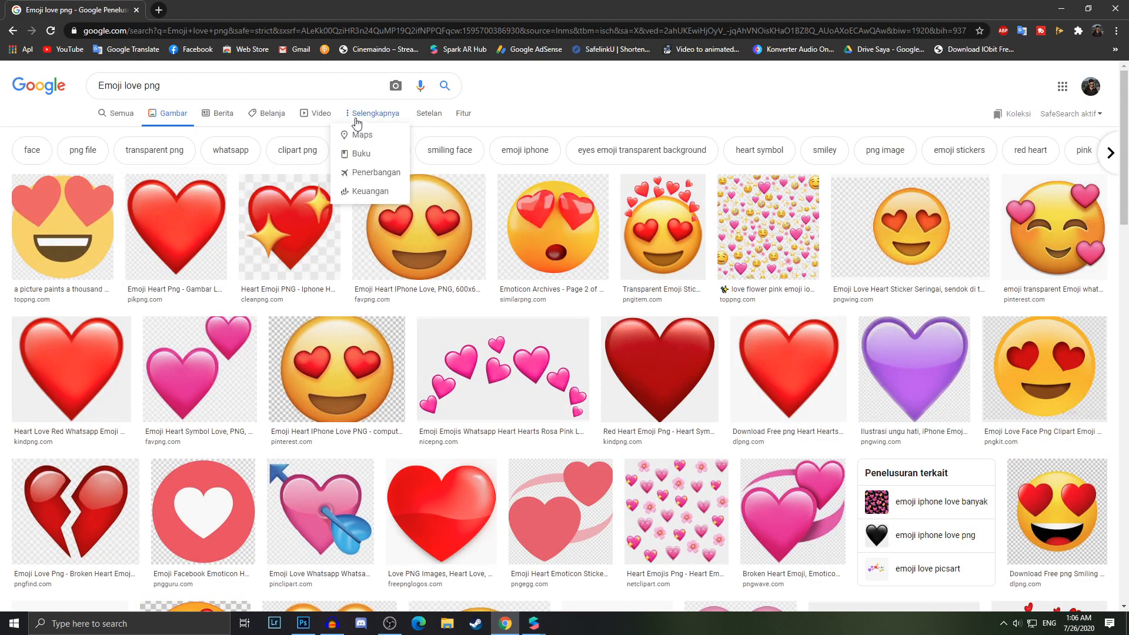
left_click(355, 121)
left_click(463, 113)
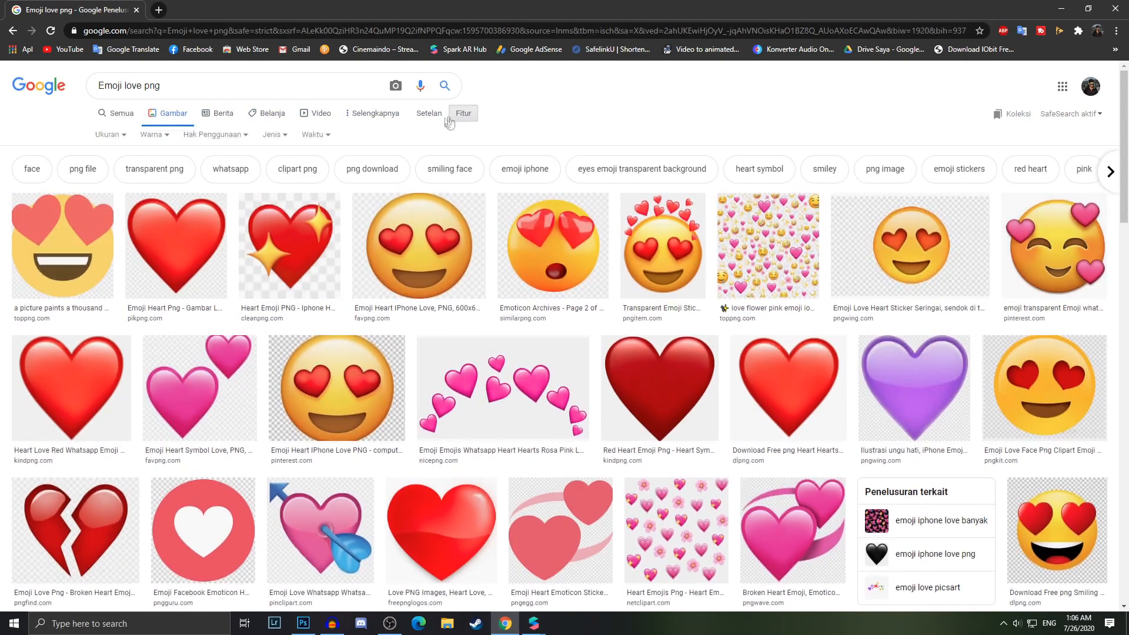
left_click(219, 137)
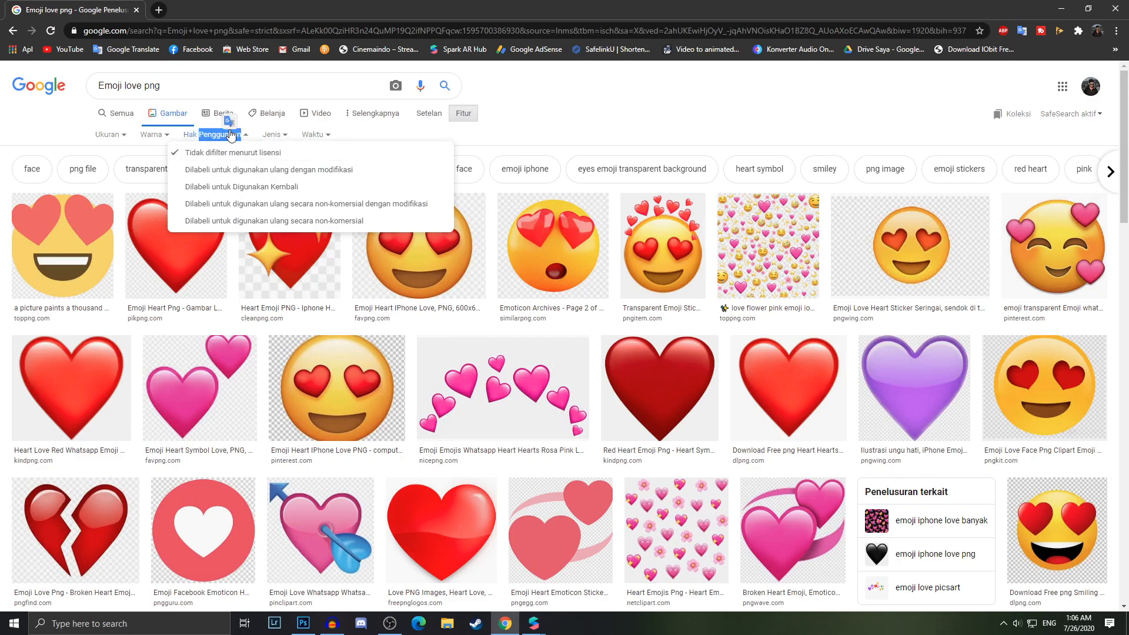
left_click(272, 152)
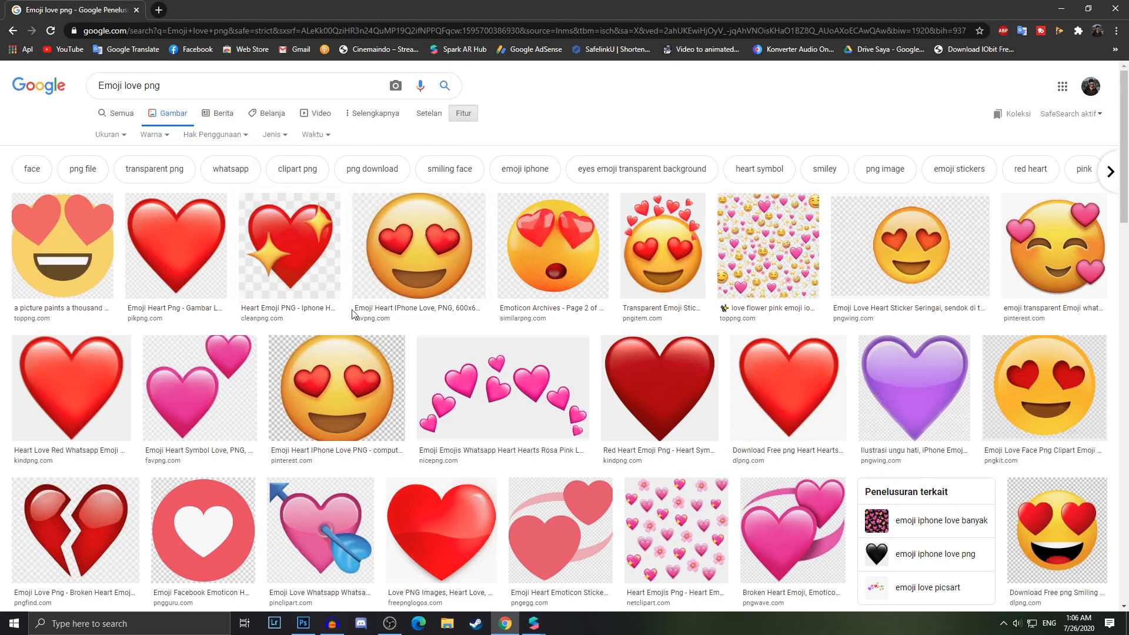
Browse the Emoji love png image results and review the usage-rights filter options
left_click(219, 136)
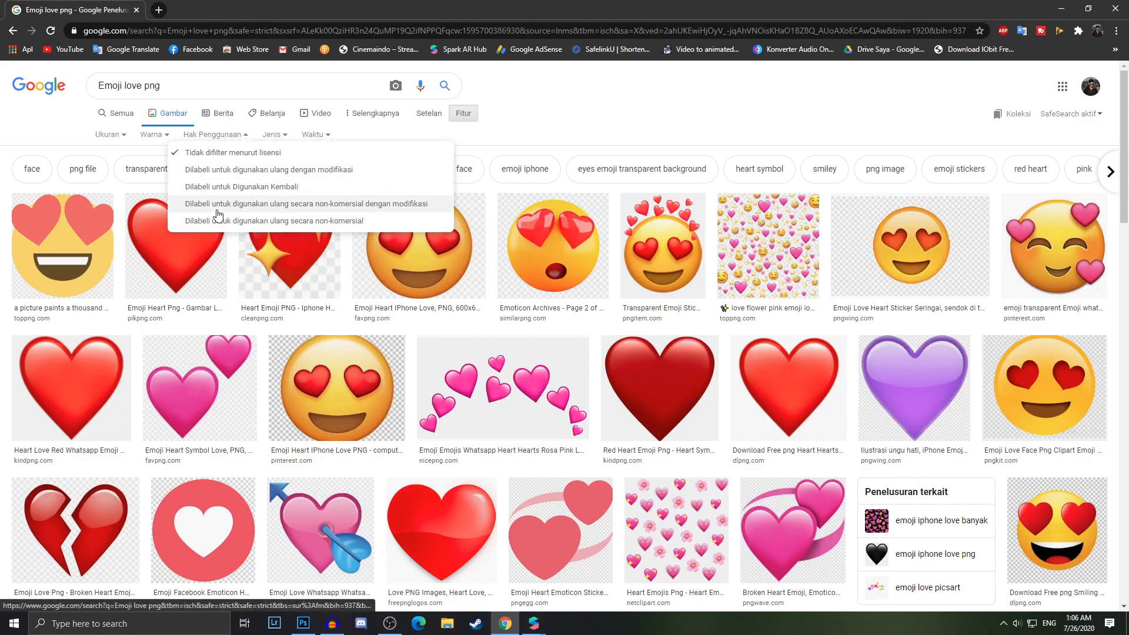
left_click(221, 137)
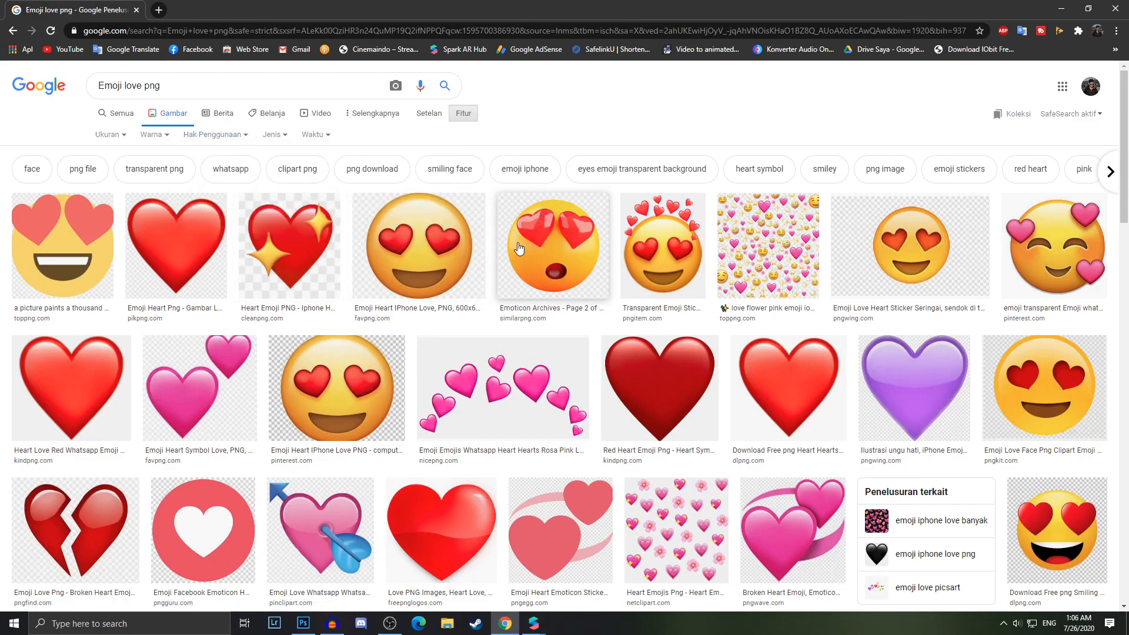
scroll(387, 450, "down", 3)
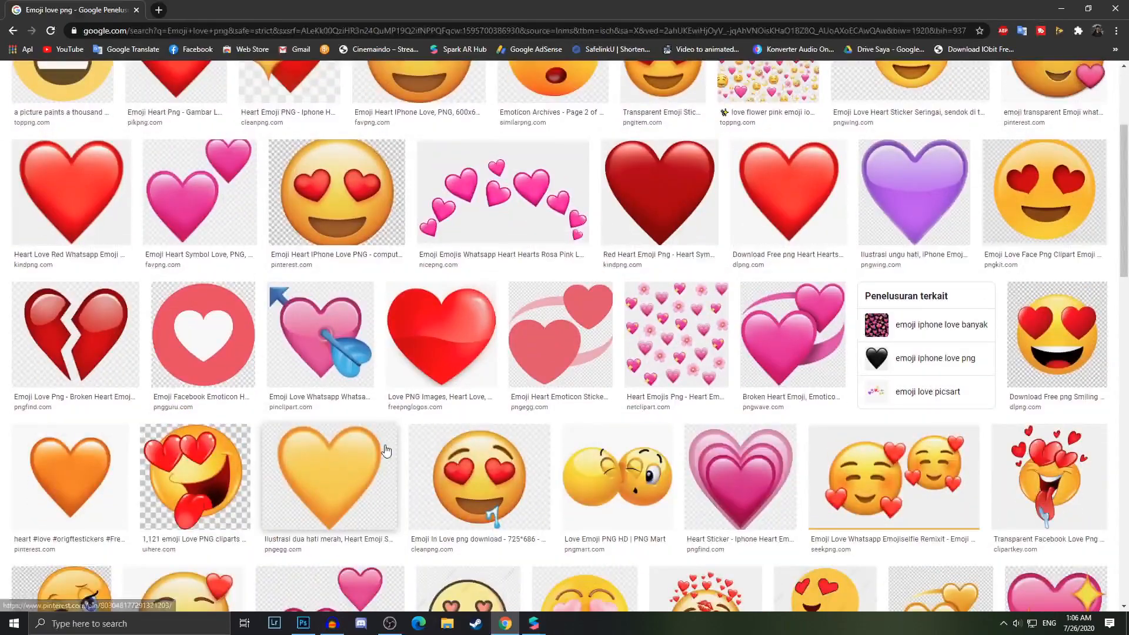
scroll(386, 450, "up", 3)
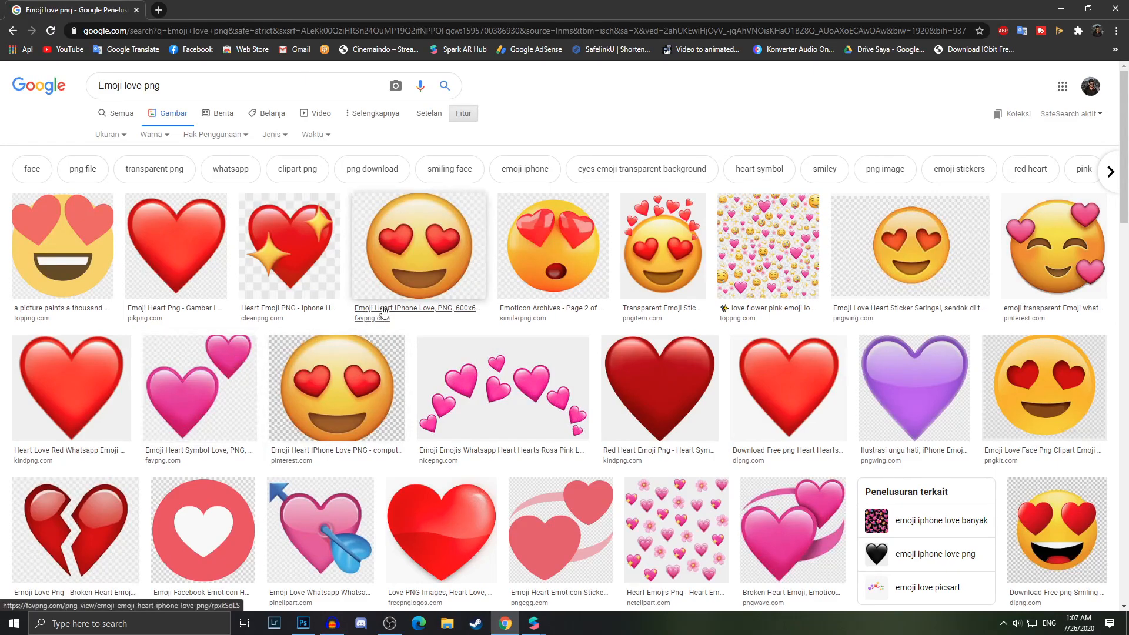
scroll(810, 418, "down", 5)
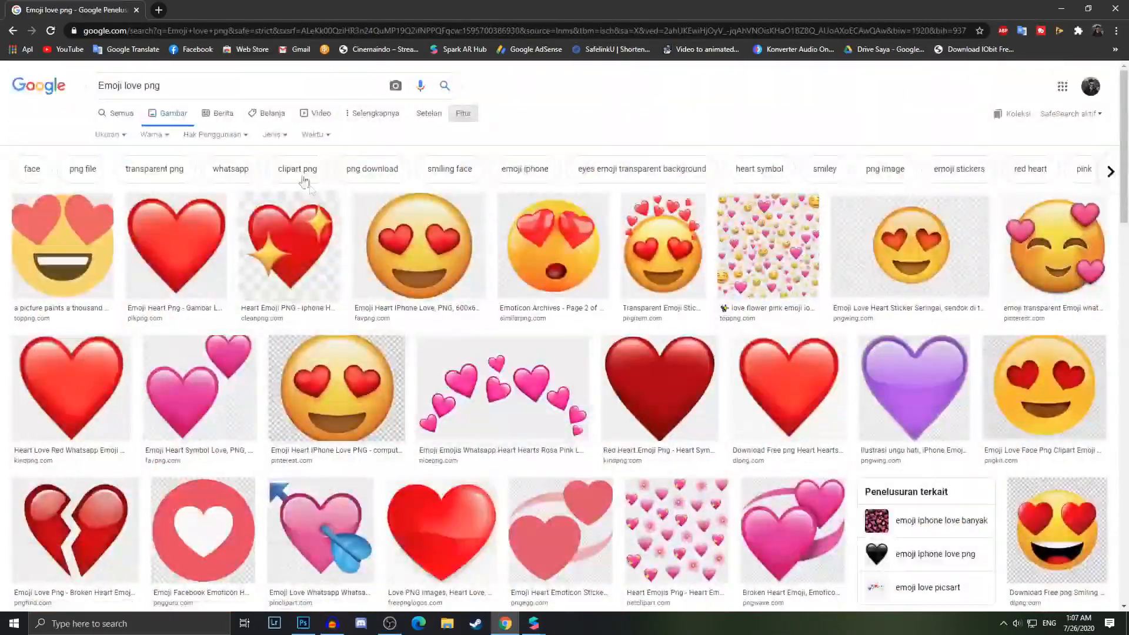
left_click(216, 136)
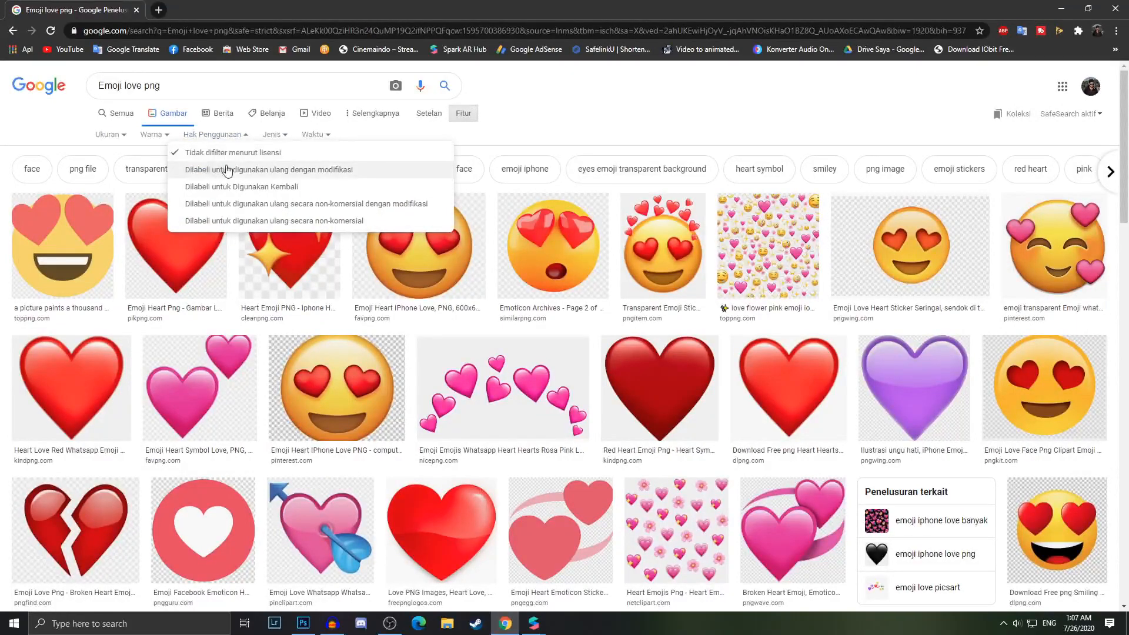
left_click(228, 135)
scroll(262, 373, "down", 5)
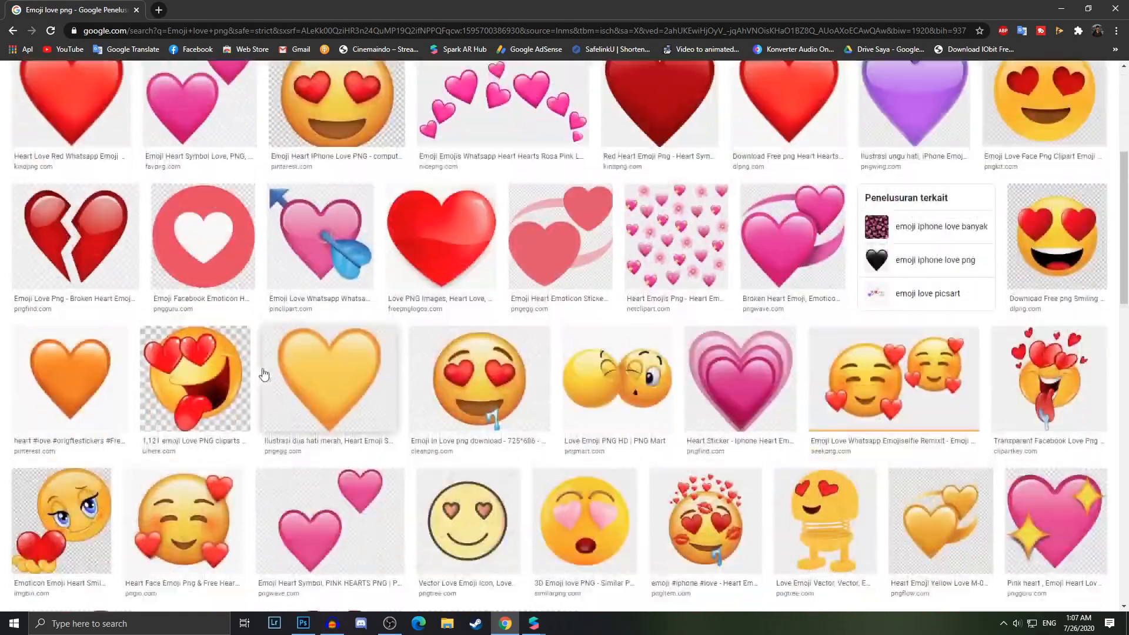
scroll(682, 513, "down", 5)
scroll(647, 523, "up", 10)
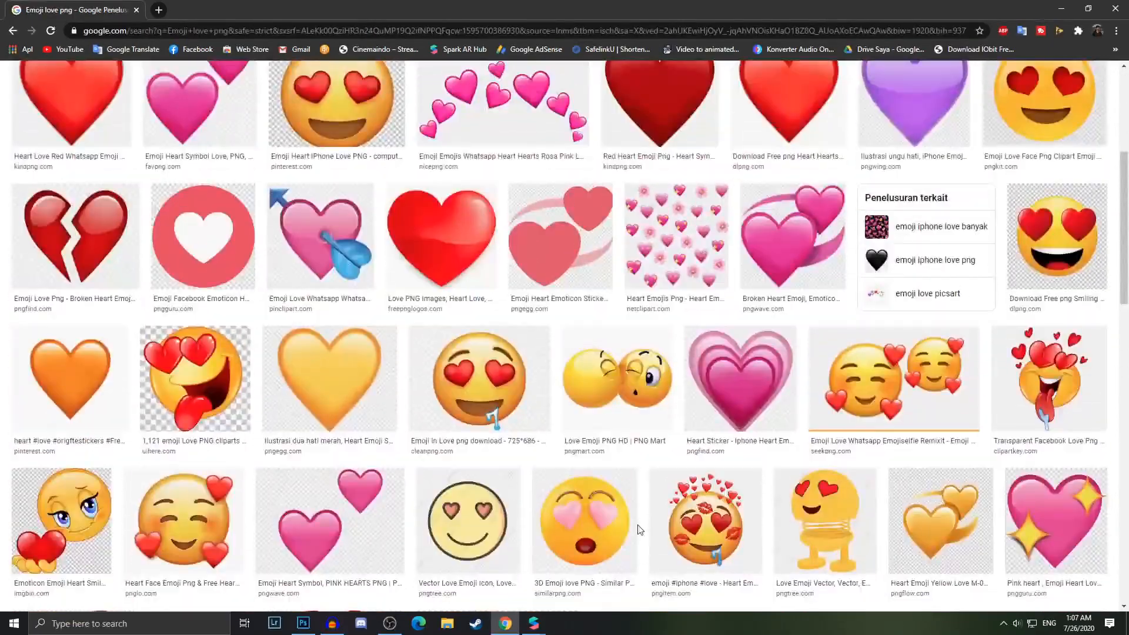
scroll(639, 529, "down", 5)
scroll(637, 529, "down", 3)
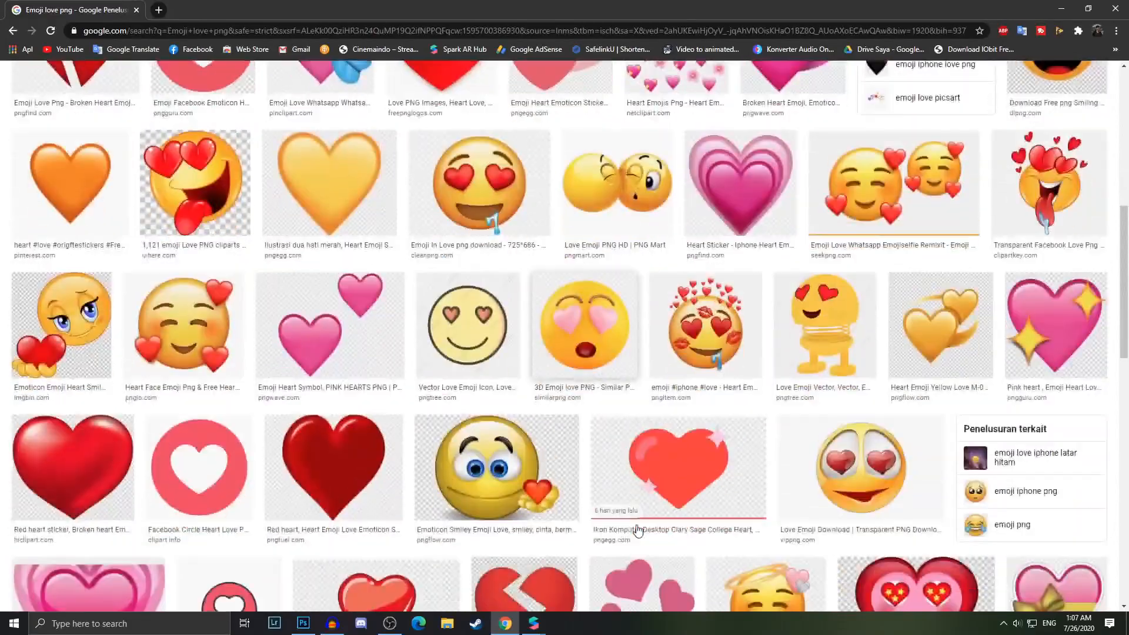
Save the '3D Emoji love PNG' image from the search results to the computer
left_click(585, 320)
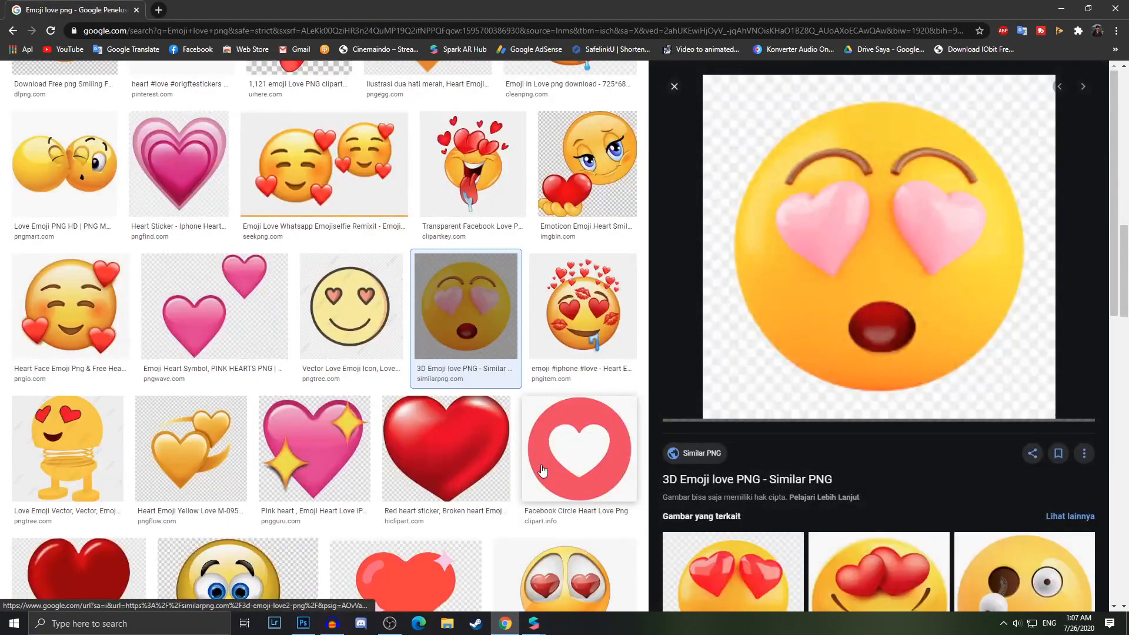
right_click(790, 285)
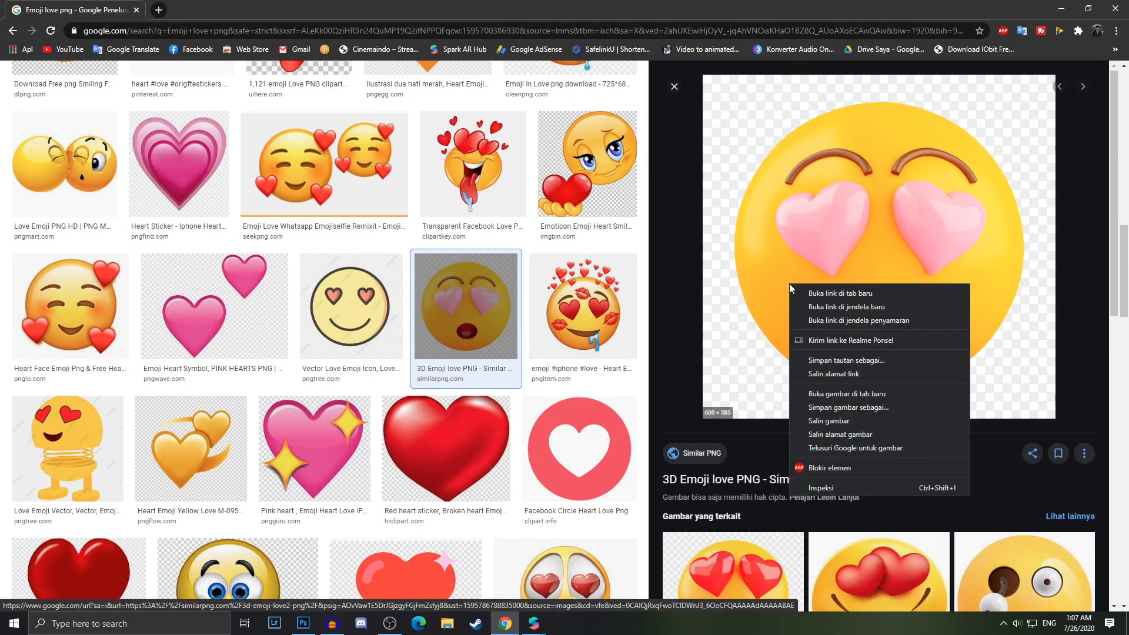
left_click(843, 406)
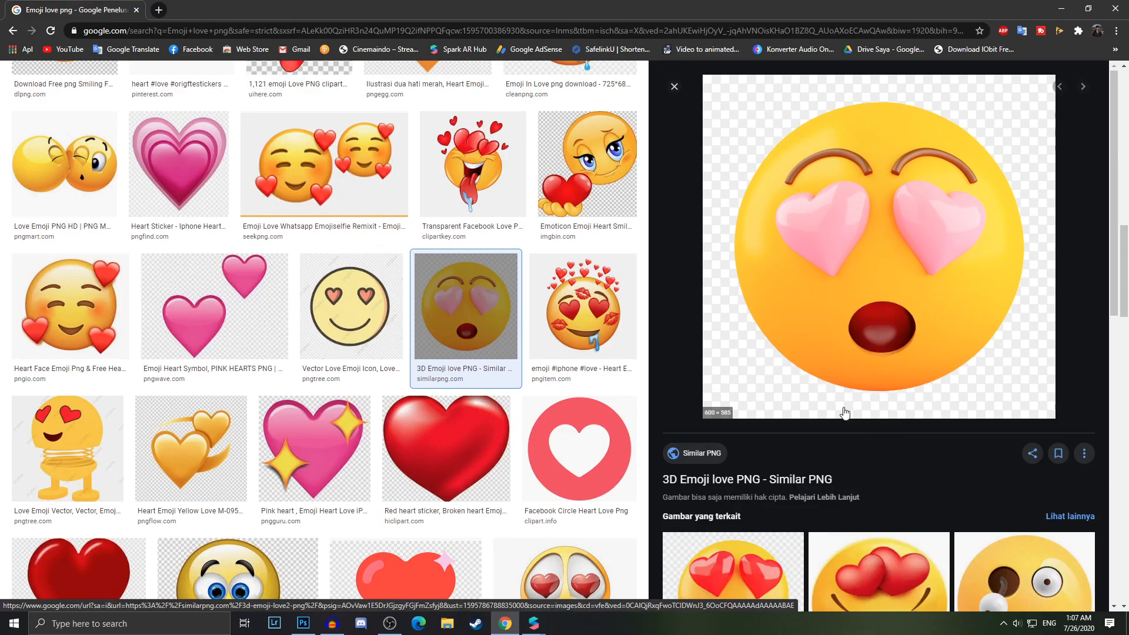
left_click(1021, 594)
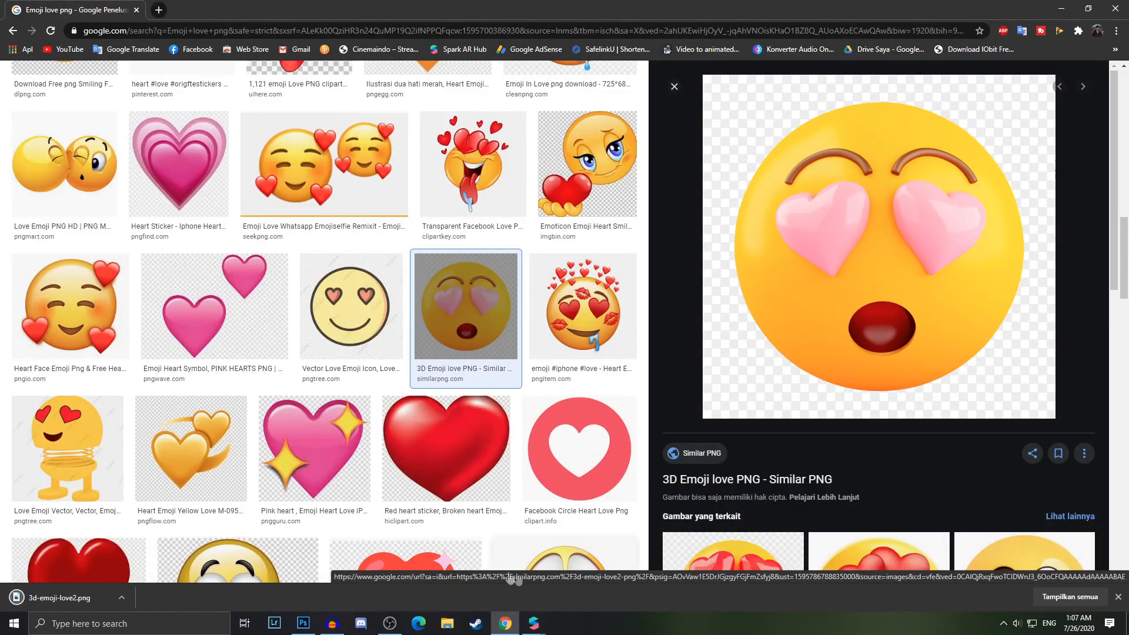
Switch to Photoshop and open the downloaded 3d-emoji-love2.png file
left_click(304, 625)
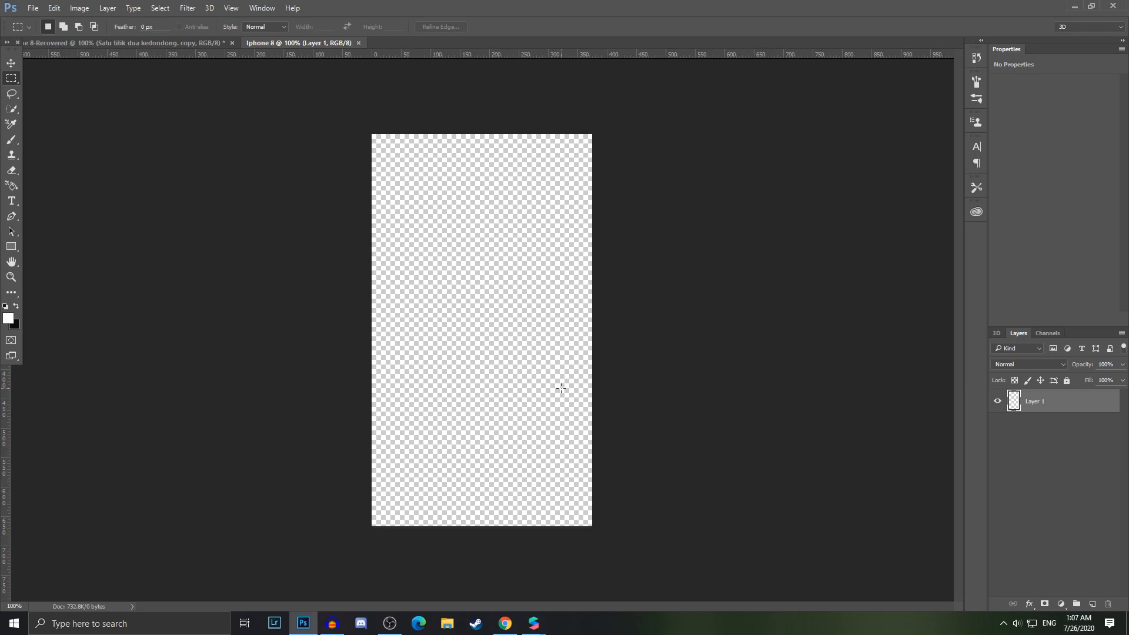
left_click(33, 8)
left_click(46, 29)
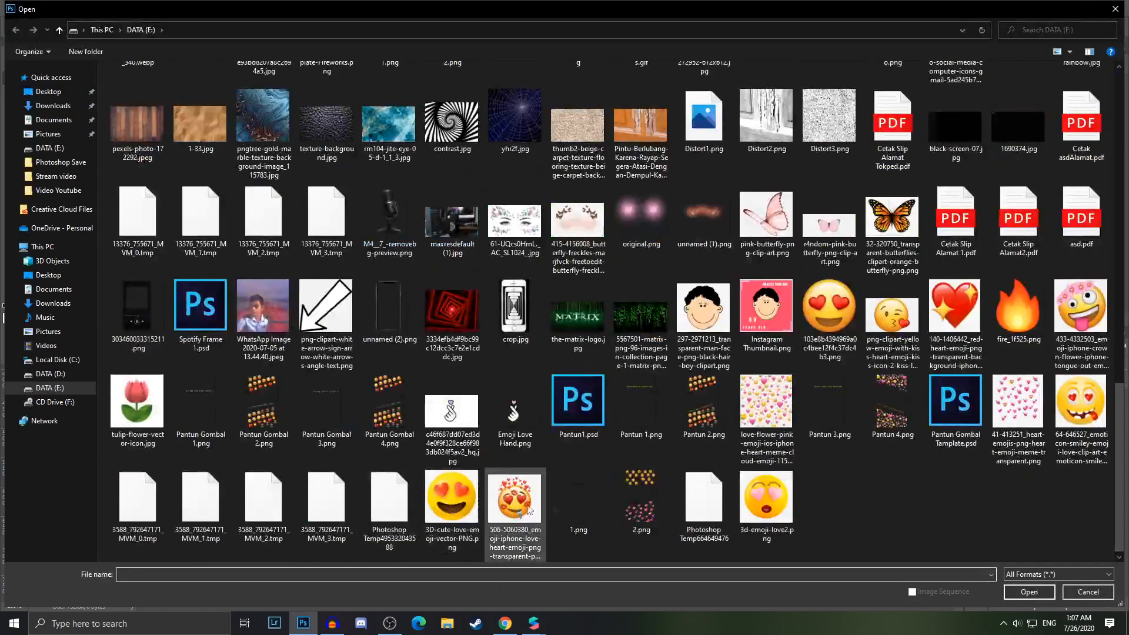
left_click(767, 411)
left_click(841, 415)
left_click(1097, 421)
left_click(767, 497)
double_click(775, 506)
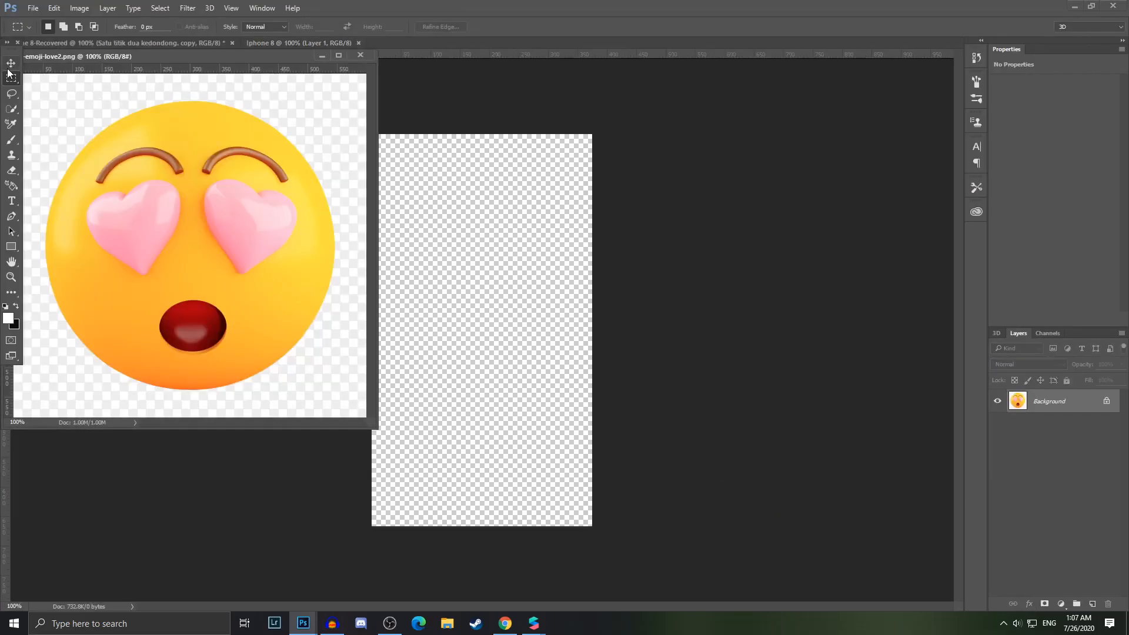
Erase the white background around the emoji with the Magic Eraser Tool
left_click(13, 172)
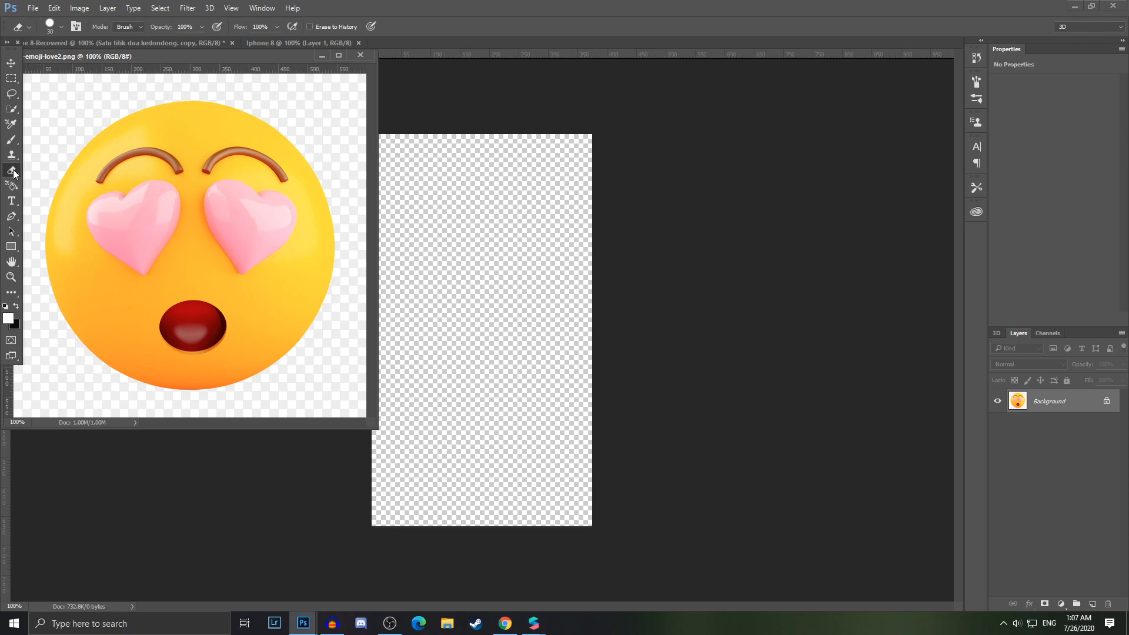
right_click(13, 172)
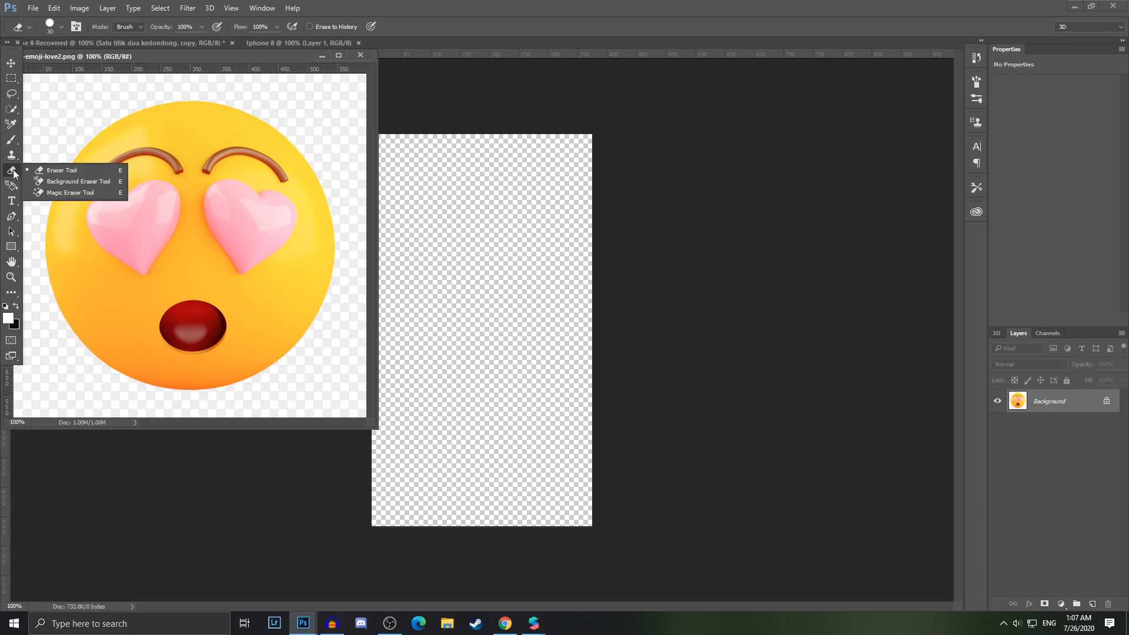
left_click(68, 192)
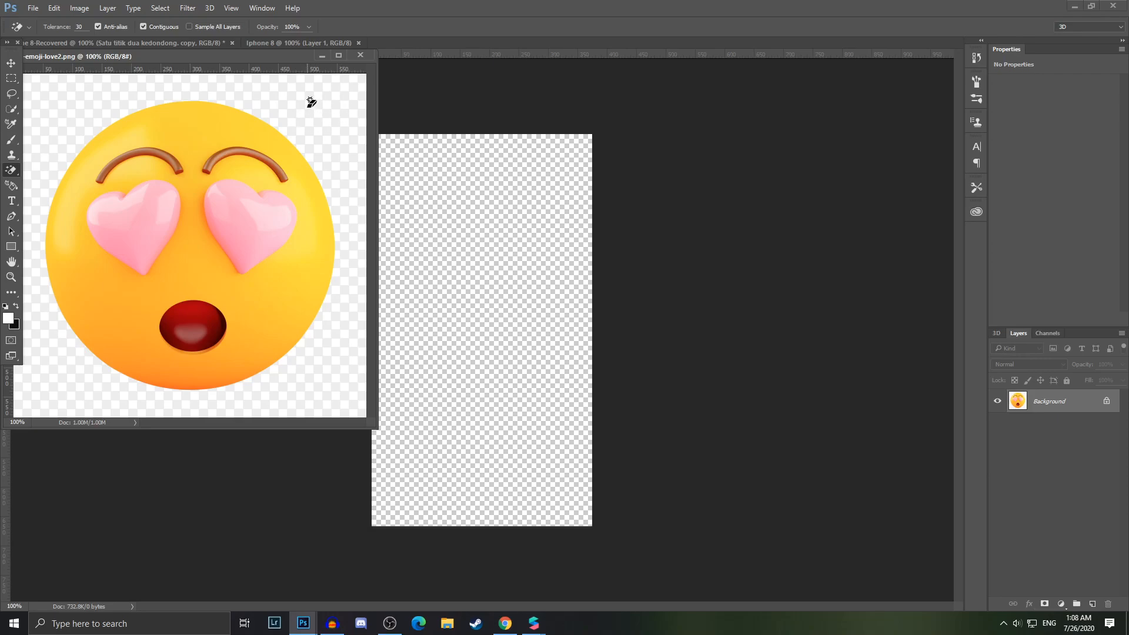
right_click(11, 169)
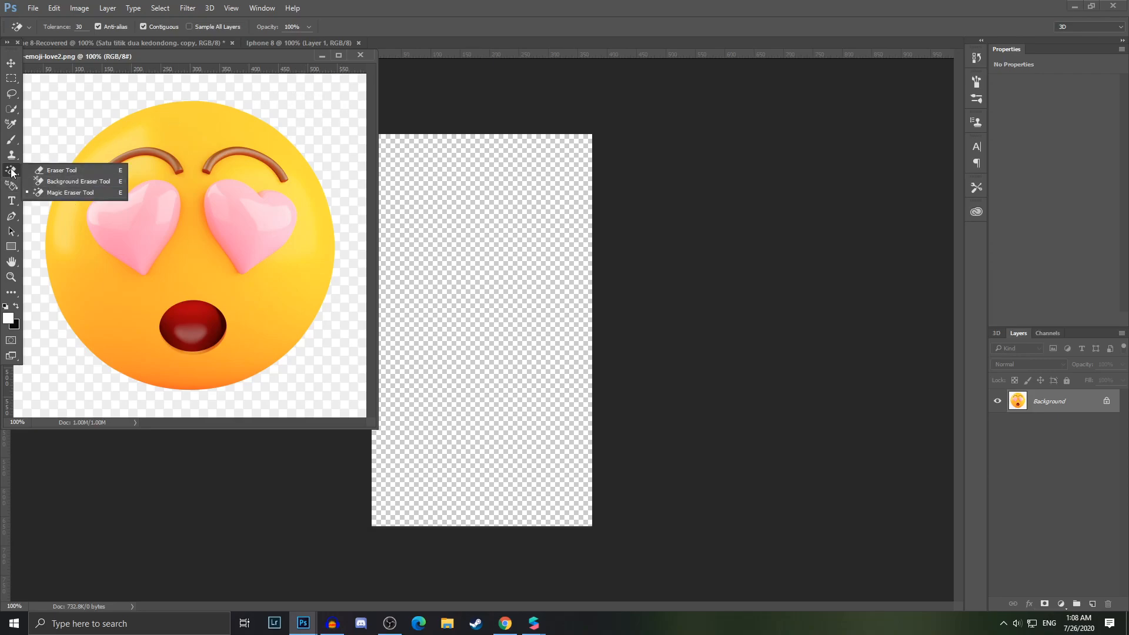
left_click(12, 171)
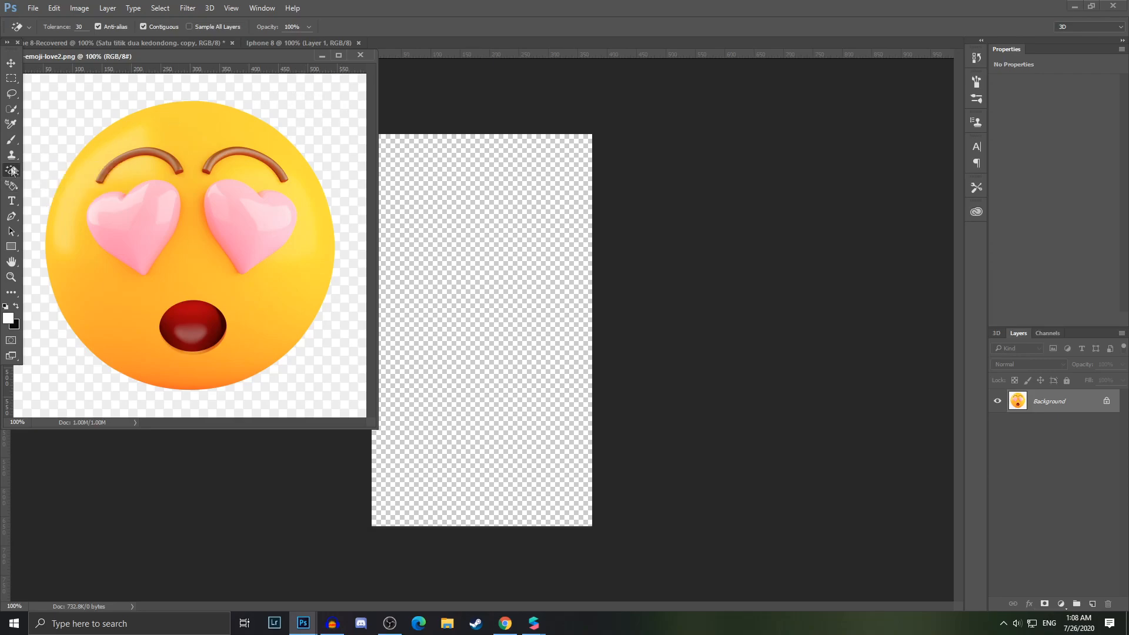
left_click(61, 108)
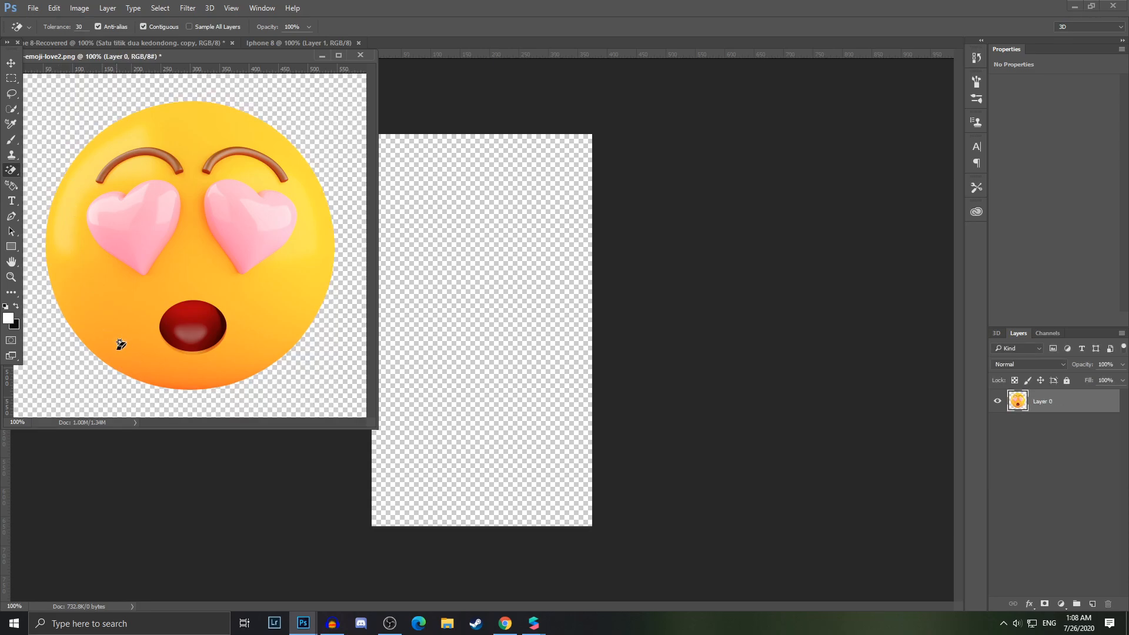
Move the emoji into the Iphone 8 document and close the emoji file
left_click(12, 63)
left_click_drag(151, 261, 455, 263)
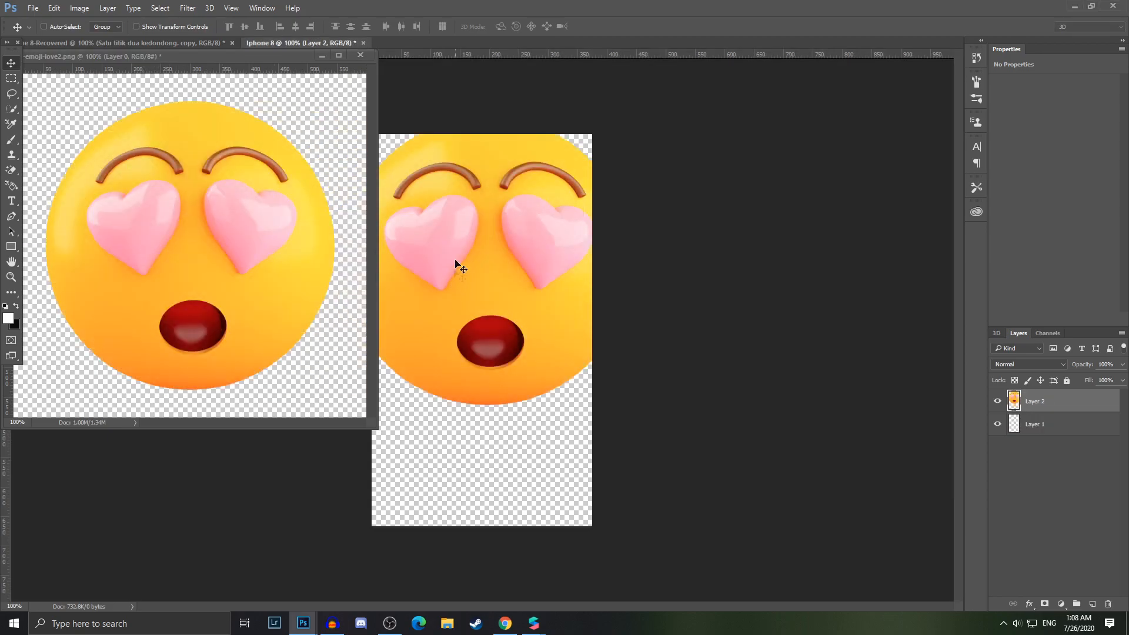
left_click(360, 54)
left_click(565, 235)
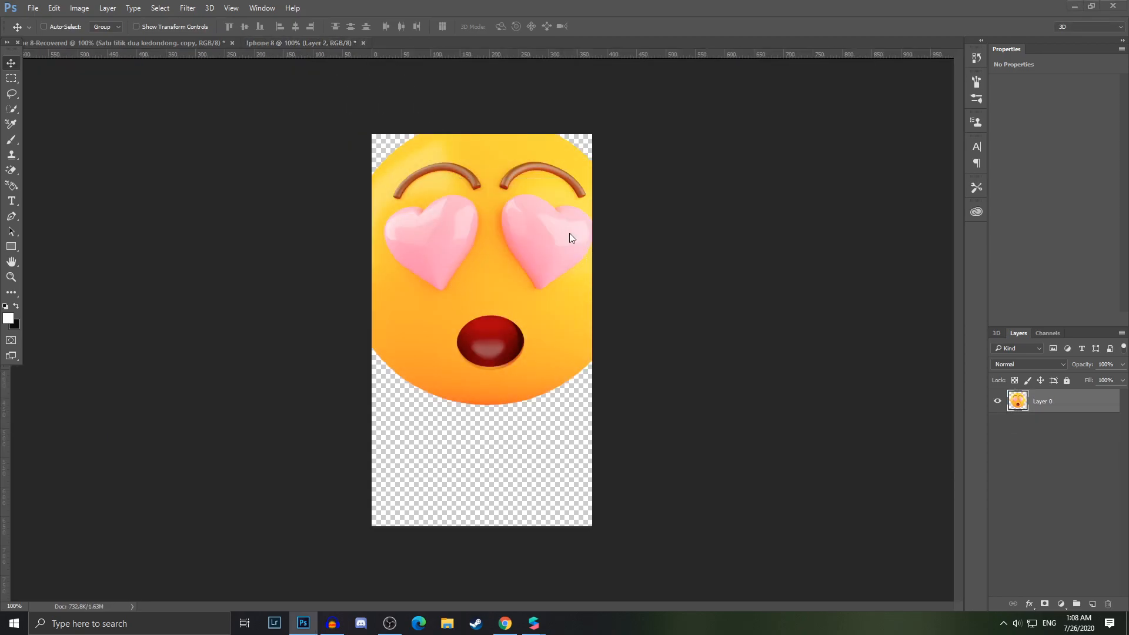
Scale the emoji down to a small icon and place it in the canvas's top-left corner with Free Transform
key("ctrl+t")
left_click_drag(634, 115, 476, 169)
left_click_drag(497, 262, 424, 187)
left_click_drag(416, 155, 414, 172)
left_click(511, 26)
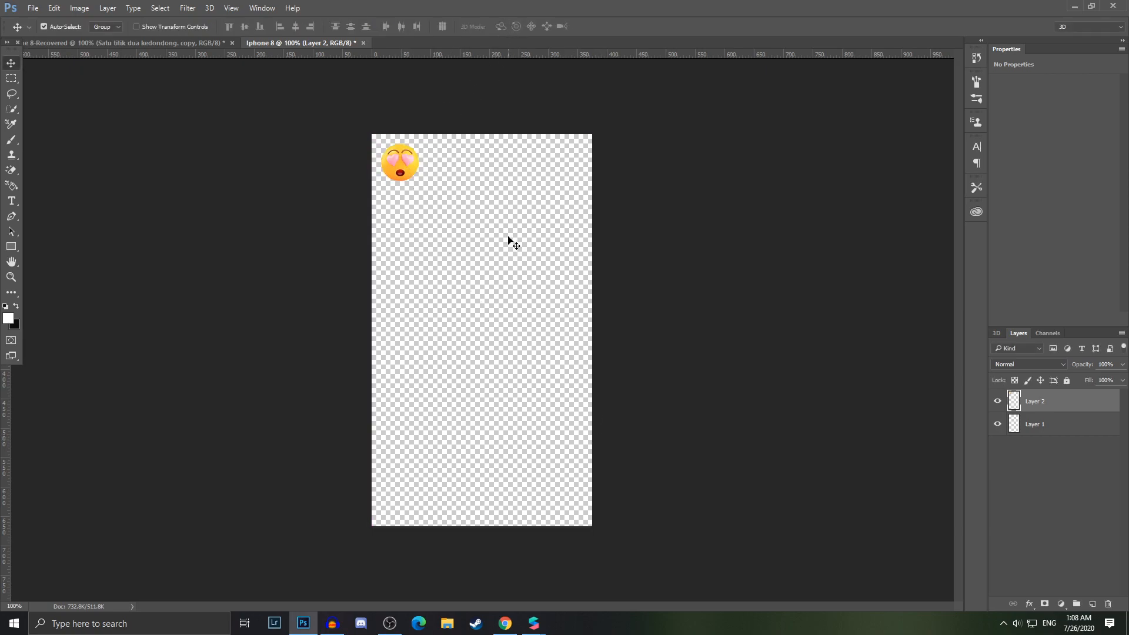
Duplicate the emoji layer several times and spread the copies in a staggered pattern across the top
key("ctrl+j")
left_click_drag(405, 165, 461, 165)
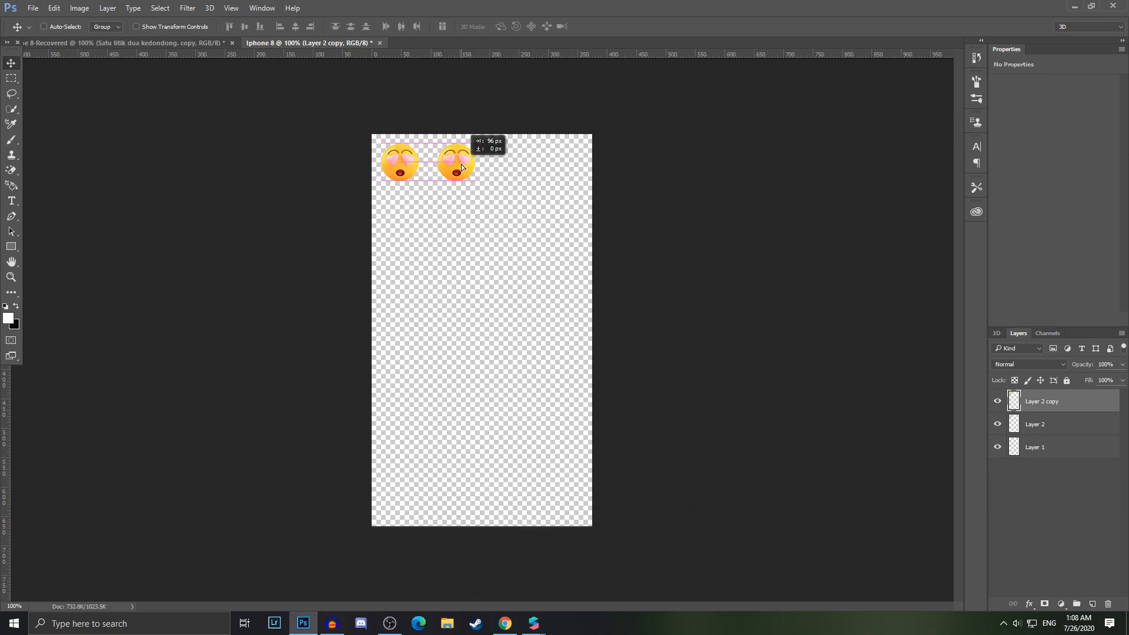
left_click_drag(461, 164, 580, 157)
key("ctrl+j")
key("ctrl+j")
key("ctrl+j")
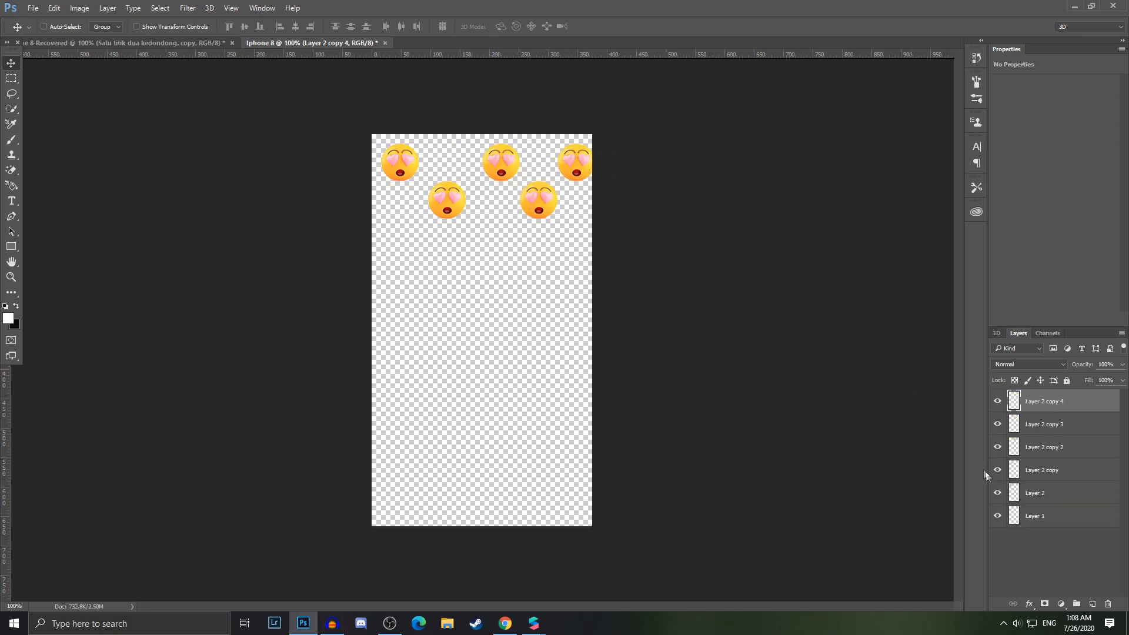
Select the five emoji layers and scale them down together with Free Transform
left_click(1019, 501, "shift")
left_click(1000, 494)
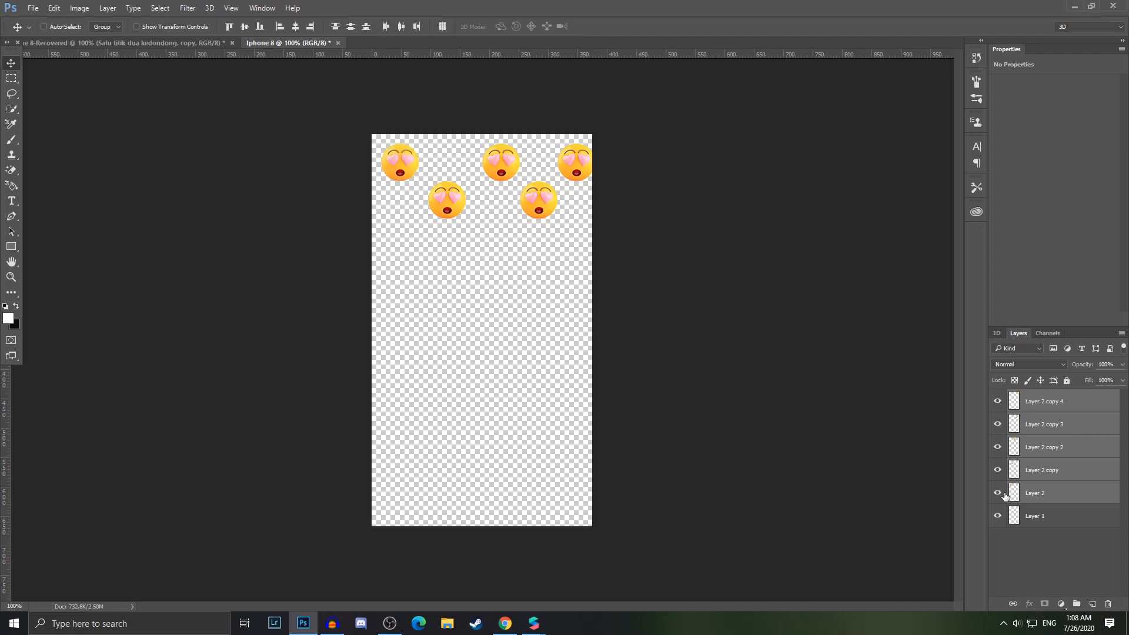
key("ctrl+t")
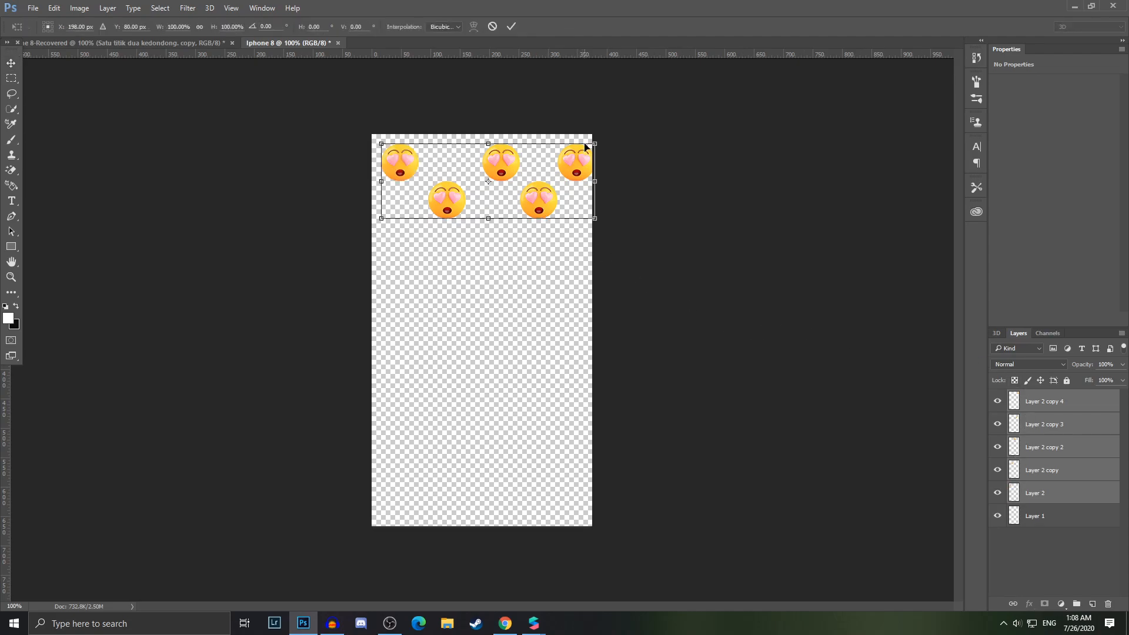
left_click_drag(594, 141, 580, 173)
key("Return")
Duplicate the top emoji layer three more times and shift the copies to form two staggered rows of four
left_click(1044, 401)
key("ctrl+j")
key("ctrl+j")
key("ctrl+j")
left_click(997, 538)
left_click(998, 538)
left_click(1007, 536)
left_click(1015, 517)
left_click_drag(456, 145, 468, 172)
left_click(1033, 498)
left_click(1016, 404, "shift")
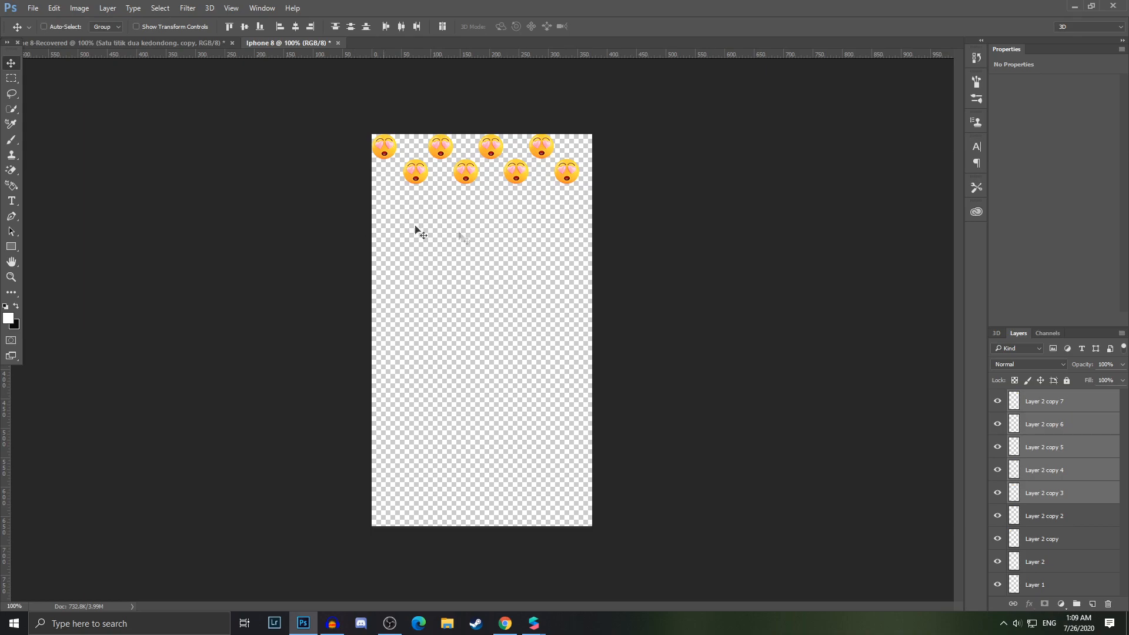
left_click(1013, 403)
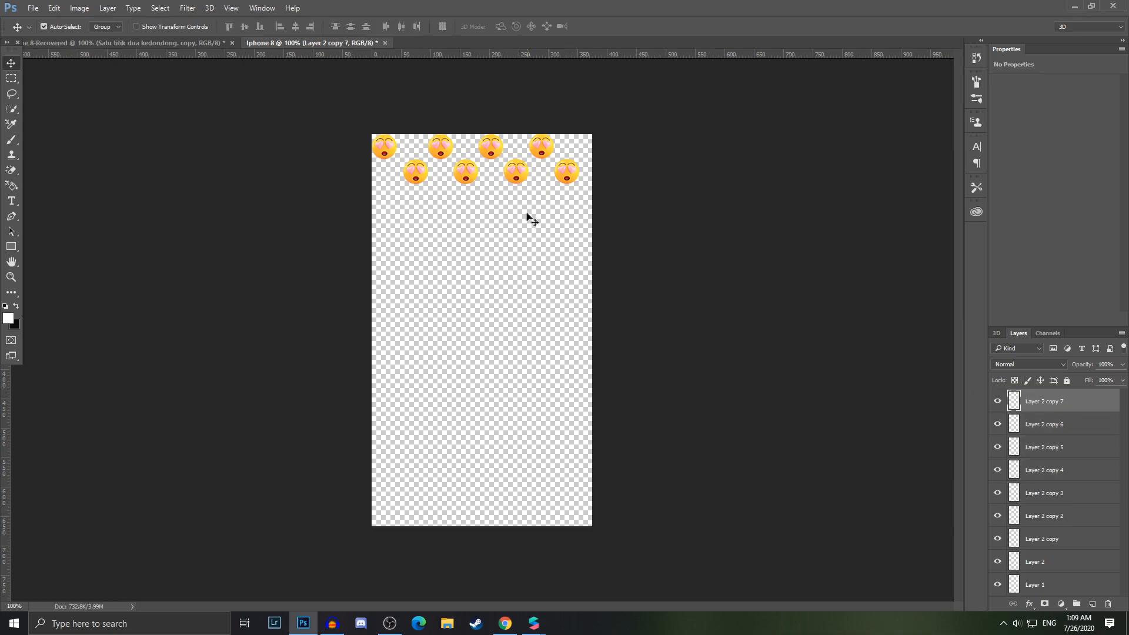
Open the 3D-cute-love-emoji-vector-PNG.png image file
left_click(30, 8)
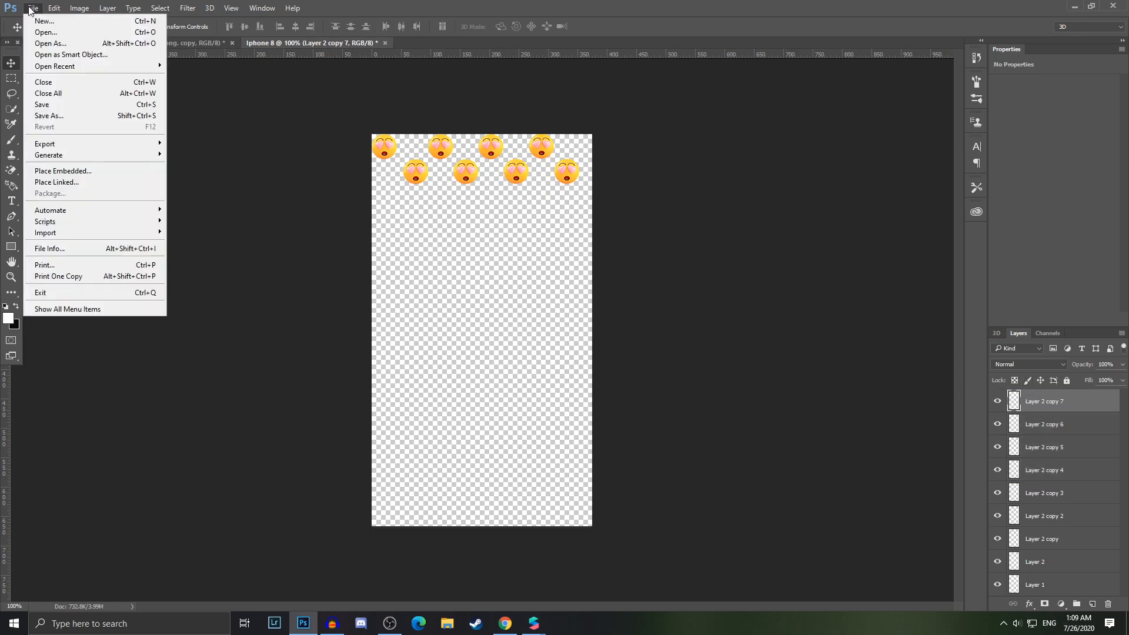
left_click(46, 31)
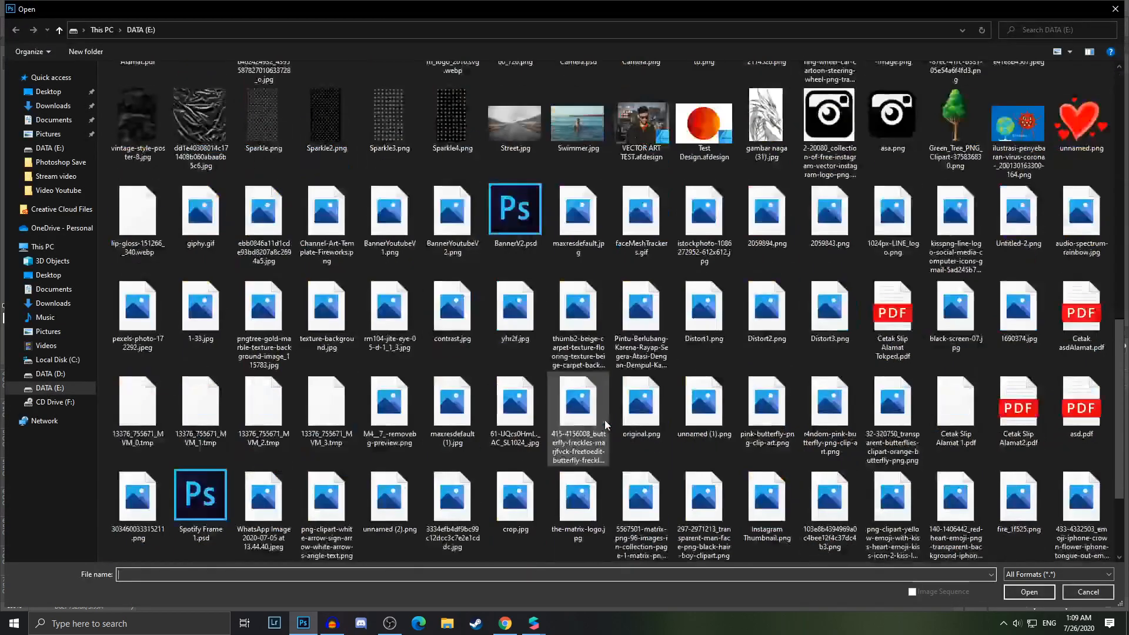
scroll(605, 425, "down", 3)
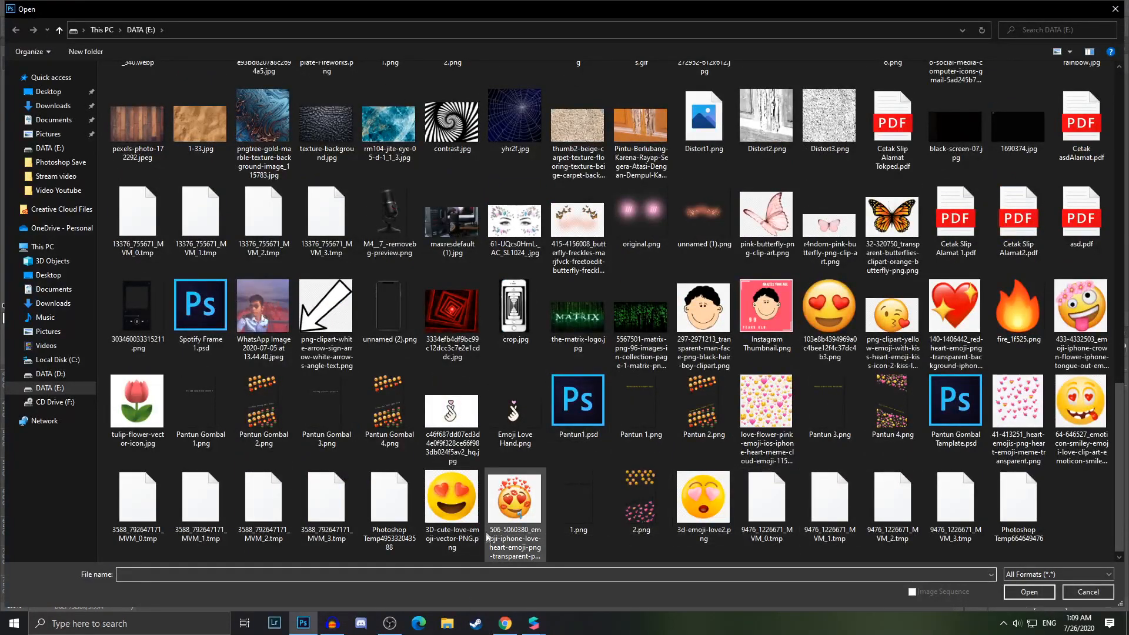
double_click(468, 495)
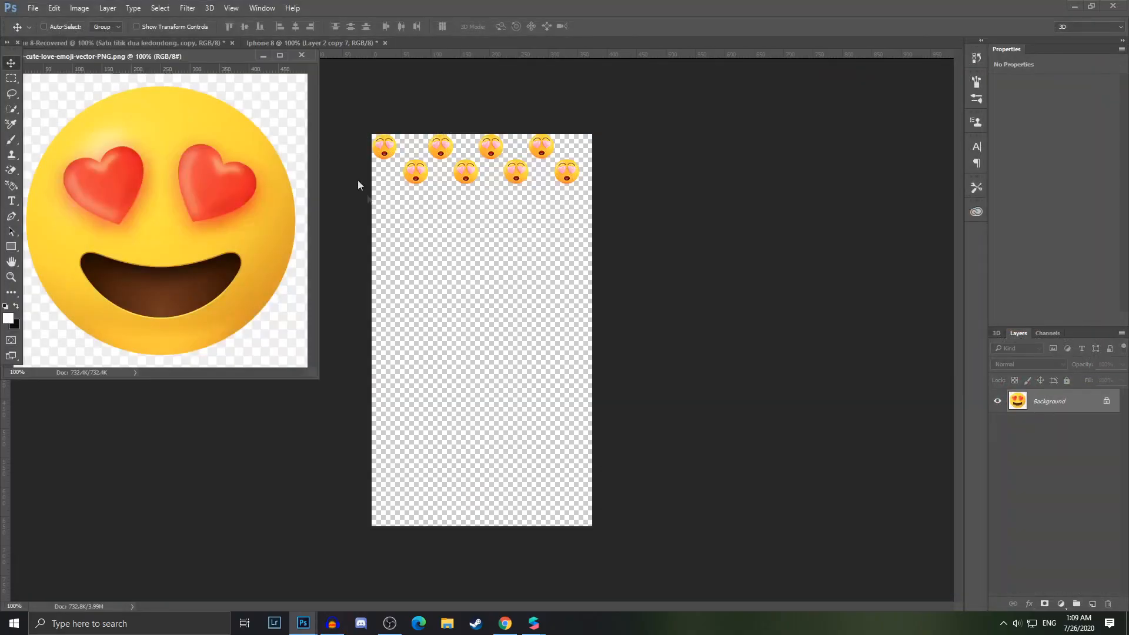
left_click(300, 56)
left_click(33, 8)
left_click(45, 31)
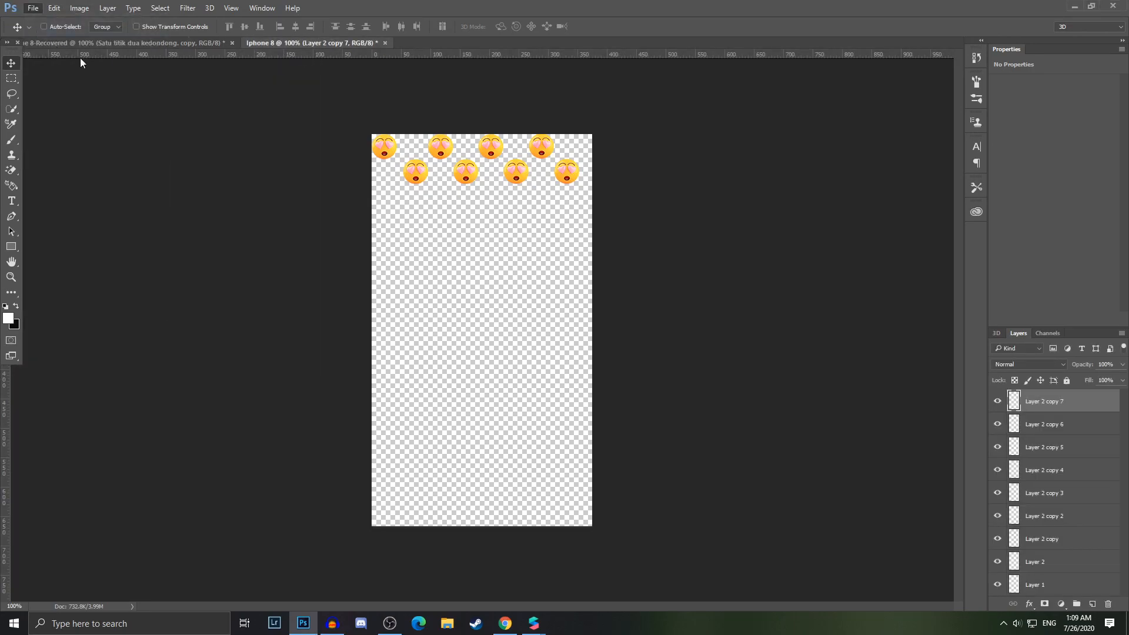
scroll(505, 455, "down", 10)
double_click(511, 485)
Remove the white background around the newly opened emoji with the Magic Eraser
left_click(9, 169)
scroll(340, 397, "down", 2, "alt")
left_click(160, 214)
Move the emoji into the Iphone 8 document and close its source image without saving
left_click(12, 63)
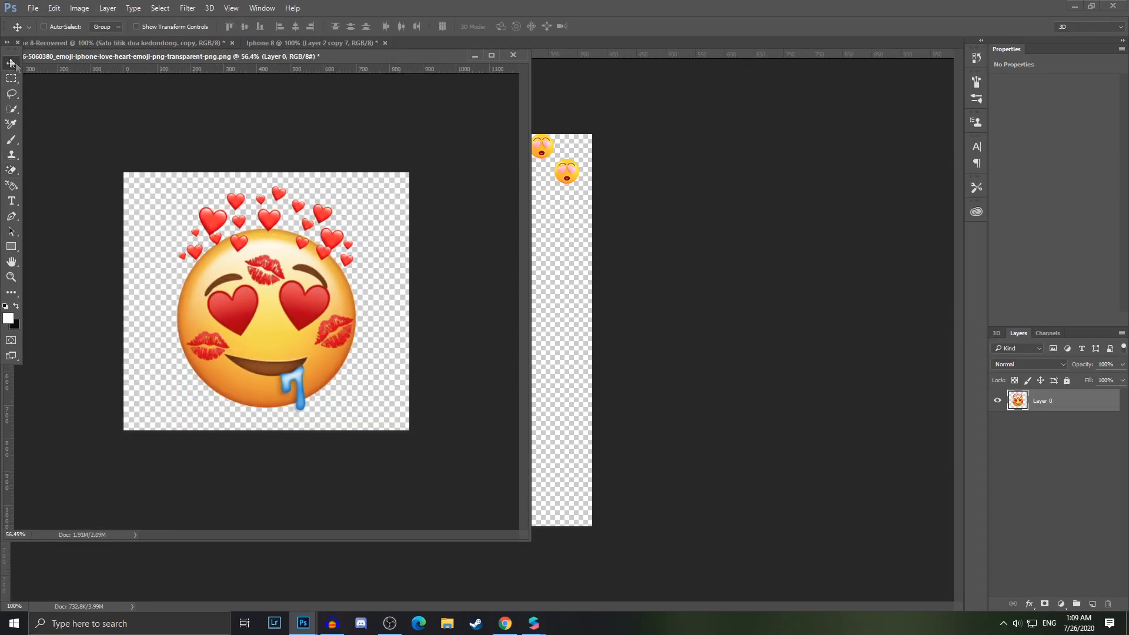
left_click_drag(286, 316, 574, 347)
left_click(513, 56)
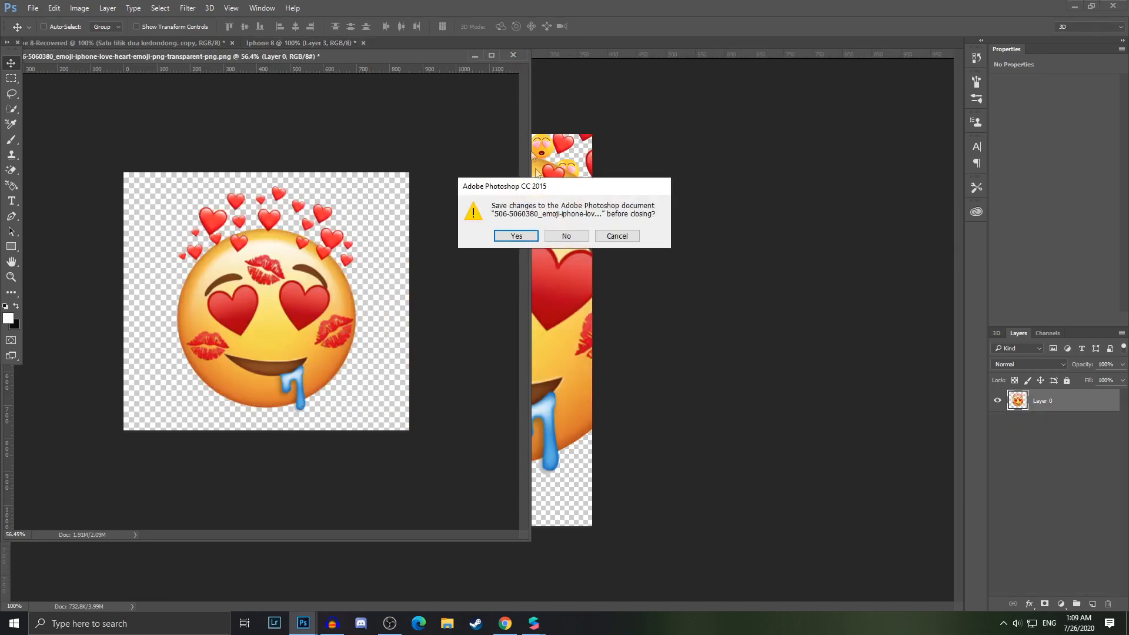
left_click(568, 236)
Scale the new emoji down with Free Transform and place it at the start of the second row
left_click_drag(552, 297, 503, 309)
key("ctrl+t")
left_click_drag(598, 87, 434, 160)
scroll(433, 160, "up", 4, "alt")
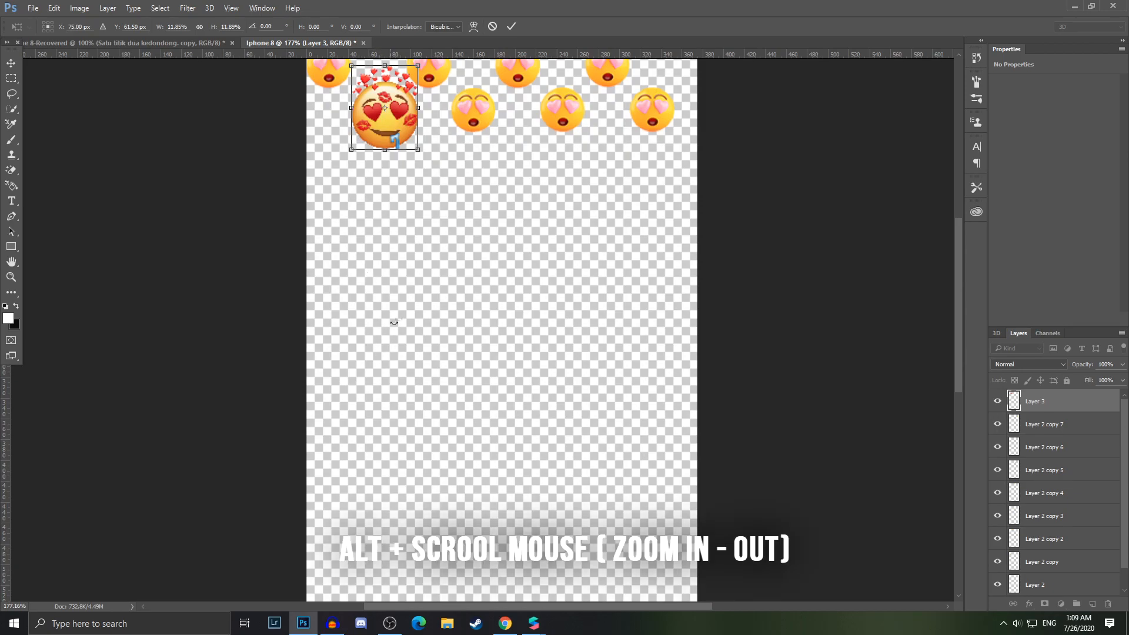
scroll(452, 304, "down", 2, "alt")
scroll(452, 312, "up", 1, "alt")
scroll(453, 315, "down", 1, "alt")
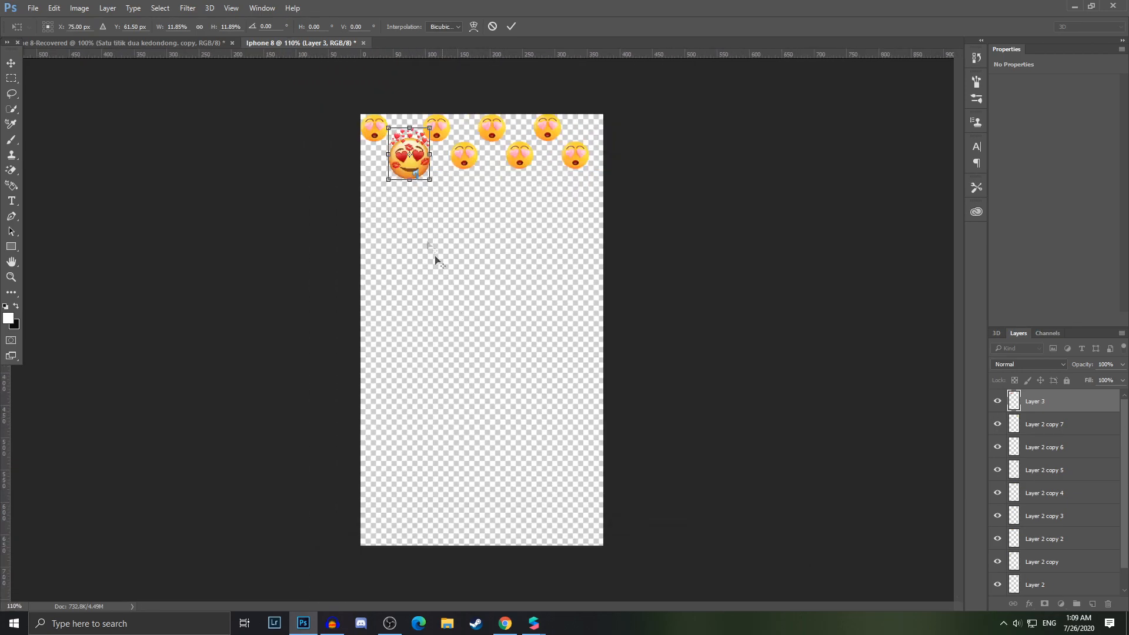
scroll(390, 143, "up", 1, "alt")
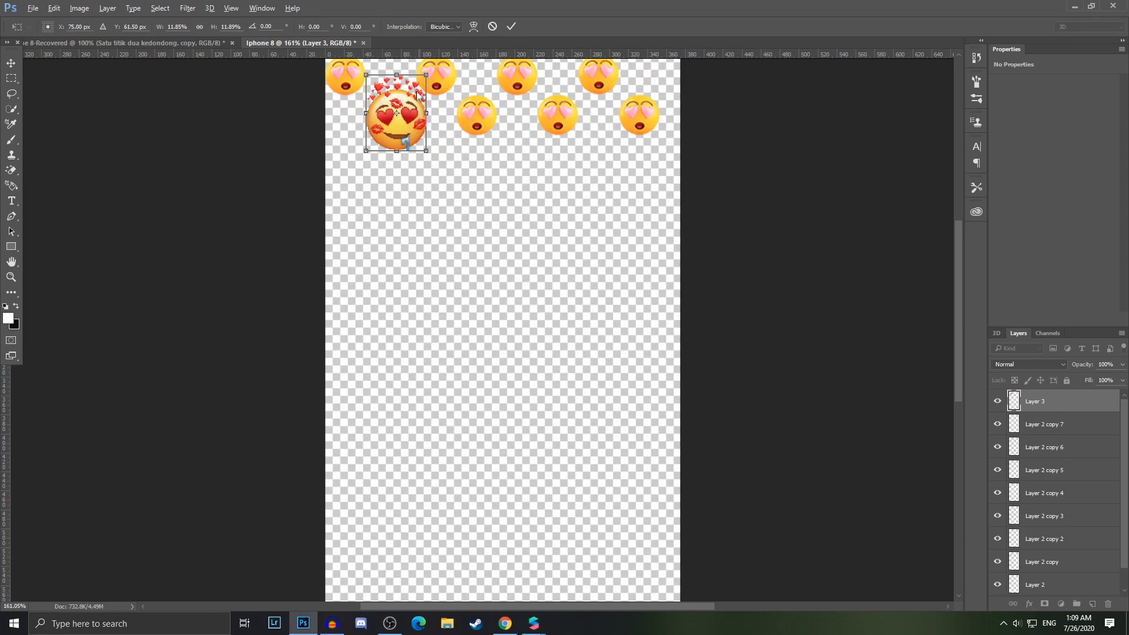
left_click_drag(416, 91, 401, 109)
left_click_drag(389, 130, 404, 111)
left_click_drag(416, 136, 416, 136, "shift")
left_click_drag(381, 90, 376, 86, "shift")
left_click_drag(372, 111, 357, 132)
key("Return")
key("ctrl+z")
key("ctrl+t")
key("Return")
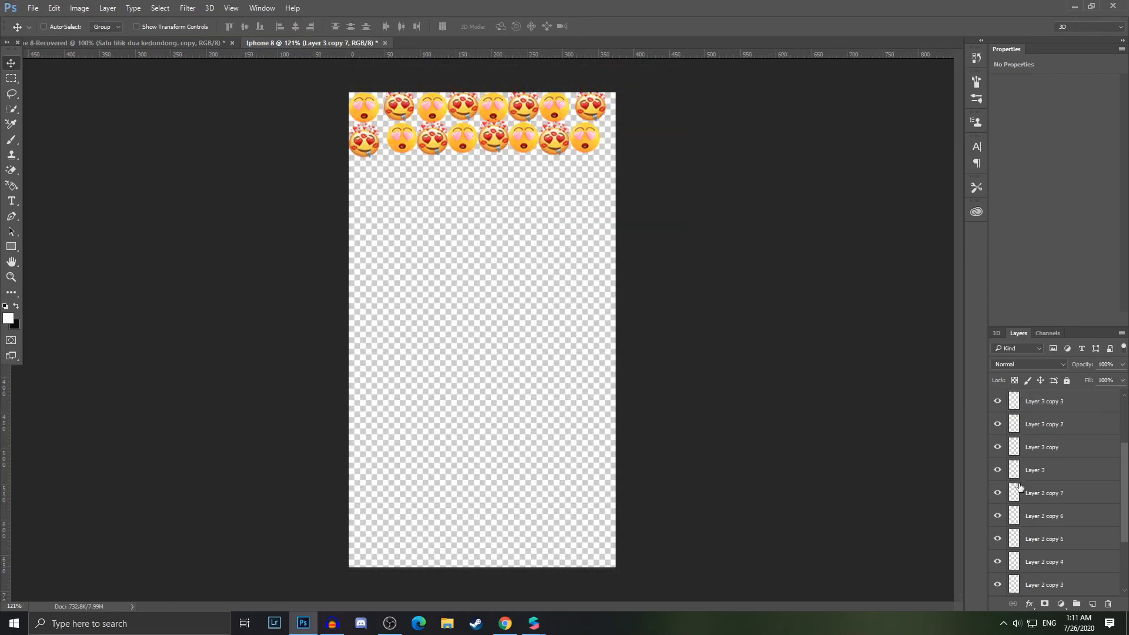
Select all the emoji layers and merge them into a single layer
scroll(1020, 486, "down", 4)
left_click(1023, 565)
scroll(1026, 555, "up", 2)
scroll(1026, 549, "down", 2)
scroll(1034, 543, "up", 4)
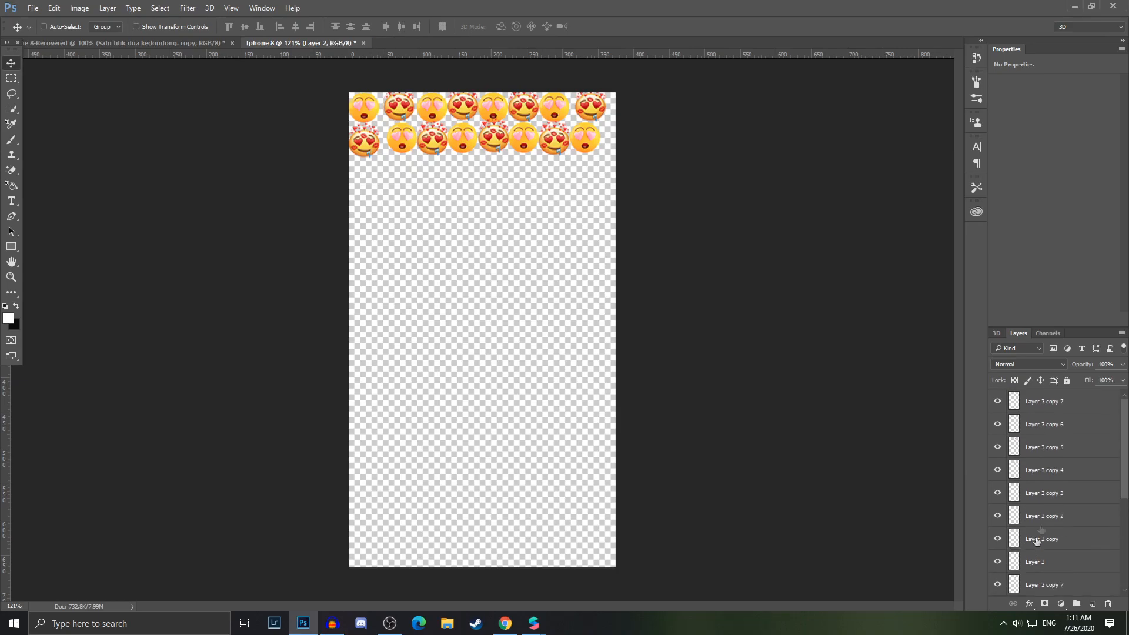
left_click(1058, 402, "shift")
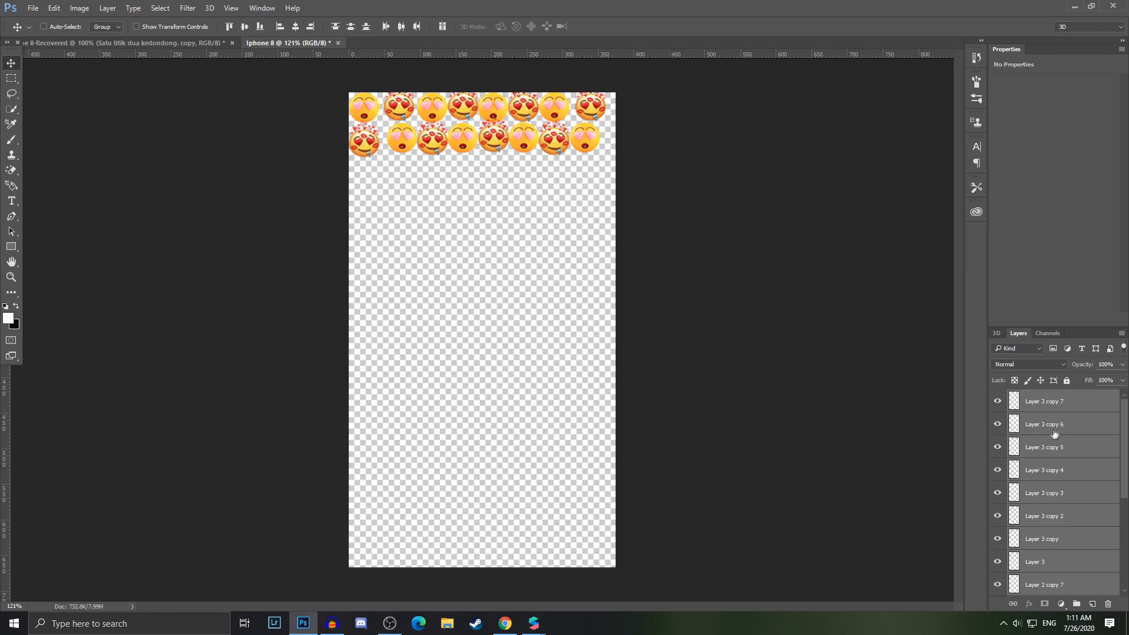
right_click(1082, 402)
left_click(976, 428)
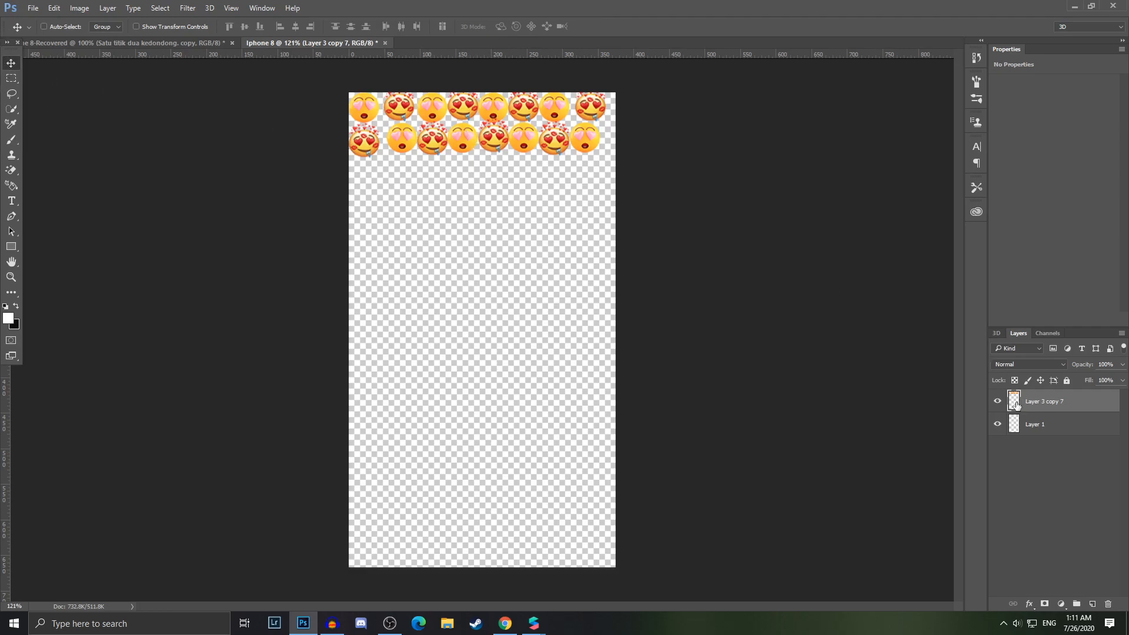
Duplicate the merged emoji block below the original and merge the two layers together
left_click_drag(460, 140, 466, 212, "alt")
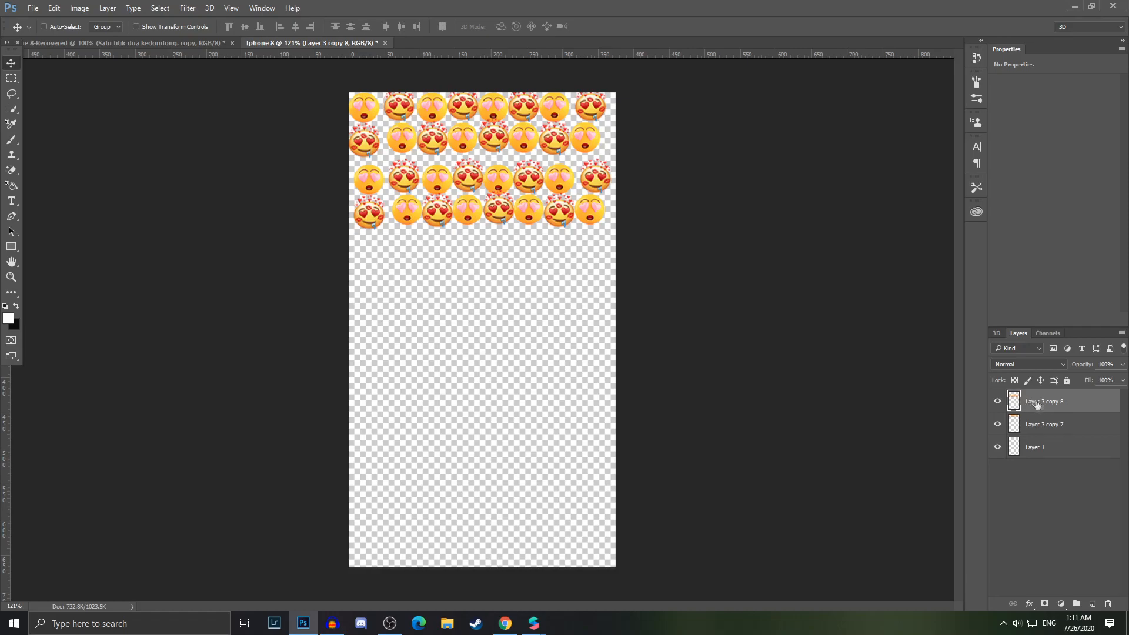
right_click(1069, 405)
left_click(1071, 401)
left_click(1093, 425, "shift")
right_click(1093, 426)
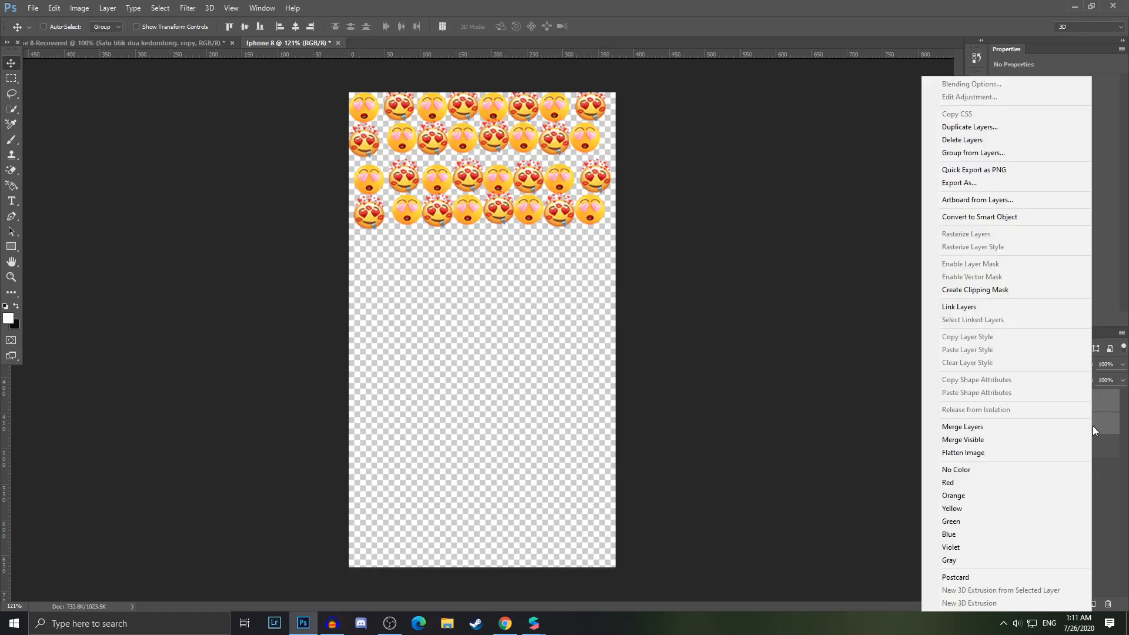
left_click(976, 426)
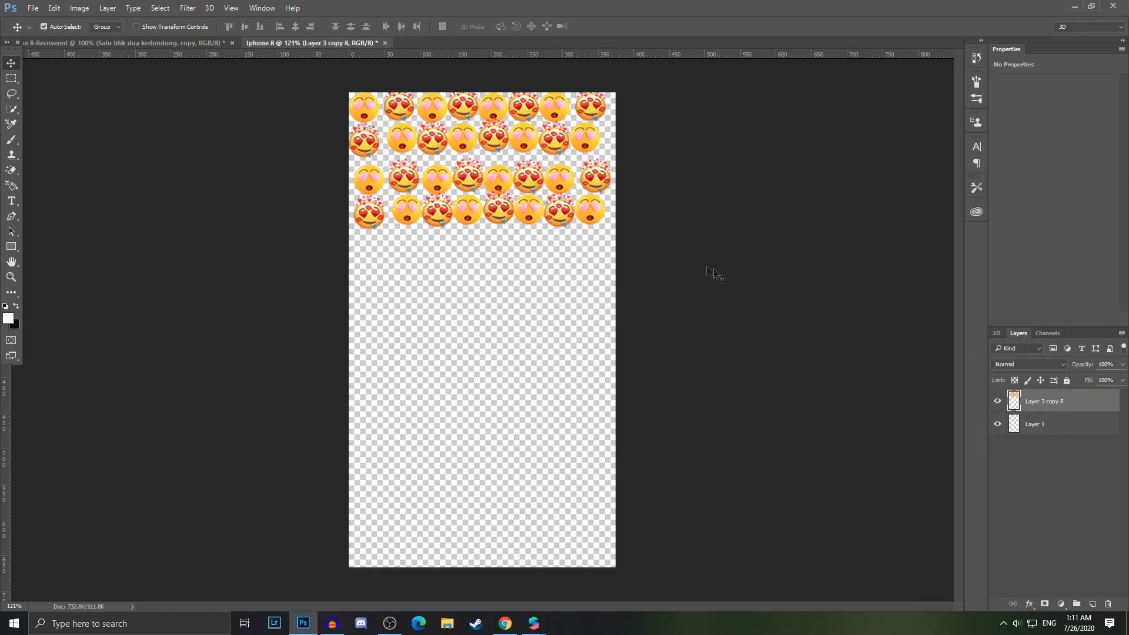
Rotate and reposition the merged emoji block diagonally across the upper canvas with Free Transform
key("ctrl+t")
left_click_drag(711, 194, 713, 147)
mouse_move(510, 177)
left_mouse_down()
mouse_move(523, 187)
mouse_move(499, 162)
mouse_move(509, 179)
left_mouse_up()
left_click_drag(595, 66, 561, 94, "shift")
left_click_drag(542, 160, 553, 158)
key("Return")
mouse_move(520, 206)
left_mouse_down()
mouse_move(518, 193)
mouse_move(523, 202)
left_mouse_up()
left_click_drag(509, 152, 532, 152)
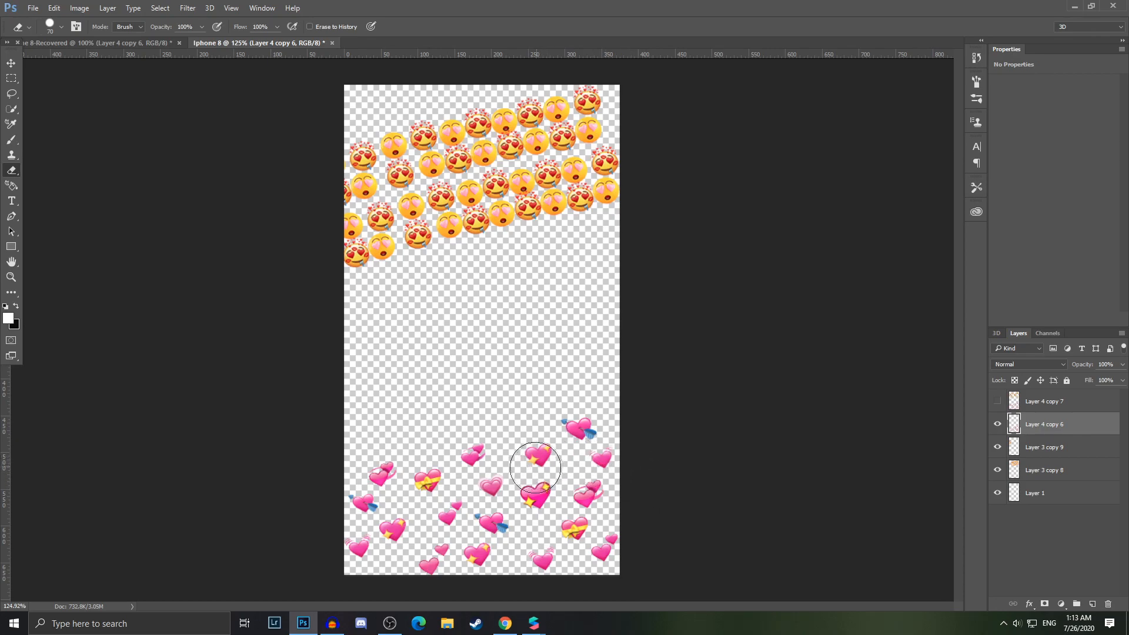
In the browser, search for "pantun gombal 2 baris" and open the pantuncinta2000 result in a new tab
key("alt+Tab")
left_click(171, 31)
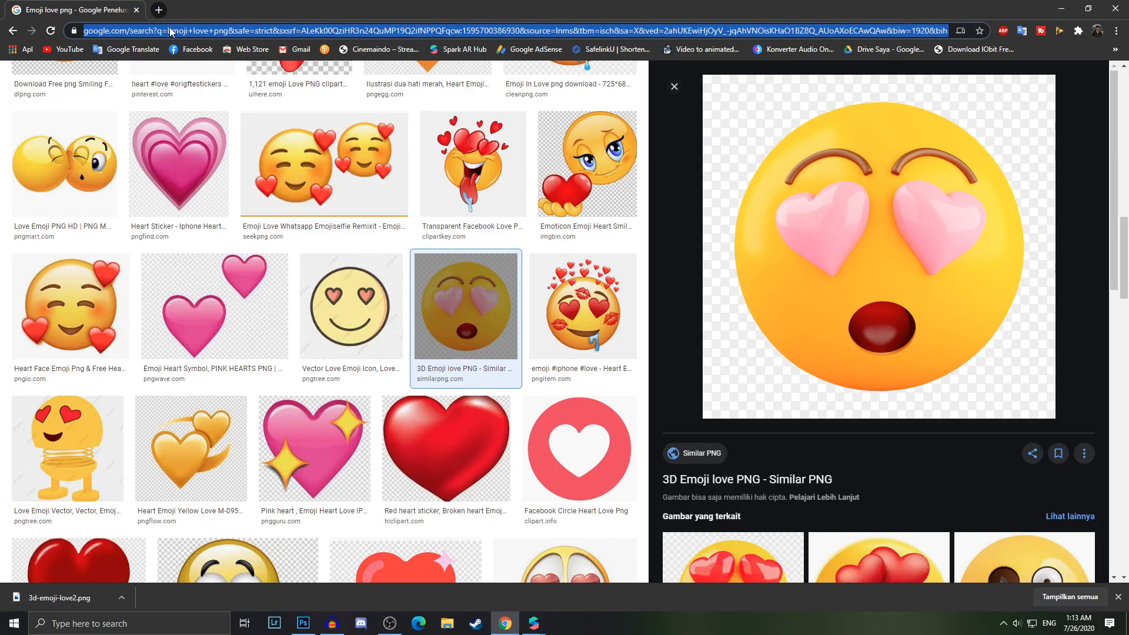
type("pantun gomb")
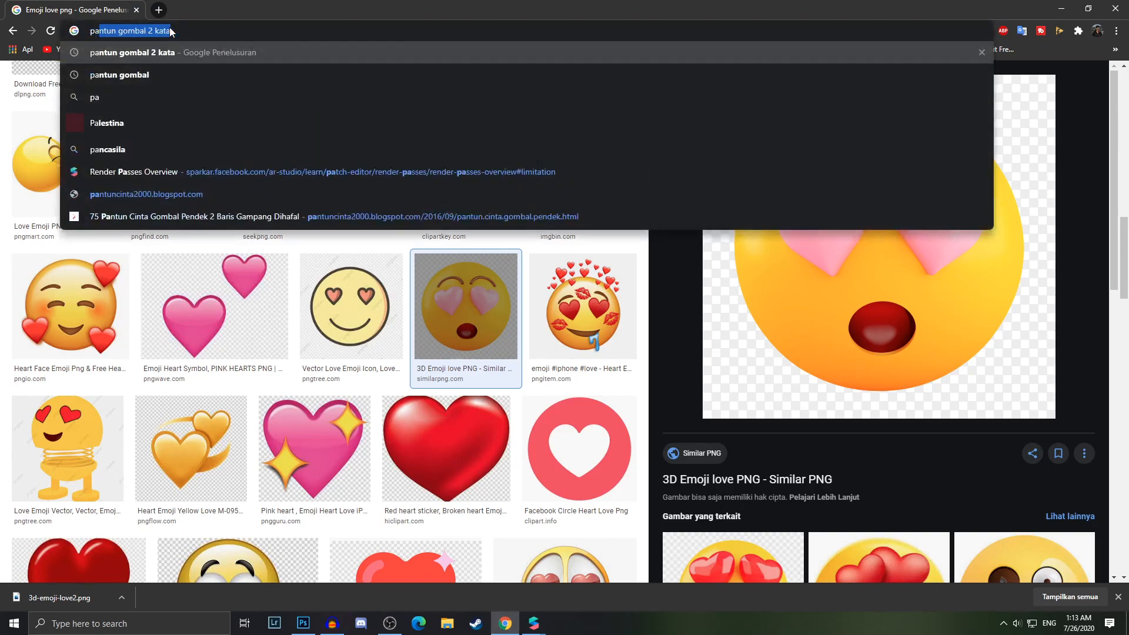
type("al 2 ba")
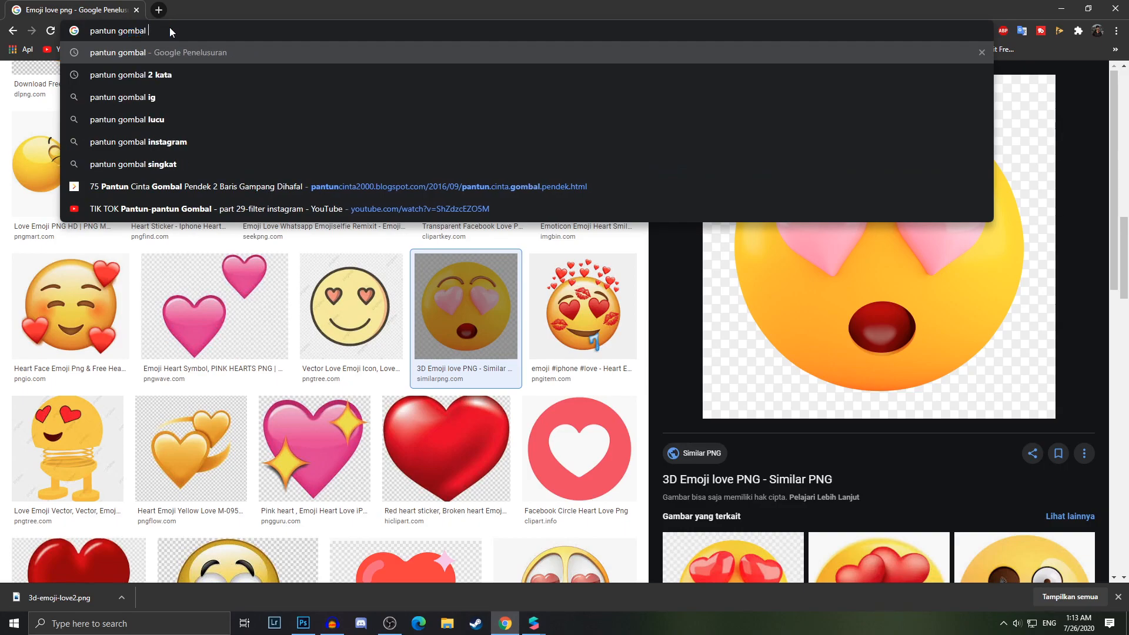
type("ris")
key("Return")
right_click(178, 183)
left_click(200, 190)
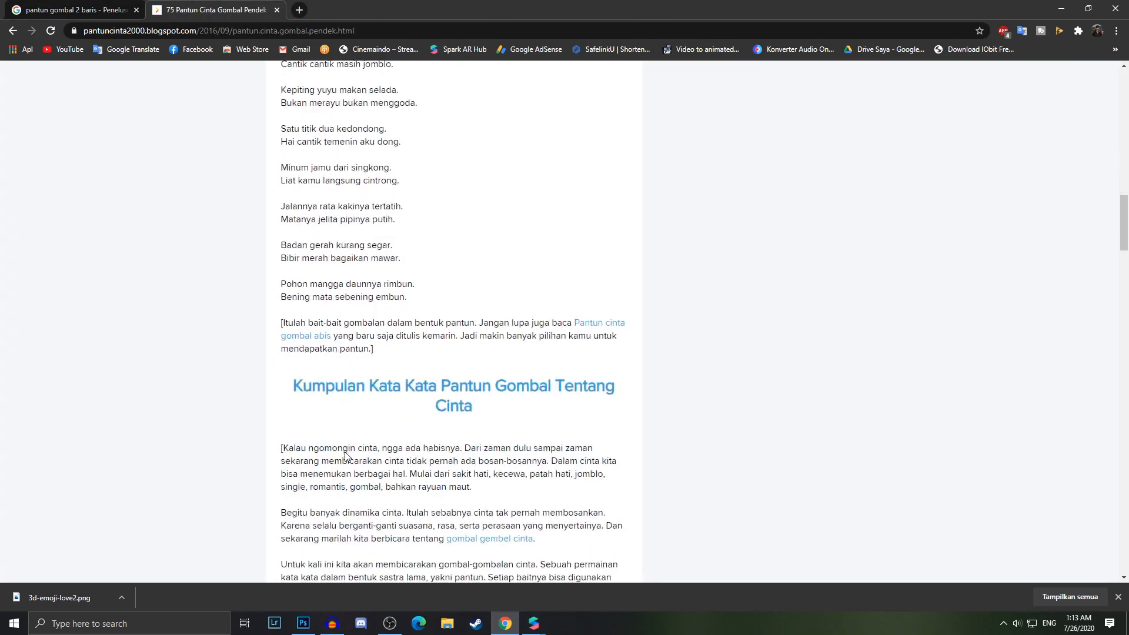
Scroll to the short pantun list and select the line "Haus minum, badan segar."
scroll(345, 456, "up", 5)
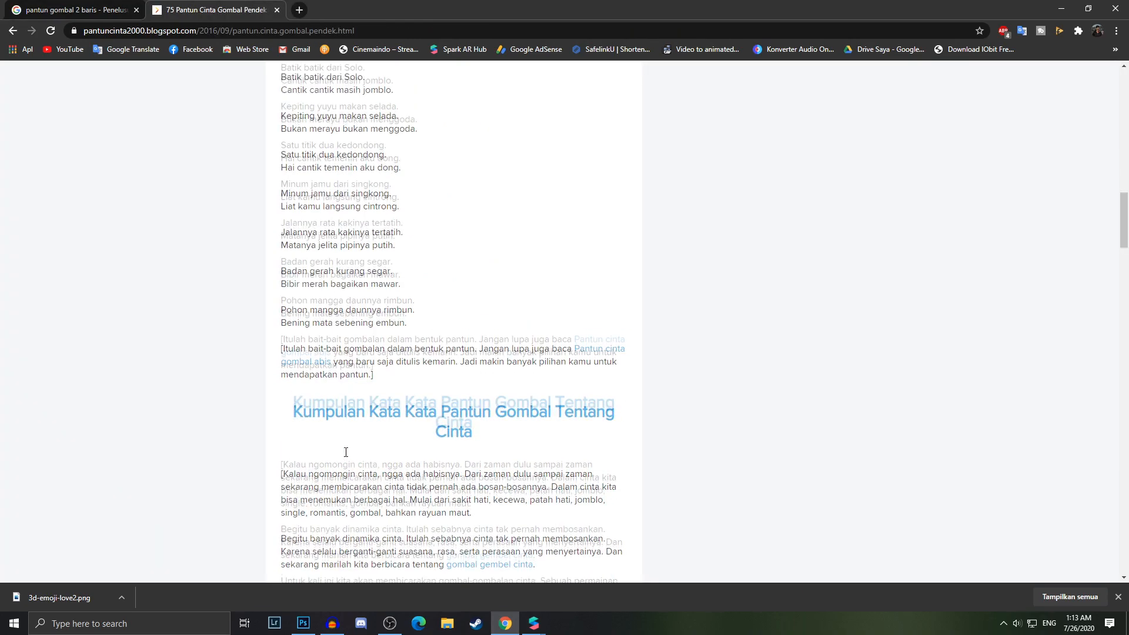
scroll(345, 456, "up", 4)
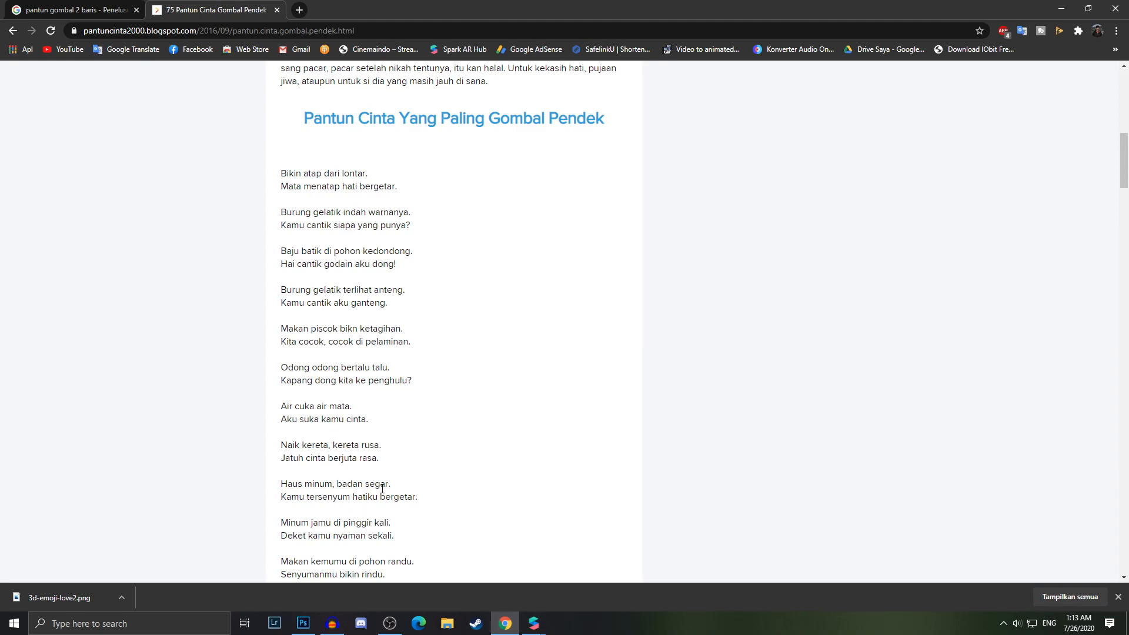
left_click_drag(402, 488, 281, 495)
key("ctrl+c")
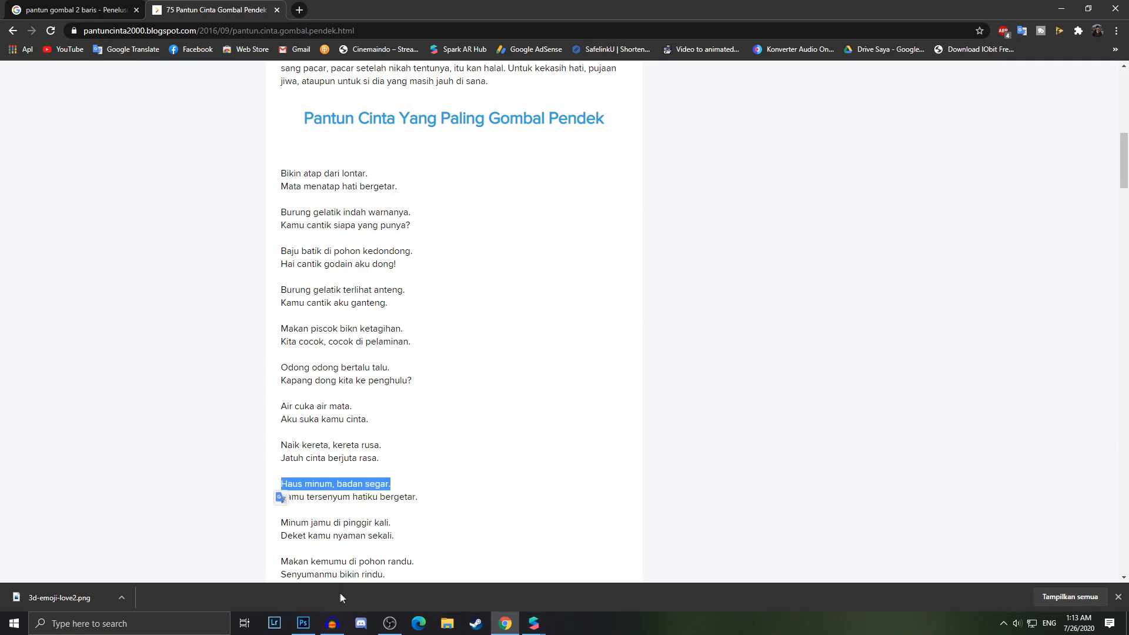
Return to Photoshop and hide the heart layer and both emoji block layers
left_click(303, 623)
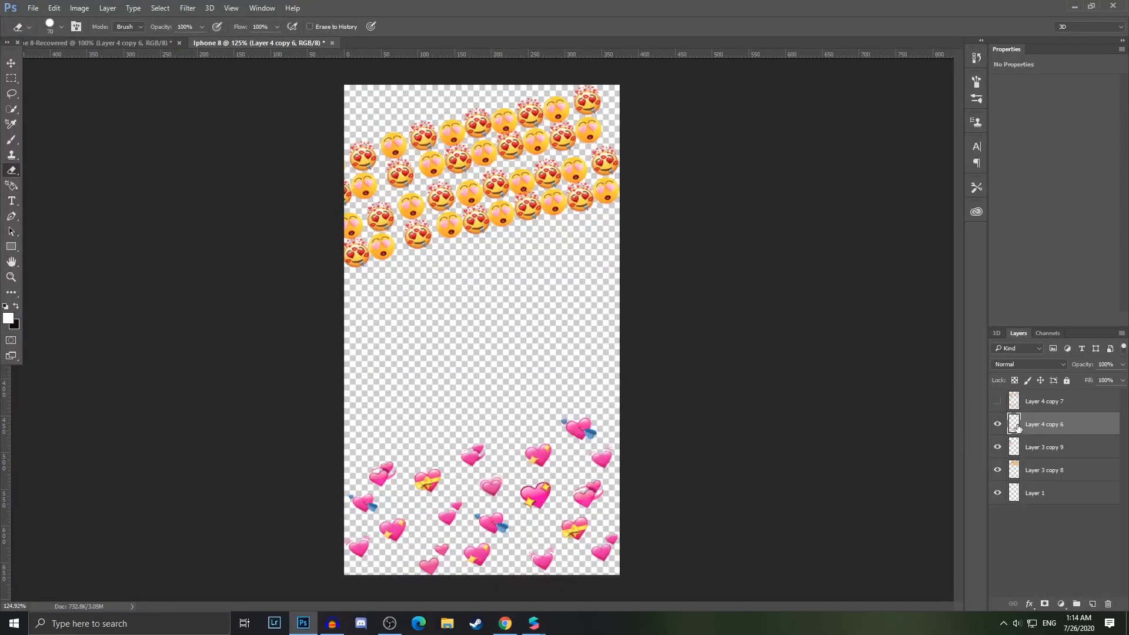
left_click(998, 424)
left_click(997, 447)
left_click(998, 470)
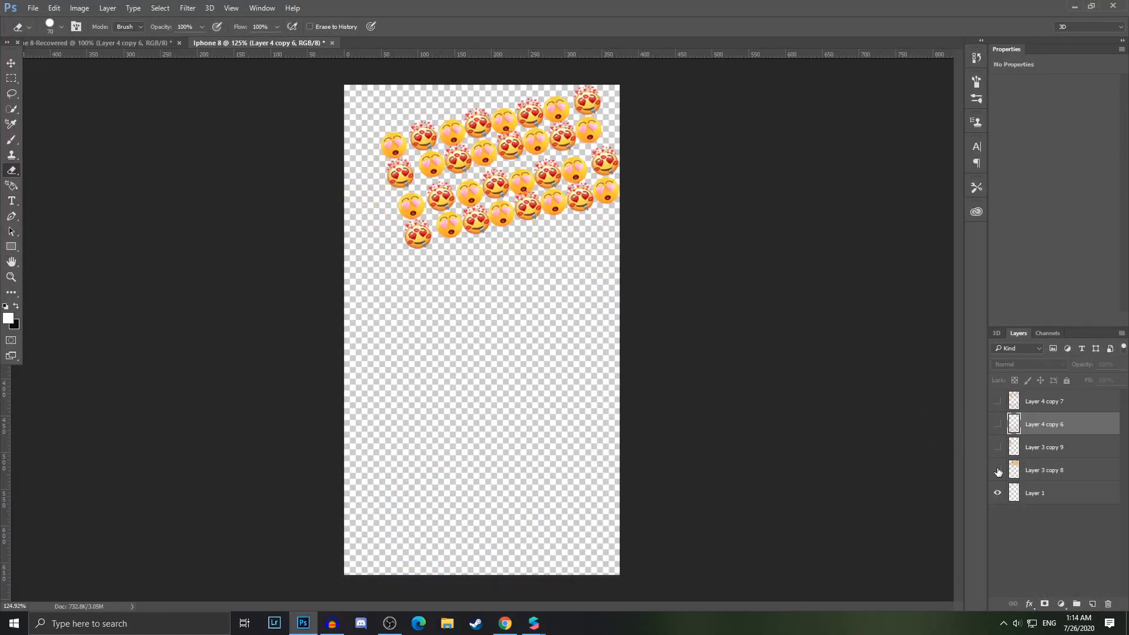
Draw a paragraph text box across the upper canvas and paste the line "Haus minum, badan segar." into it
left_click(11, 201)
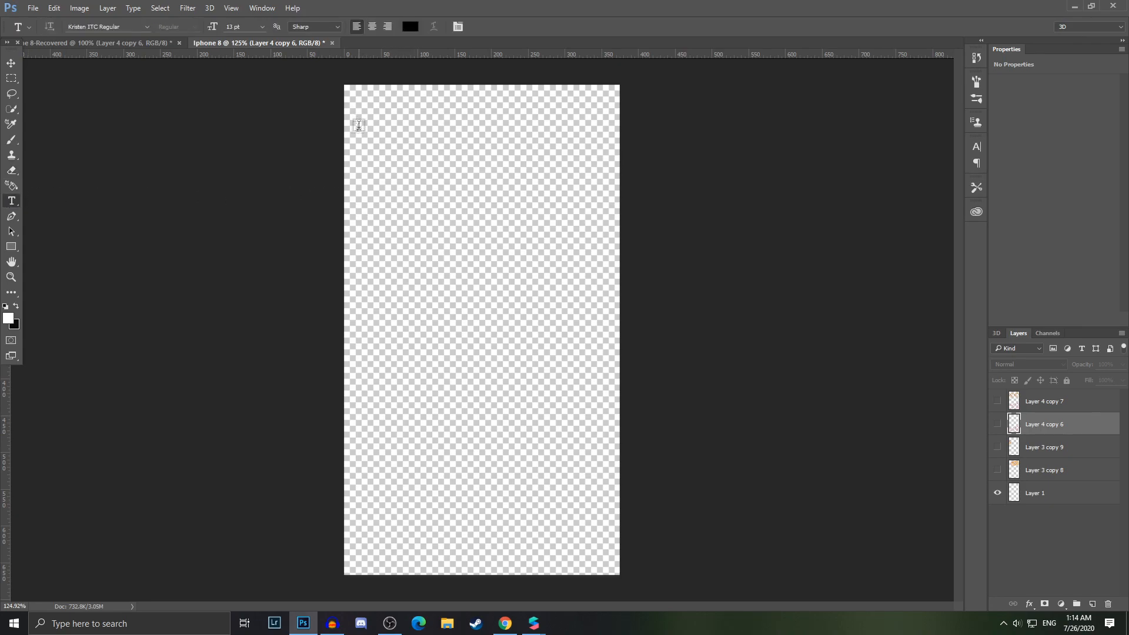
left_click_drag(358, 164, 619, 225)
left_click_drag(355, 194, 344, 195)
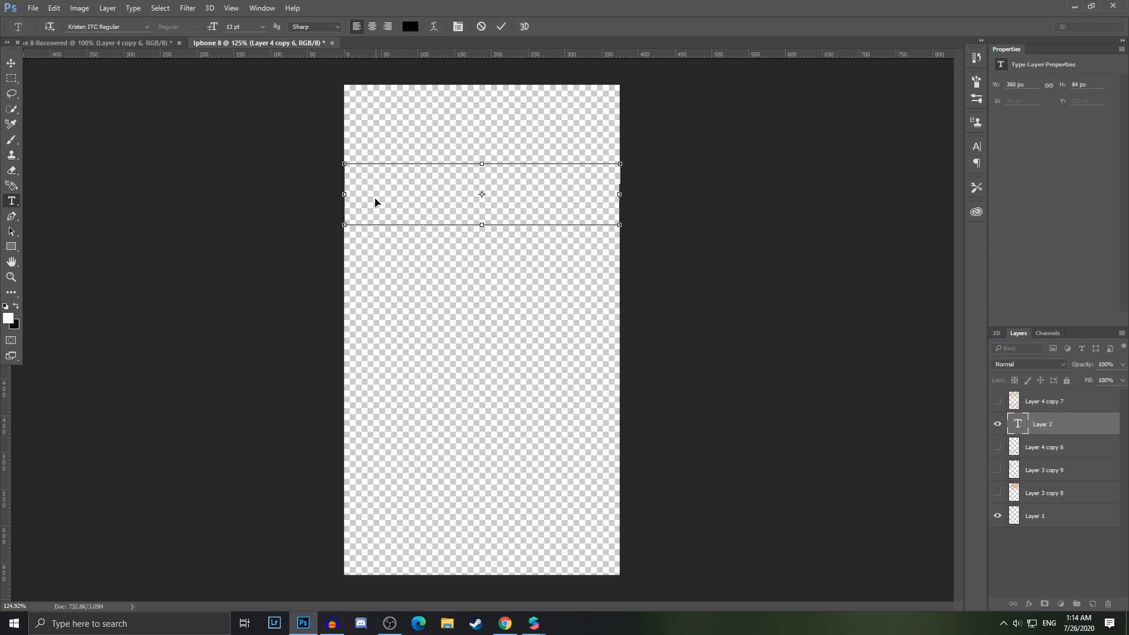
key("ctrl+v")
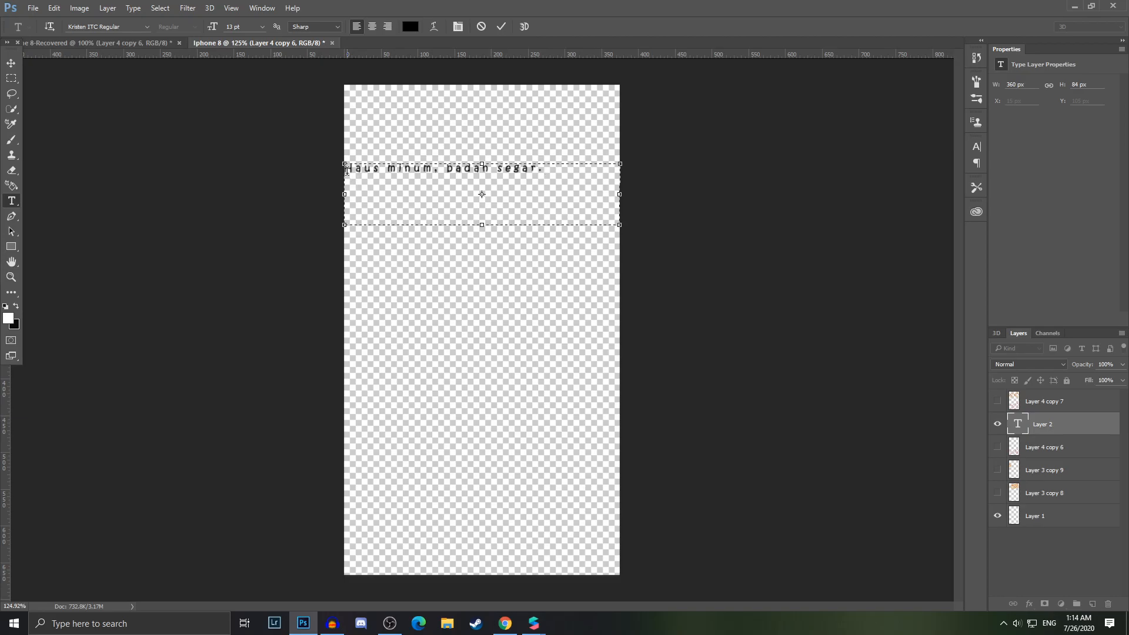
key("ctrl+a")
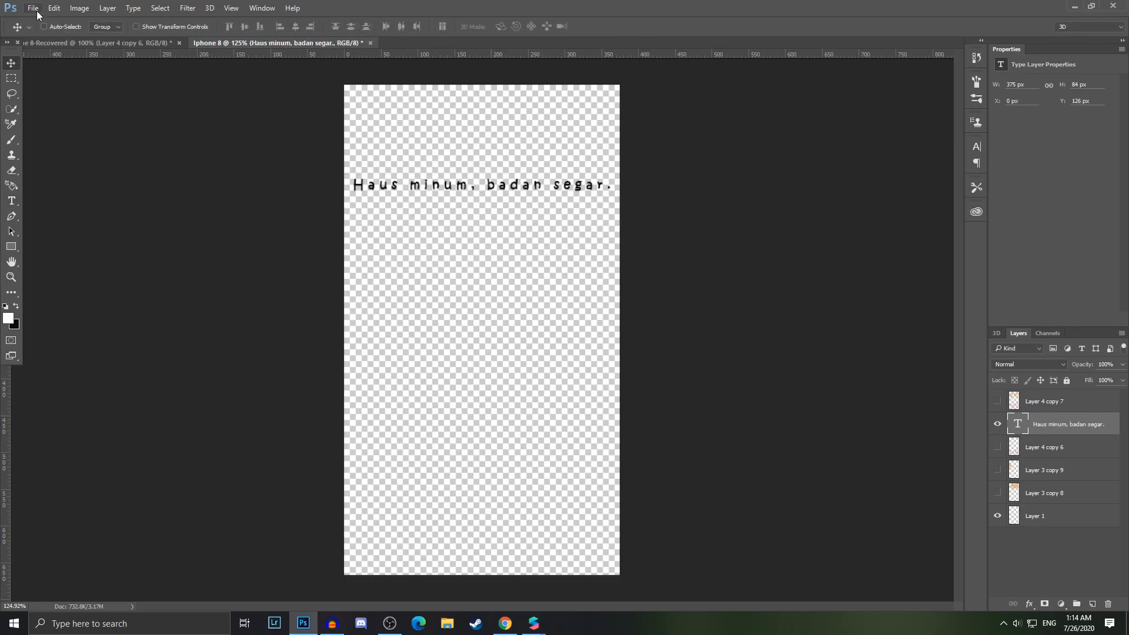
Choose to save the canvas as a PNG file in the DATA (E:) drive
left_click(33, 9)
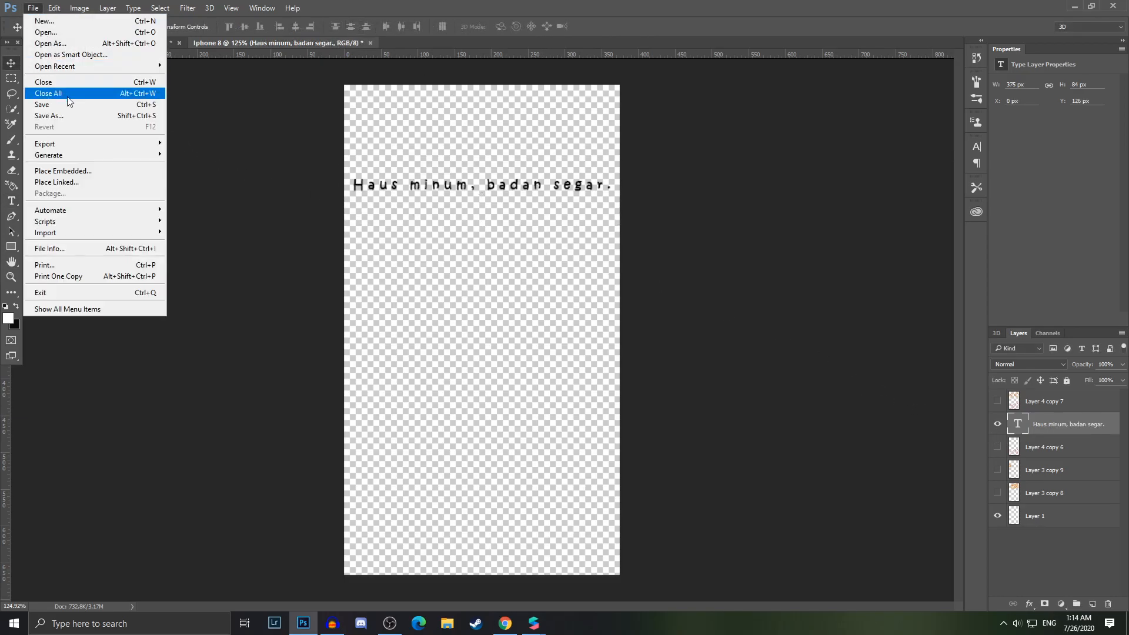
left_click(72, 126)
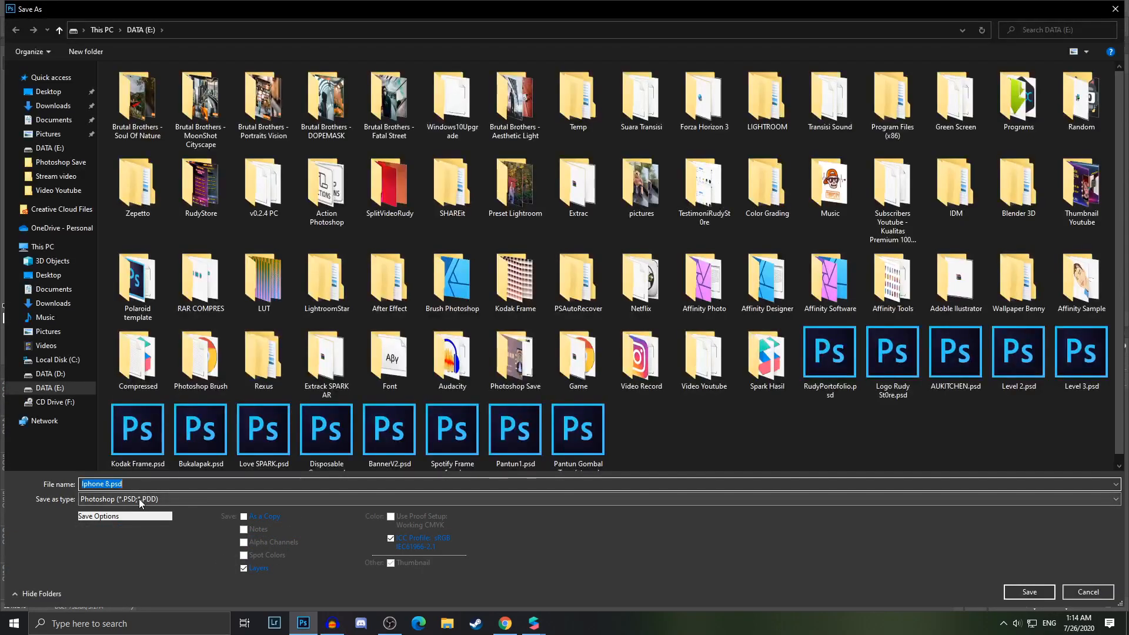
left_click(139, 498)
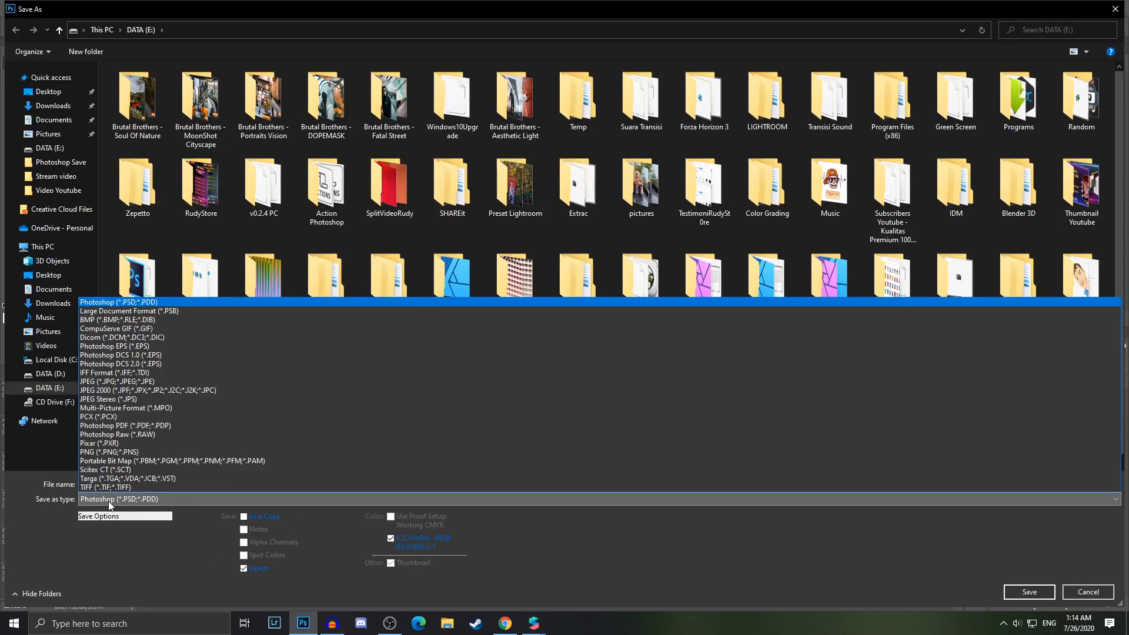
left_click(110, 451)
left_click(132, 483)
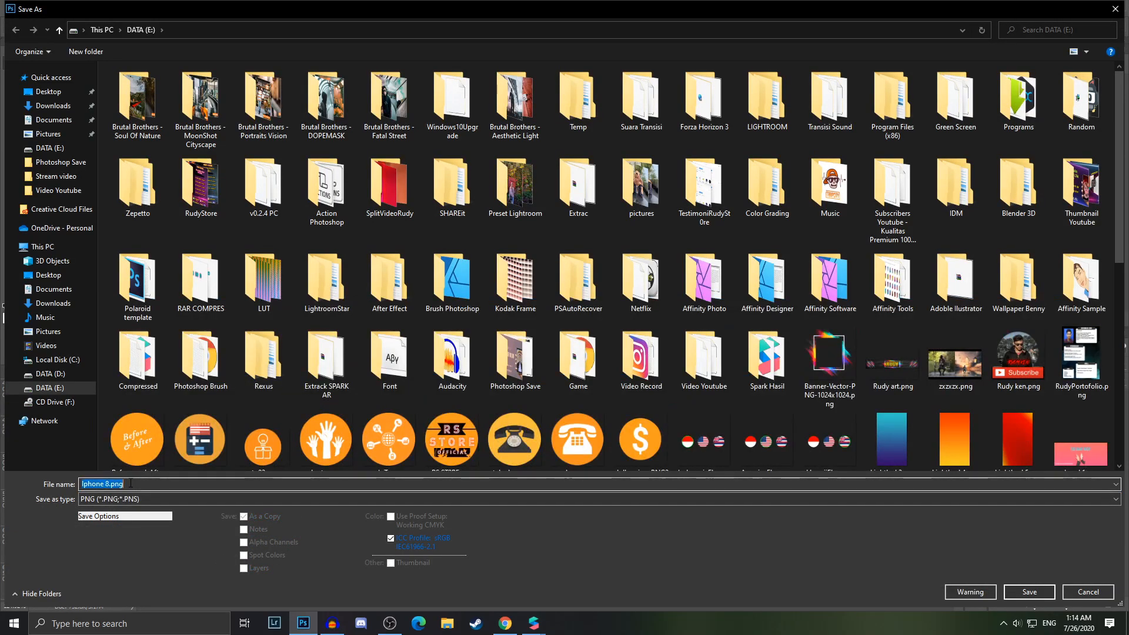
type("1")
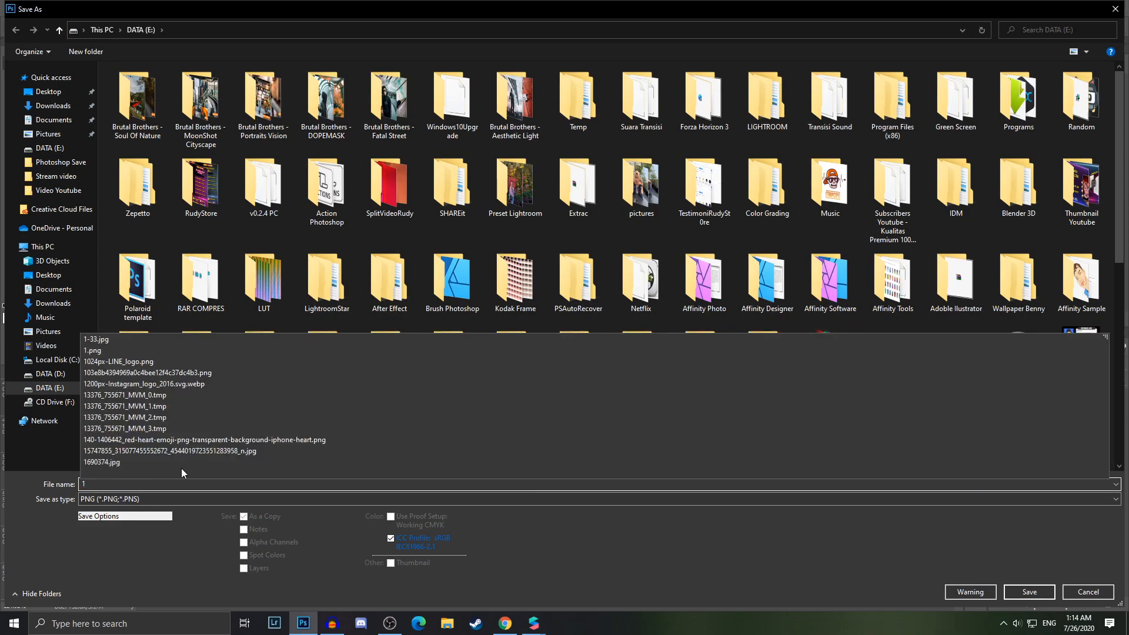
left_click(65, 485)
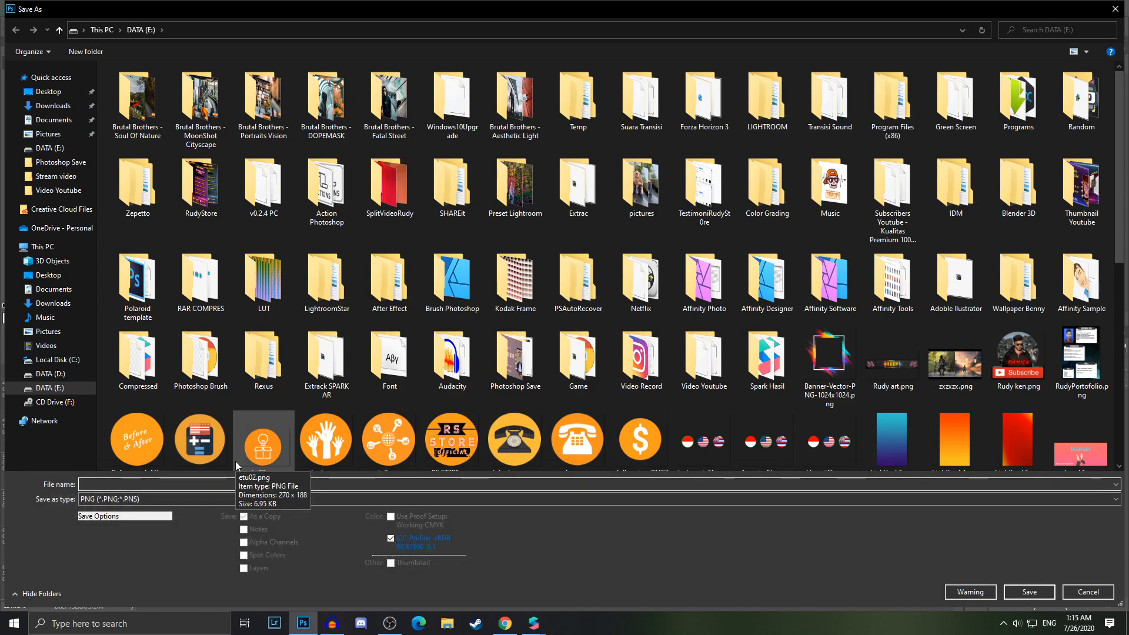
type("Pantun ")
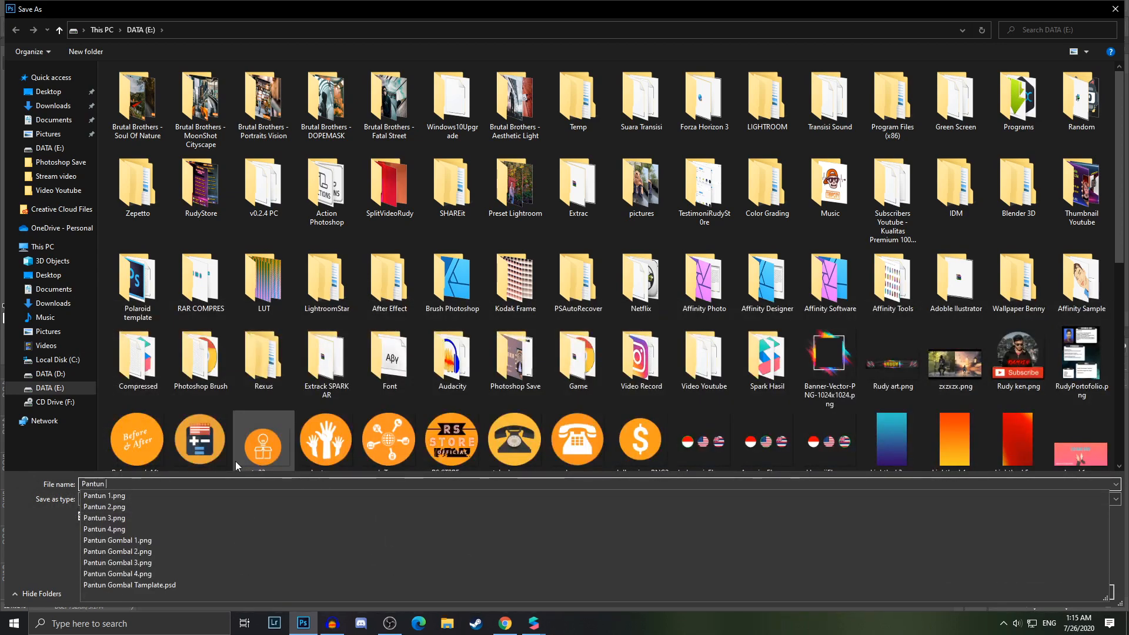
type("Gombal 1")
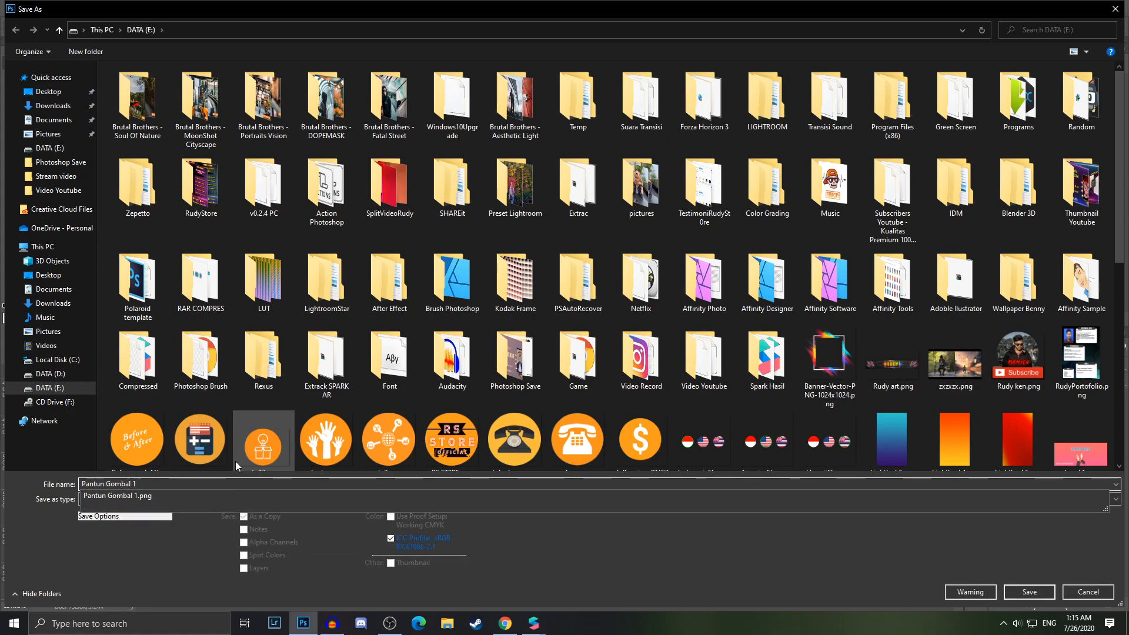
key("BackSpace")
key("BackSpace")
key("BackSpace")
key("BackSpace")
key("BackSpace")
key("BackSpace")
key("BackSpace")
key("BackSpace")
key("BackSpace")
key("BackSpace")
key("BackSpace")
key("BackSpace")
key("BackSpace")
key("BackSpace")
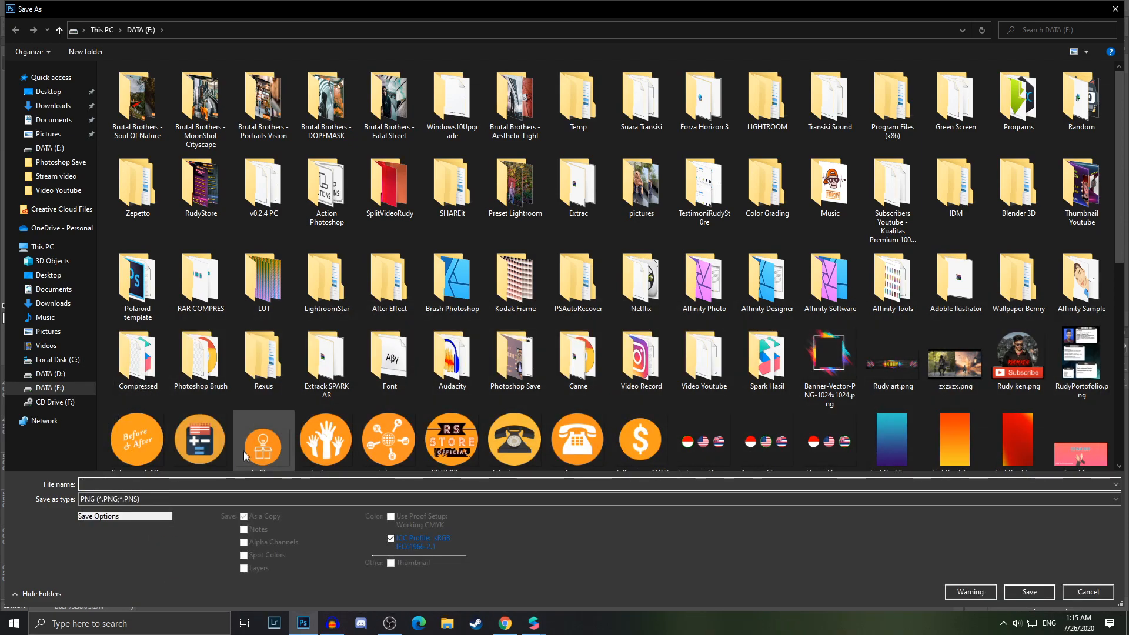
Name the PNG file 1 and save it, replacing the existing file
type("1")
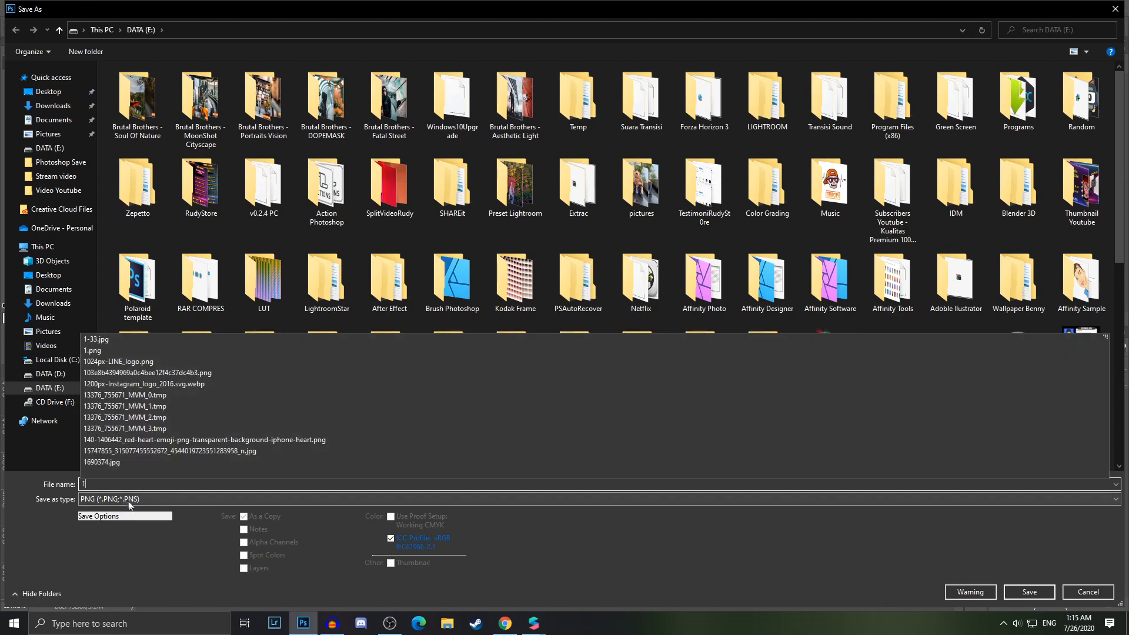
left_click(1030, 592)
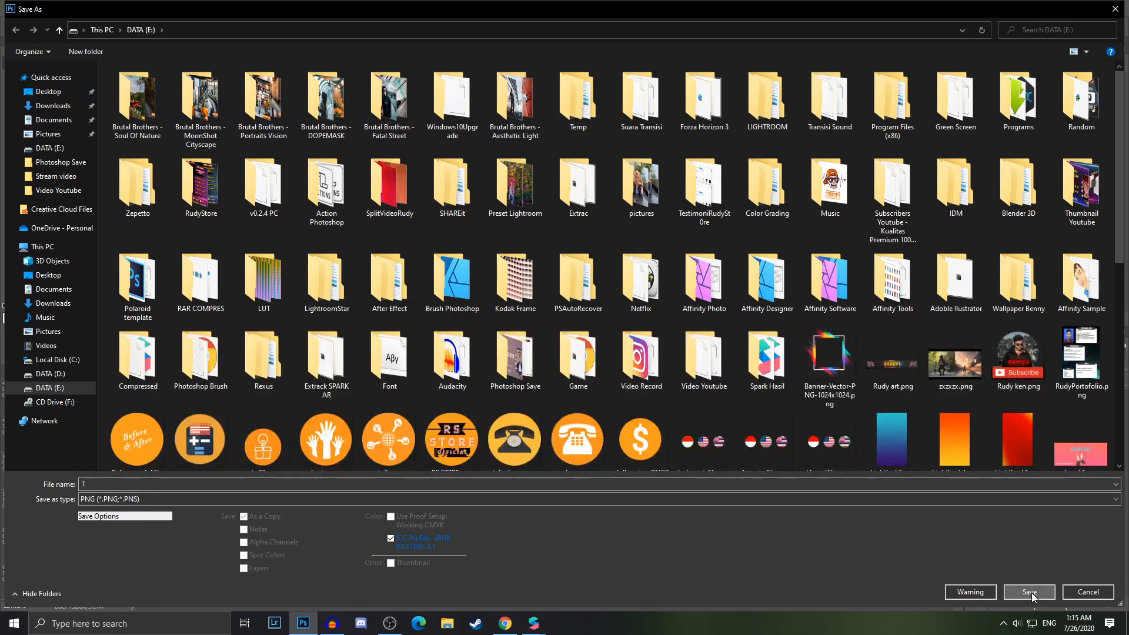
left_click(591, 312)
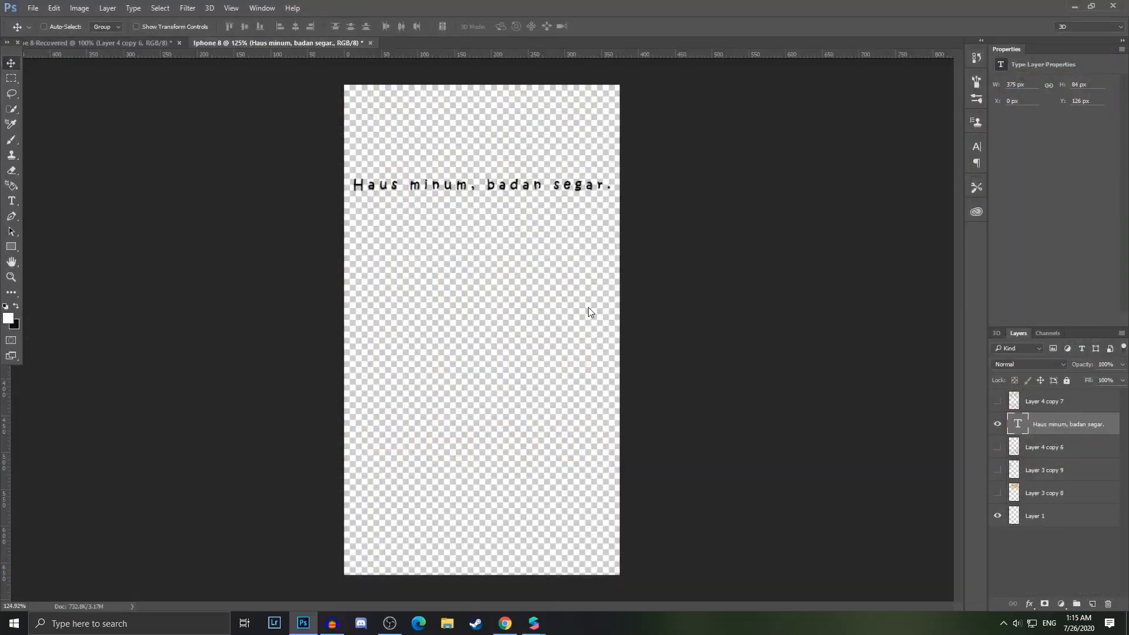
Hide the first pantun text layer and show both emoji block layers and the heart layer
left_click(603, 197)
left_click(998, 424)
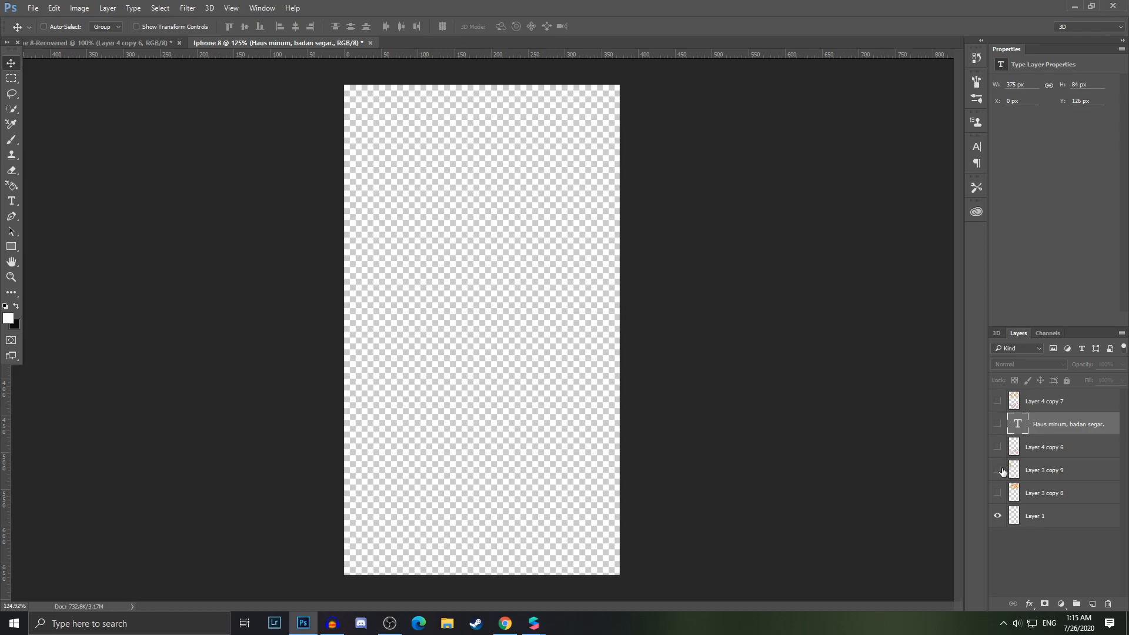
left_click(998, 470)
left_click(998, 492)
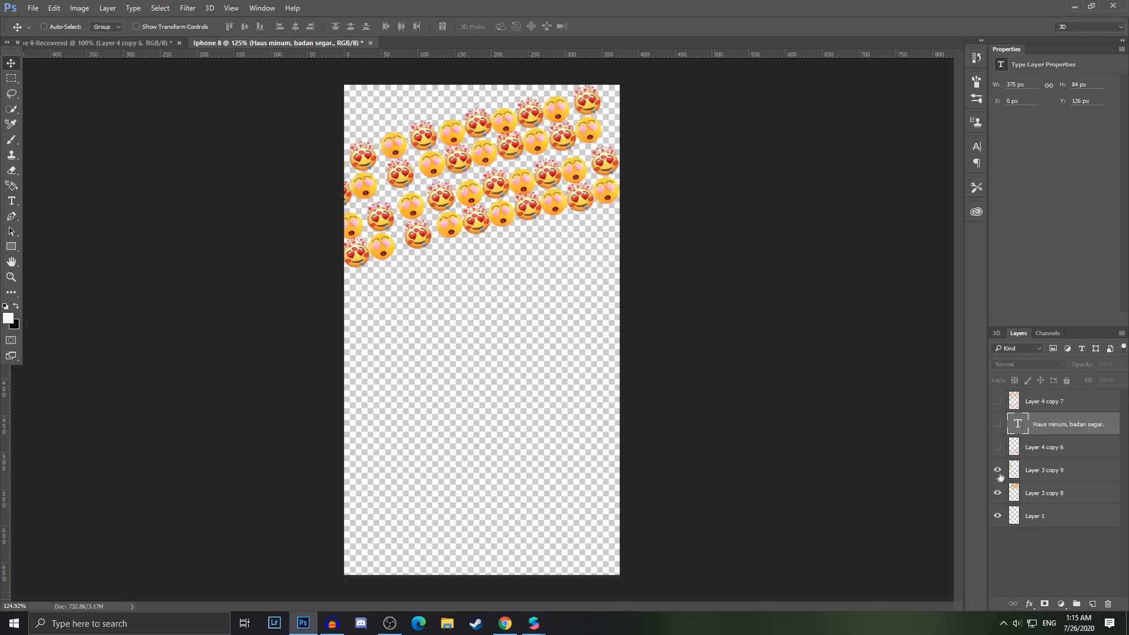
left_click(999, 447)
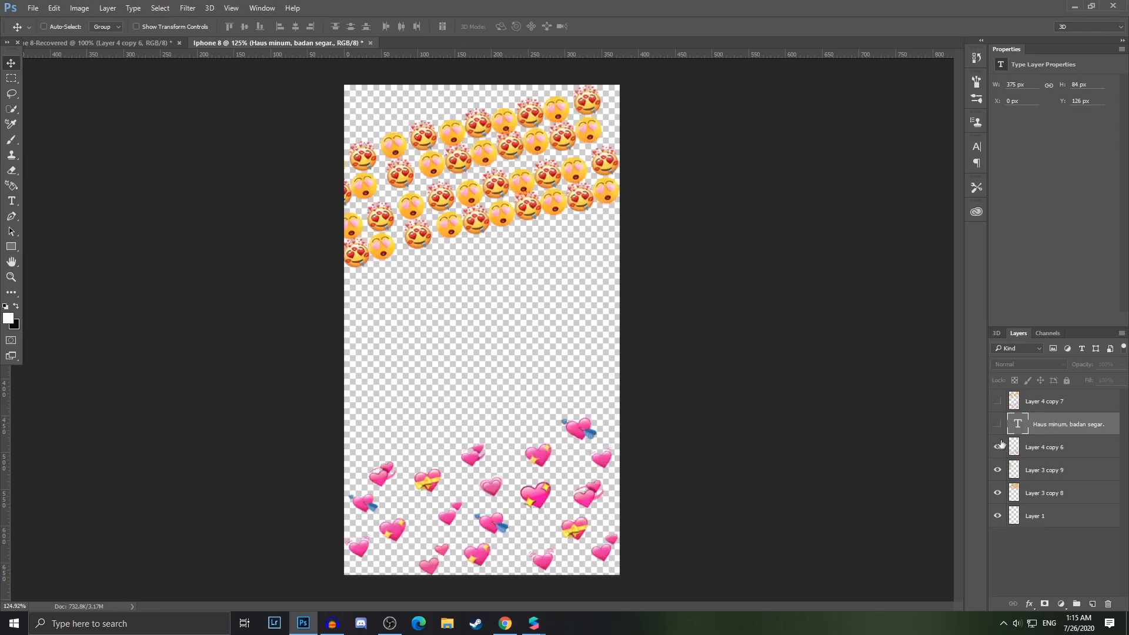
Duplicate the pantun text layer, show the copy and move it down to just above the hearts
double_click(1016, 424)
key("Escape")
left_click_drag(1007, 420, 1022, 429)
key("ctrl+j")
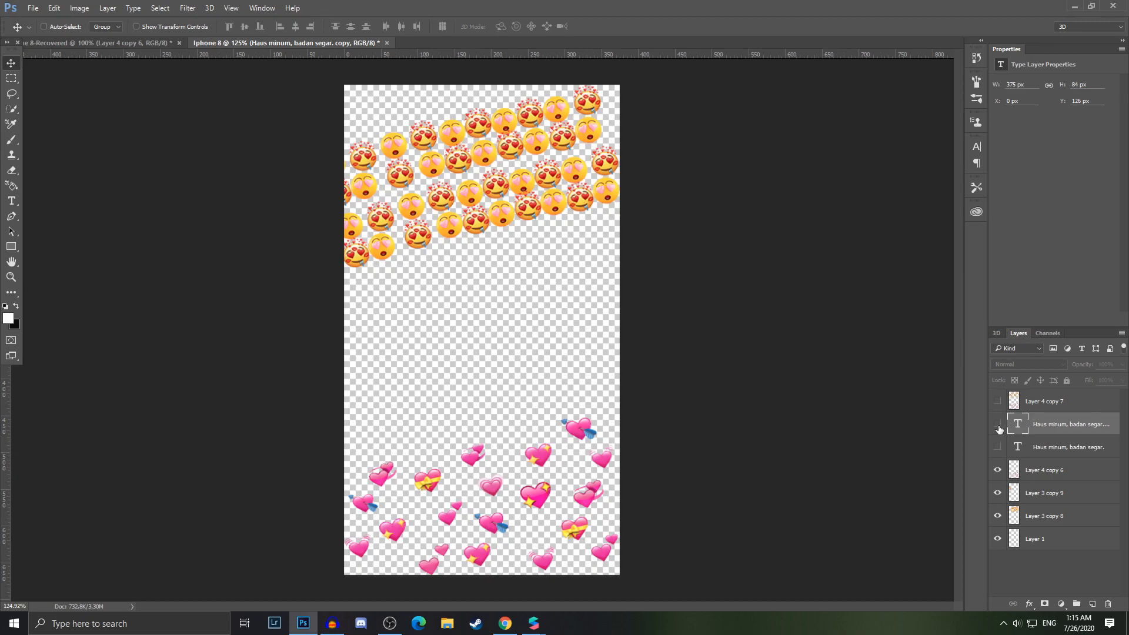
left_click(998, 424)
left_click_drag(517, 186, 515, 392)
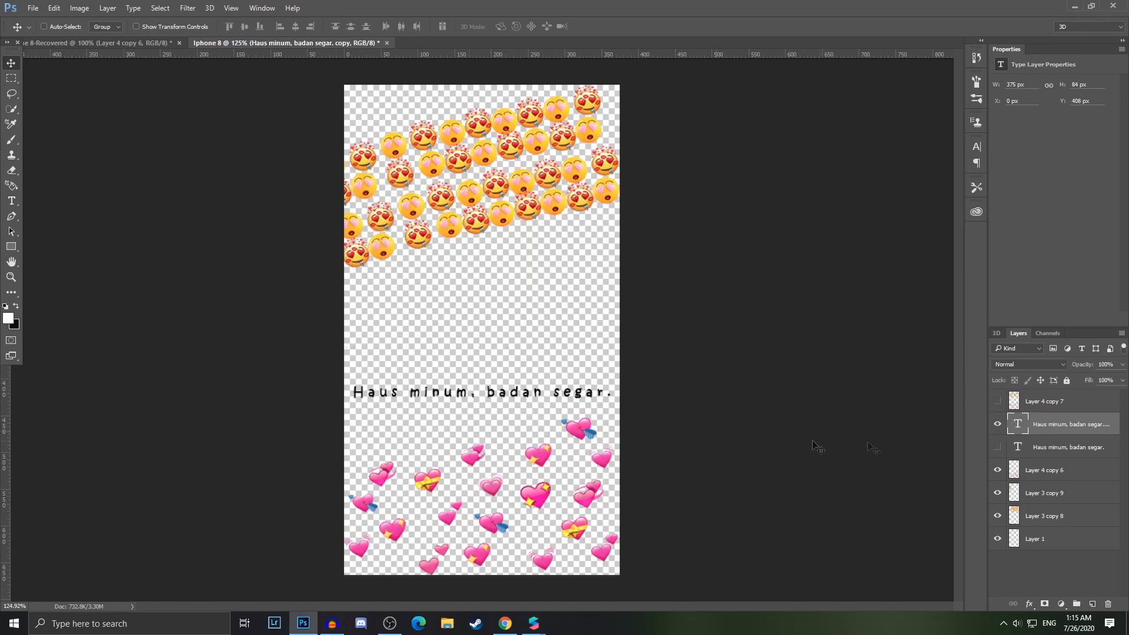
In the browser, scroll and select the next line "Kamu tersenyum hatiku bergetar."
left_click(506, 625)
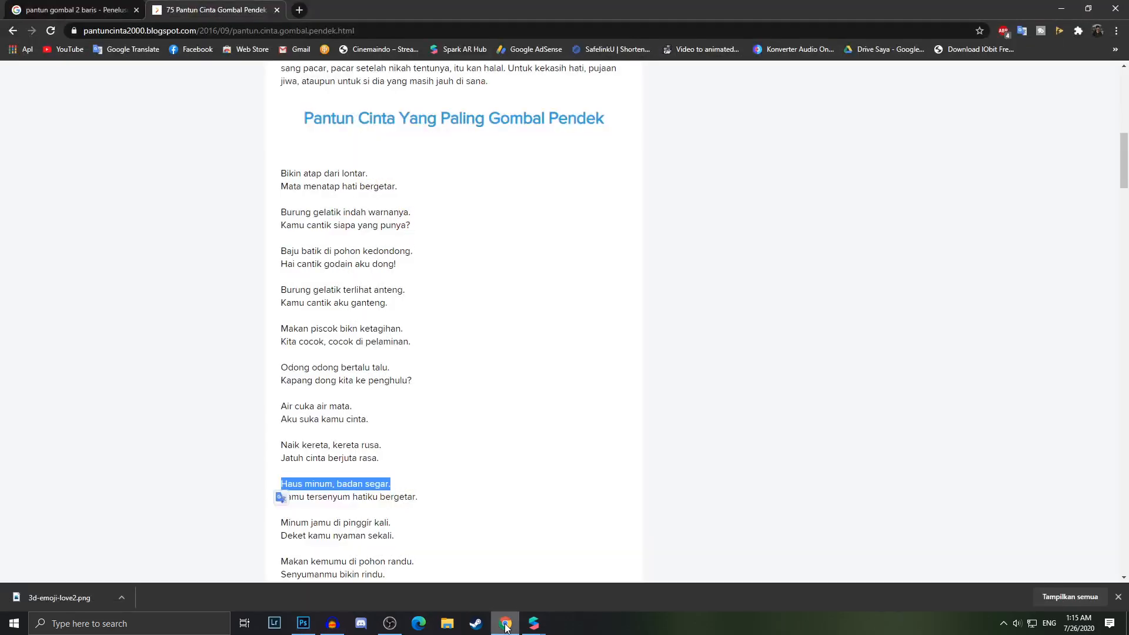
left_click(276, 410)
scroll(276, 410, "down", 2)
left_click_drag(283, 399, 418, 401)
key("ctrl+c")
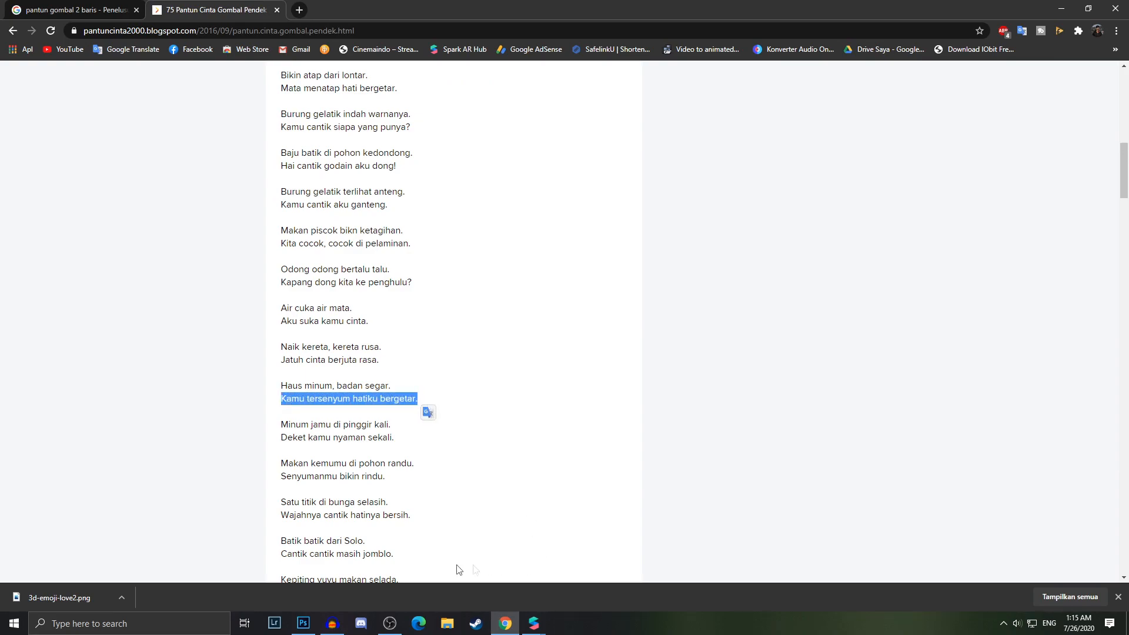
Return to Photoshop and replace the duplicated text with "Kamu tersenyum hatiku bergetar.", tilting it slightly
left_click(303, 623)
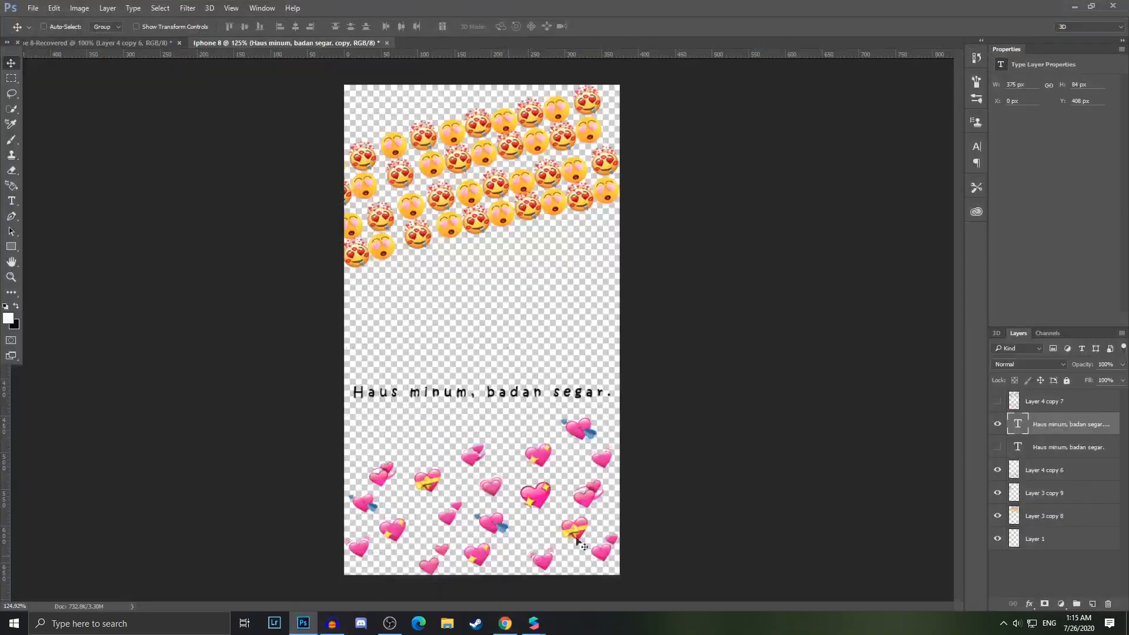
double_click(1018, 424)
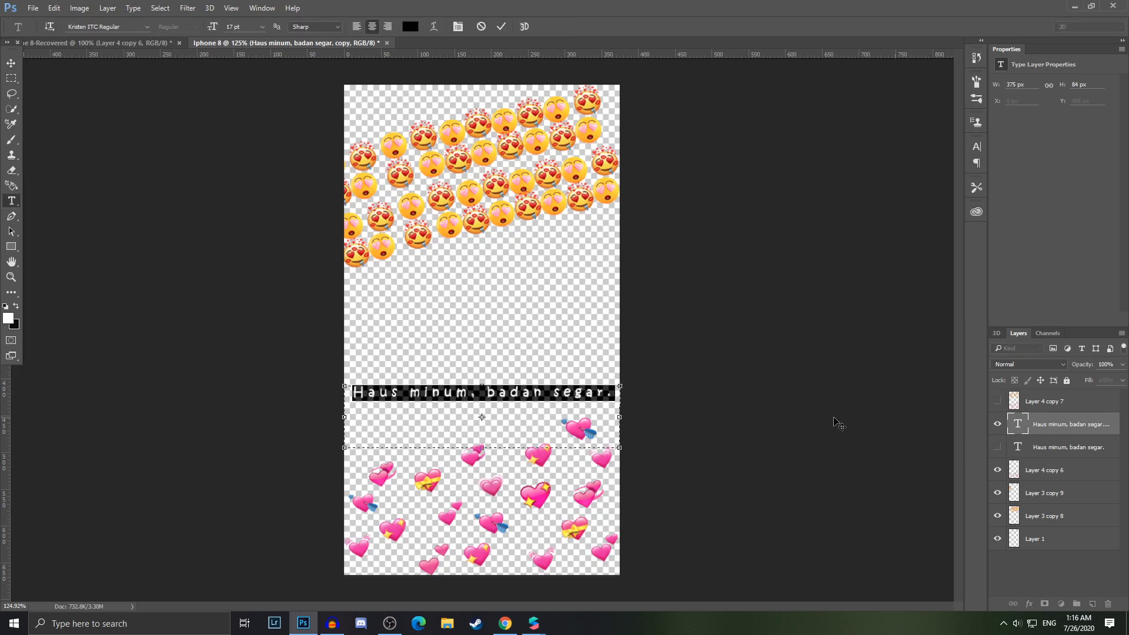
triple_click(574, 391)
key("ctrl+v")
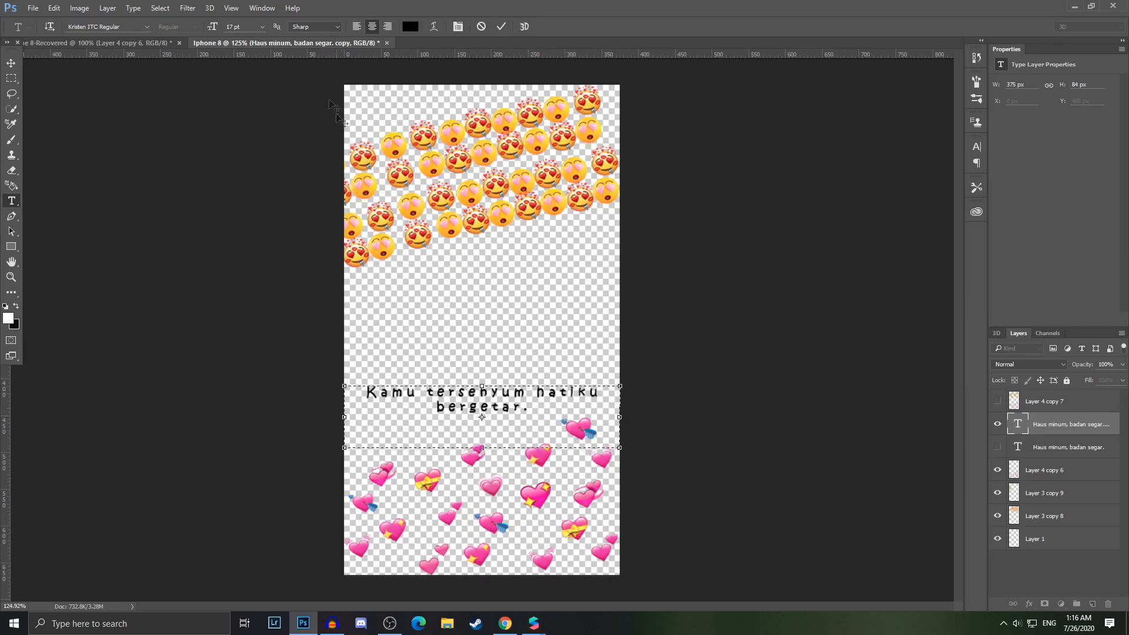
left_click(501, 26)
key("v")
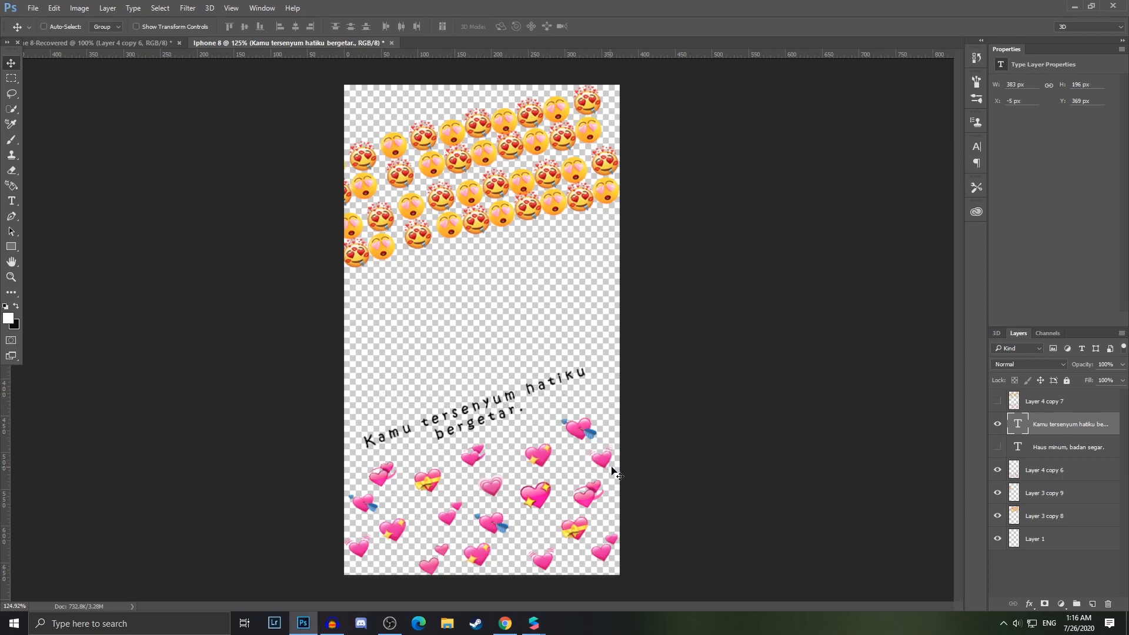
Save the canvas as a PNG file named 2, replacing the existing file
left_click(35, 9)
left_click(100, 124)
left_click(148, 501)
left_click(163, 451)
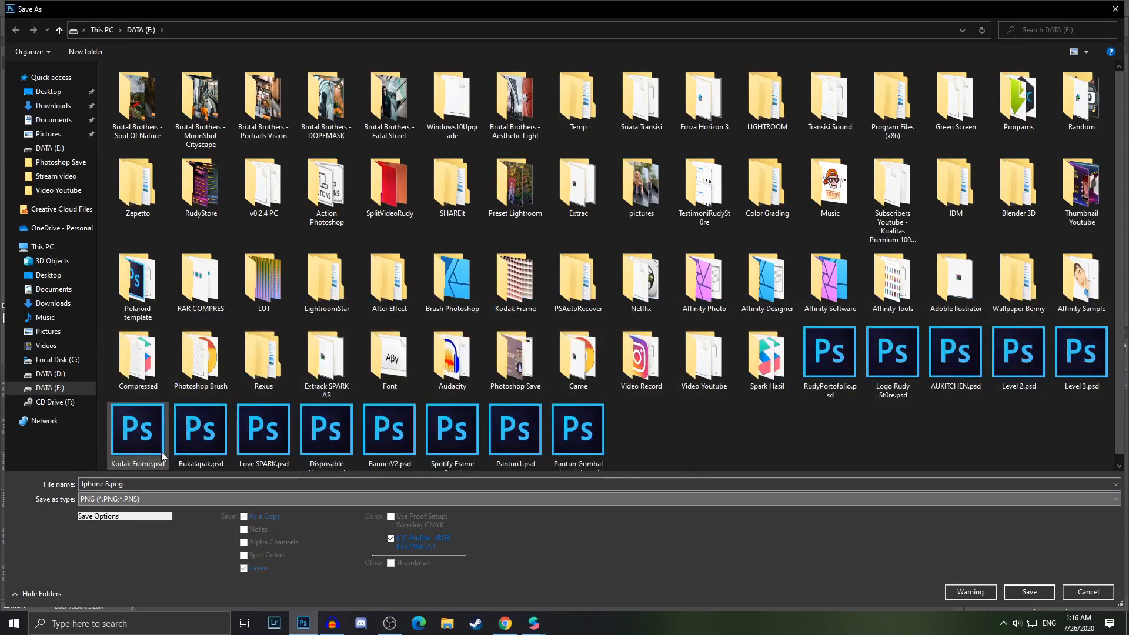
type("2")
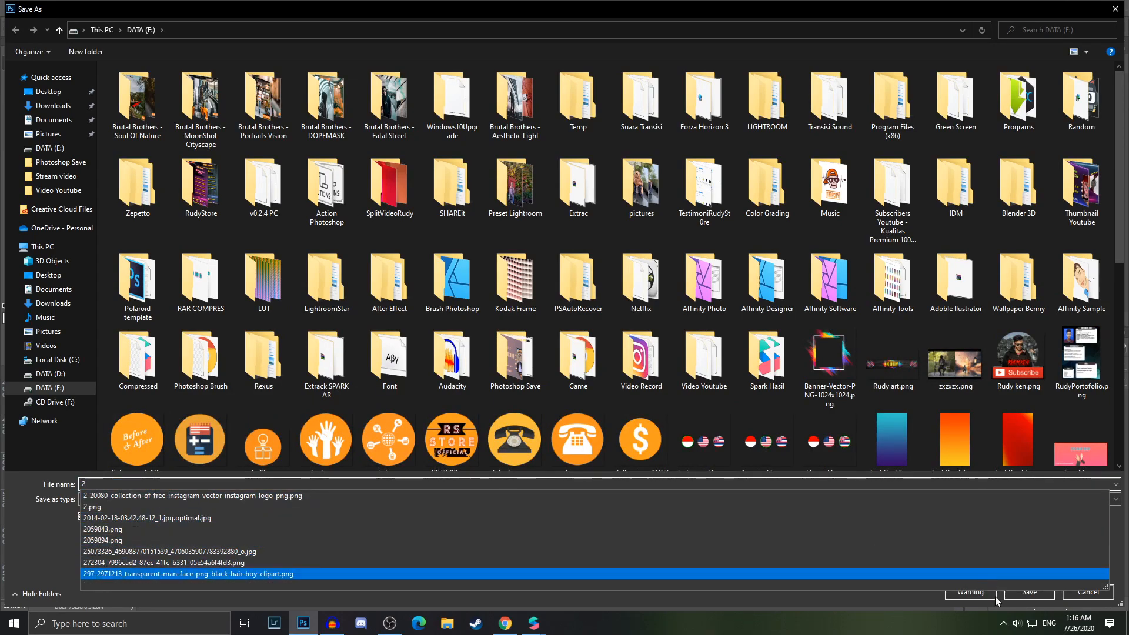
left_click(1027, 593)
left_click(602, 315)
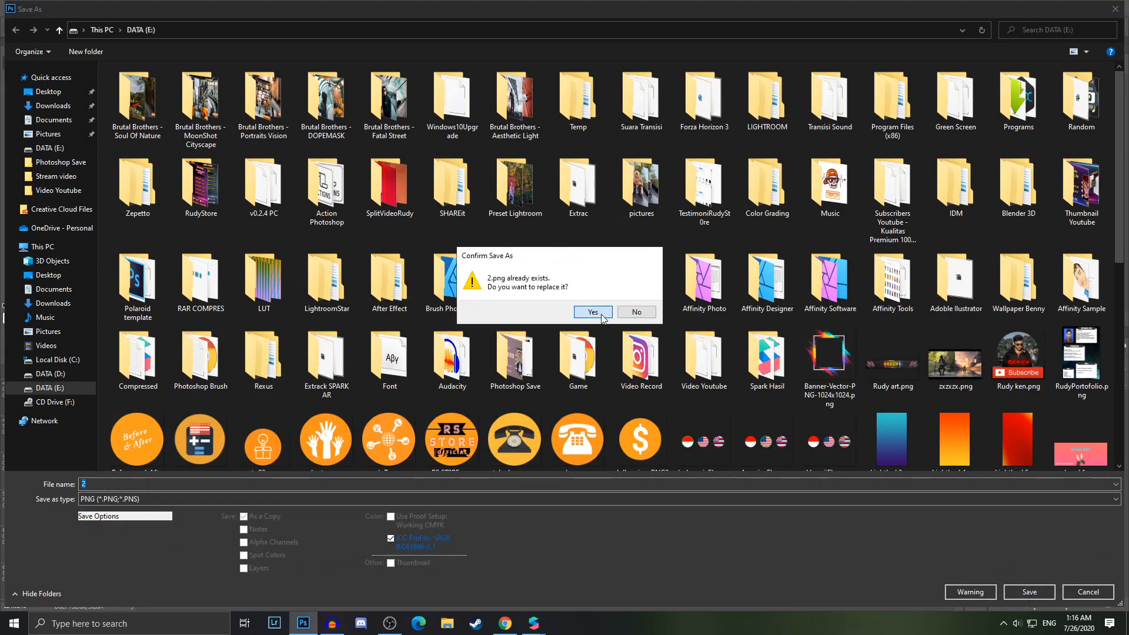
Switch to the untitled Spark AR project and add a rectangle to the scene
left_click(616, 196)
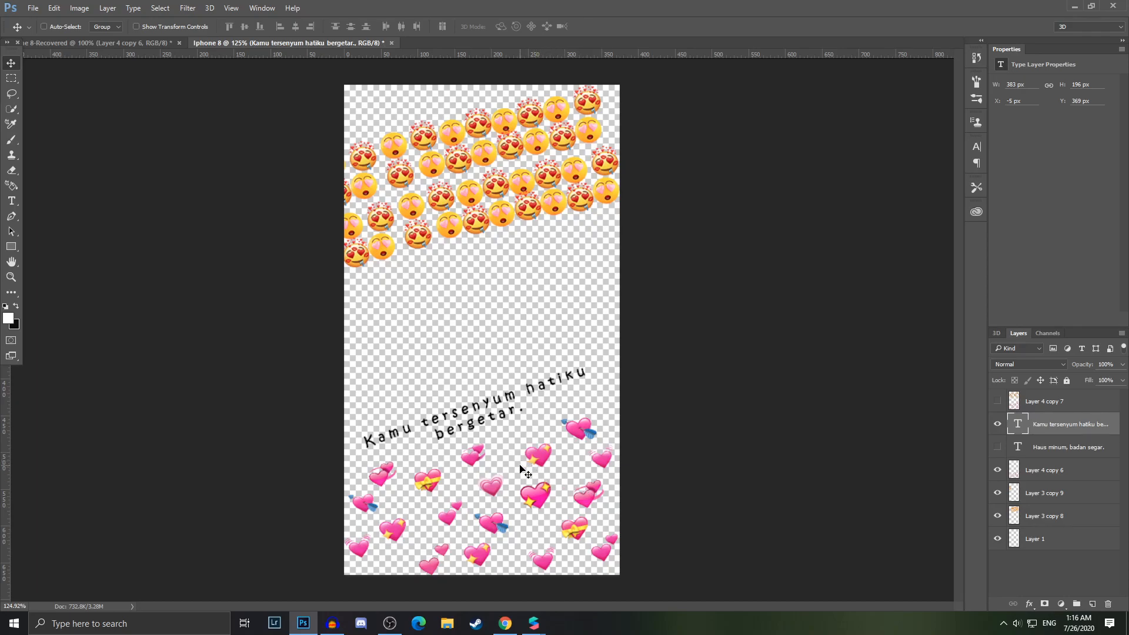
mouse_move(534, 622)
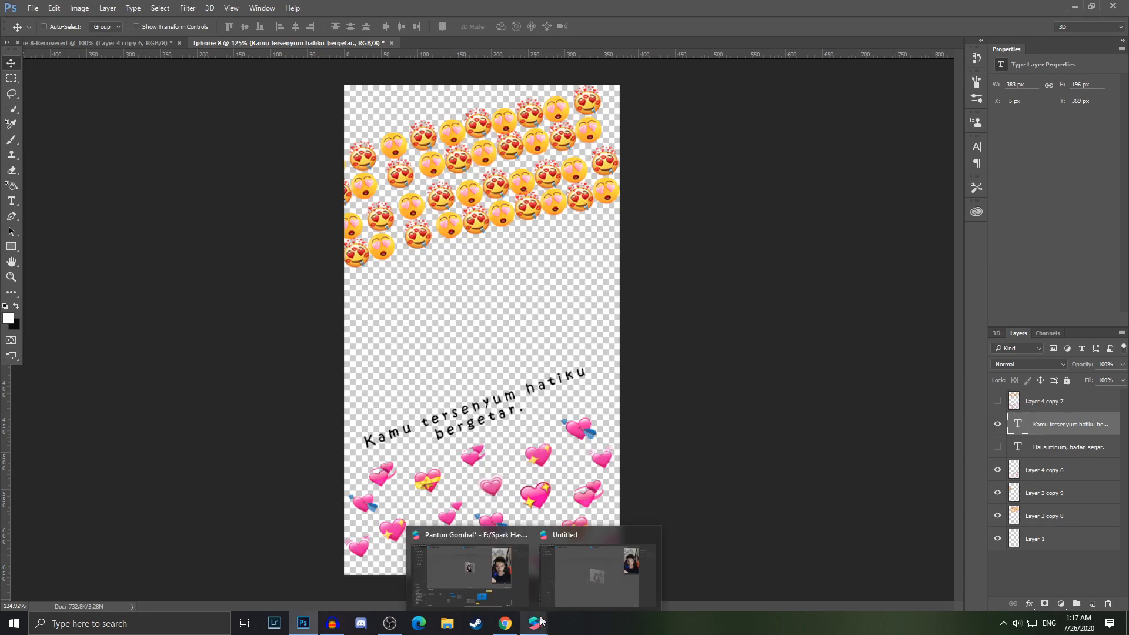
left_click(584, 565)
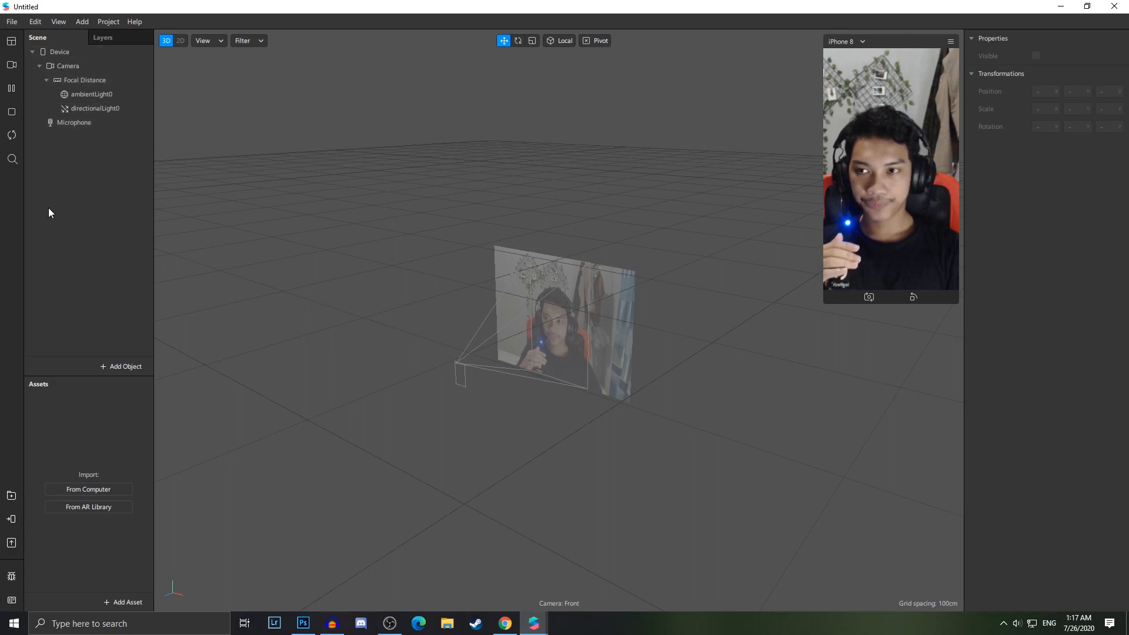
right_click(81, 182)
mouse_move(108, 192)
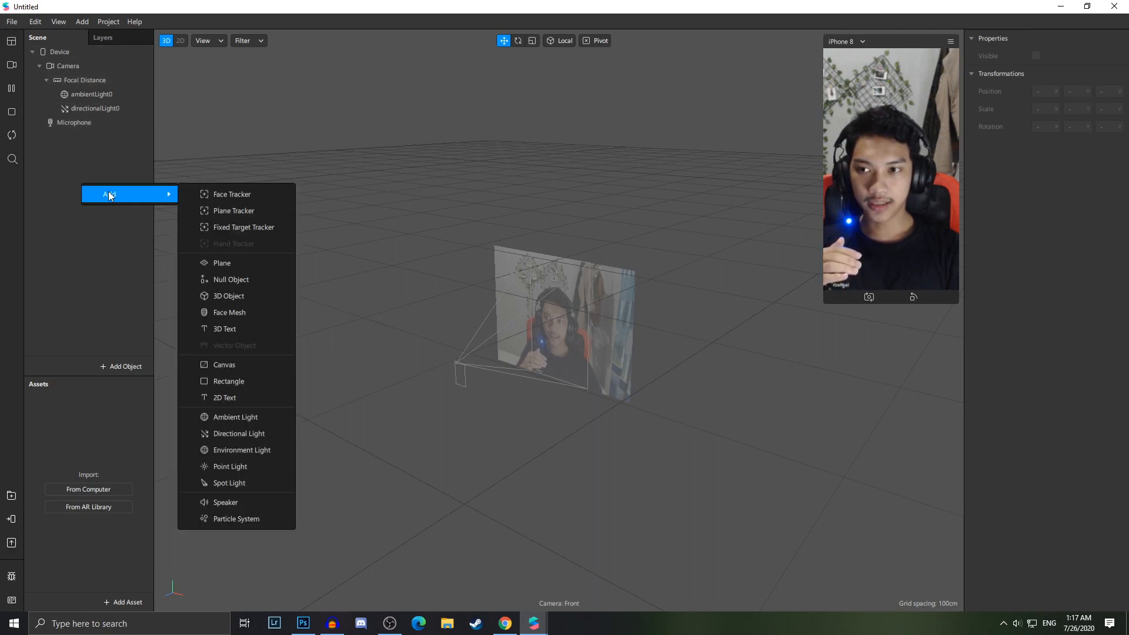
left_click(230, 381)
Set the rectangle's size to fill the canvas width and height
left_click(1072, 108)
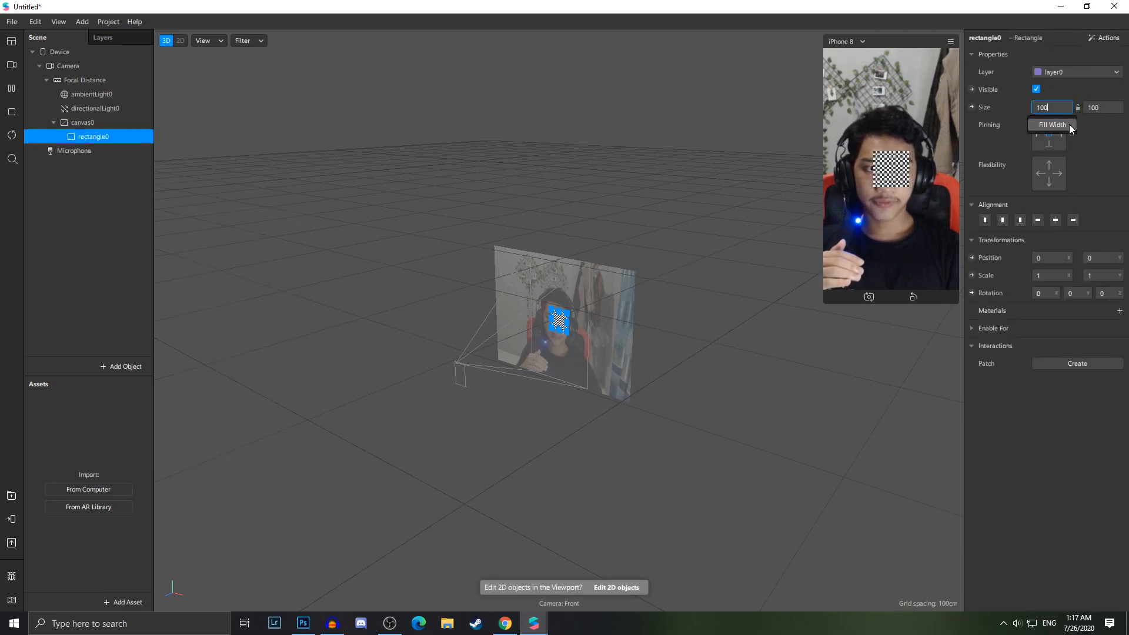
left_click(1069, 125)
left_click(1120, 107)
left_click(1121, 128)
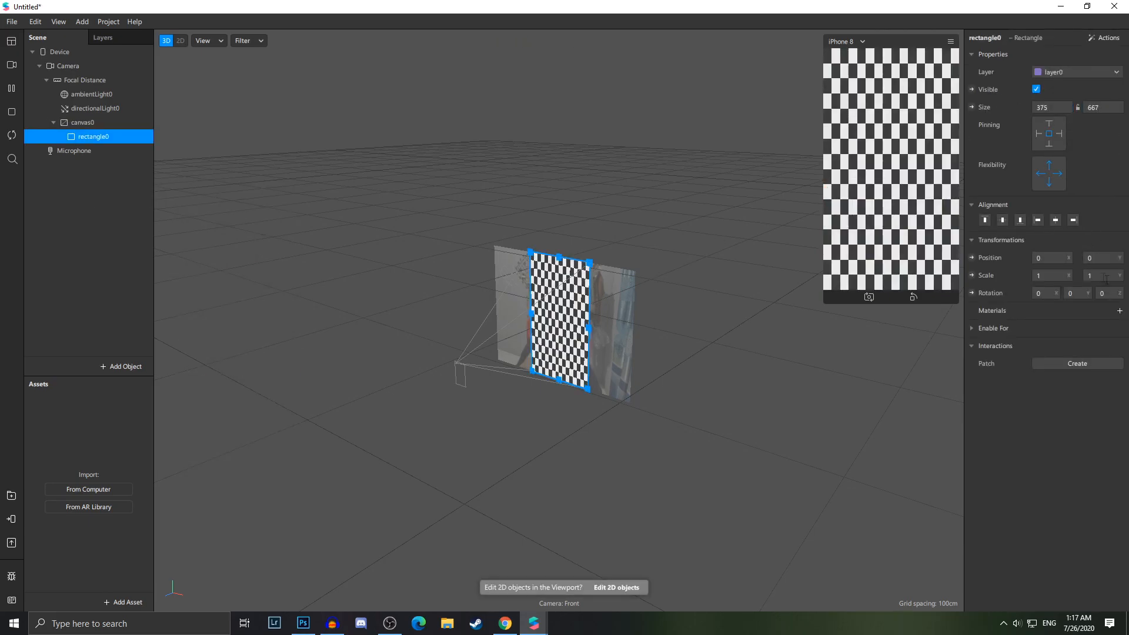
Create a new material for the rectangle and rename it Background
left_click(1119, 311)
right_click(110, 415)
left_click(138, 426)
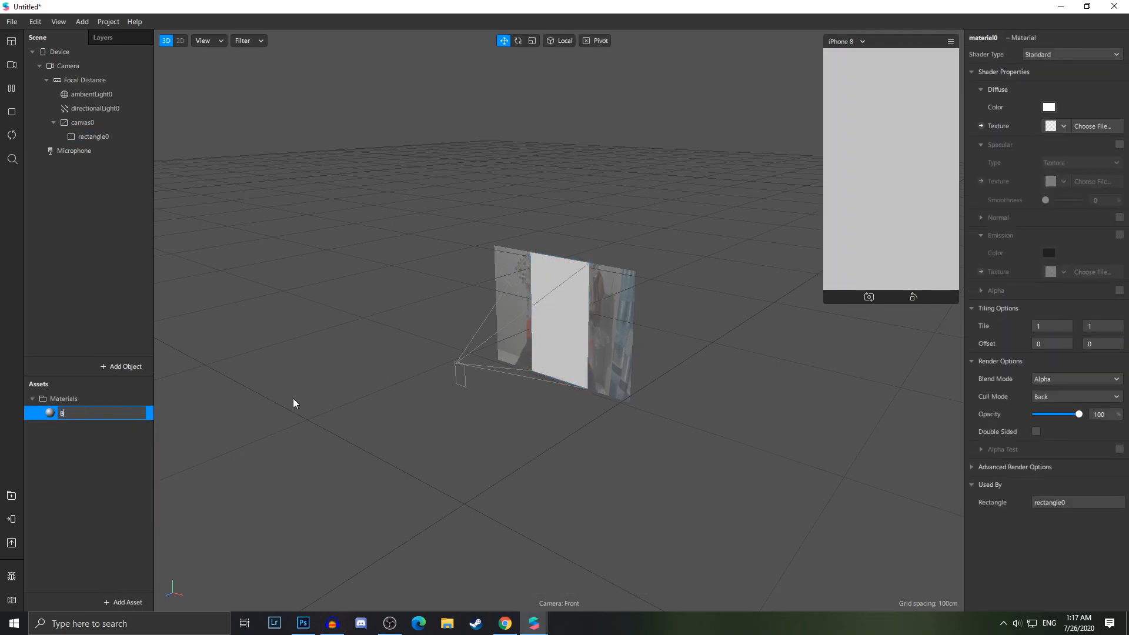
type("Background")
key("Return")
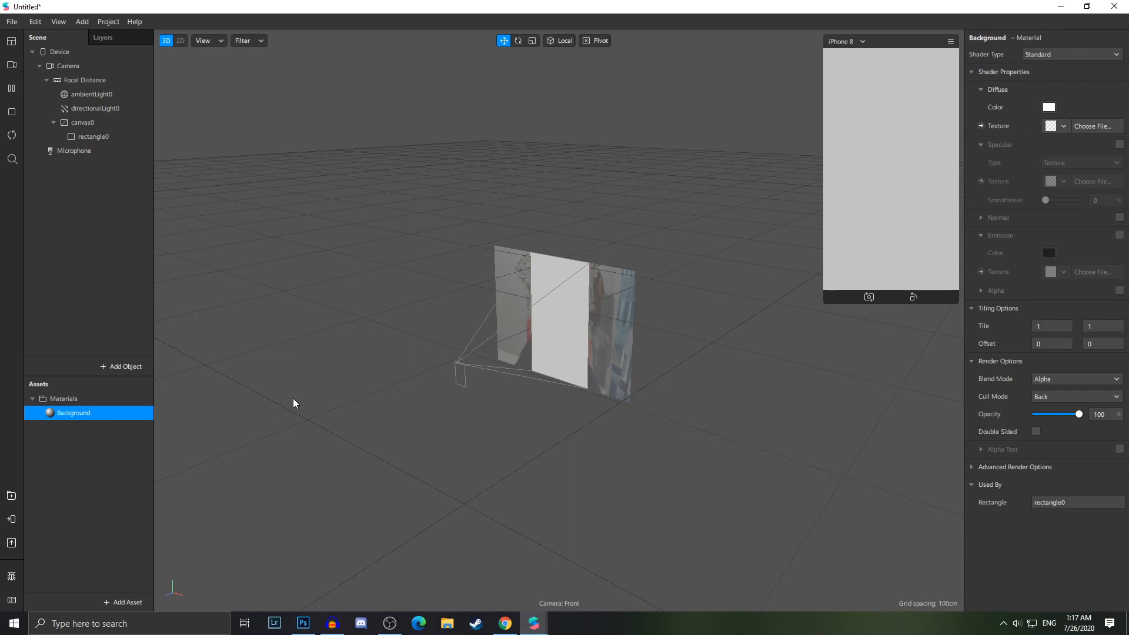
Rename the full-screen rectangle to Background
right_click(118, 137)
left_click(152, 167)
type("B")
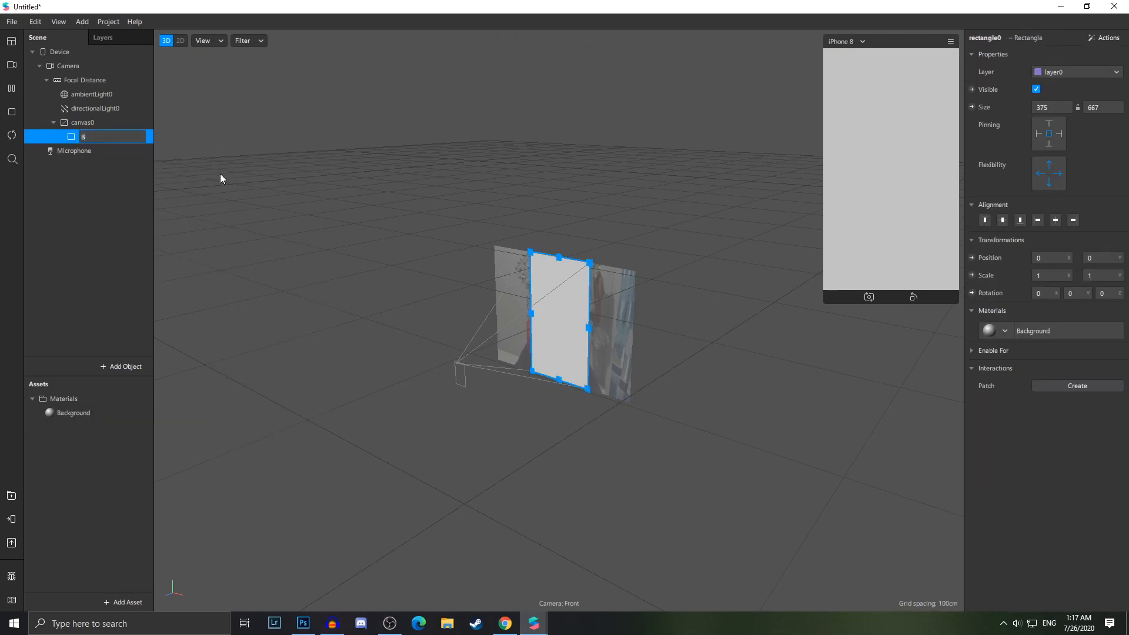
type("ackground")
key("Return")
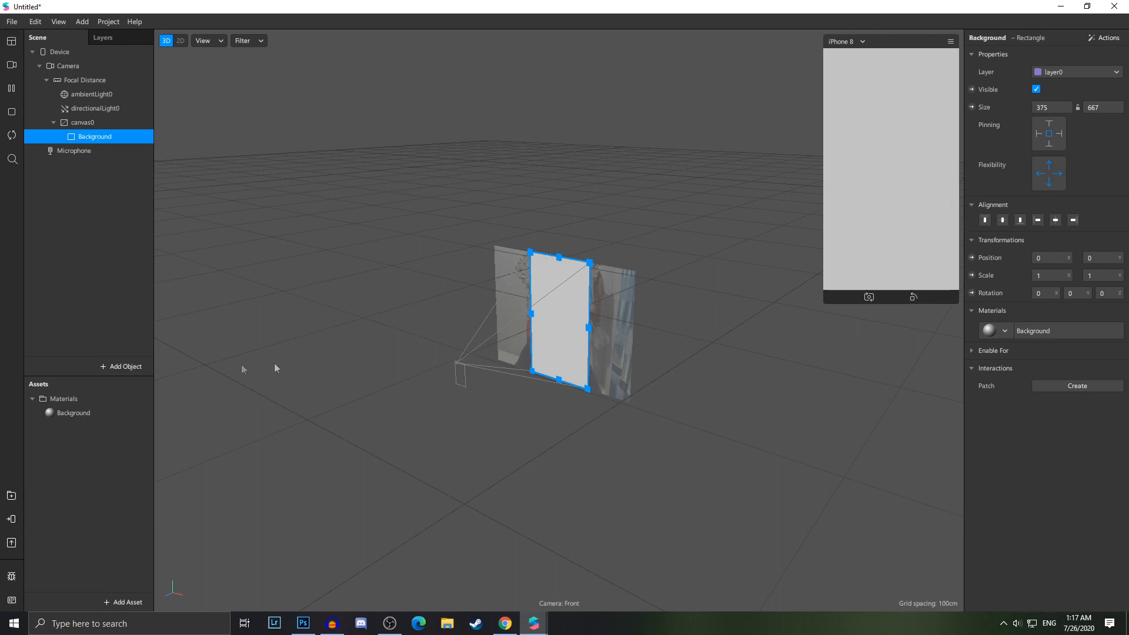
Create the default render pipeline for the device
left_click(87, 53)
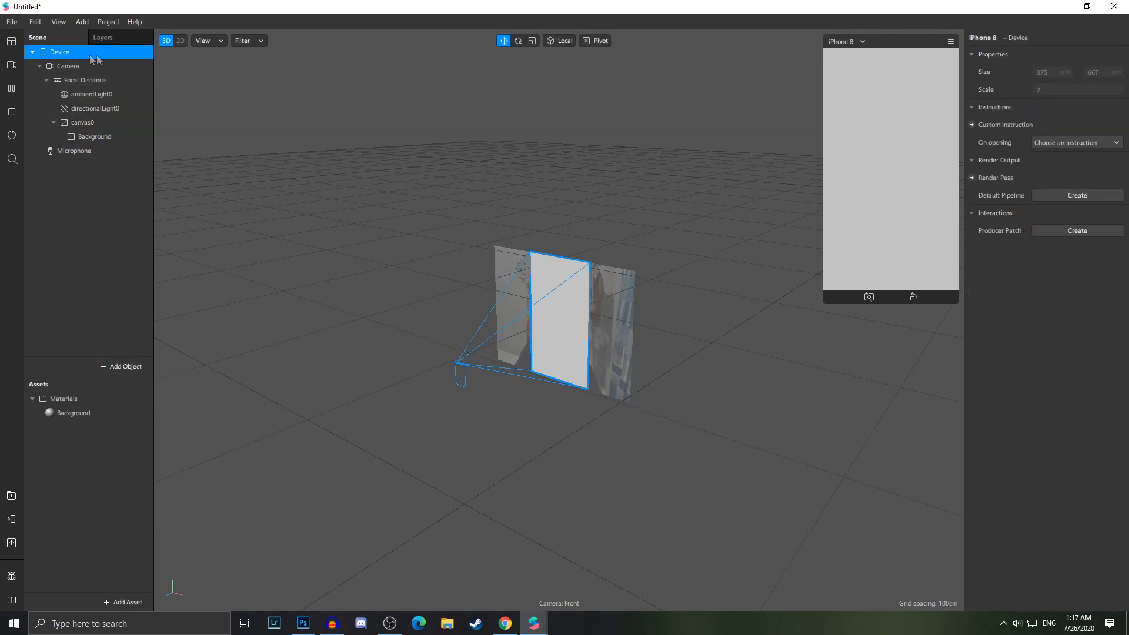
left_click(1063, 196)
left_click_drag(729, 529, 782, 553)
scroll(293, 537, "down", 3)
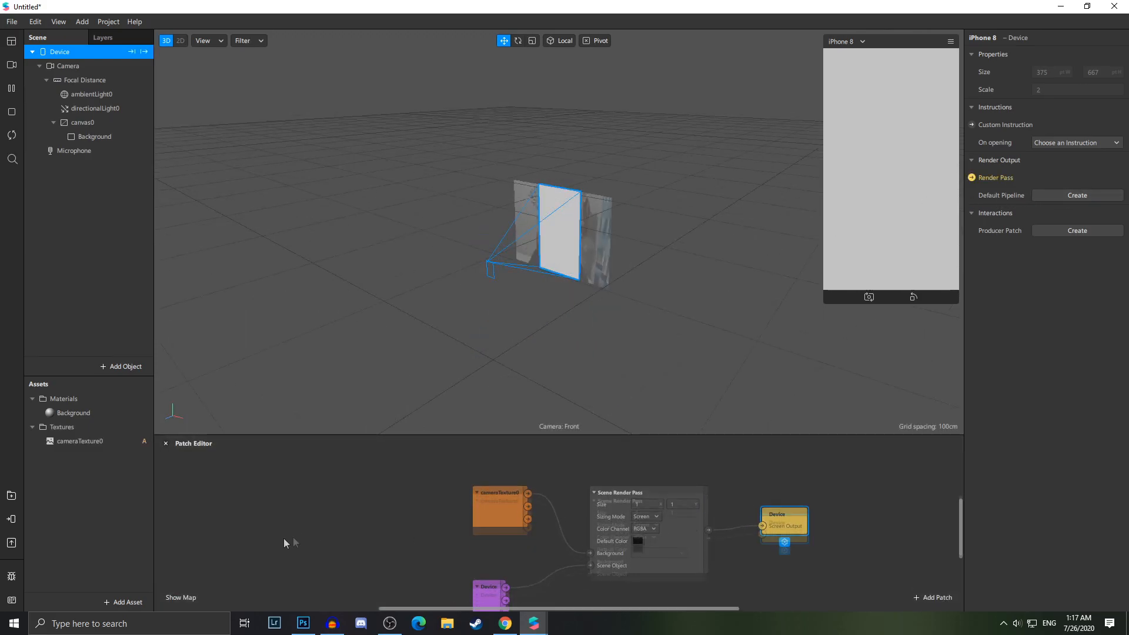
Set the Background material's shader type to Flat and its texture to cameraTexture0
left_click(91, 413)
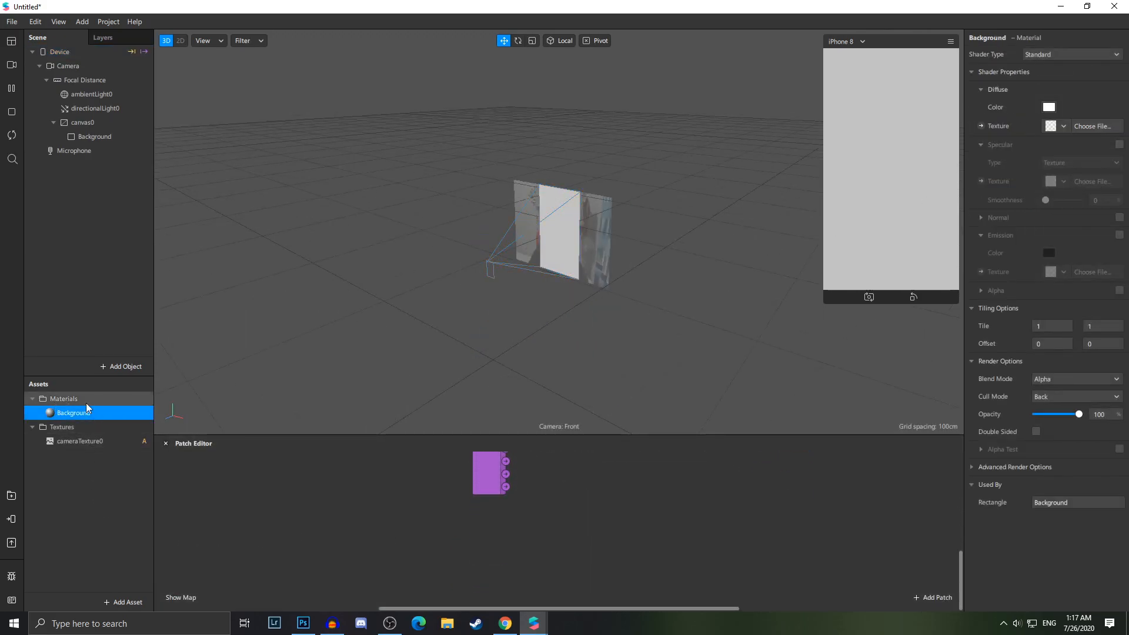
left_click(1051, 54)
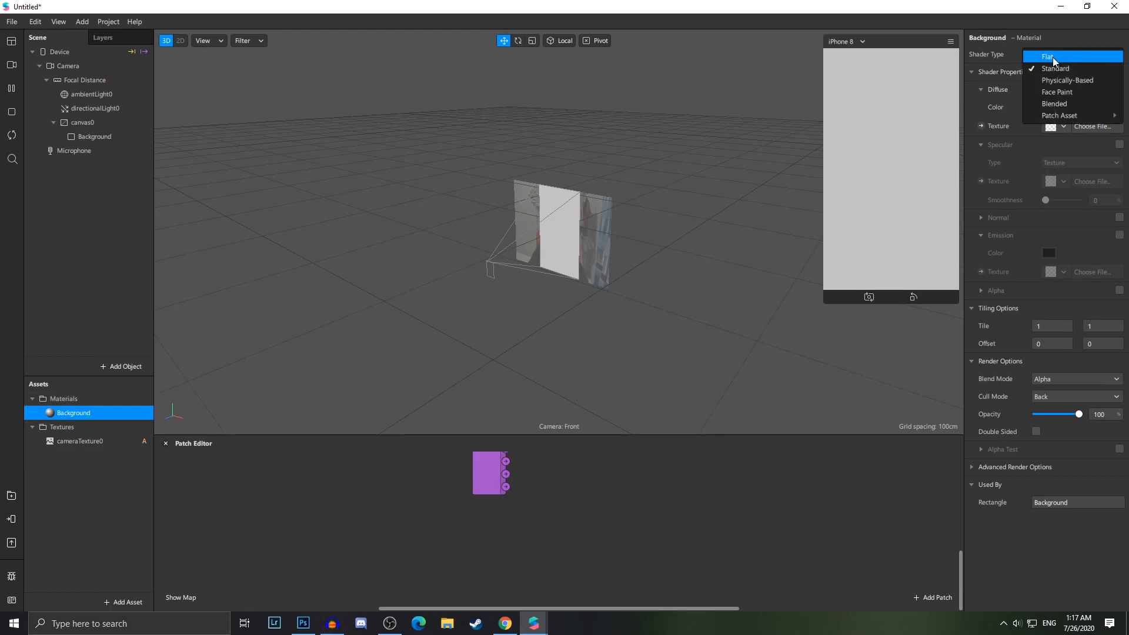
left_click(1052, 57)
left_click(1064, 126)
left_click(1068, 140)
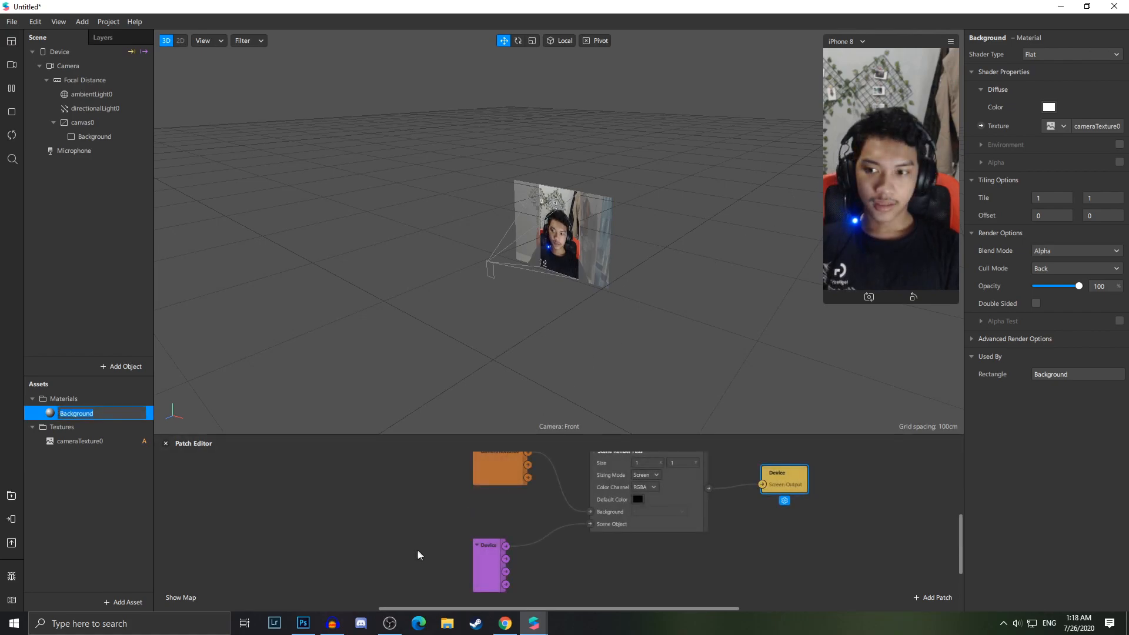
Add a second canvas to the scene
left_click(292, 528)
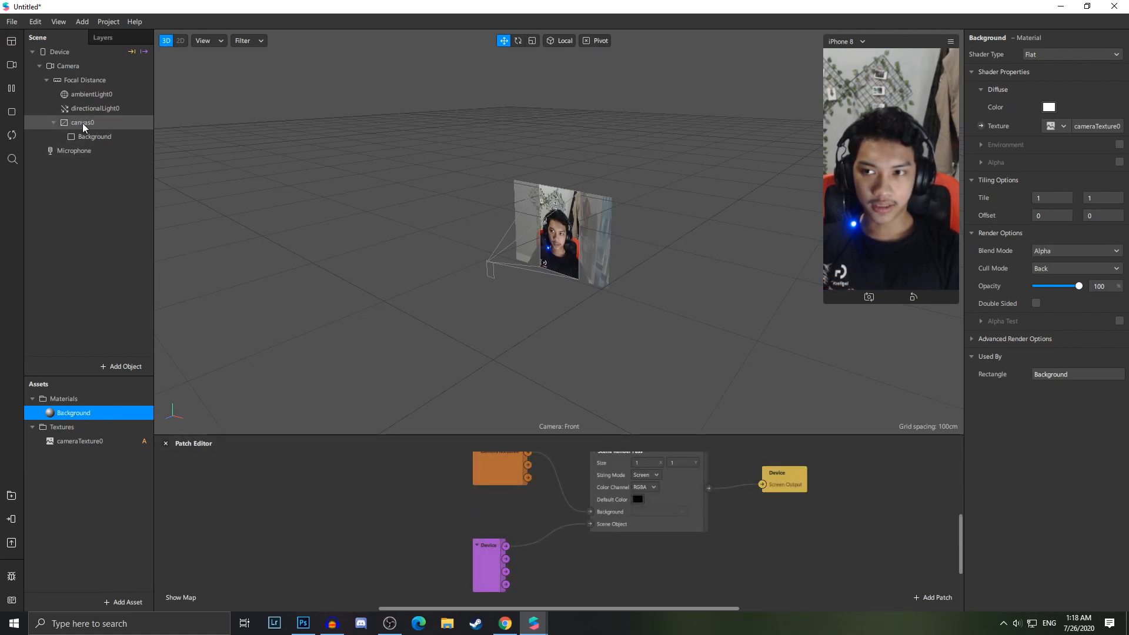
right_click(94, 189)
mouse_move(122, 199)
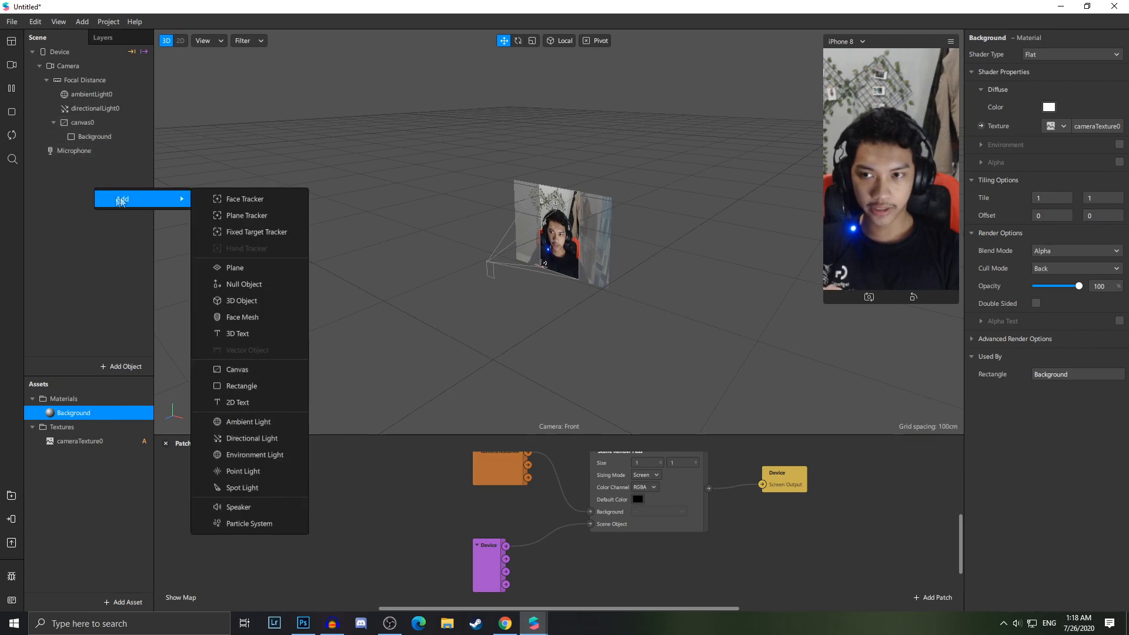
left_click(247, 370)
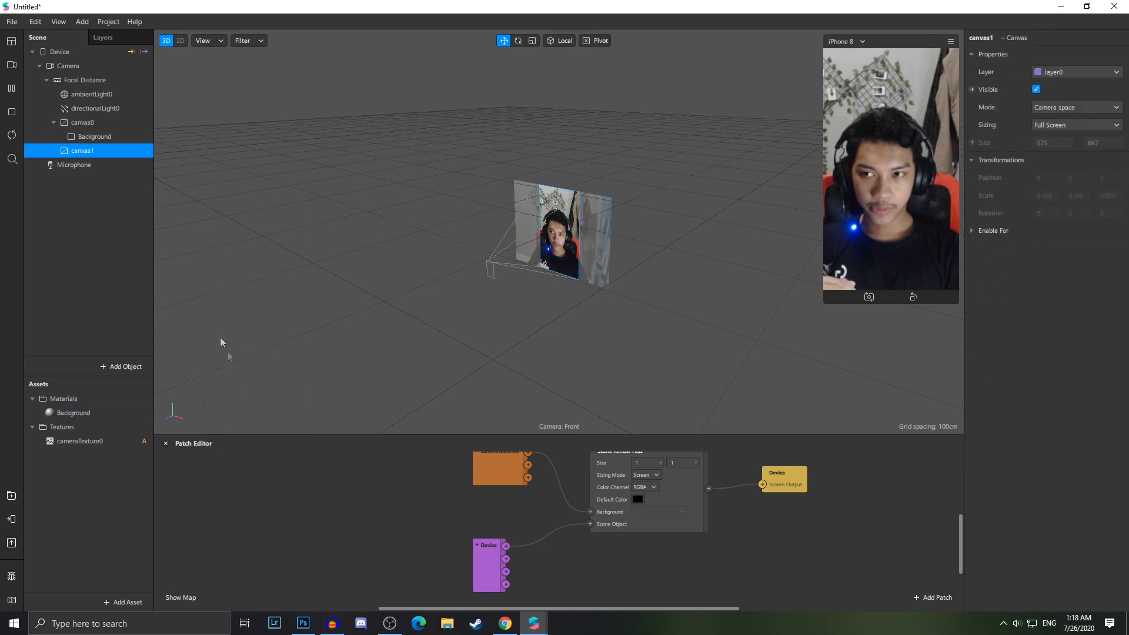
left_click(103, 124)
left_click(103, 136)
left_click(102, 122)
left_click(103, 138)
left_click(95, 413)
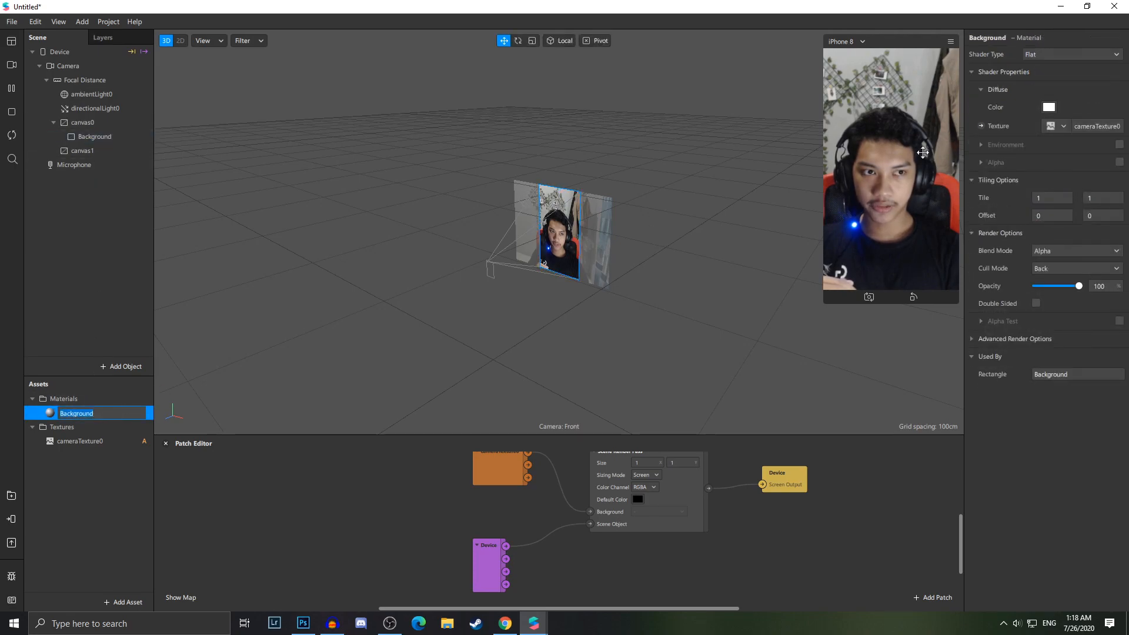
left_click(95, 152)
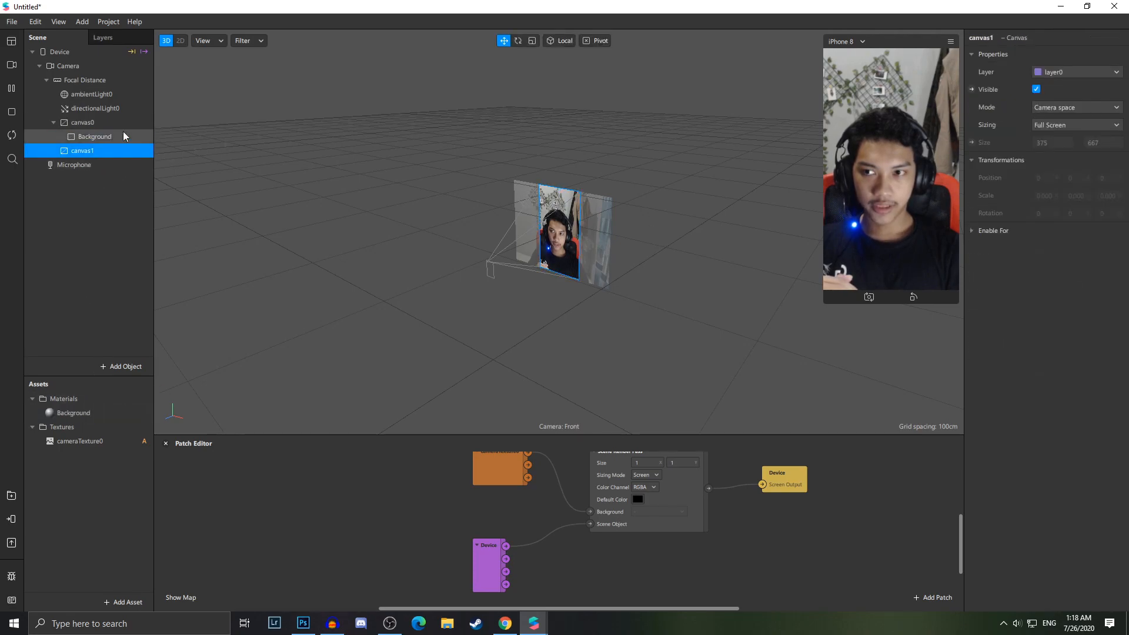
Add a rectangle inside the new canvas and duplicate it
right_click(102, 154)
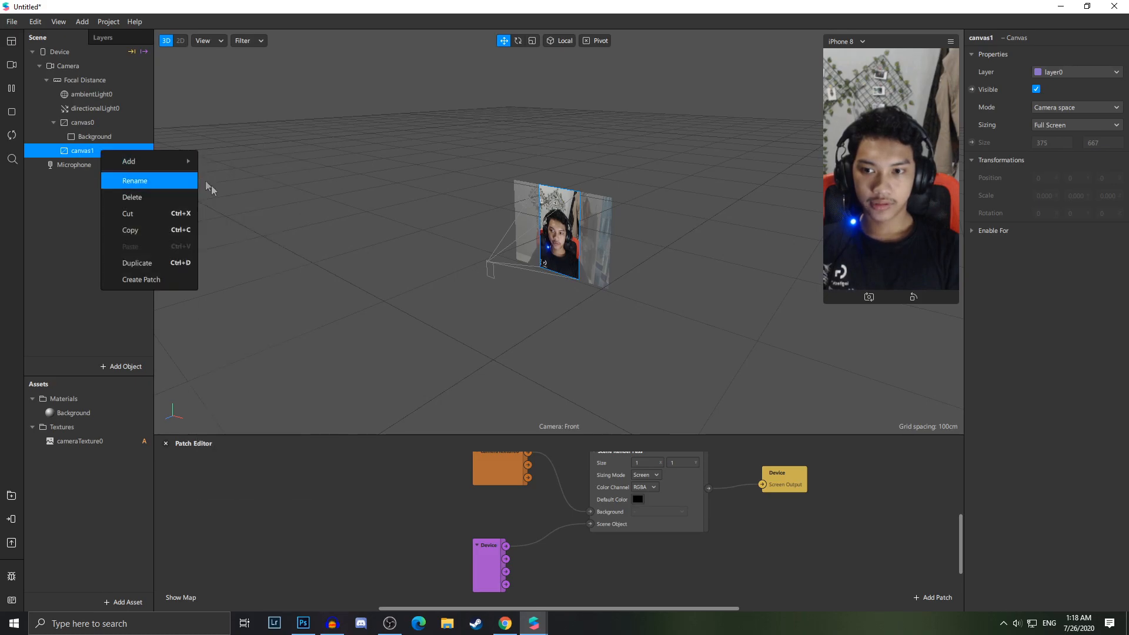
mouse_move(147, 161)
left_click(250, 348)
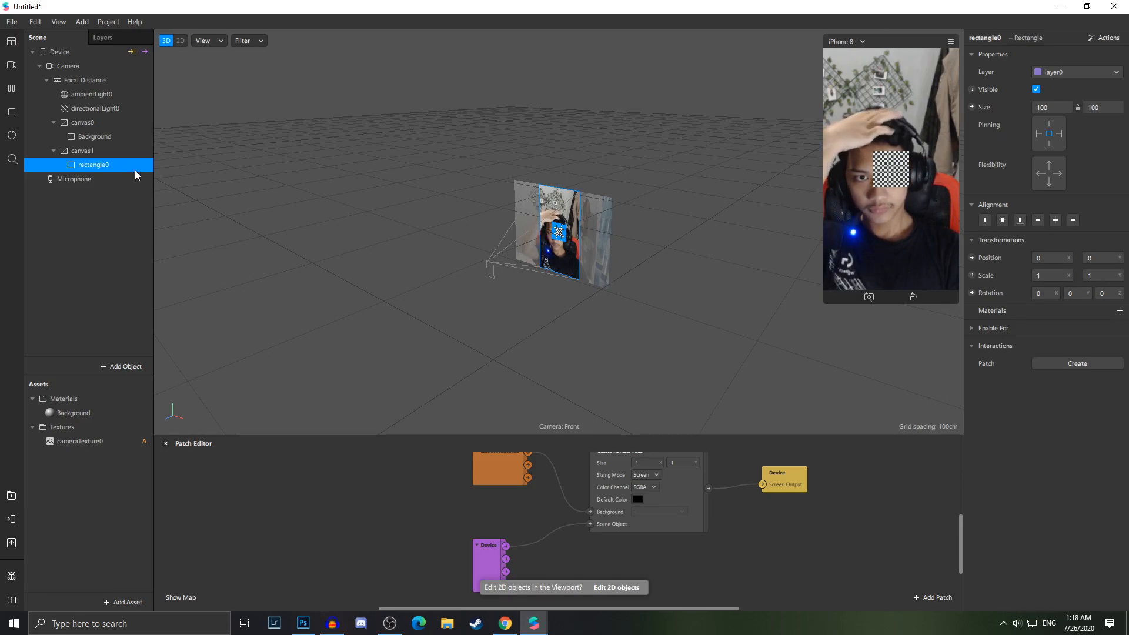
right_click(125, 167)
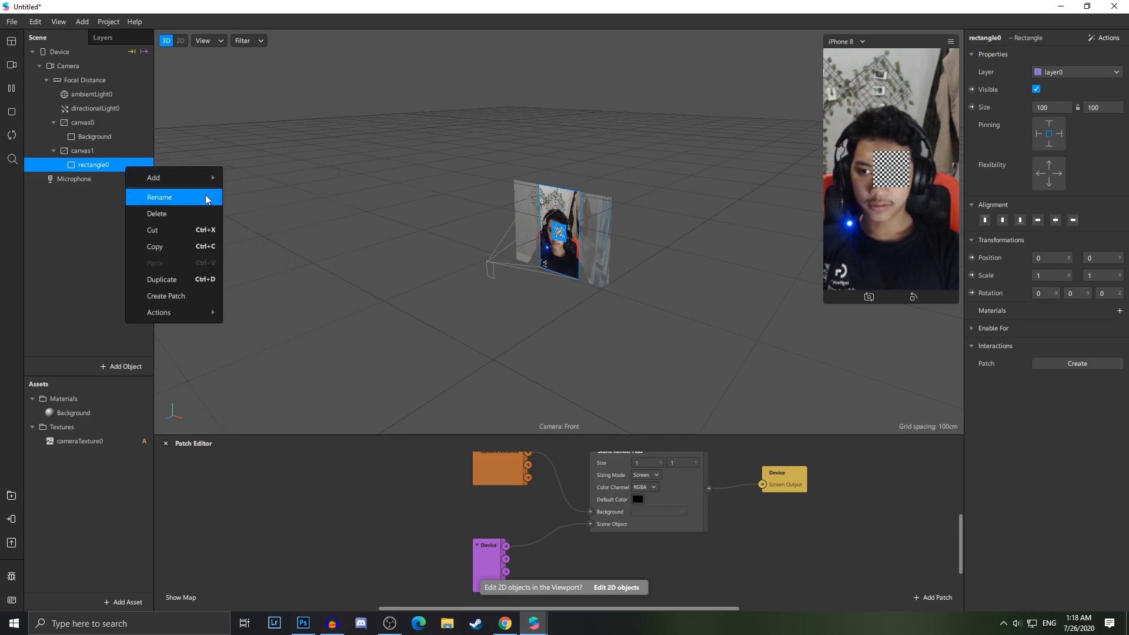
left_click(176, 279)
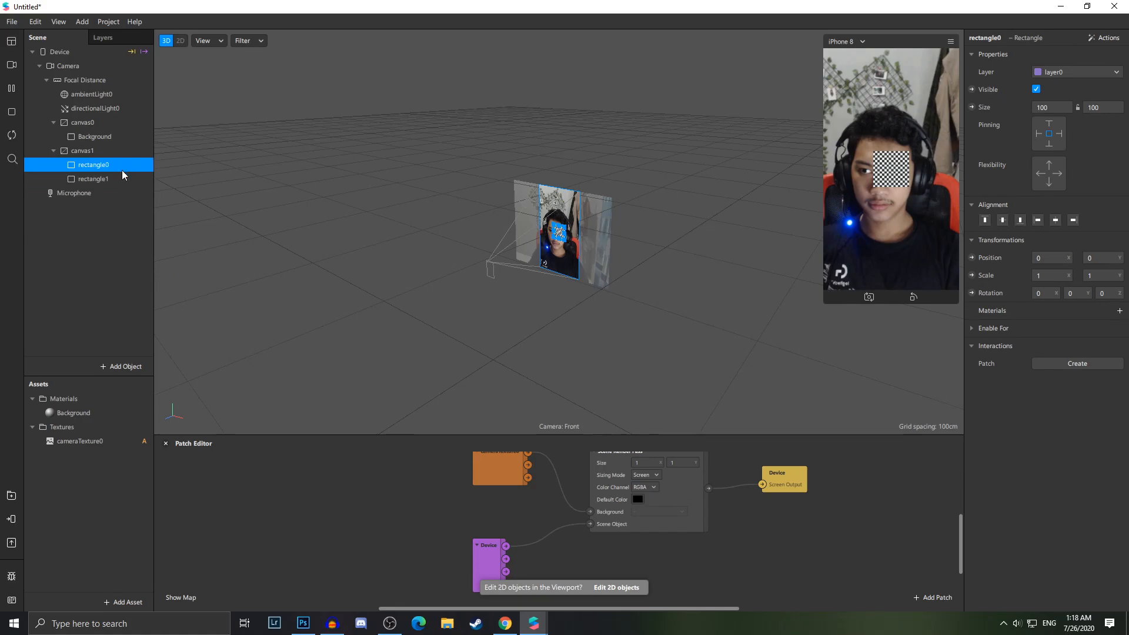
Rename the two new rectangles Pantun Before and Pantun After
right_click(105, 166)
left_click(154, 197)
type("Pantun")
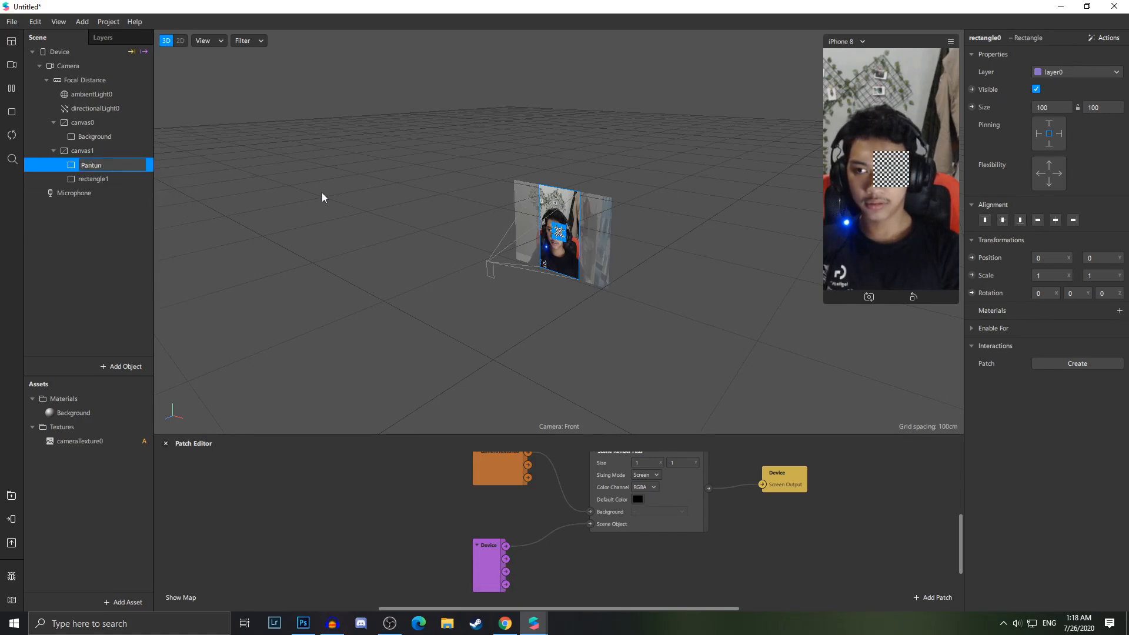
type(" Befo")
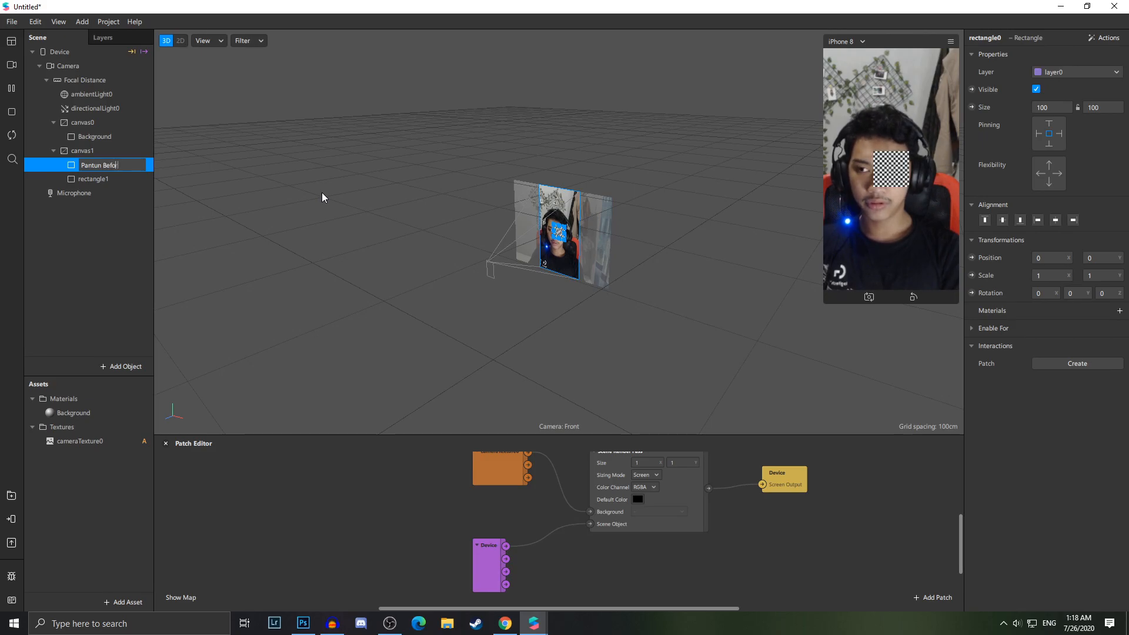
type("re")
key("Return")
left_click(109, 179)
right_click(110, 179)
left_click(167, 210)
type("Pantun After")
key("Return")
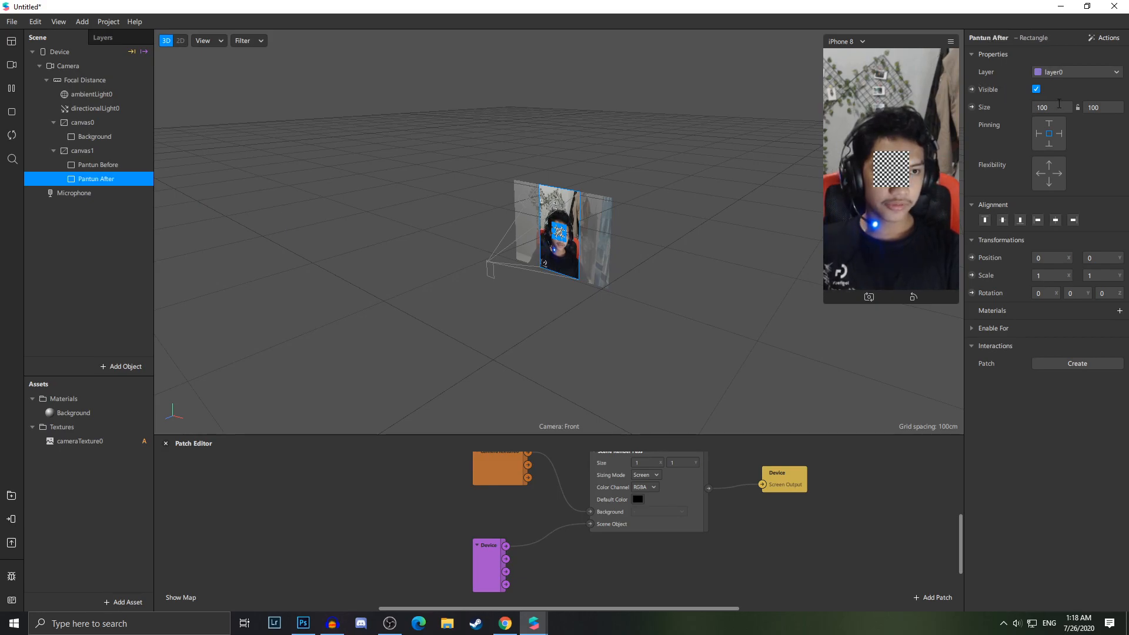
Set both Pantun rectangles' size to fill the canvas width and height
left_click(115, 166, "ctrl")
left_click(1049, 109)
left_click(1052, 124)
left_click(1098, 108)
left_click(1100, 124)
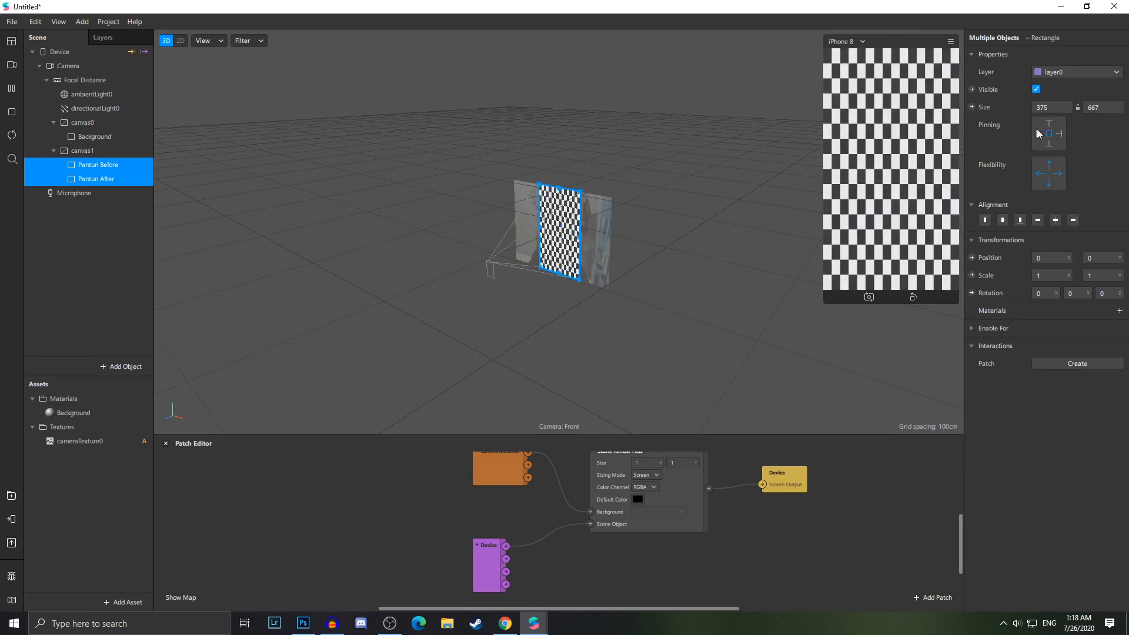
Create a new material for each of the Pantun Before and Pantun After rectangles
left_click(111, 167)
left_click(111, 178)
left_click(114, 168)
left_click(114, 177)
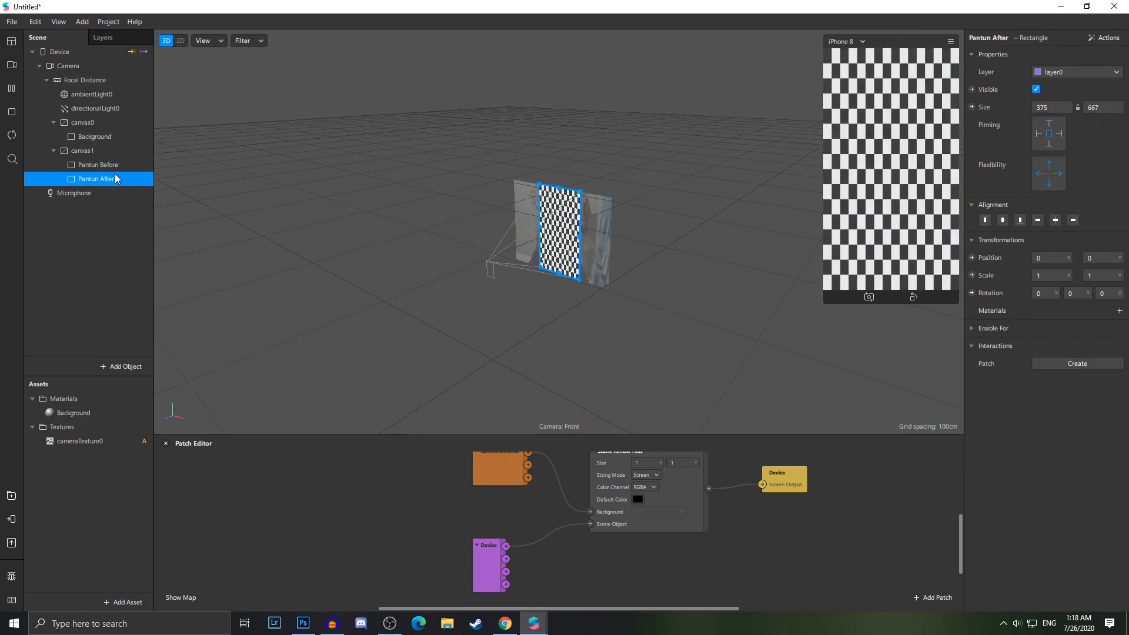
left_click(116, 169)
left_click(131, 180, "ctrl")
left_click(121, 167)
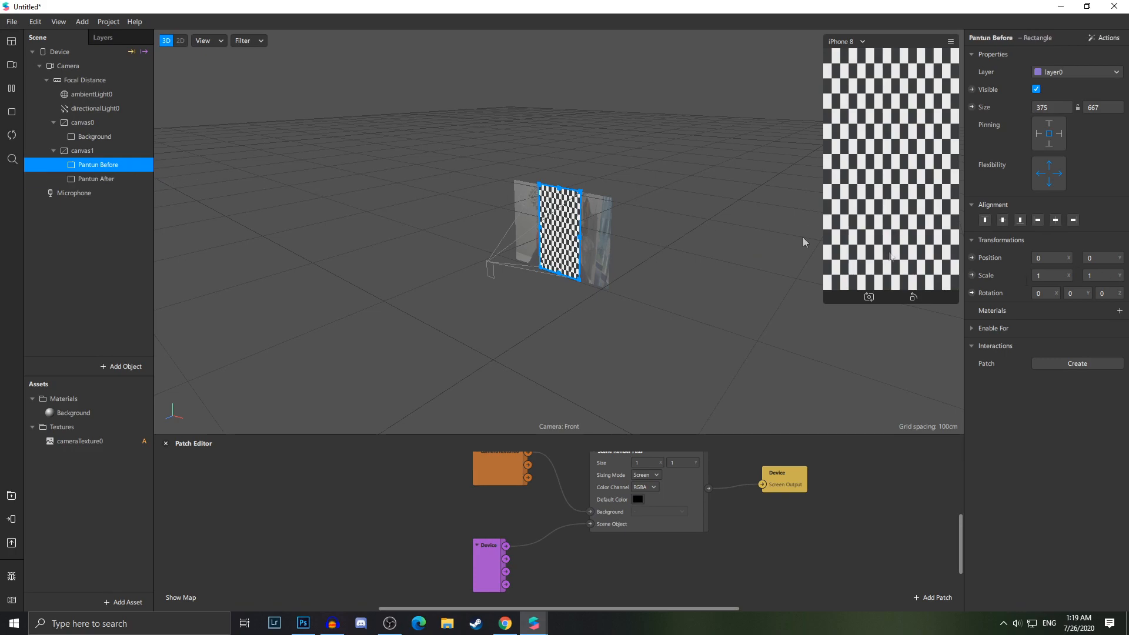
left_click(1119, 310)
left_click(1076, 348)
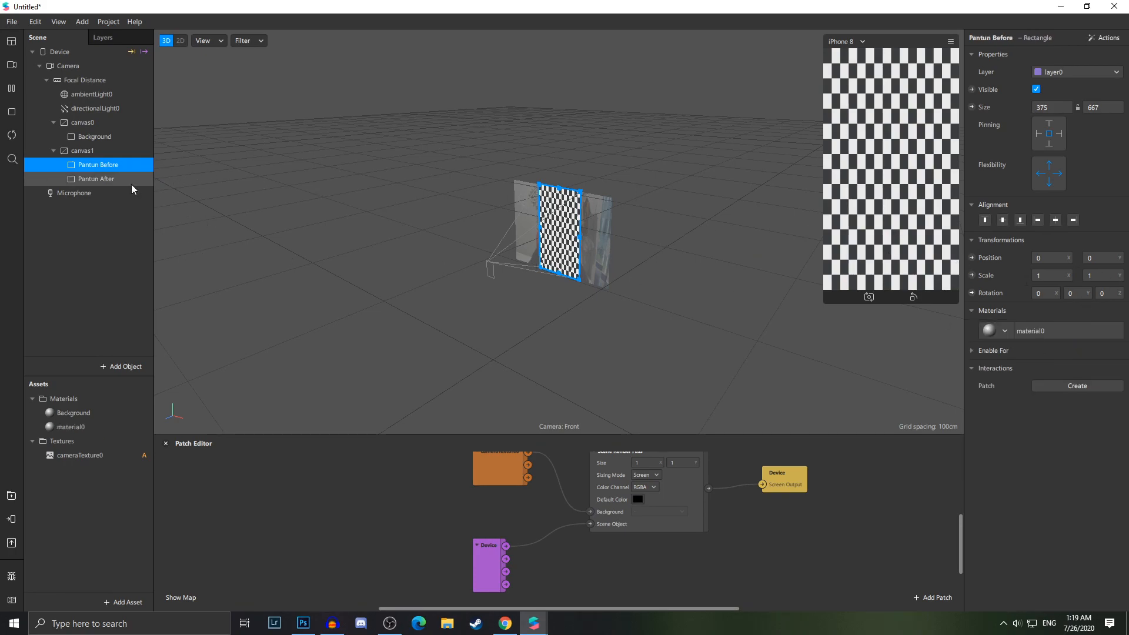
left_click(117, 179)
left_click(1119, 311)
left_click(1082, 366)
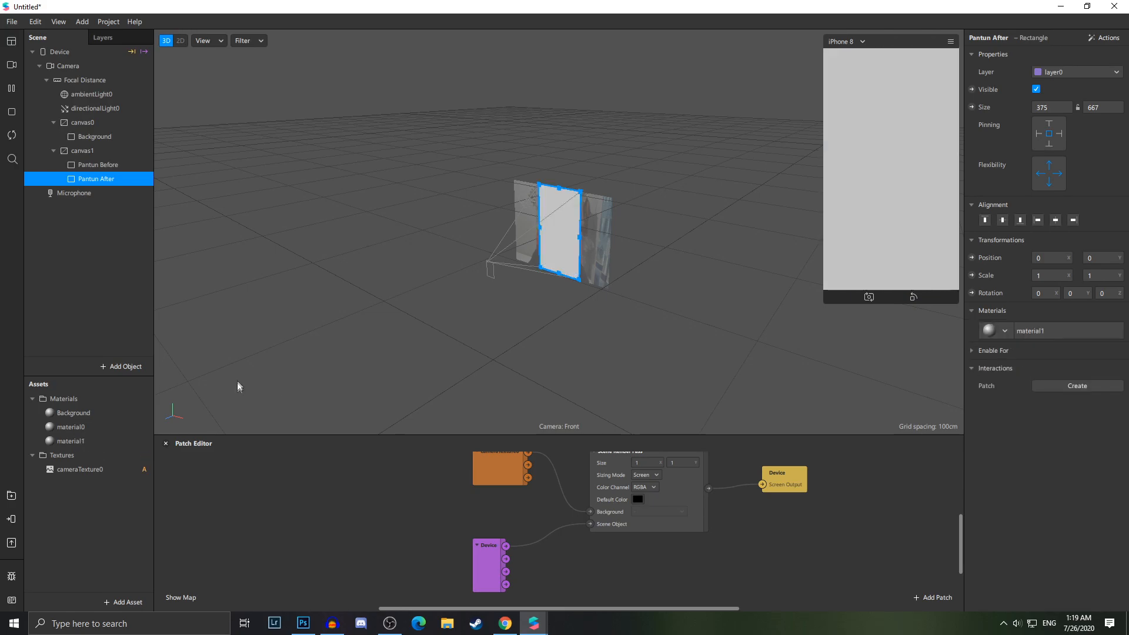
Rename the two new materials Pantun Before and Pantun After
left_click(85, 428)
right_click(87, 427)
left_click(136, 432)
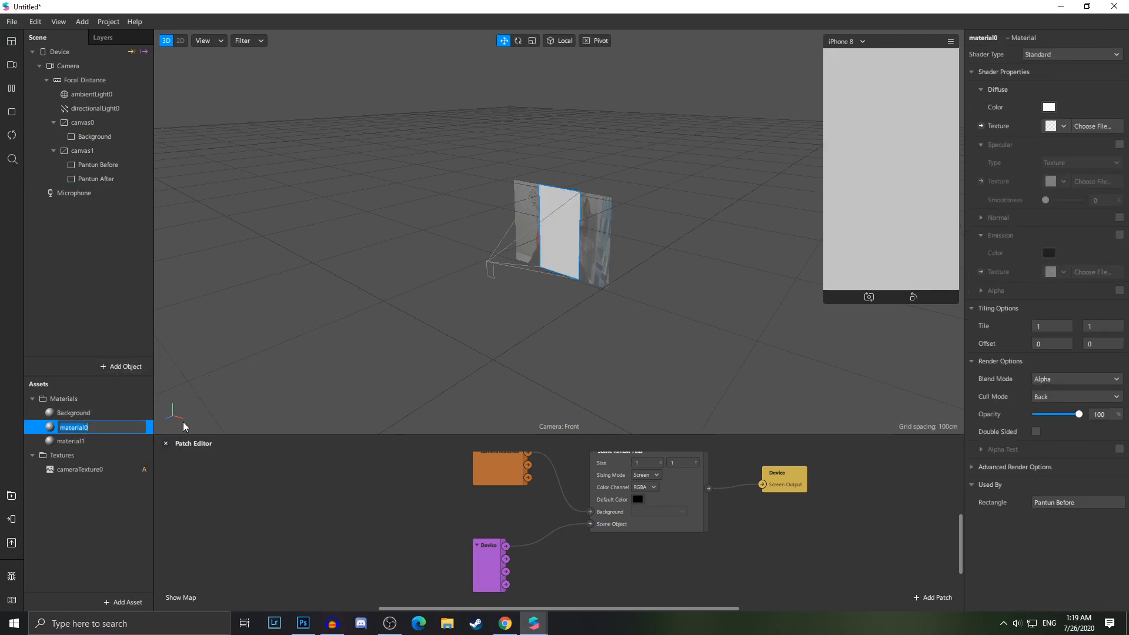
type("Pantun Before")
key("Return")
left_click(94, 441)
right_click(94, 442)
left_click(134, 451)
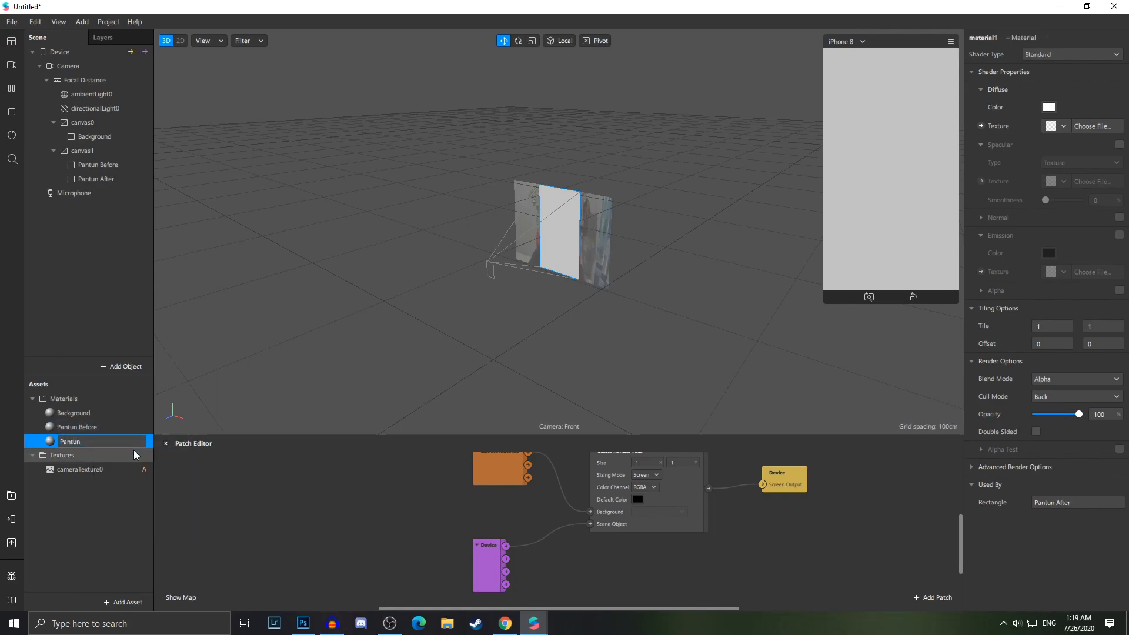
type("Pantun After")
key("Return")
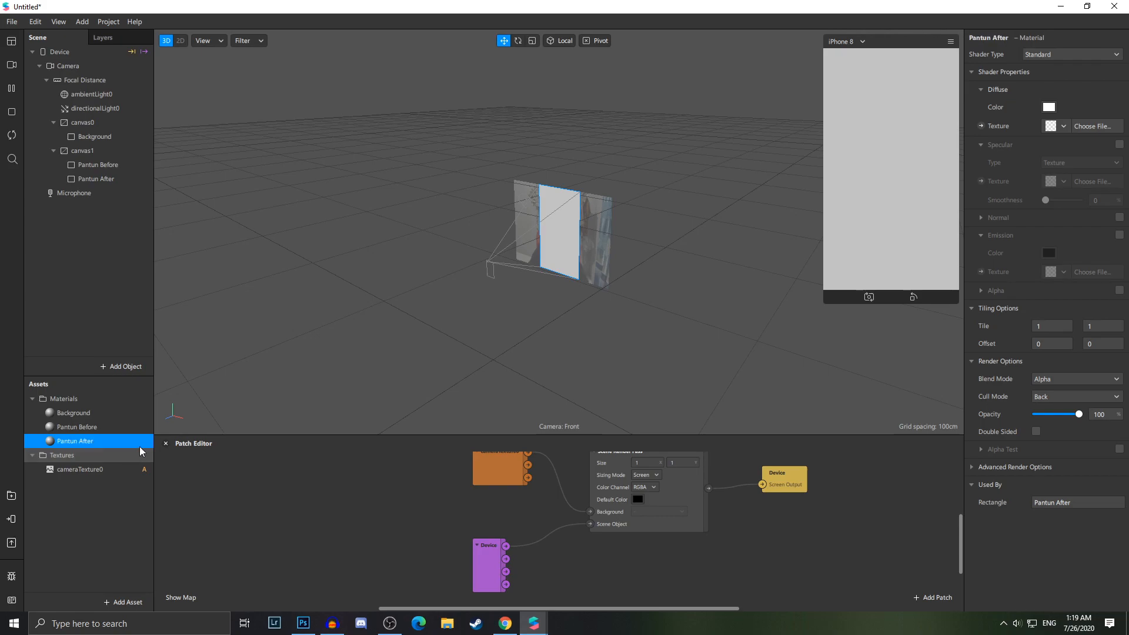
Set the shader type of both Pantun materials to Flat
left_click(77, 427)
left_click(75, 441, "ctrl")
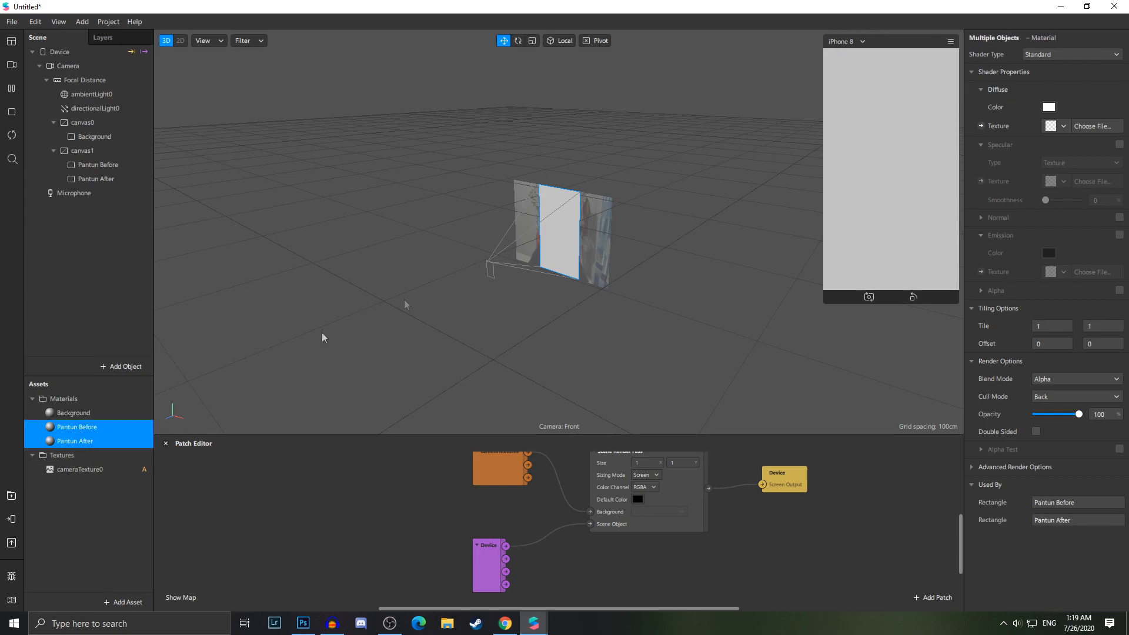
left_click(1055, 53)
left_click(1044, 70)
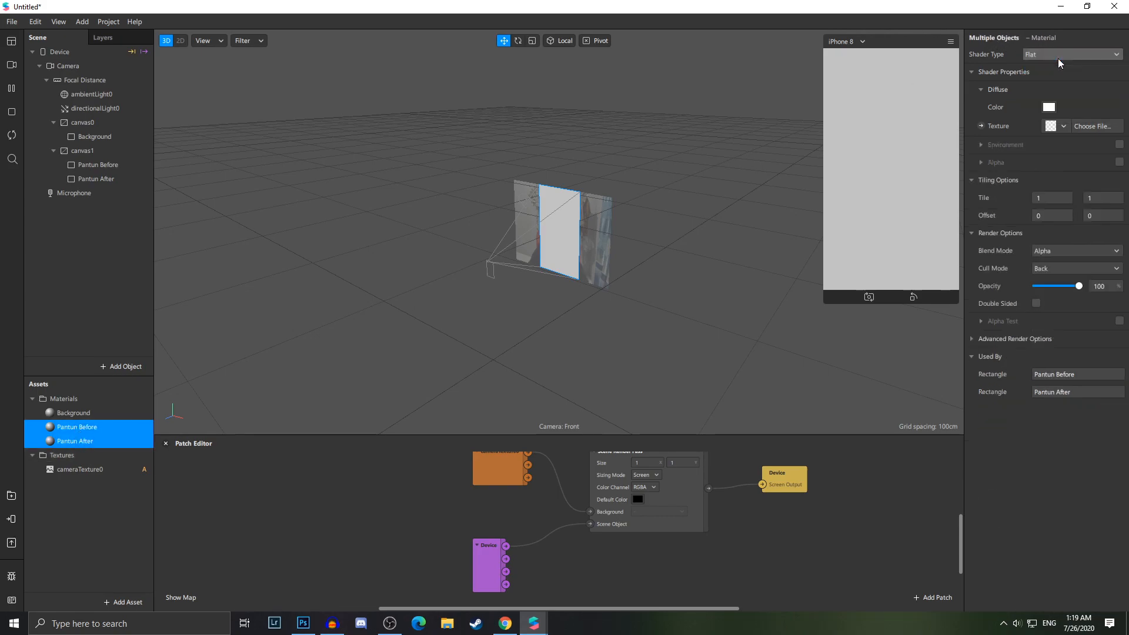
Add a new animation sequence asset to the project
left_click(107, 439)
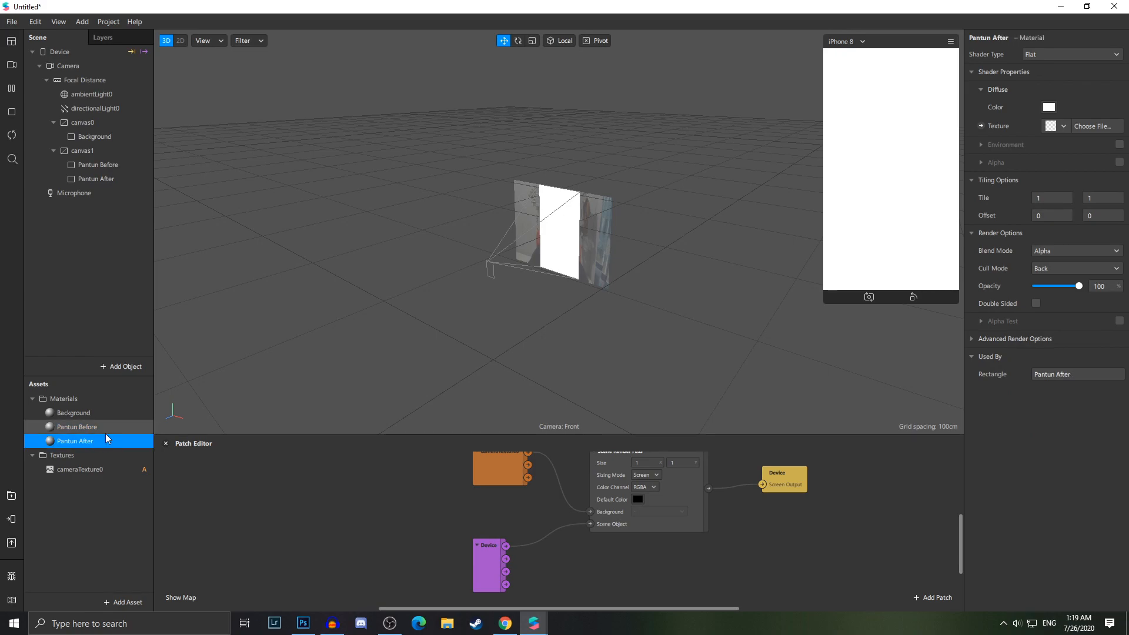
left_click(124, 603)
left_click(97, 585)
left_click(126, 603)
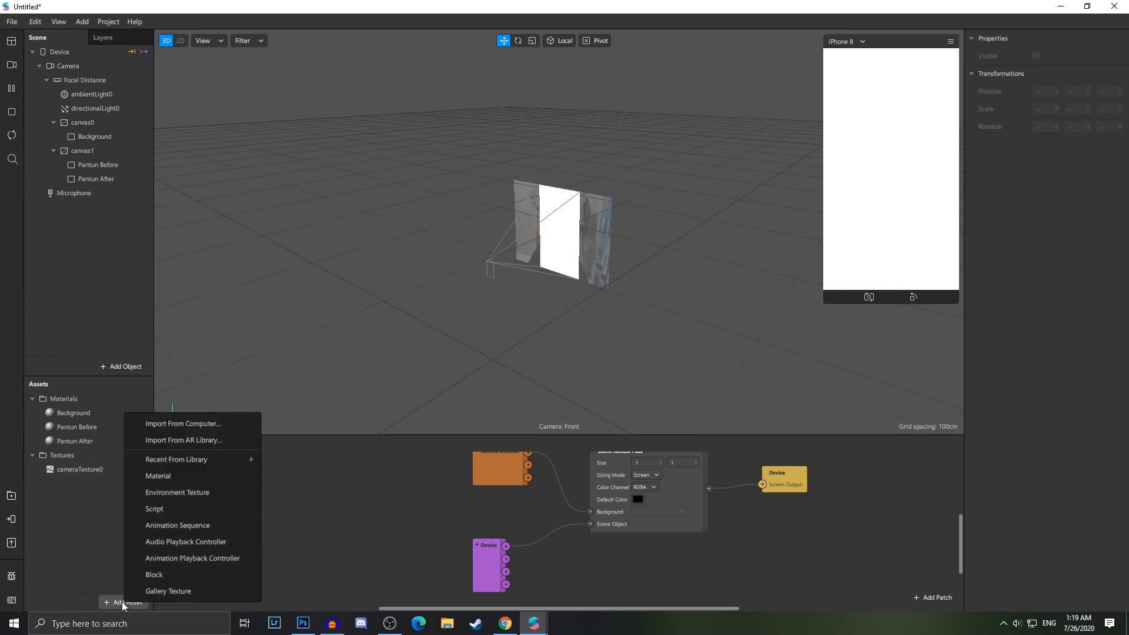
left_click(243, 527)
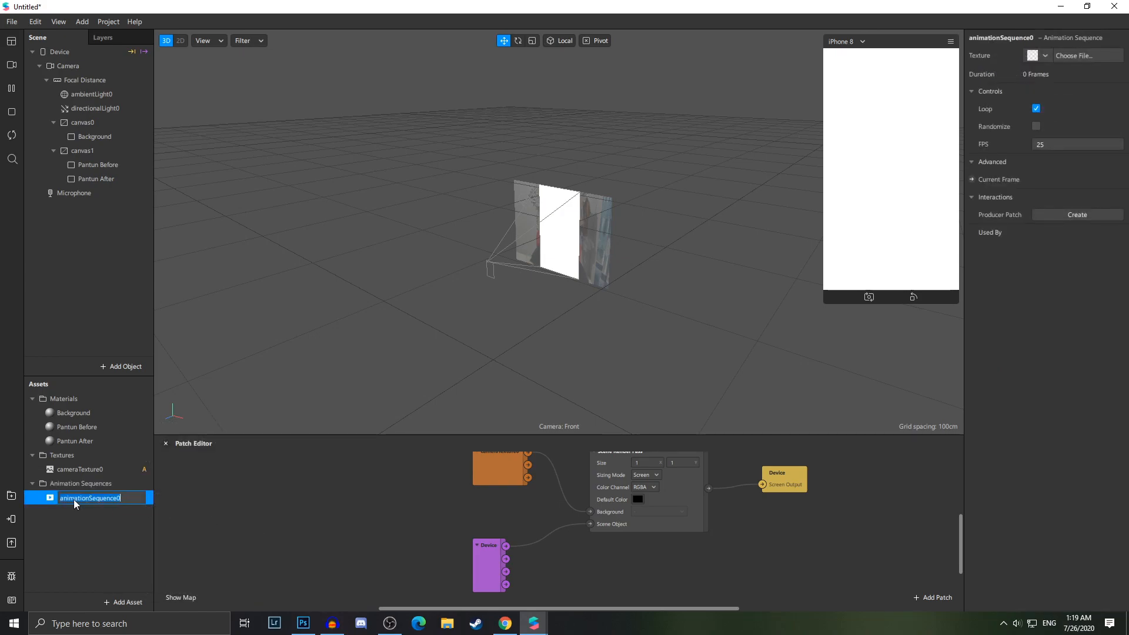
Rename the new animation sequence Pantun Before
left_click(88, 525)
left_click(97, 502)
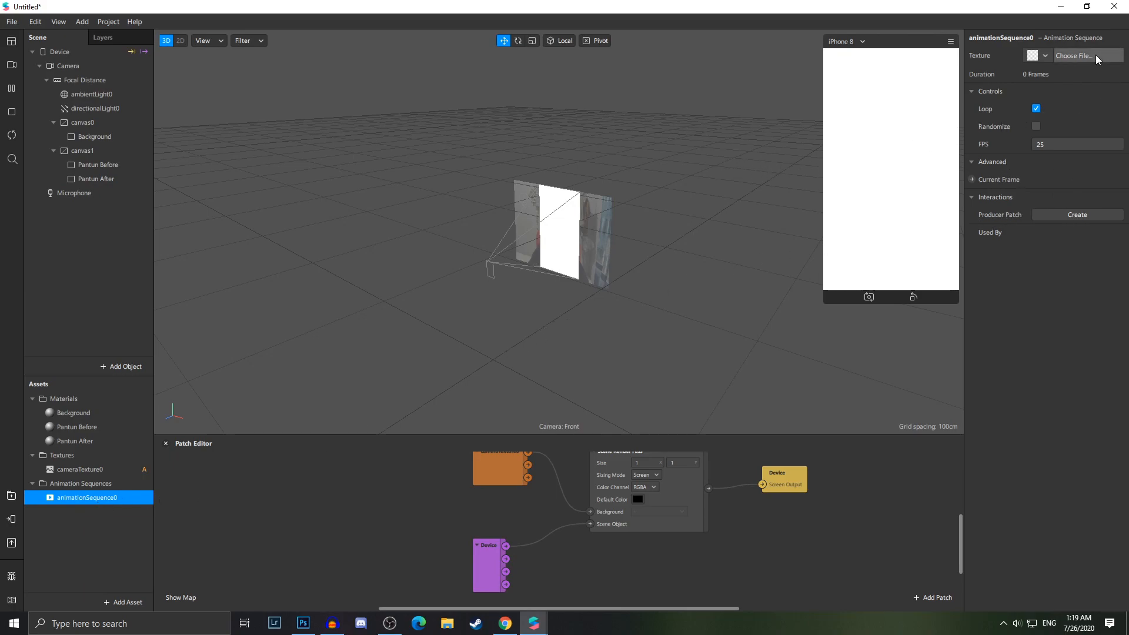
right_click(131, 493)
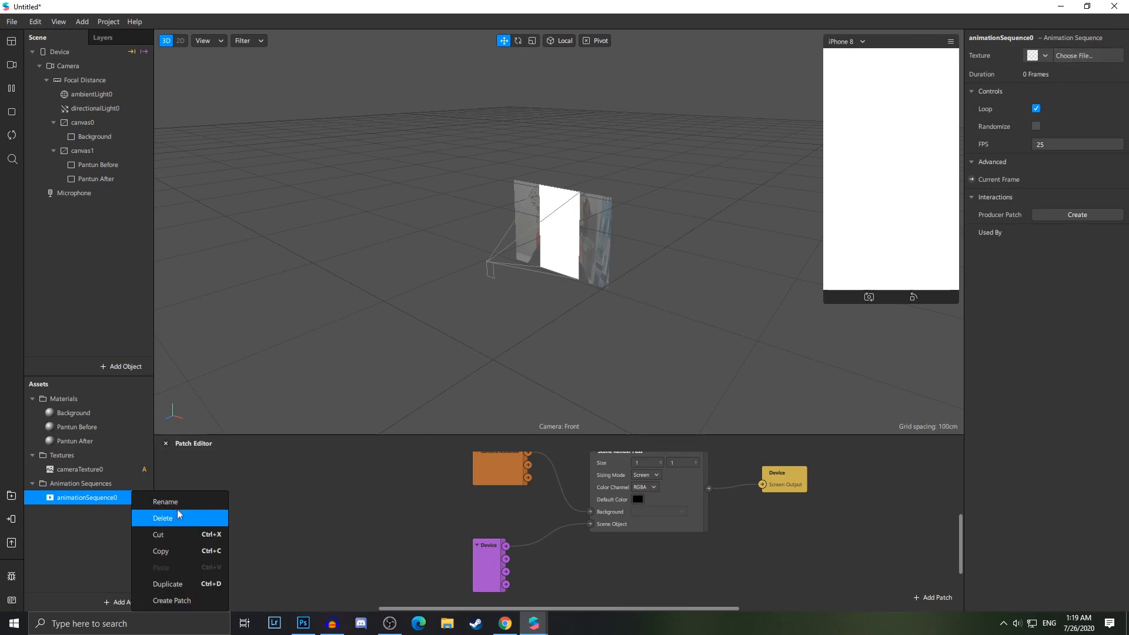
left_click(224, 514)
type("Pantun Before")
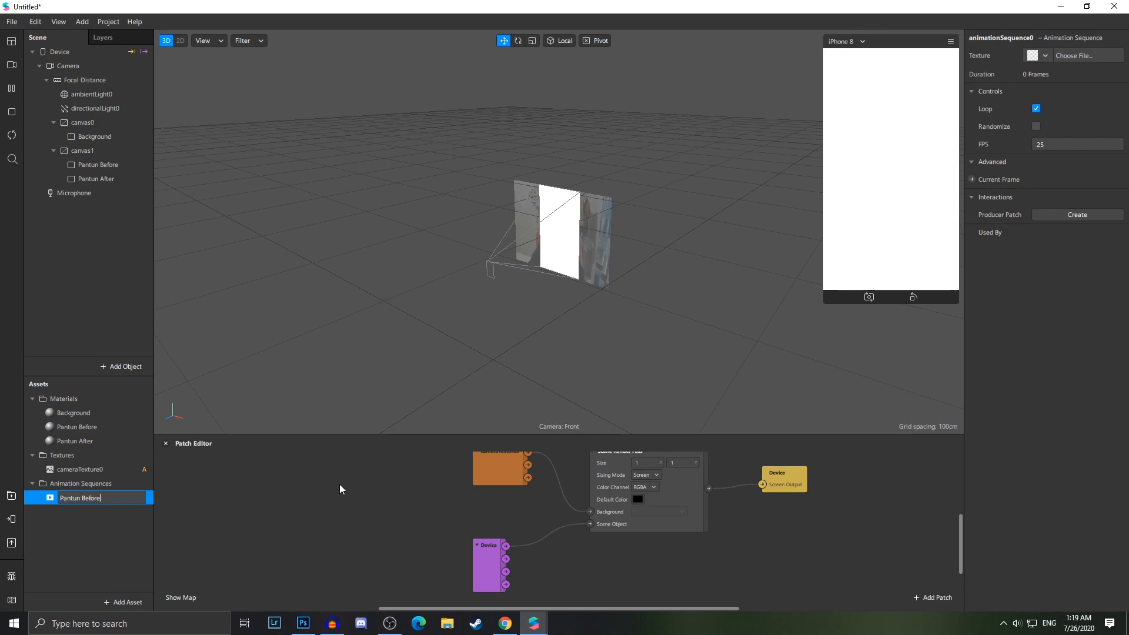
key("Return")
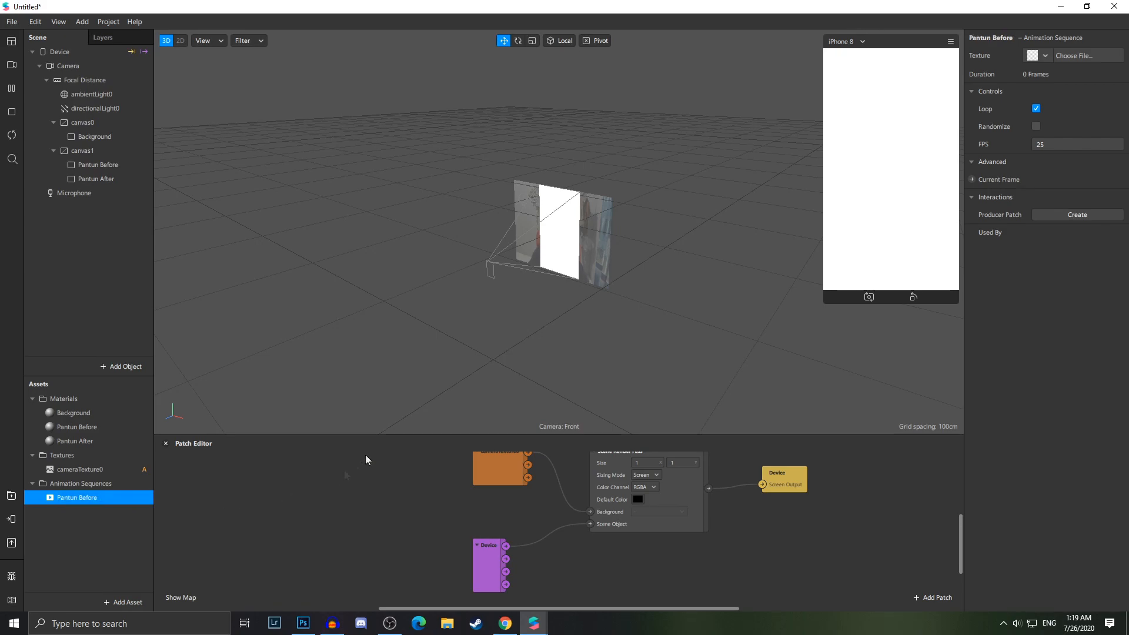
Choose 1.png and 3.png as the texture frames of the Pantun Before animation sequence
left_click(1073, 55)
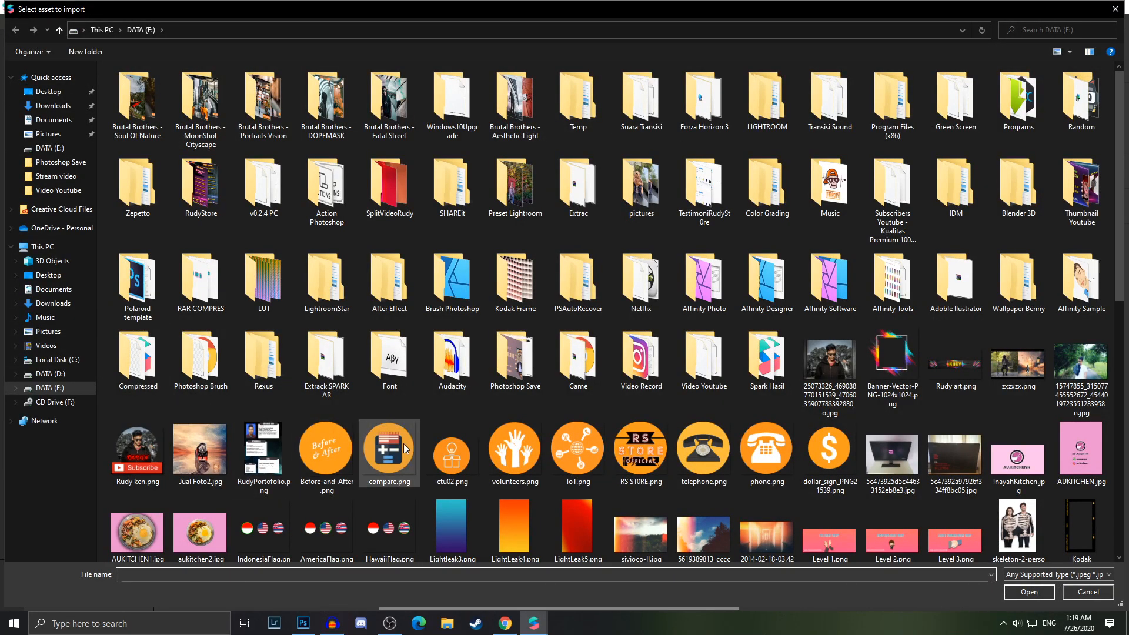
scroll(402, 441, "down", 10)
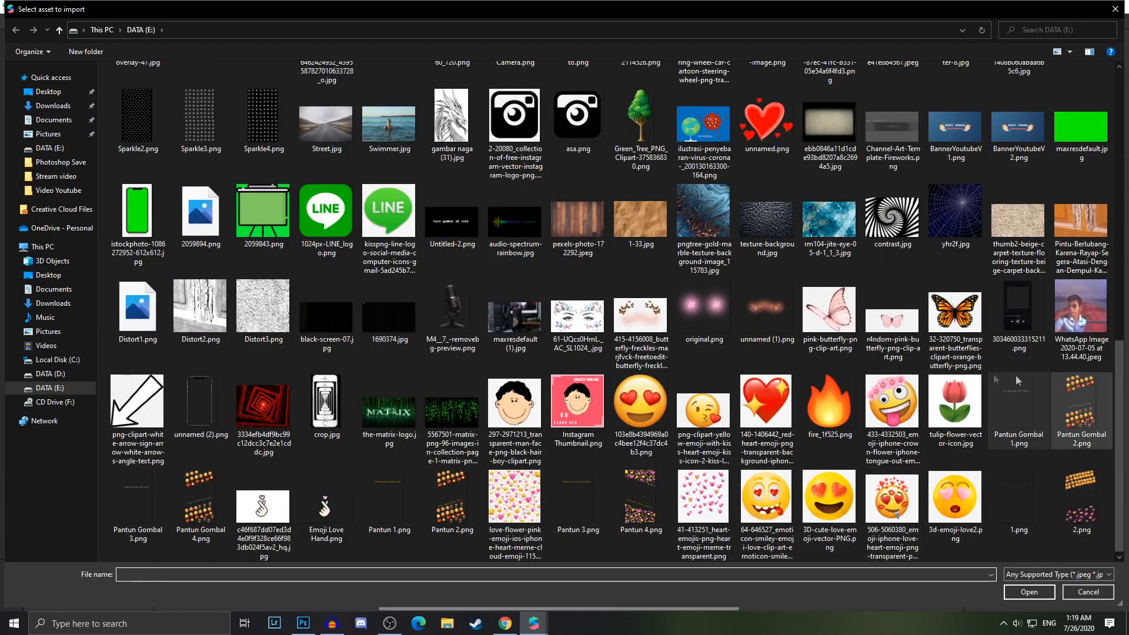
left_click(1029, 519)
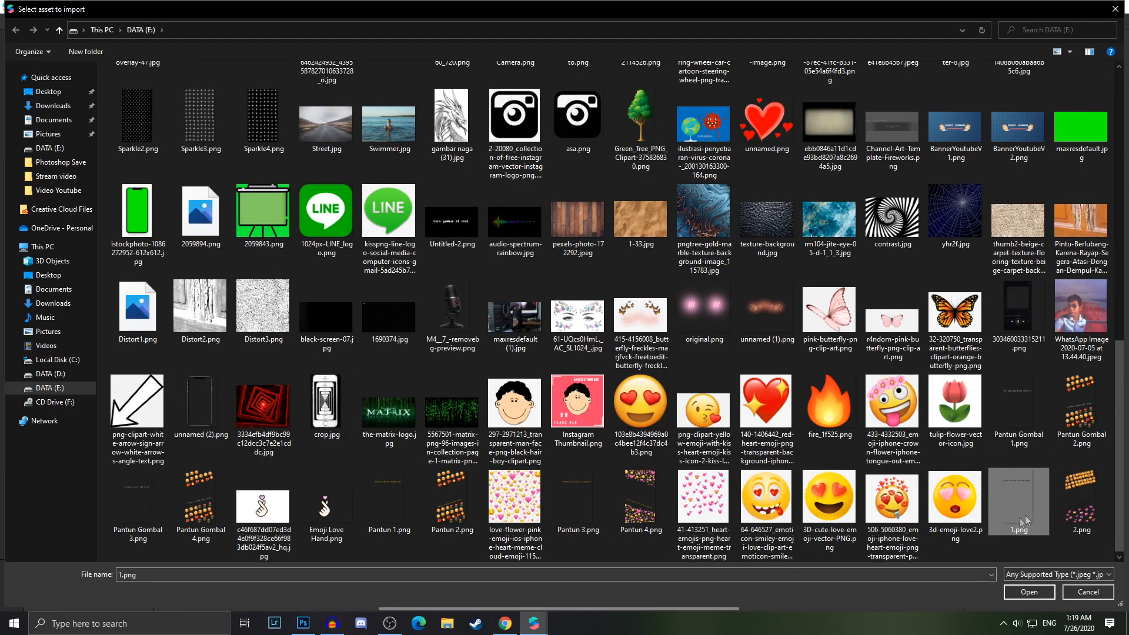
left_click(1083, 509)
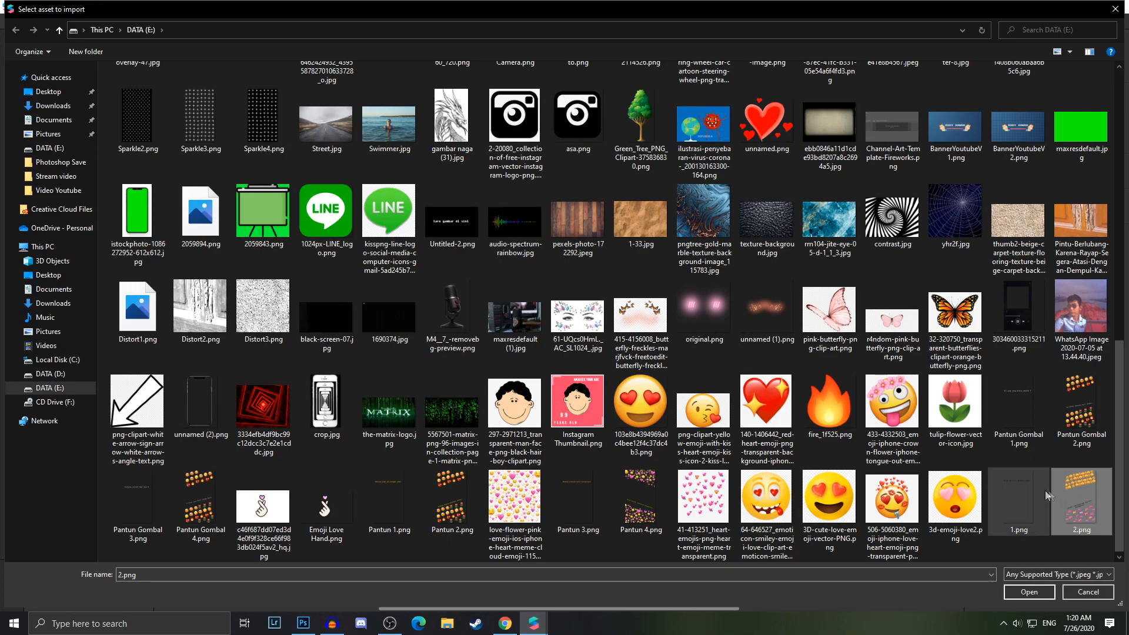
left_click(577, 500)
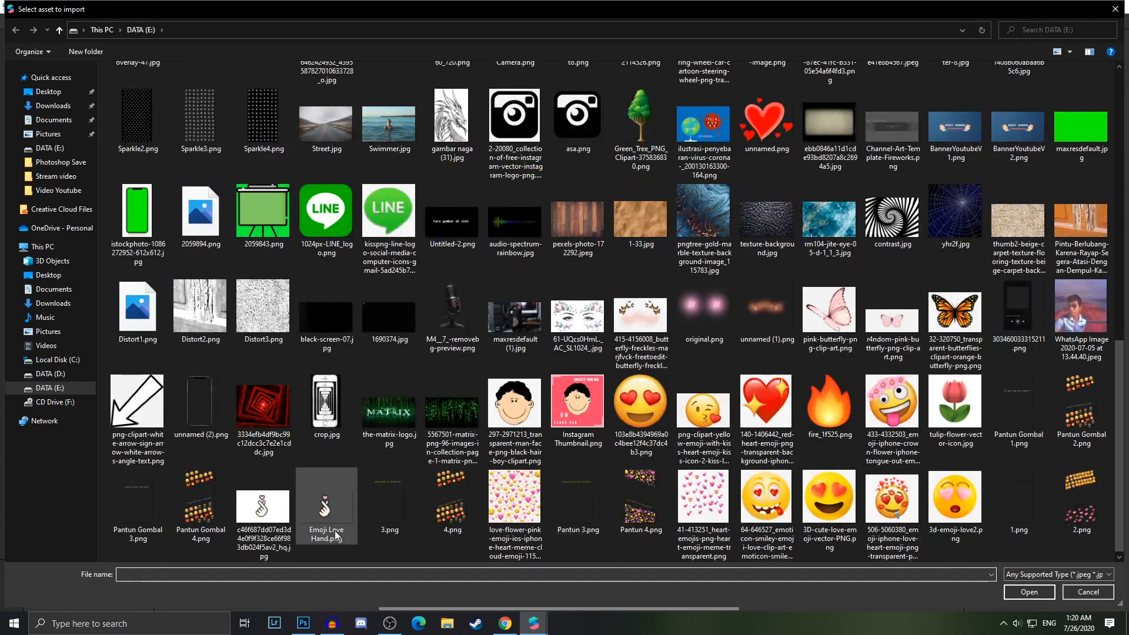
left_click(1024, 511)
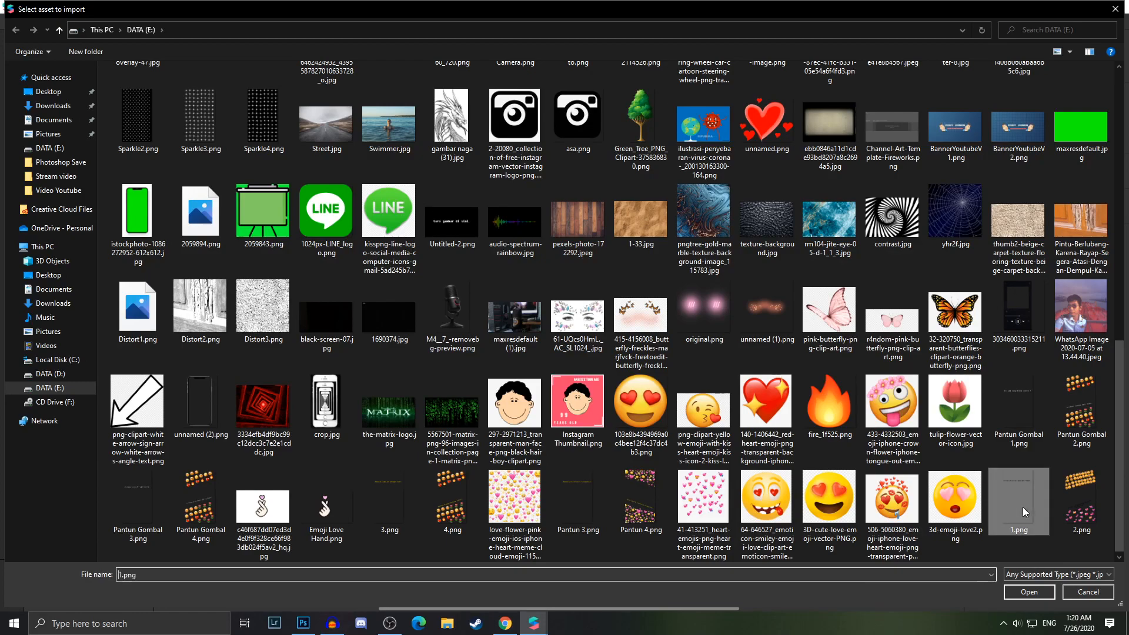
left_click(376, 522)
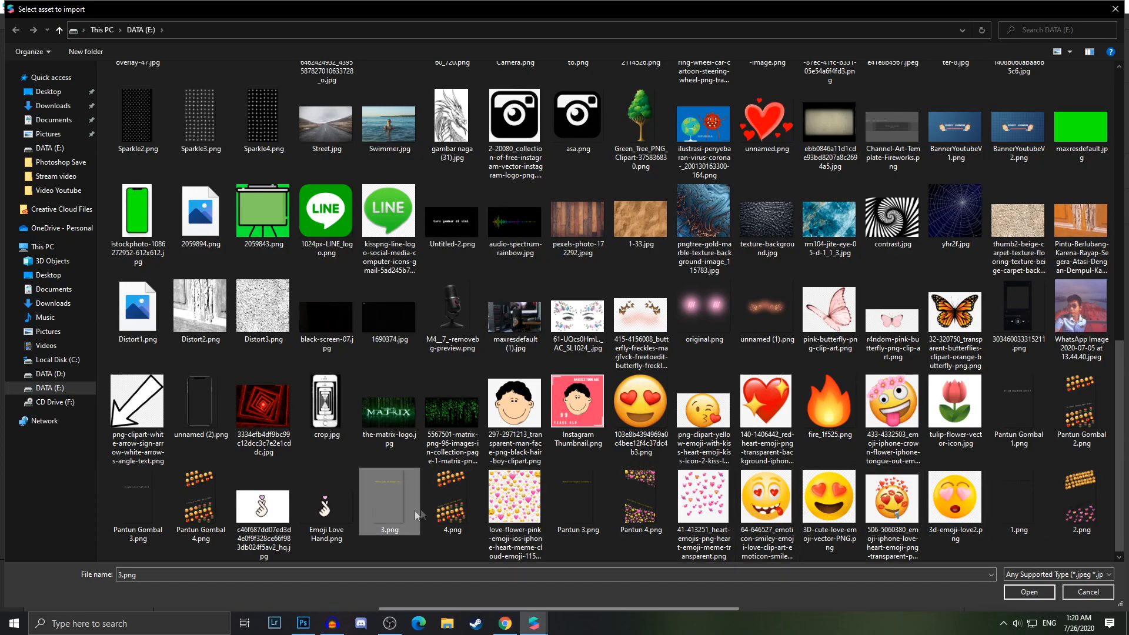
left_click(438, 511)
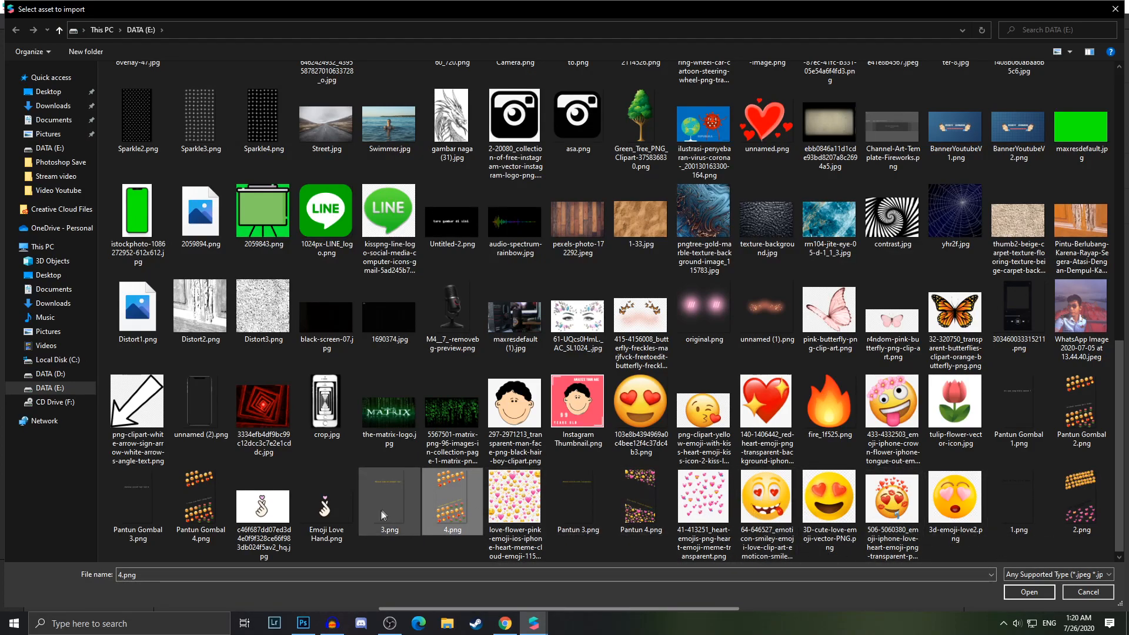
left_click(1018, 497)
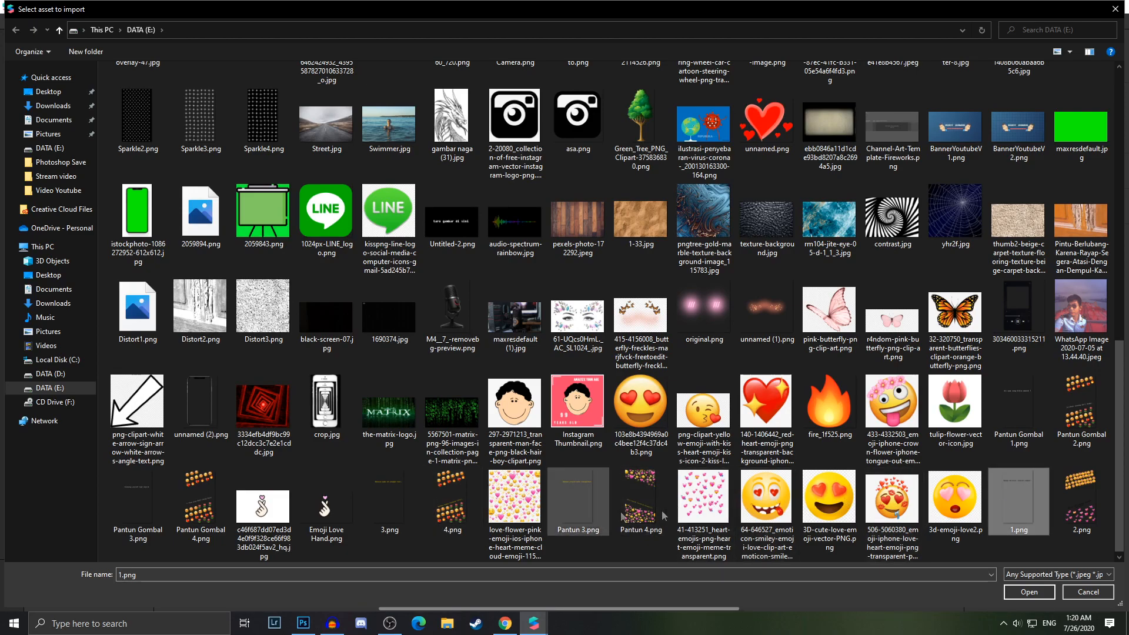
left_click(379, 507, "ctrl")
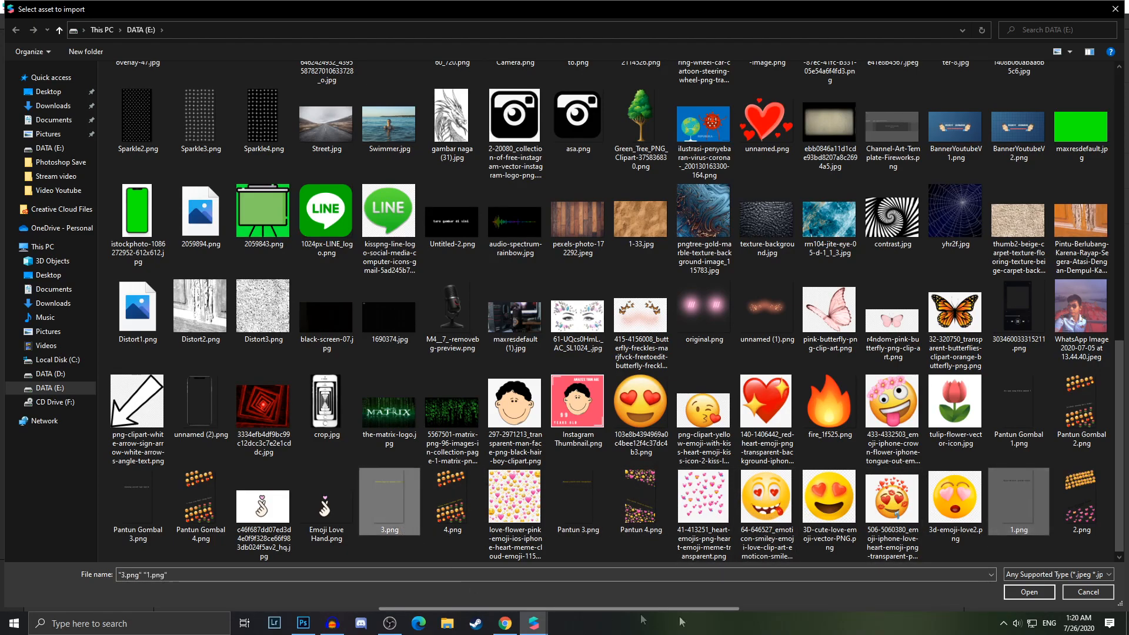
left_click(1029, 592)
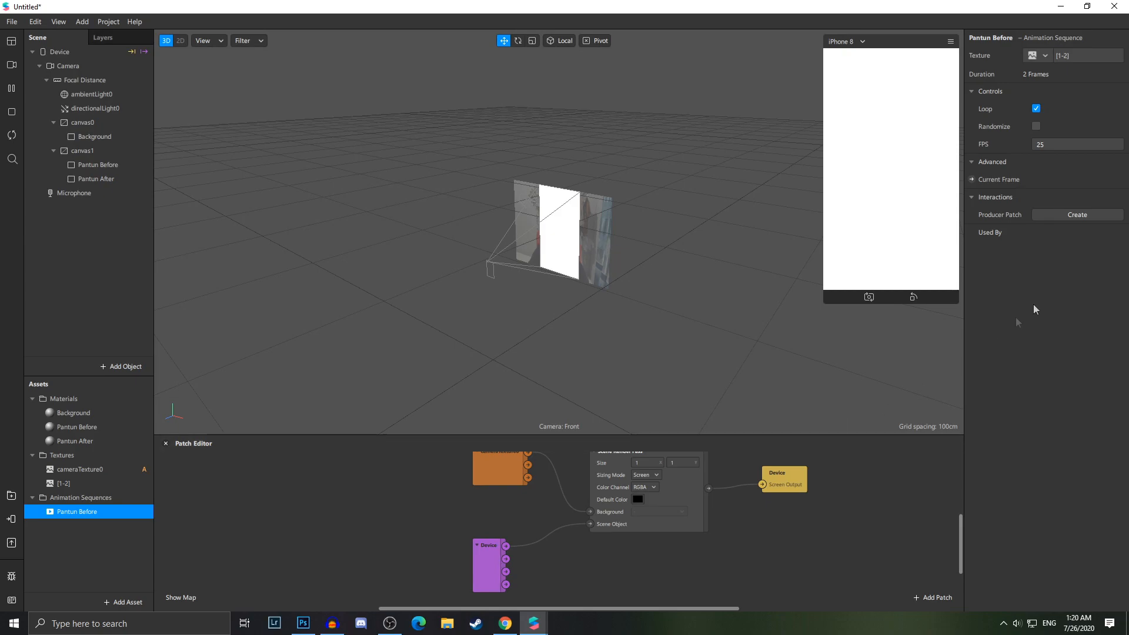
Add another animation sequence asset and name it Pantun After
right_click(107, 517)
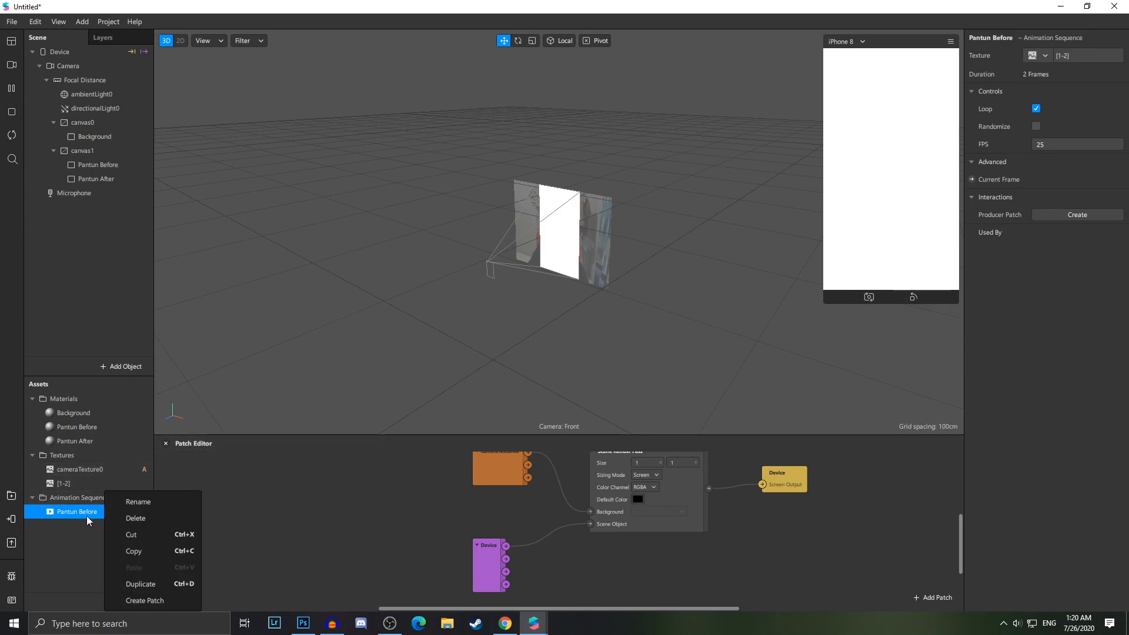
left_click(86, 537)
left_click(123, 602)
left_click(141, 525)
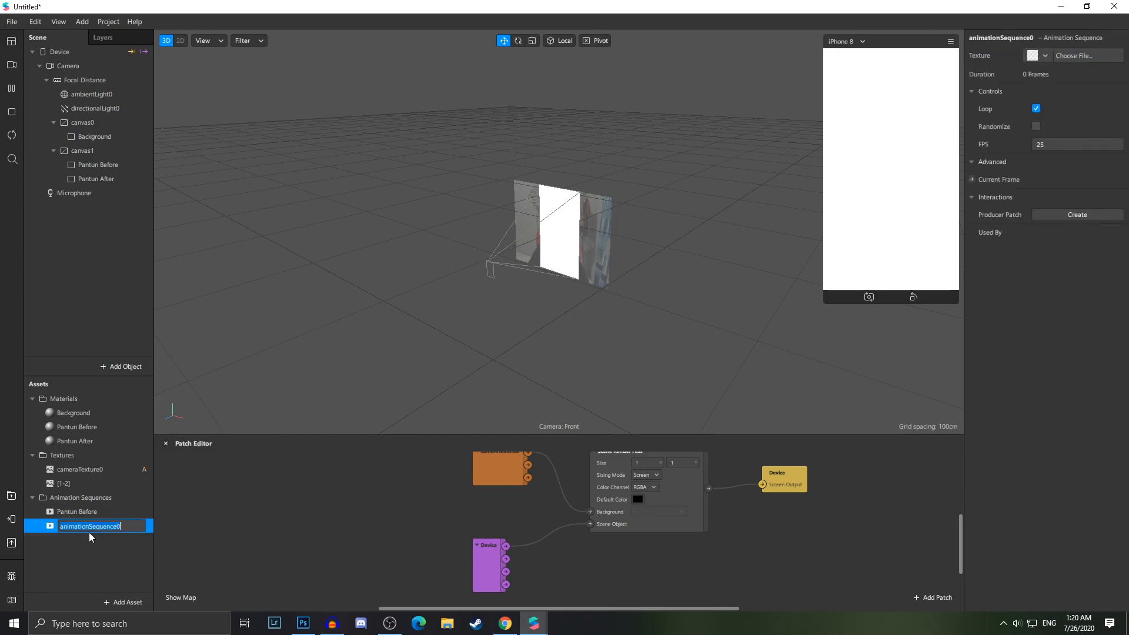
type("Pantun After")
key("Return")
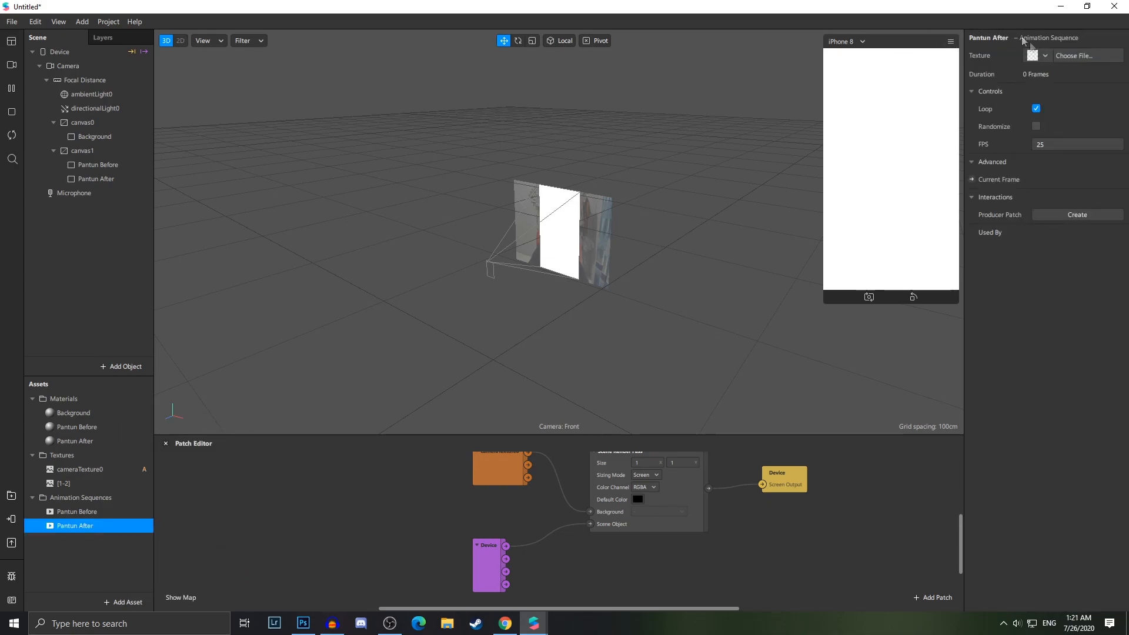
Choose 2.png and 4.png as the texture frames of the Pantun After animation sequence
left_click(1073, 55)
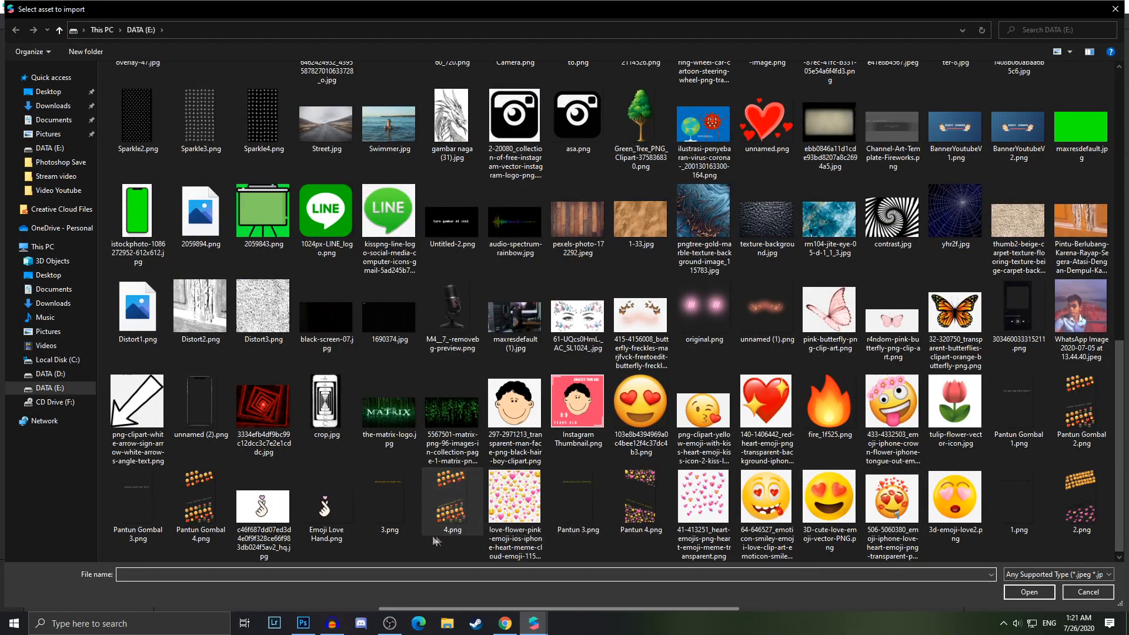
left_click(1082, 515)
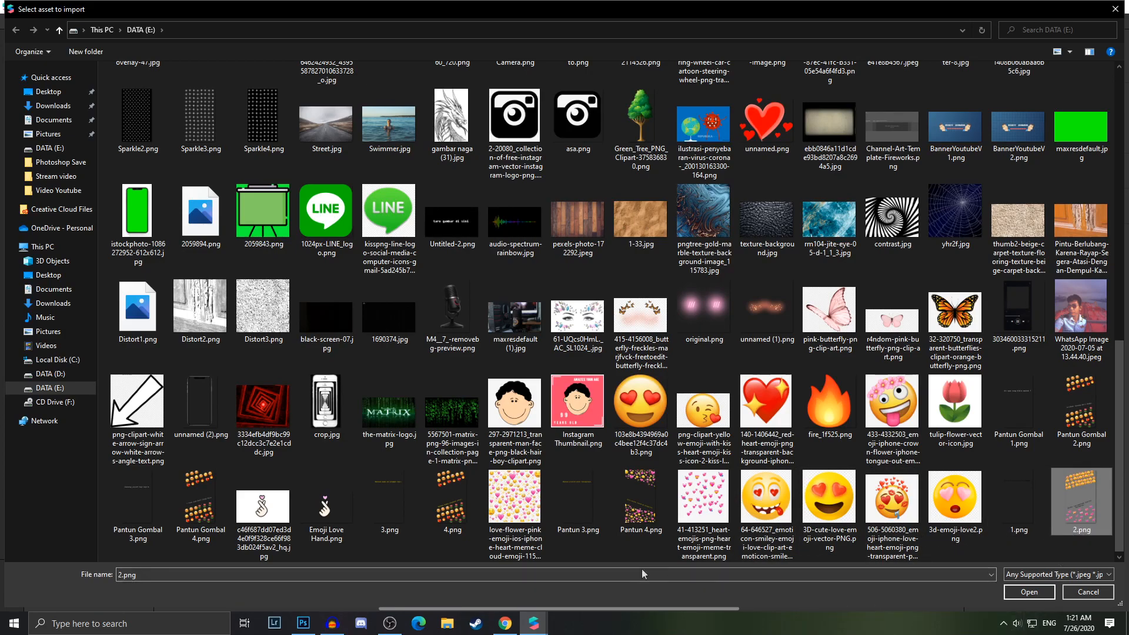
left_click(461, 518, "ctrl")
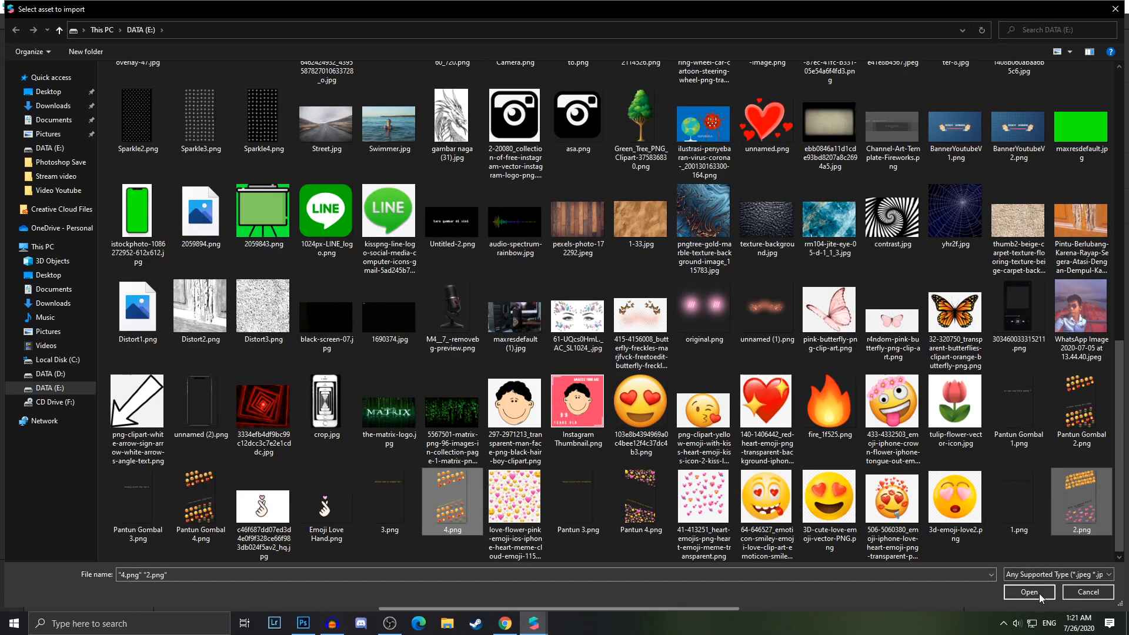
left_click(1029, 592)
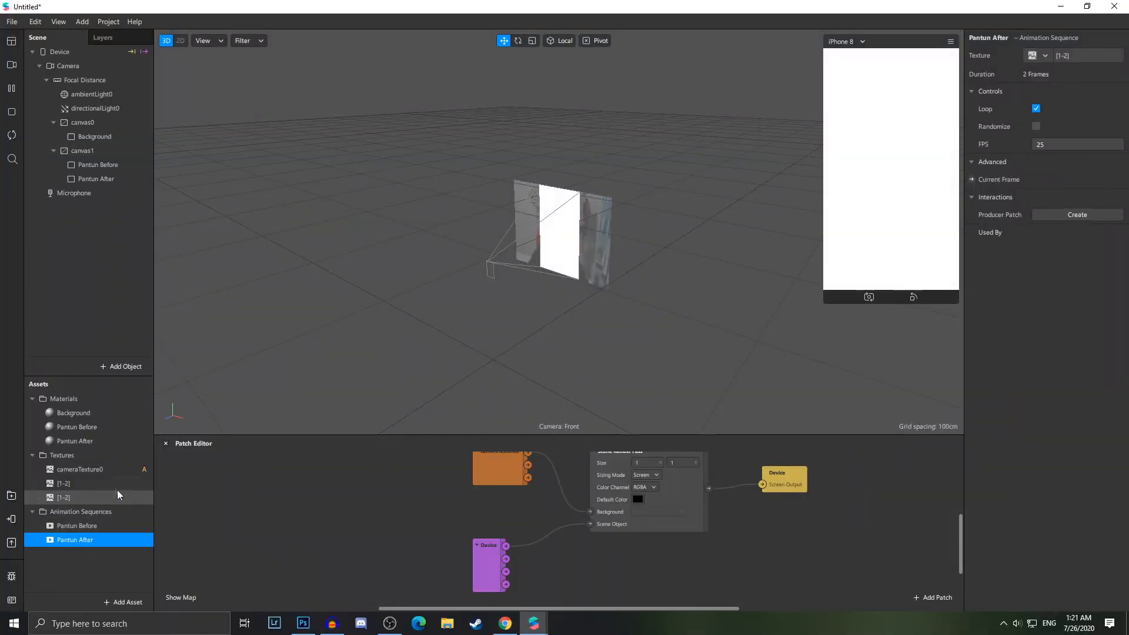
Turn on No compression for both imported [1-2] texture sequences
left_click(87, 483)
left_click(82, 498, "shift")
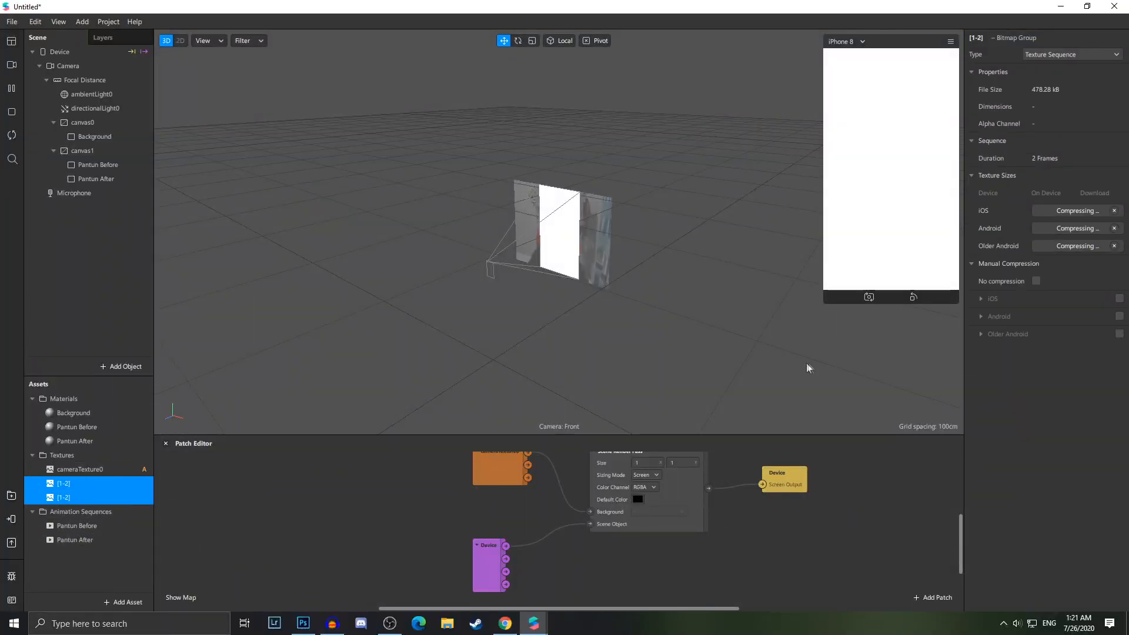
left_click(1036, 281)
scroll(207, 539, "right", 2)
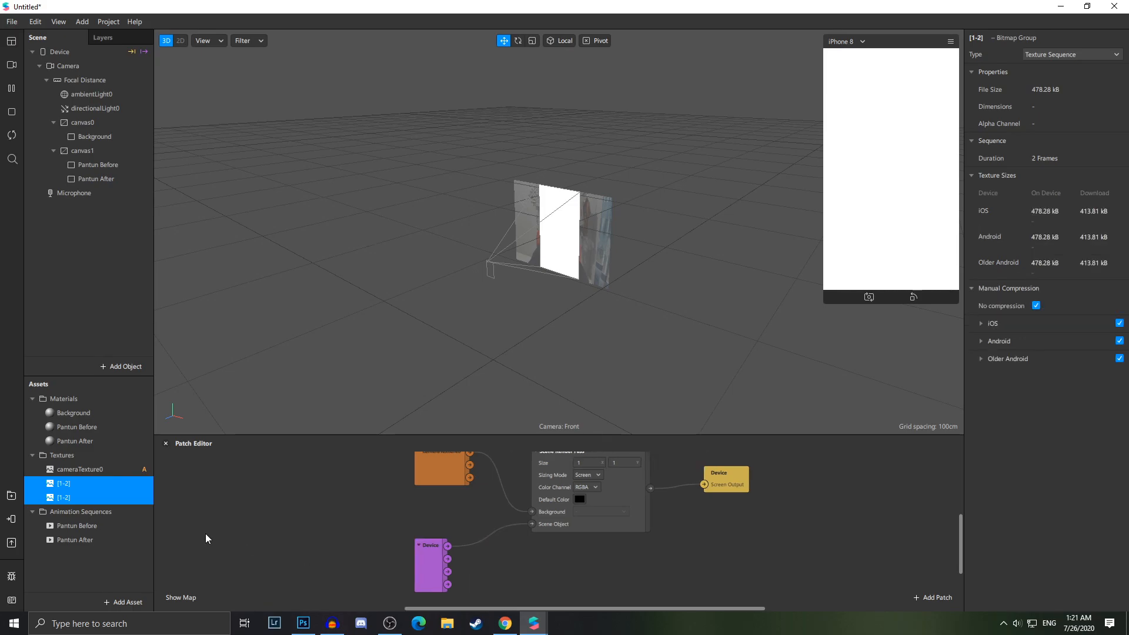
left_click(206, 536)
Switch to Chrome, open YouTube and search for pantun gombal lagu
left_click(507, 624)
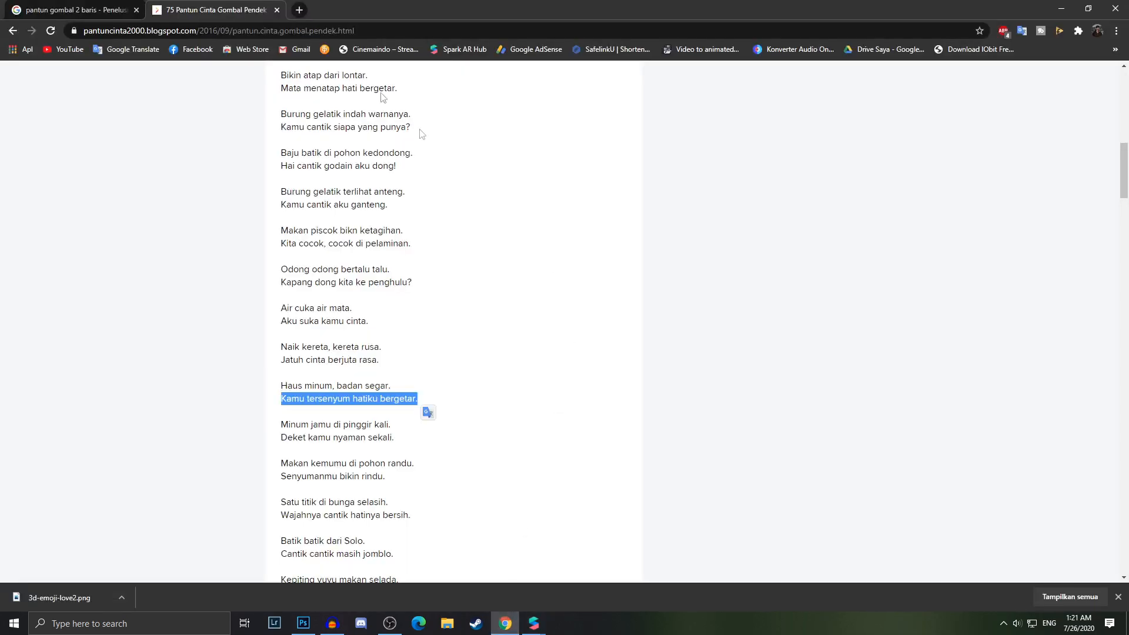
left_click(63, 49)
right_click(76, 51)
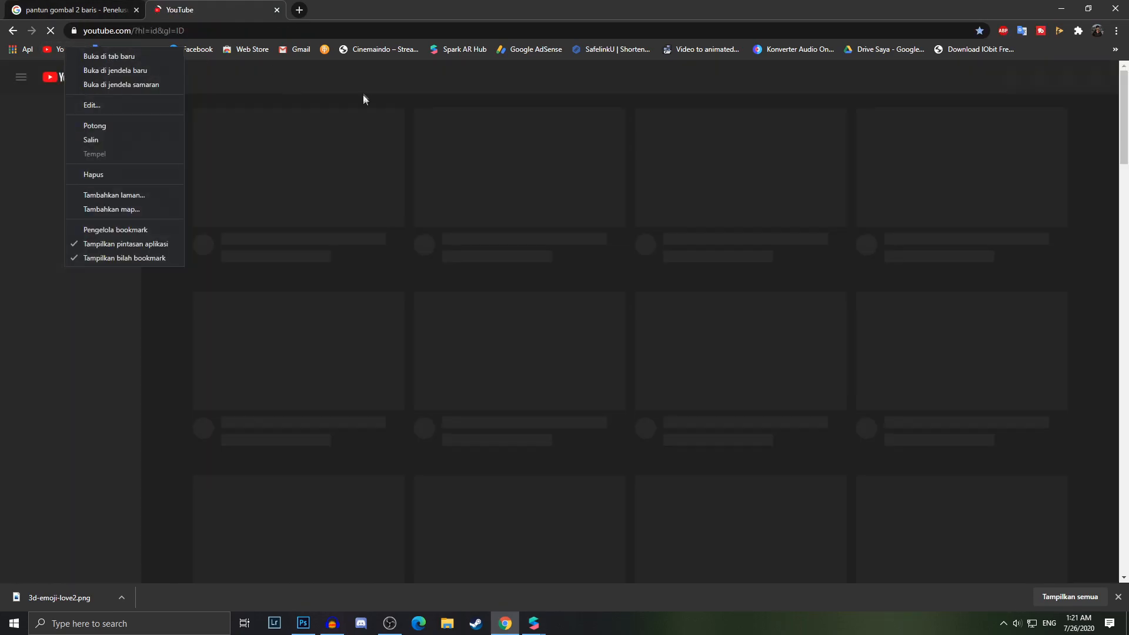
left_click(288, 80)
left_click(430, 77)
type("Pantun gombal")
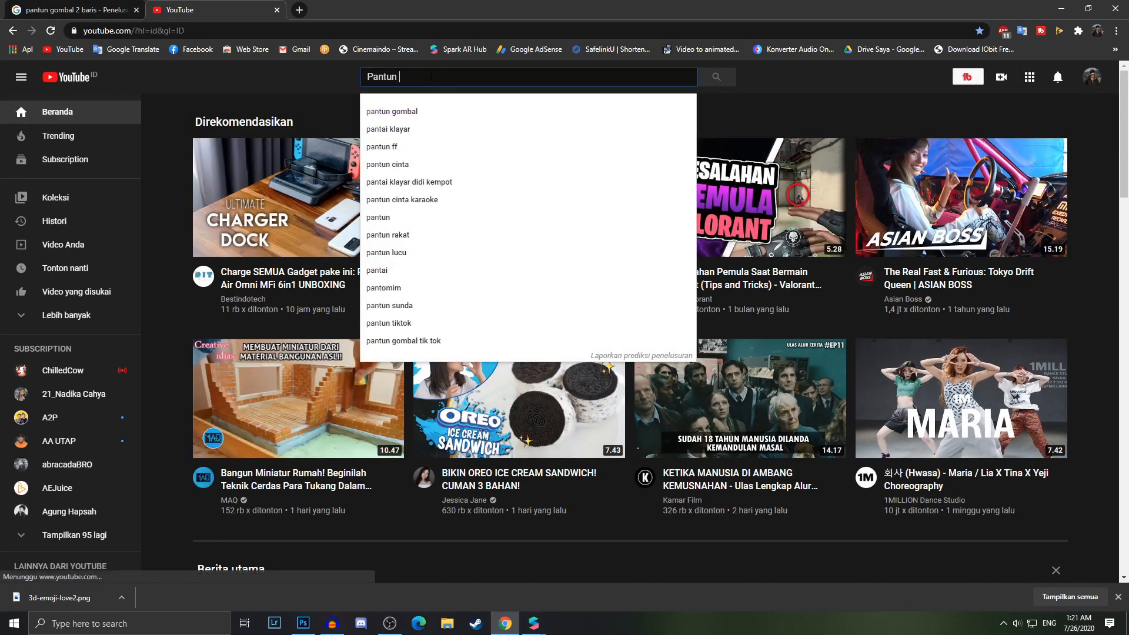
key("Down")
key("Down")
key("Down")
key("Return")
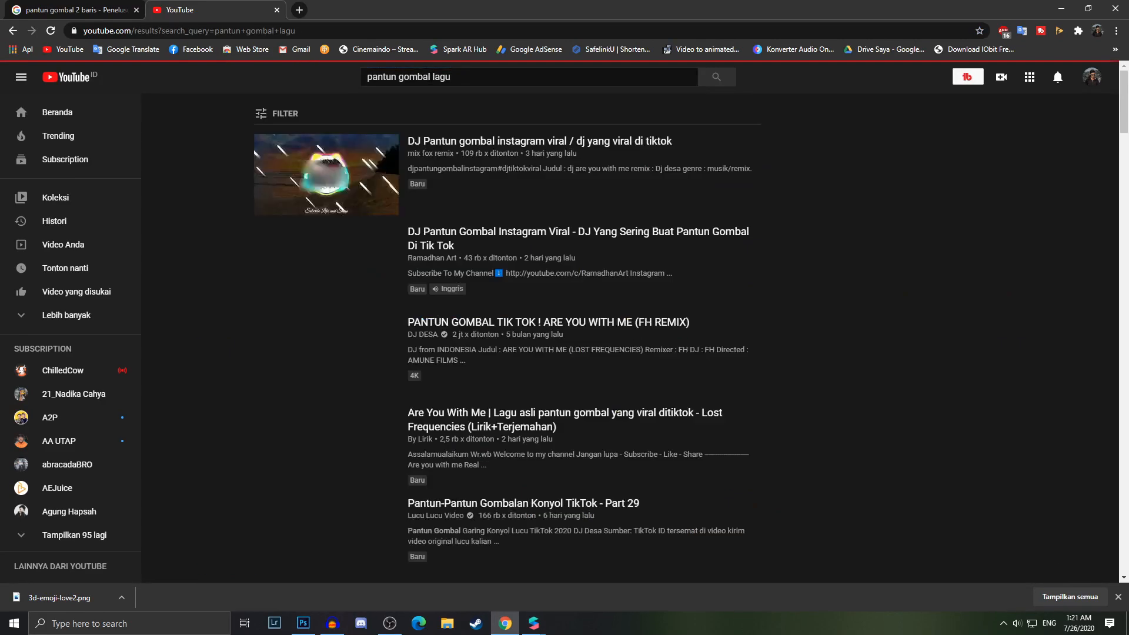
Open the DJ Pantun Gombal Instagram Viral video and copy its page address
left_click(298, 261)
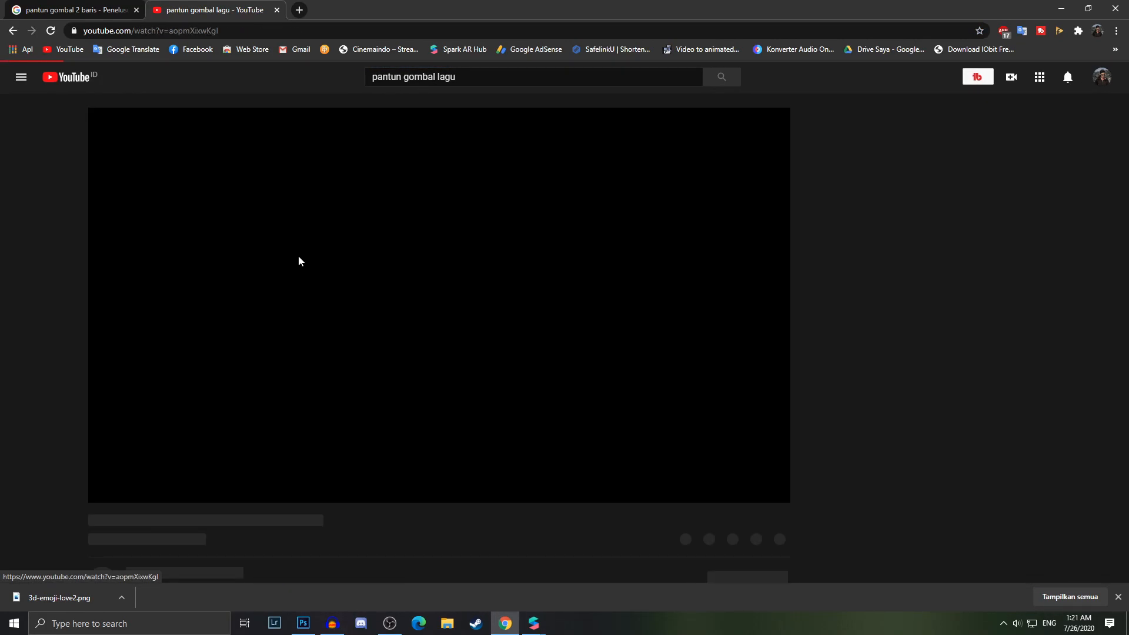
left_click(104, 493)
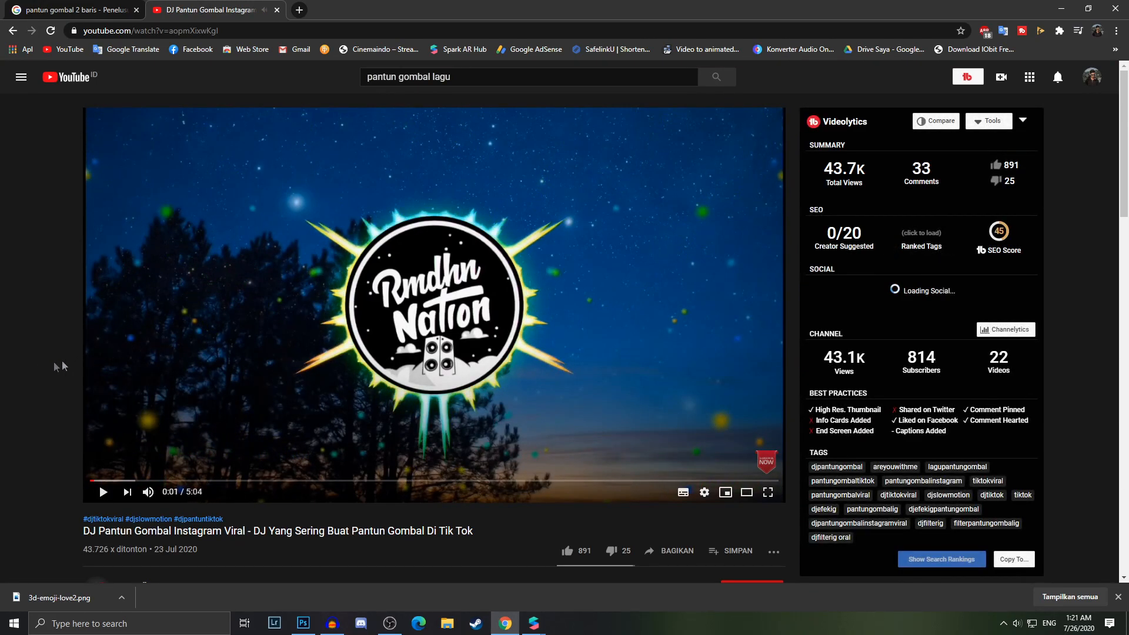
key("ctrl+l")
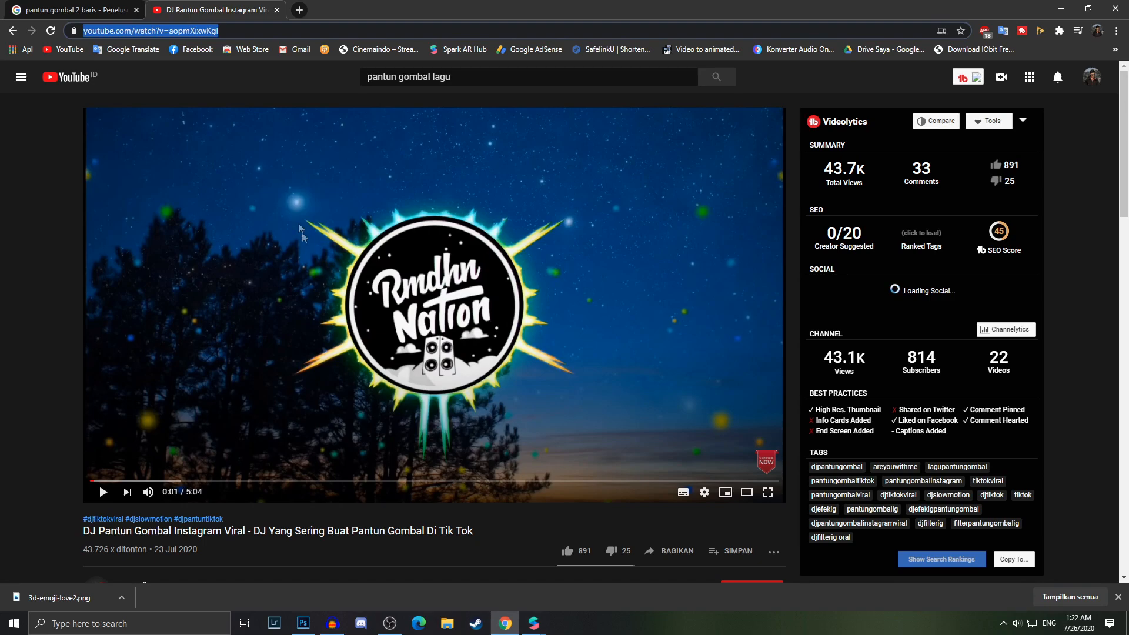
Open a new tab, search for convert youtube to mp3 and open the ytmp3.cc converter
left_click(299, 10)
type("convert youtube to mp3")
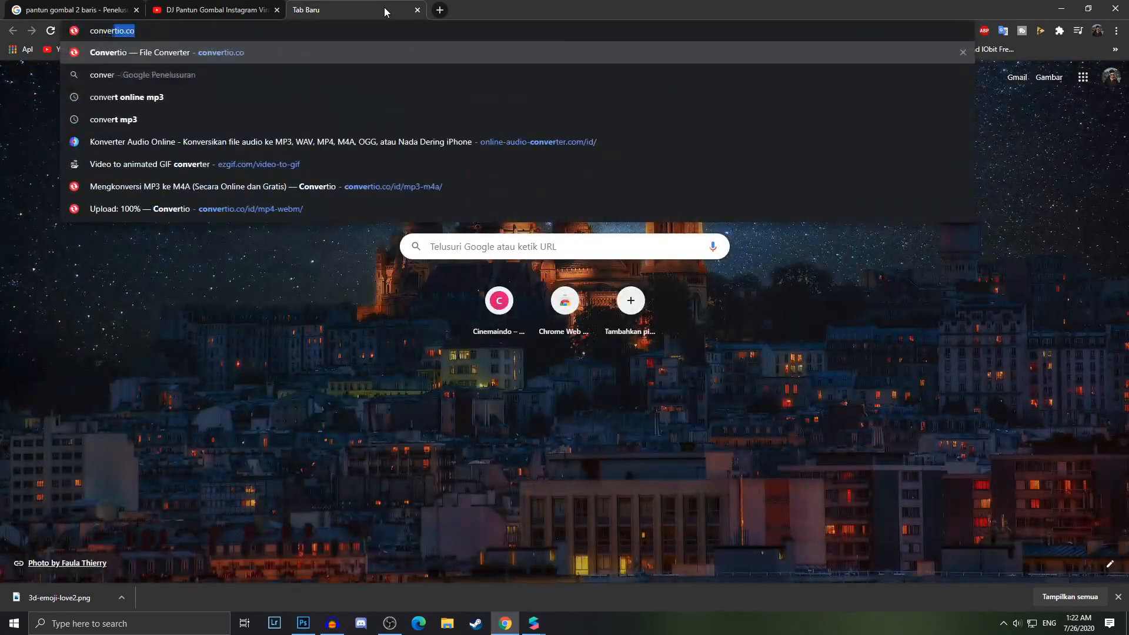
key("Return")
left_click(203, 185)
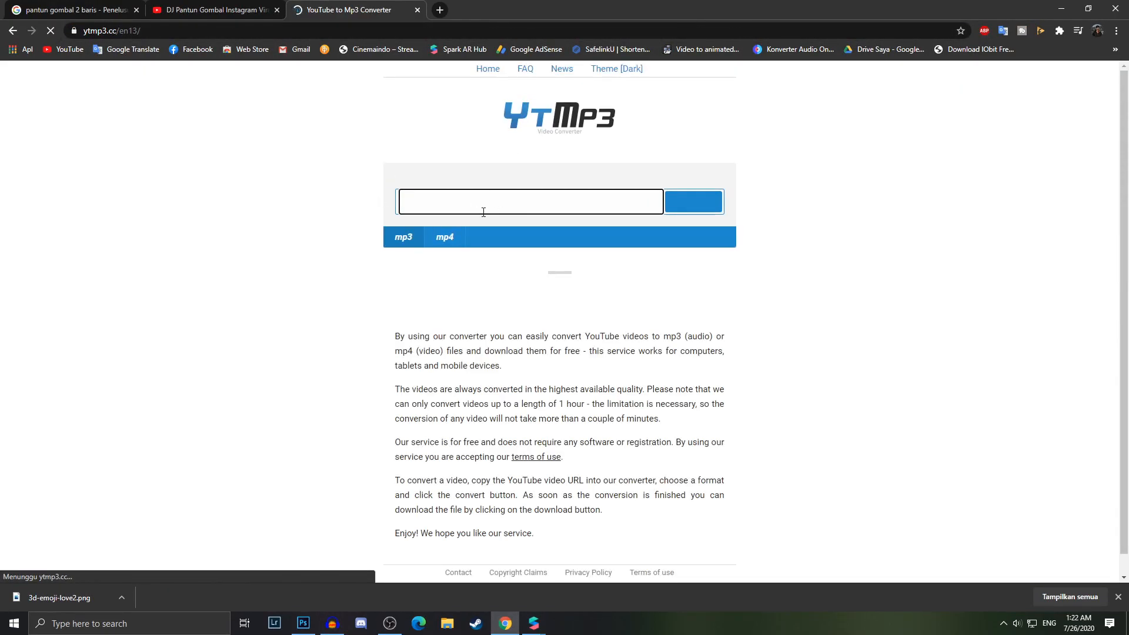
Paste the video URL into the converter and convert it to mp3
left_click(461, 202)
type("https://www.youtube.com/watch?v=aopmXixwKgI")
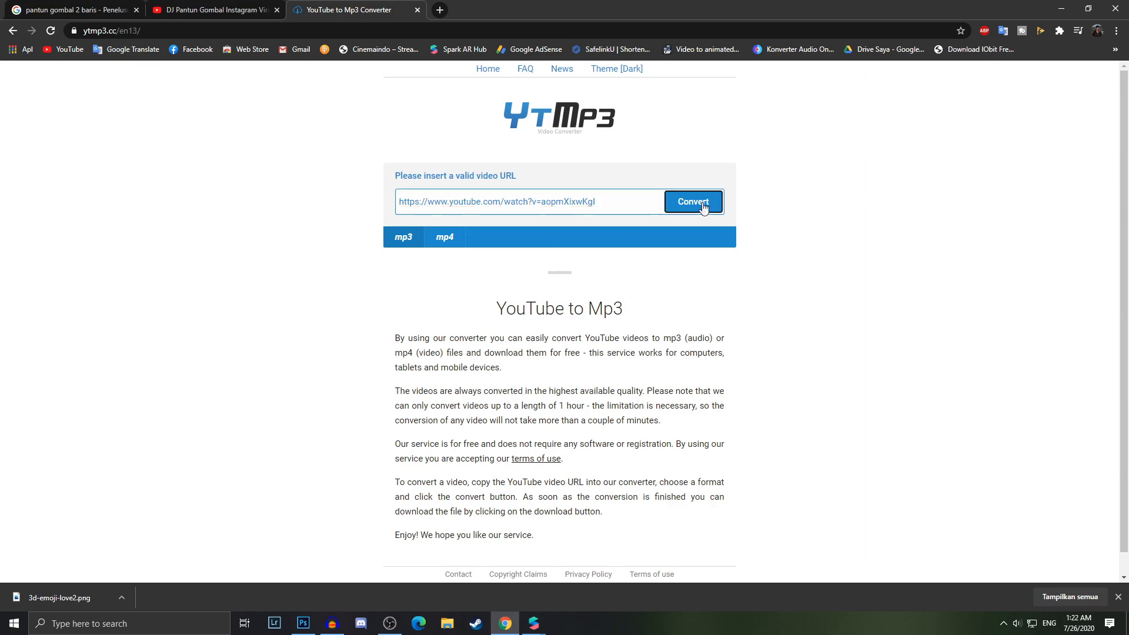
left_click(701, 203)
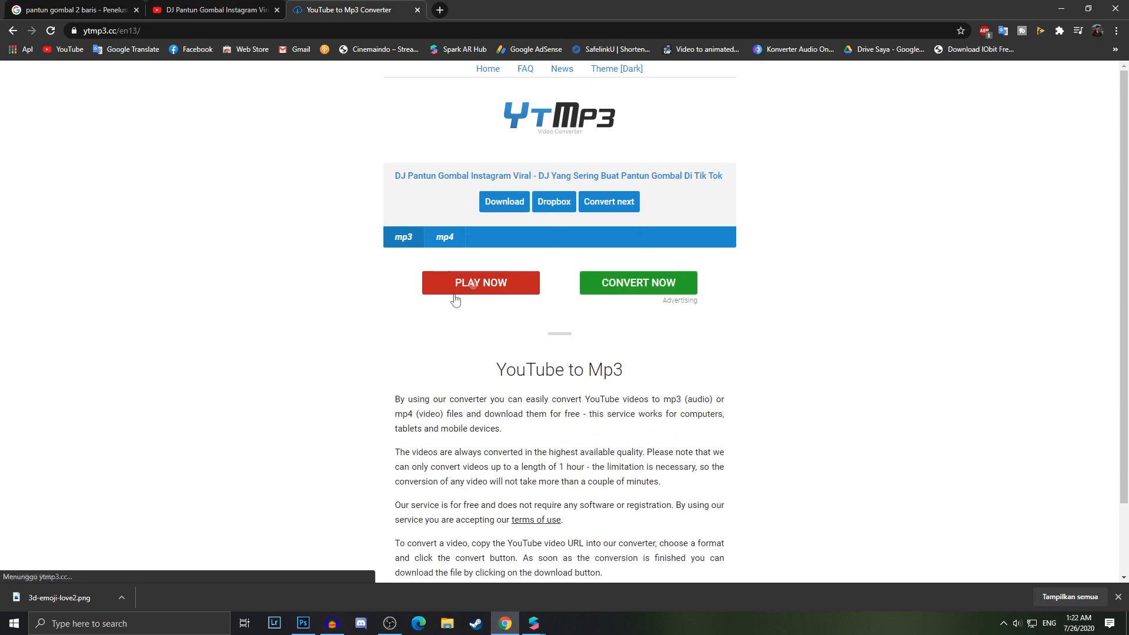
Open a new tab, search for convert mp3 to m4a and open several converter results in new tabs
left_click(443, 10)
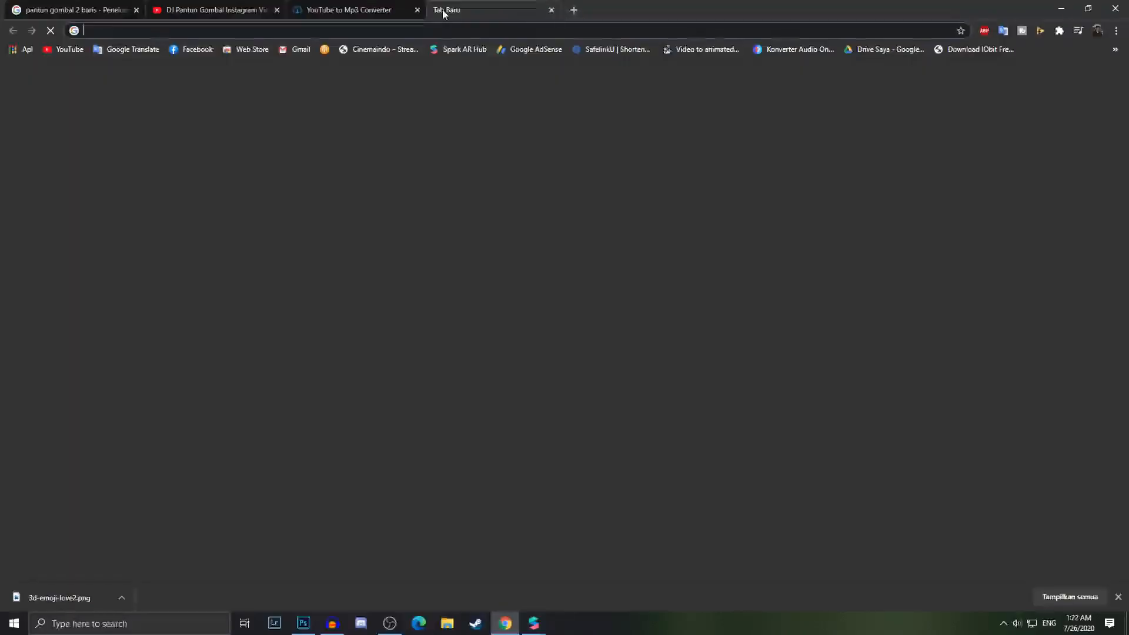
type("convert mp3")
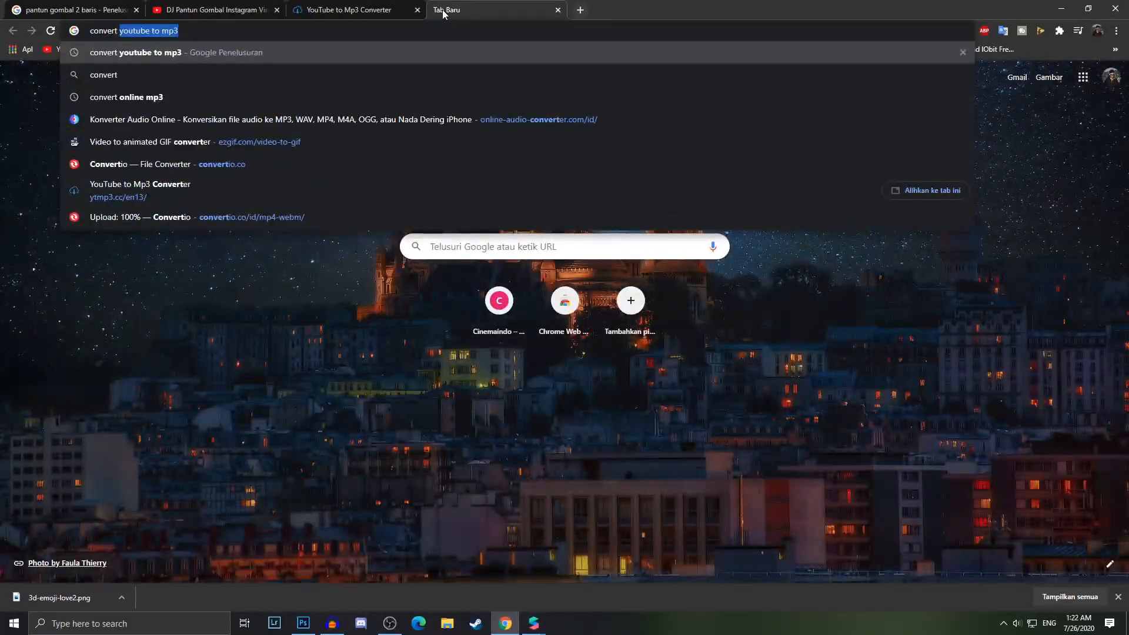
key("Down")
key("Down")
key("Return")
right_click(170, 272)
left_click(197, 282)
right_click(223, 431)
left_click(250, 441)
right_click(240, 190)
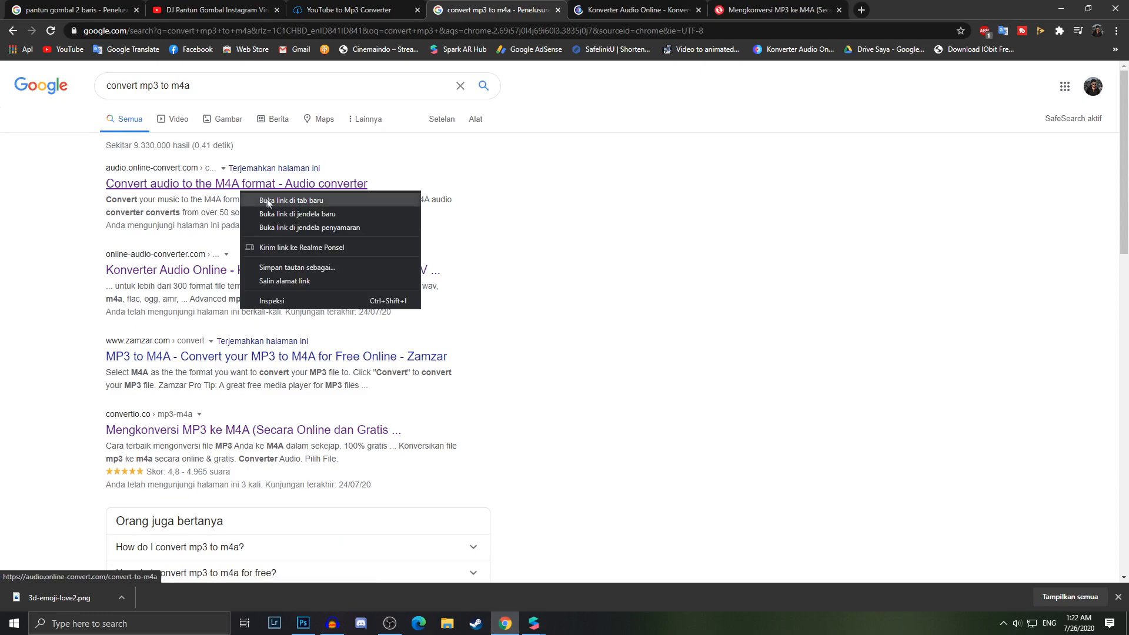
left_click(265, 201)
Close the extra search-result tab and return to the online audio converter tab
left_click(635, 9)
left_click(840, 12)
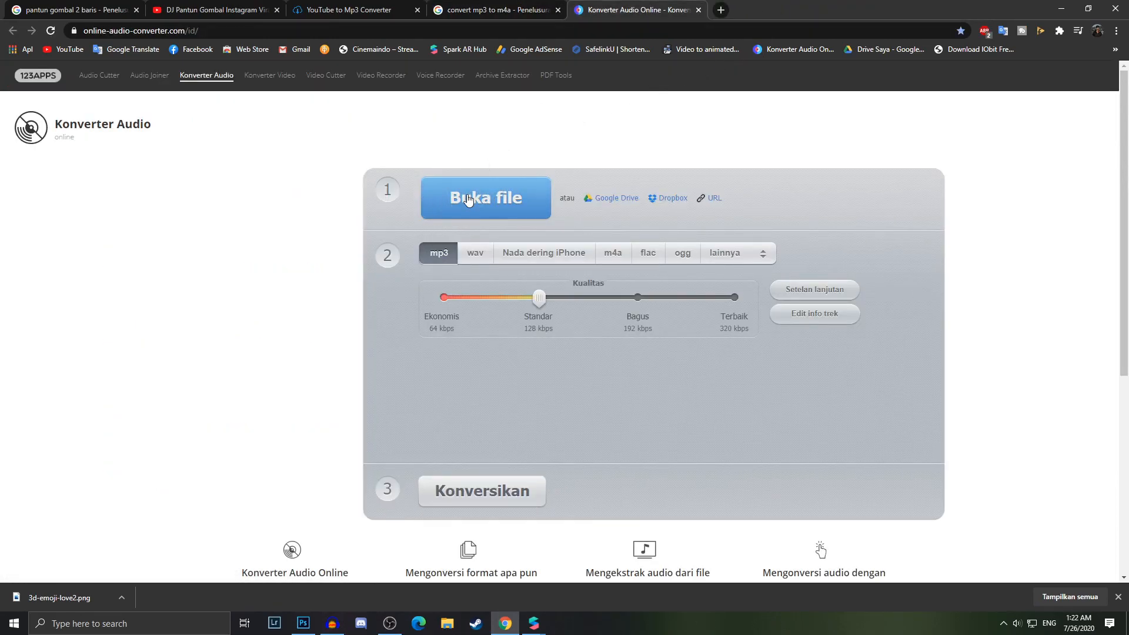
left_click(358, 10)
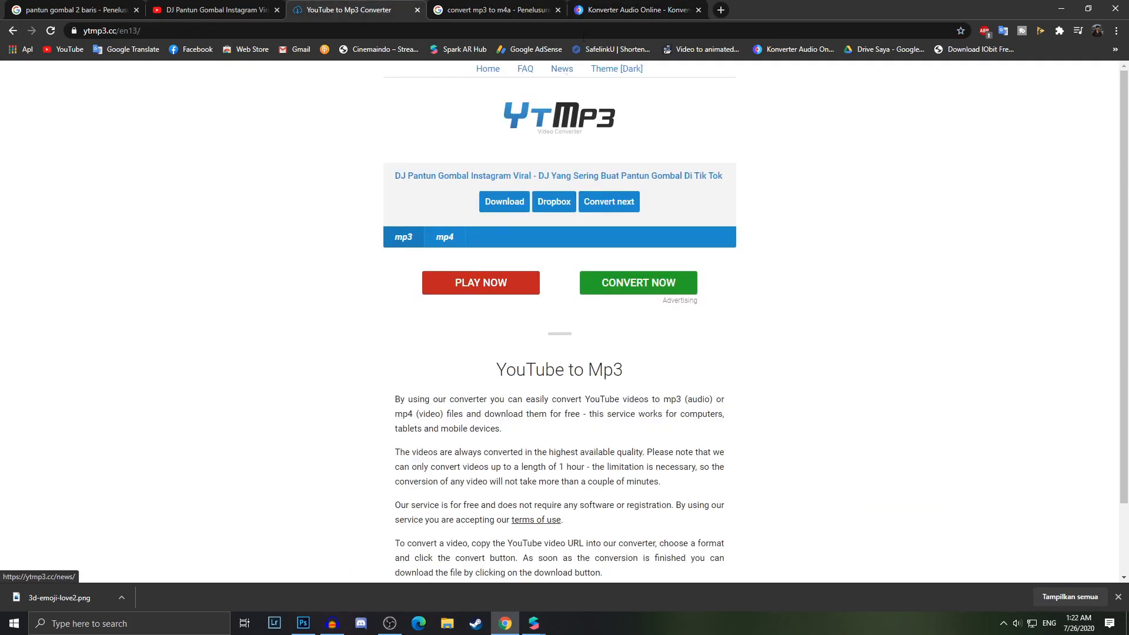
left_click(635, 10)
Open the downloaded DJ Pantun Gombal mp3 file in the online audio converter
left_click(489, 204)
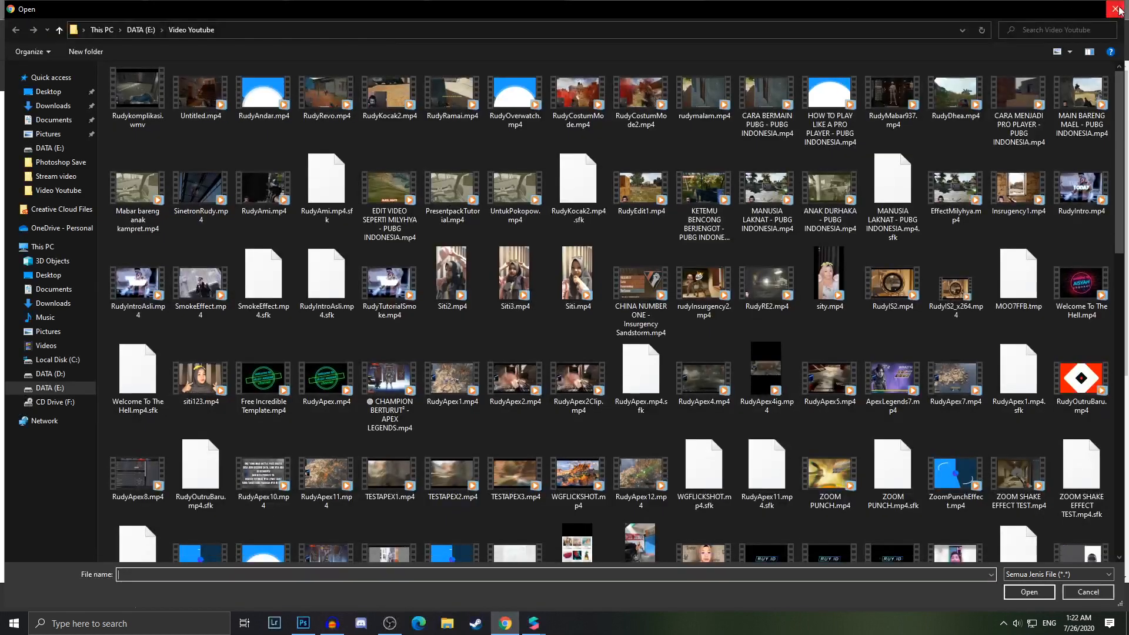
key("Escape")
left_click(530, 207)
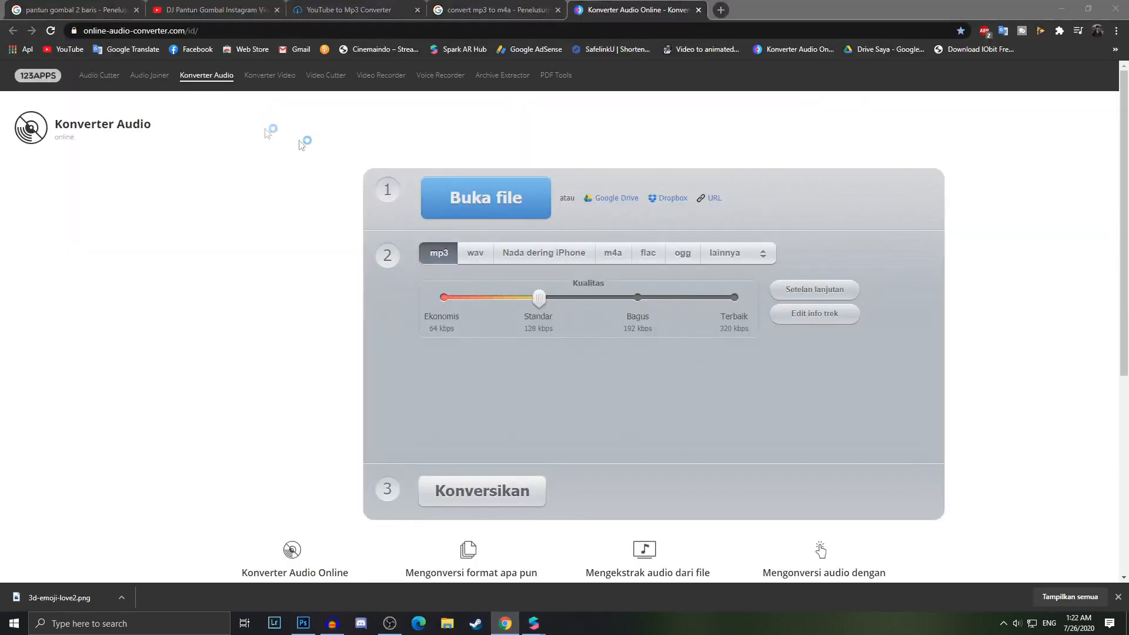
scroll(385, 396, "down", 15)
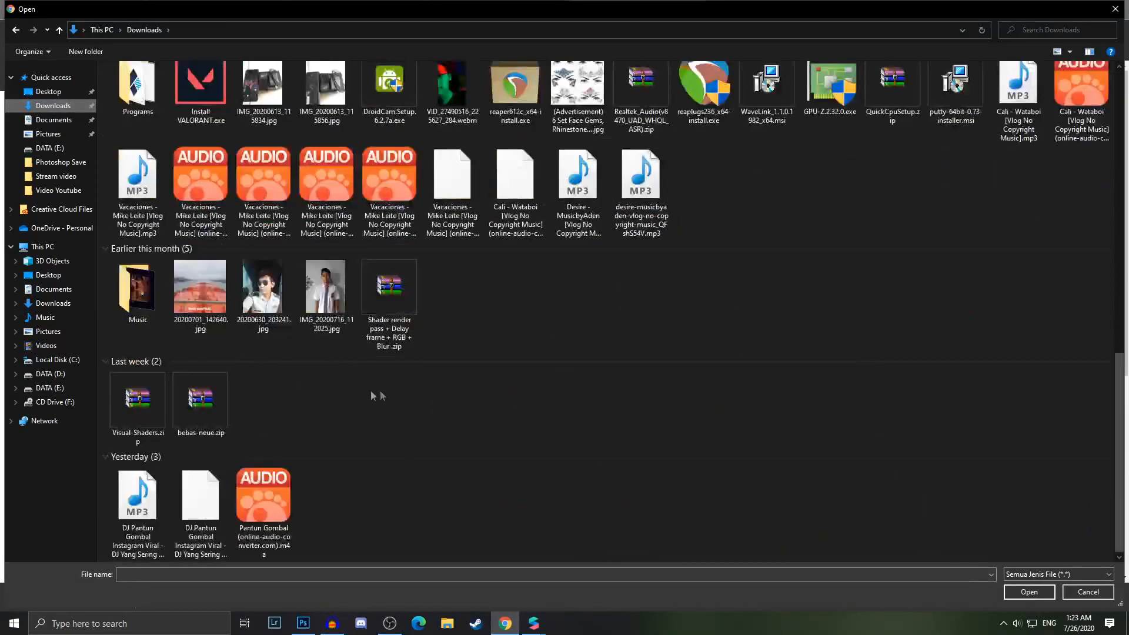
double_click(138, 506)
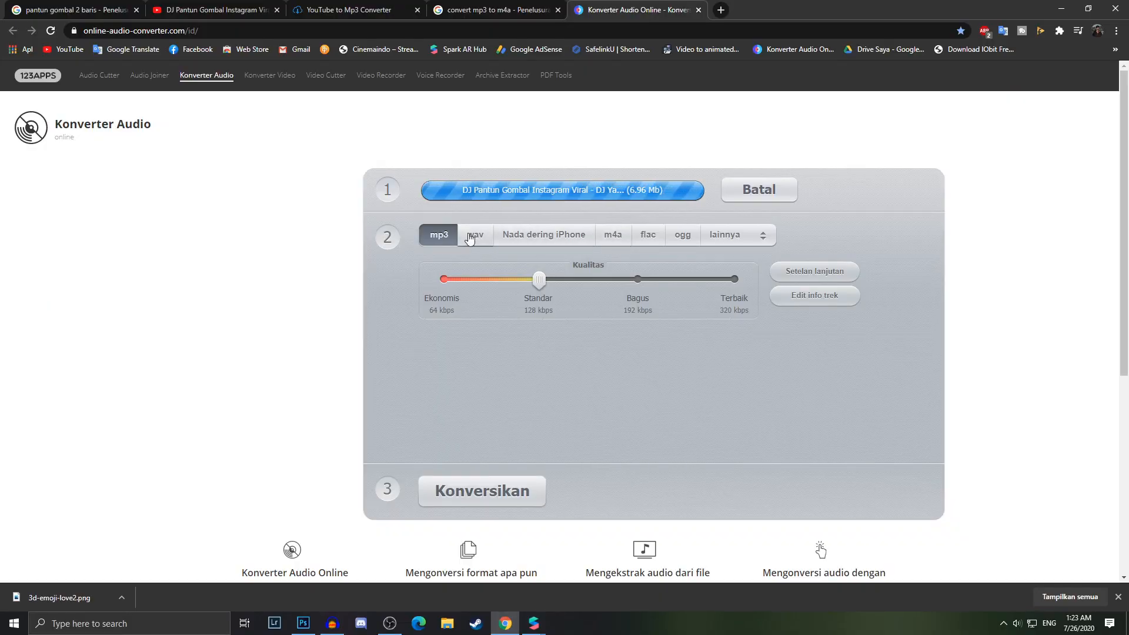
Choose m4a as the output format and set the audio channels to 1 in the advanced settings
left_click(619, 260)
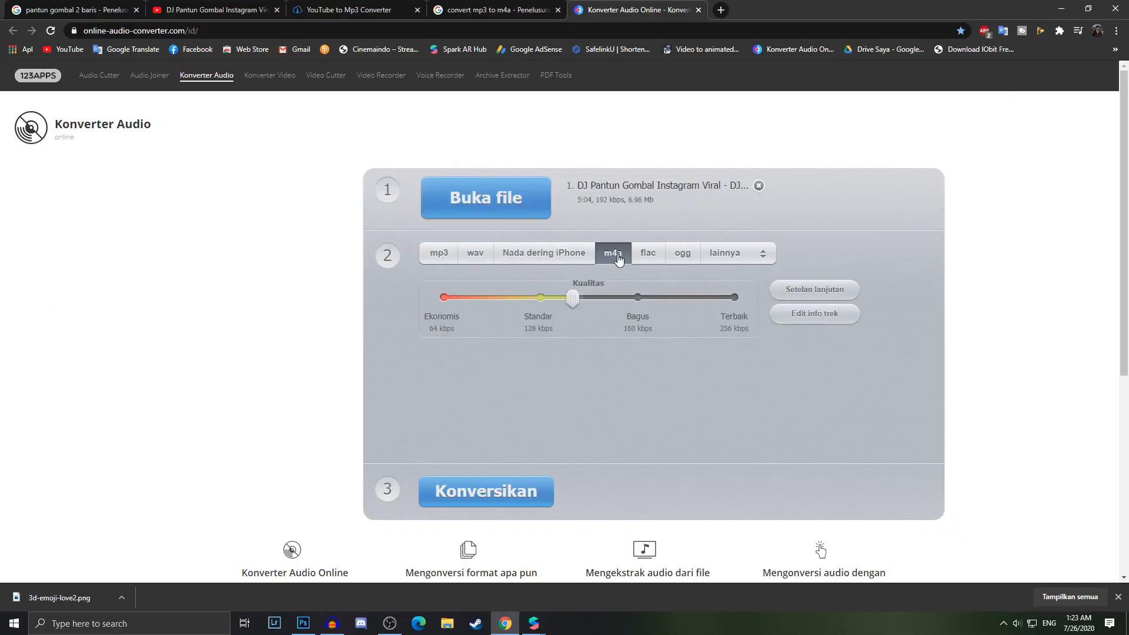
left_click(817, 292)
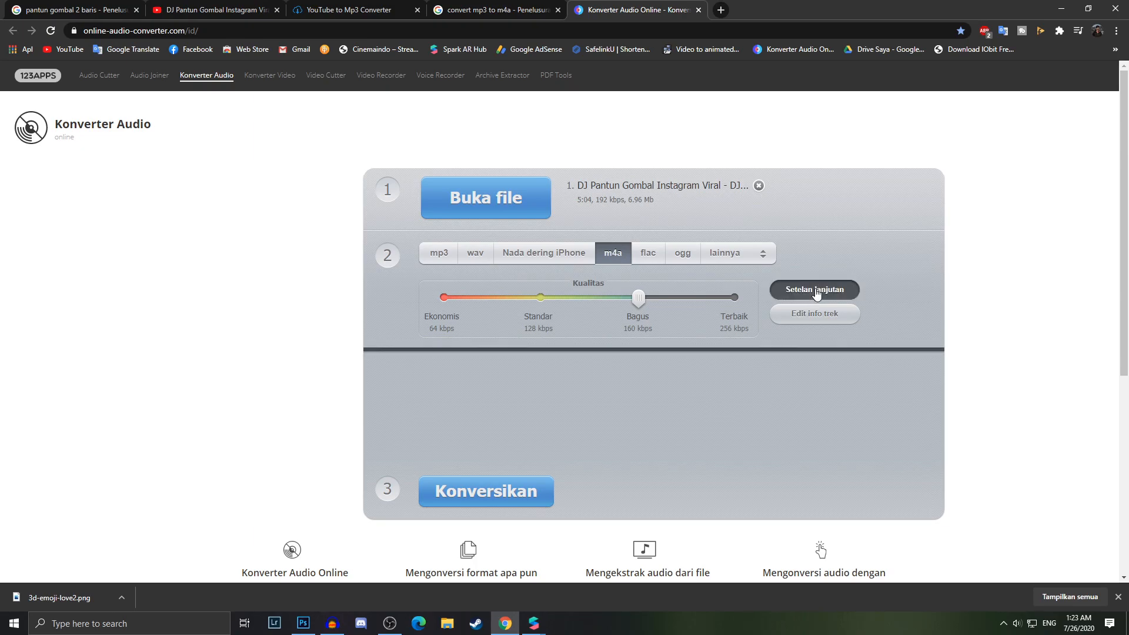
left_click(625, 388)
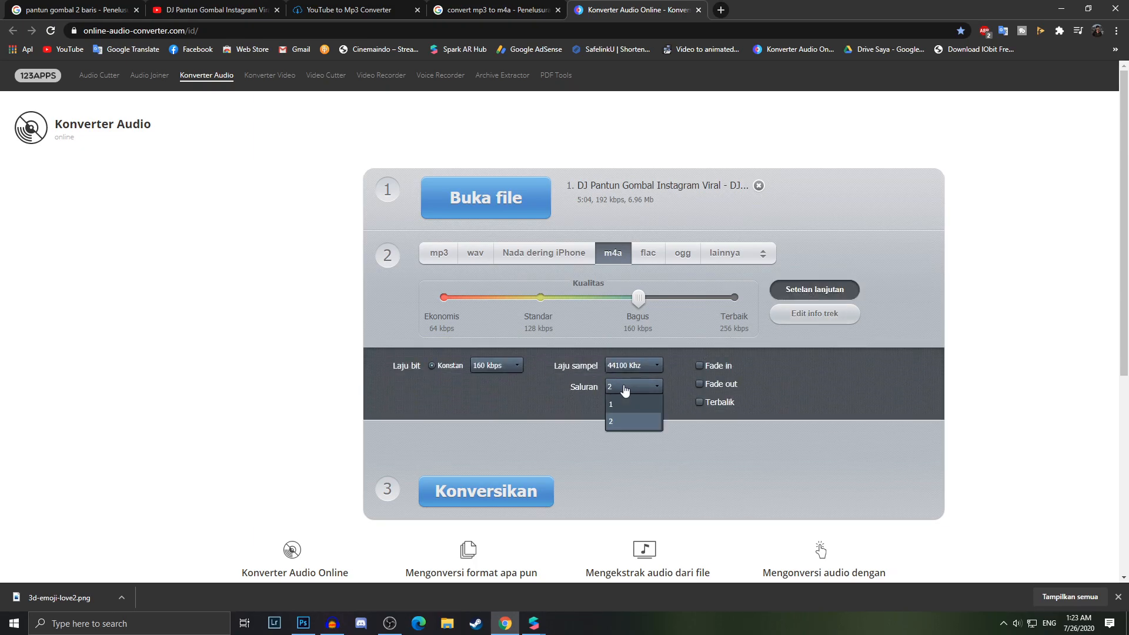
left_click(624, 402)
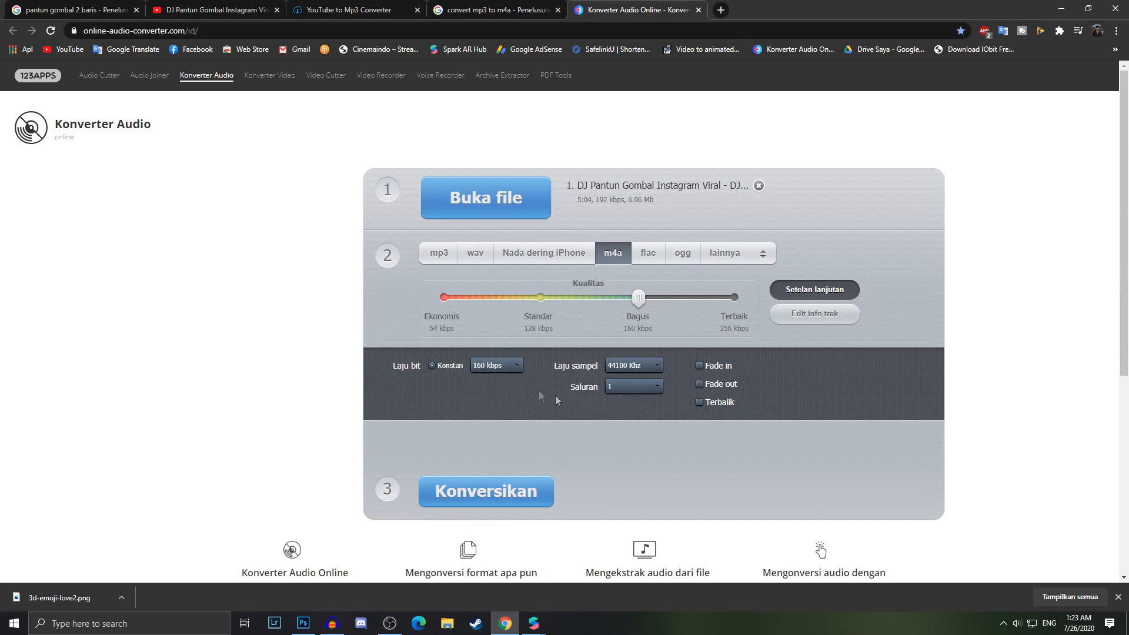
left_click(609, 388)
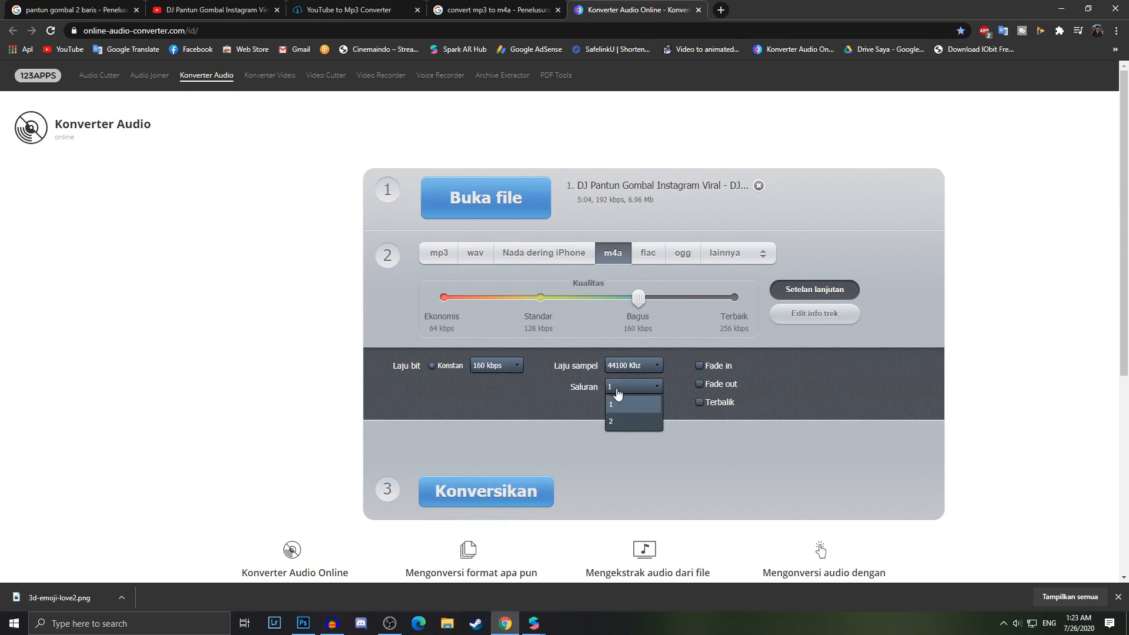
left_click(617, 390)
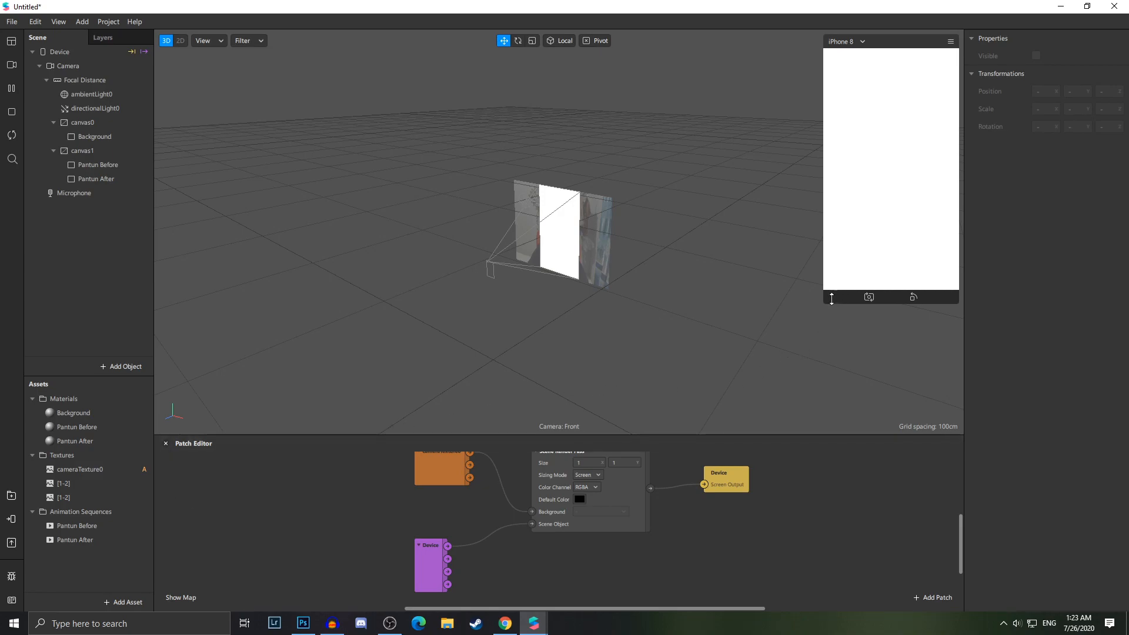
Add an Audio Playback Controller asset to the project
left_click(125, 602)
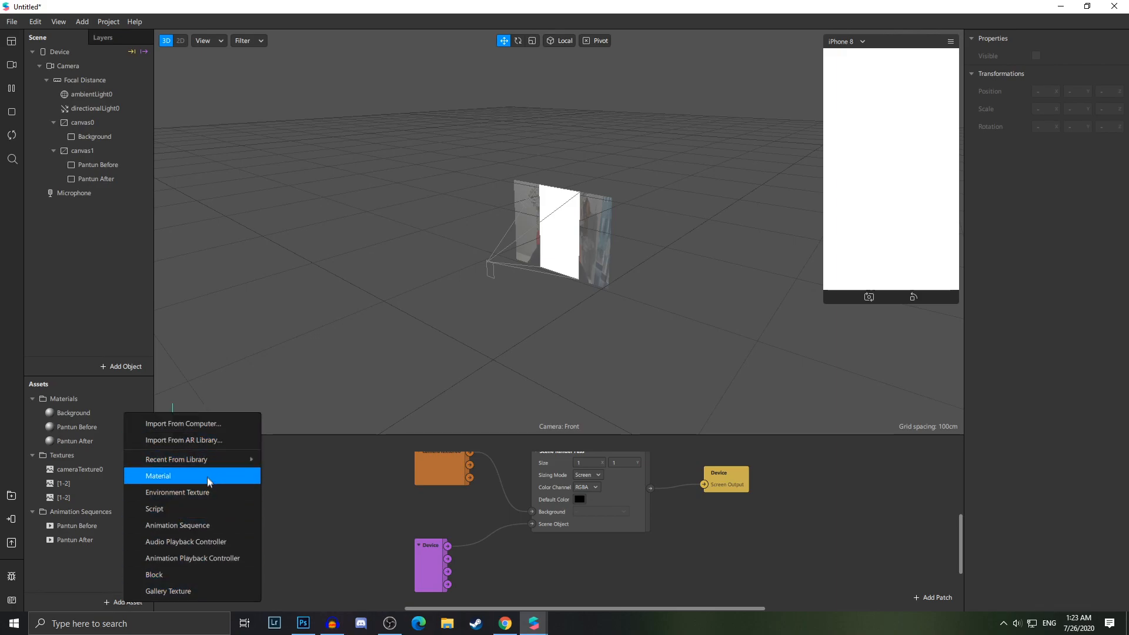
left_click(335, 511)
left_click(132, 607)
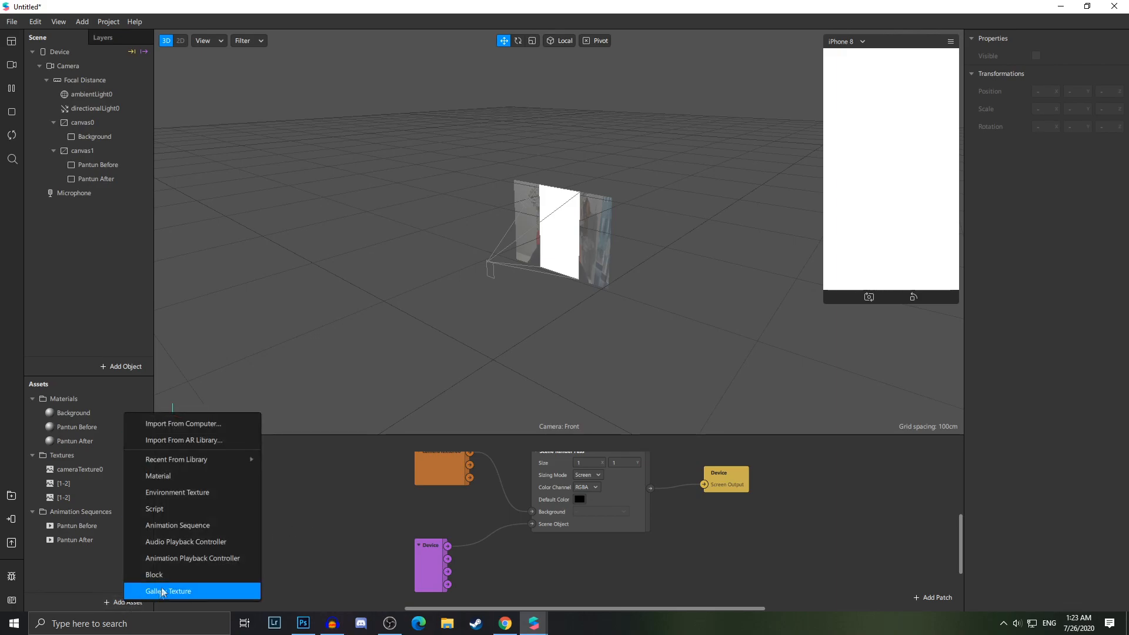
left_click(222, 538)
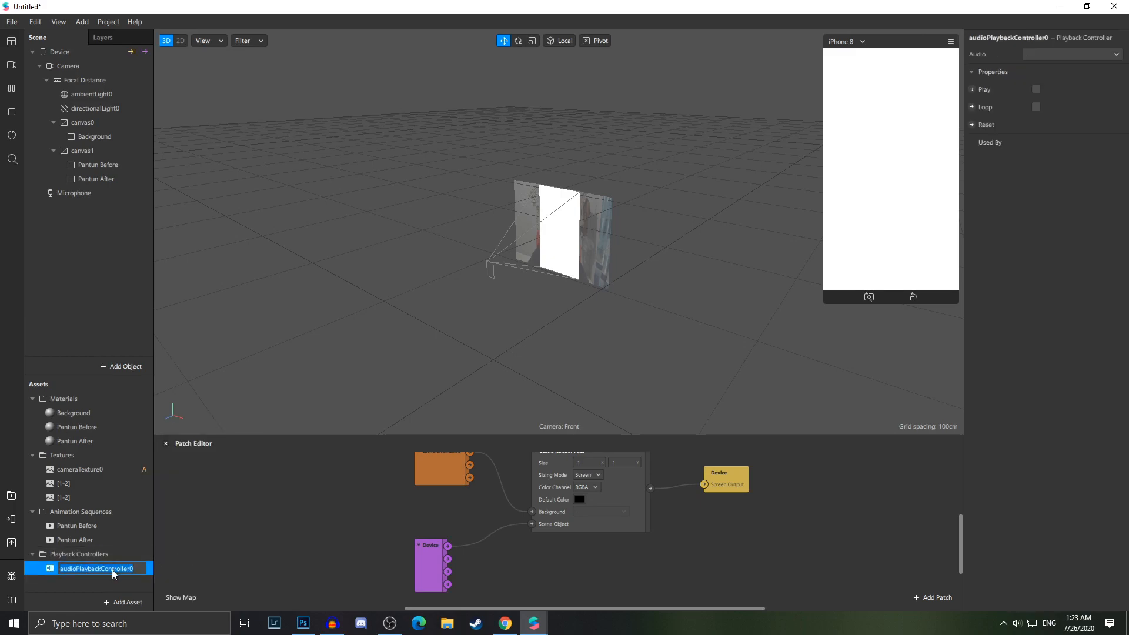
Import the Pantun Gombal m4a file from Downloads as the playback controller's audio
left_click(80, 588)
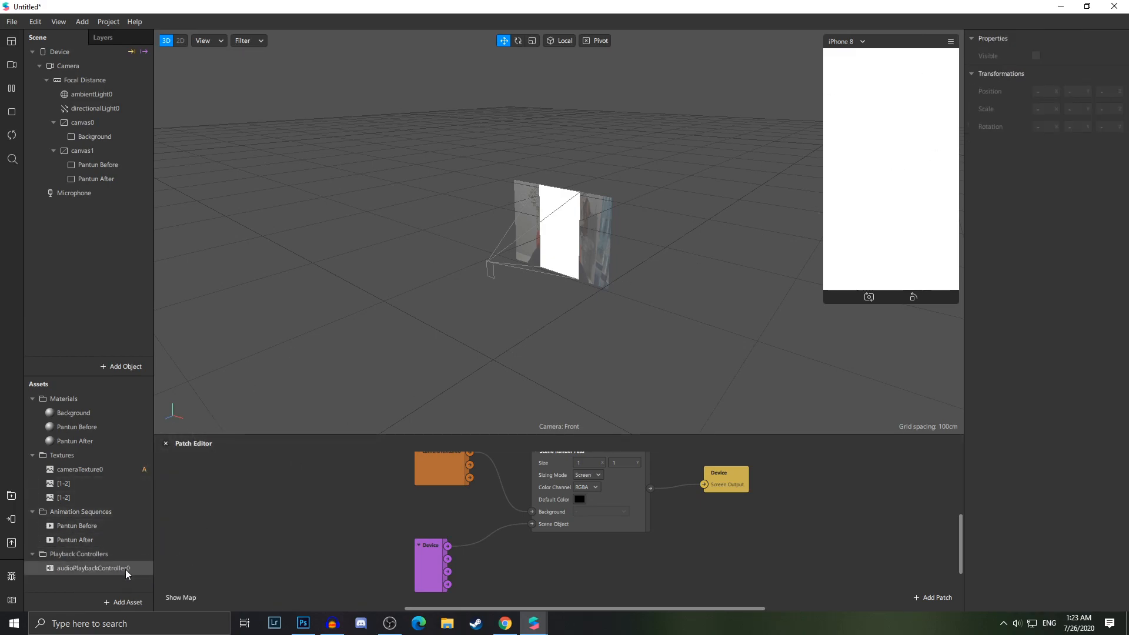
left_click(113, 569)
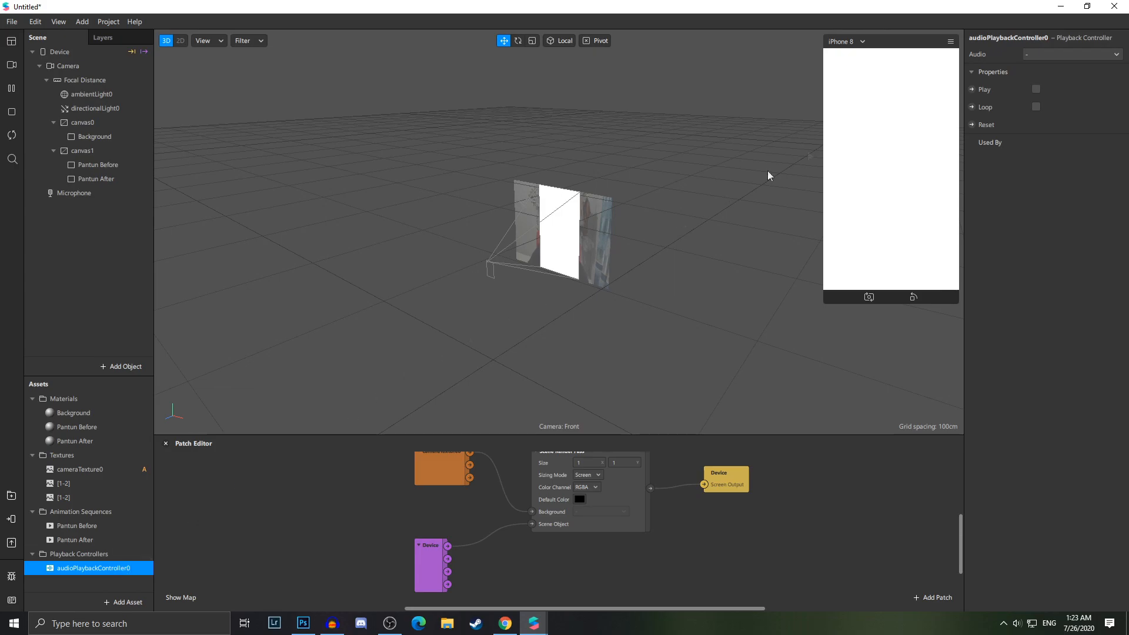
left_click(1055, 54)
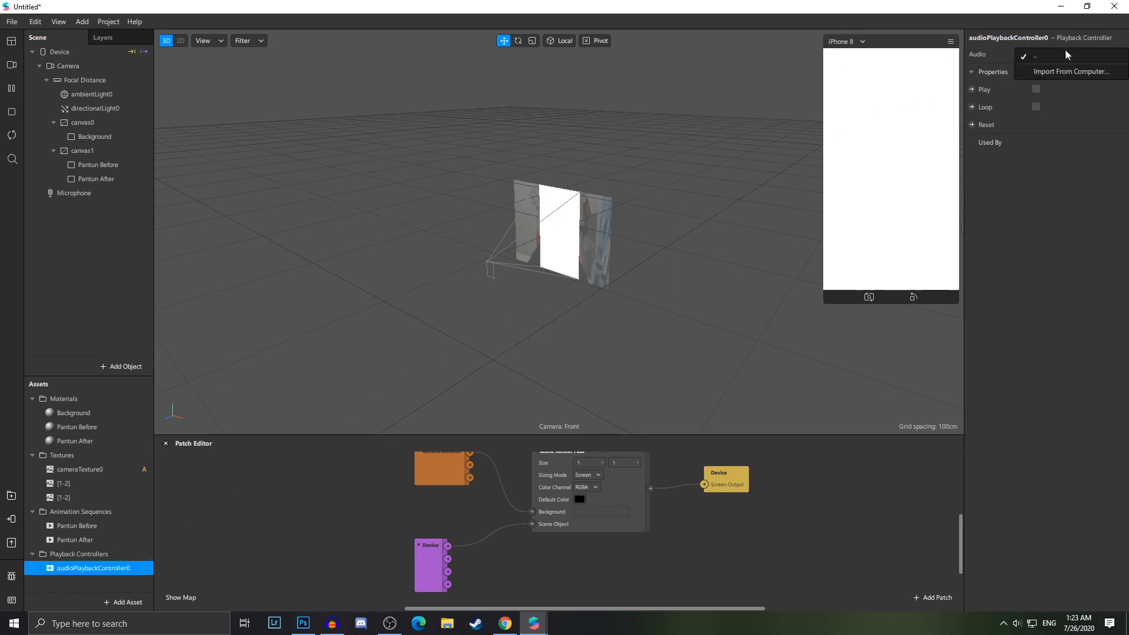
left_click(1064, 71)
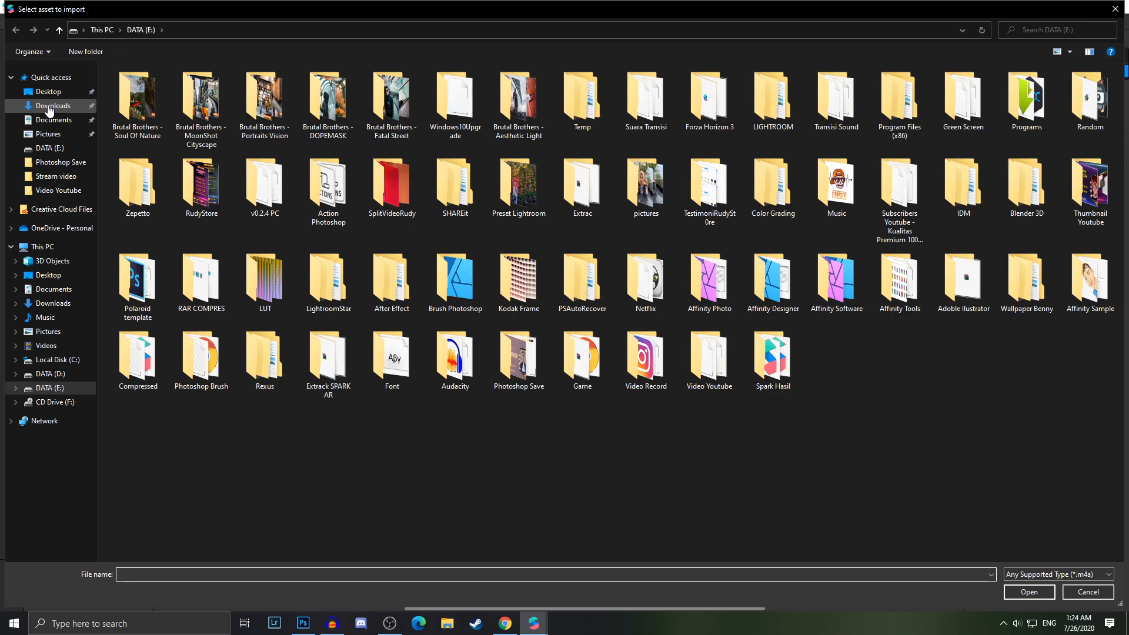
left_click(49, 107)
double_click(159, 517)
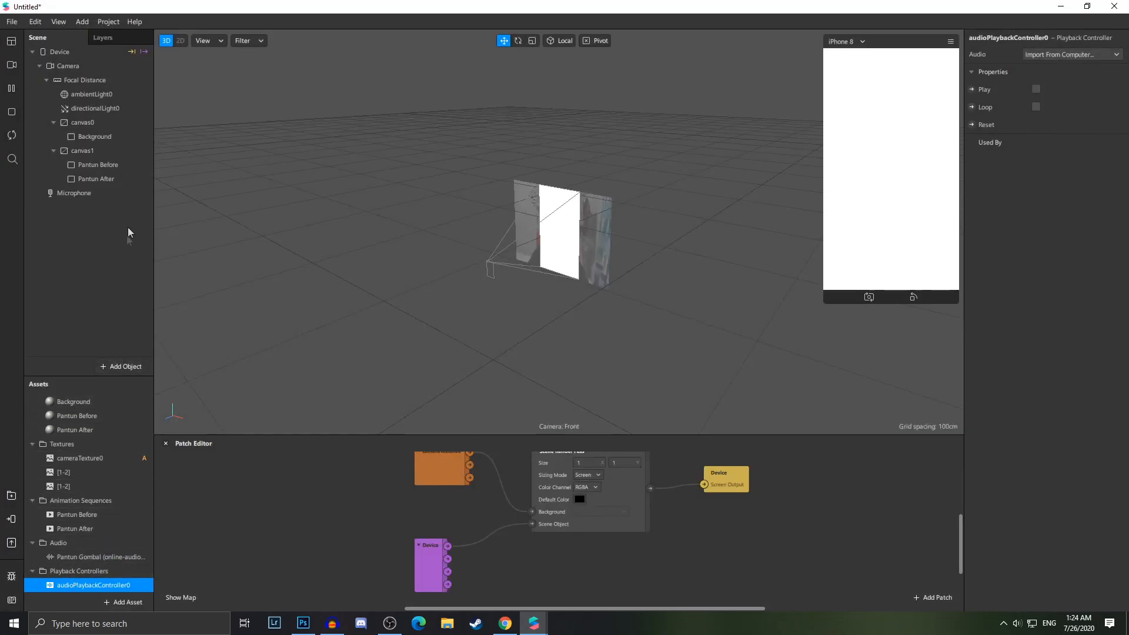
Add a Speaker object to the scene and set its audio to audioPlaybackController0
right_click(86, 250)
mouse_move(144, 262)
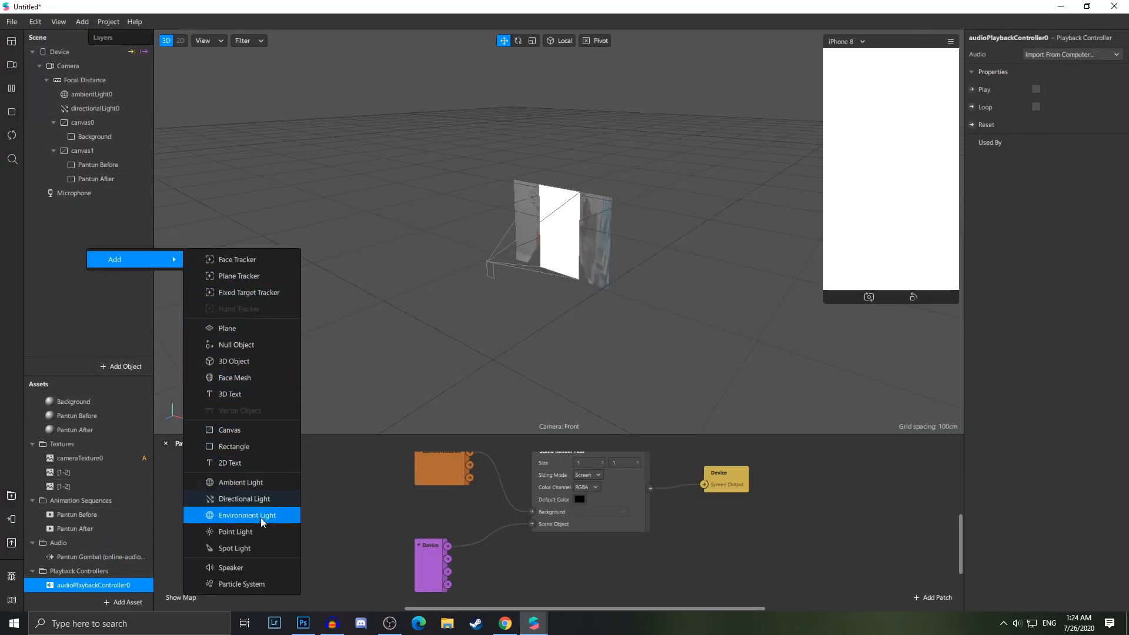
left_click(244, 568)
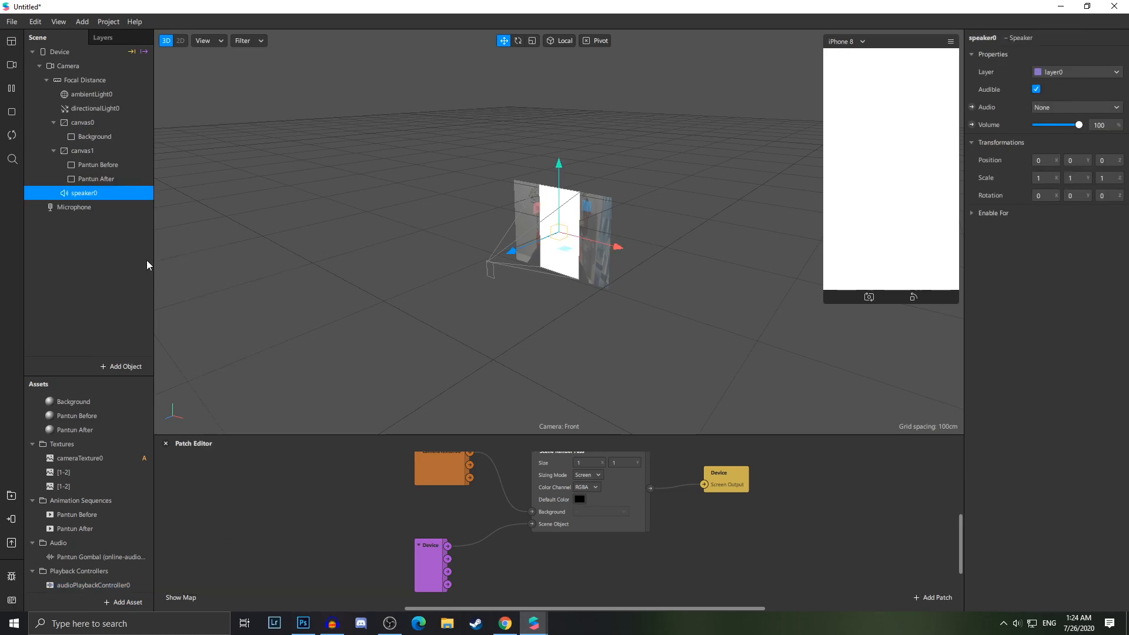
left_click(1073, 108)
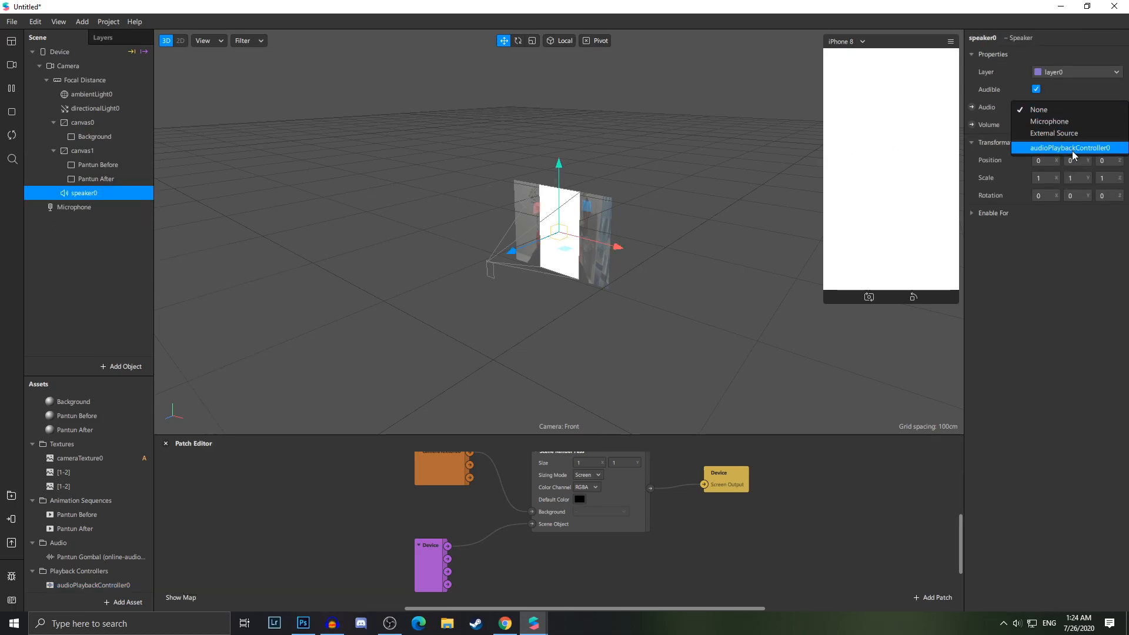
left_click(1080, 149)
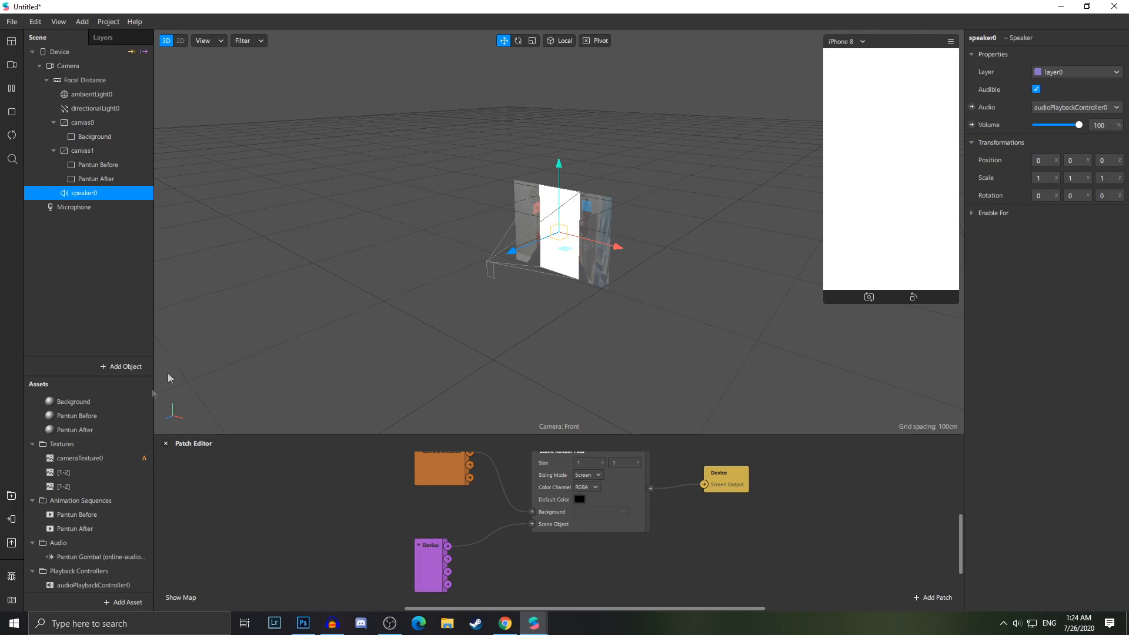
Preview the imported Pantun Gombal audio clip, scrubbing through it and pausing
left_click(91, 559)
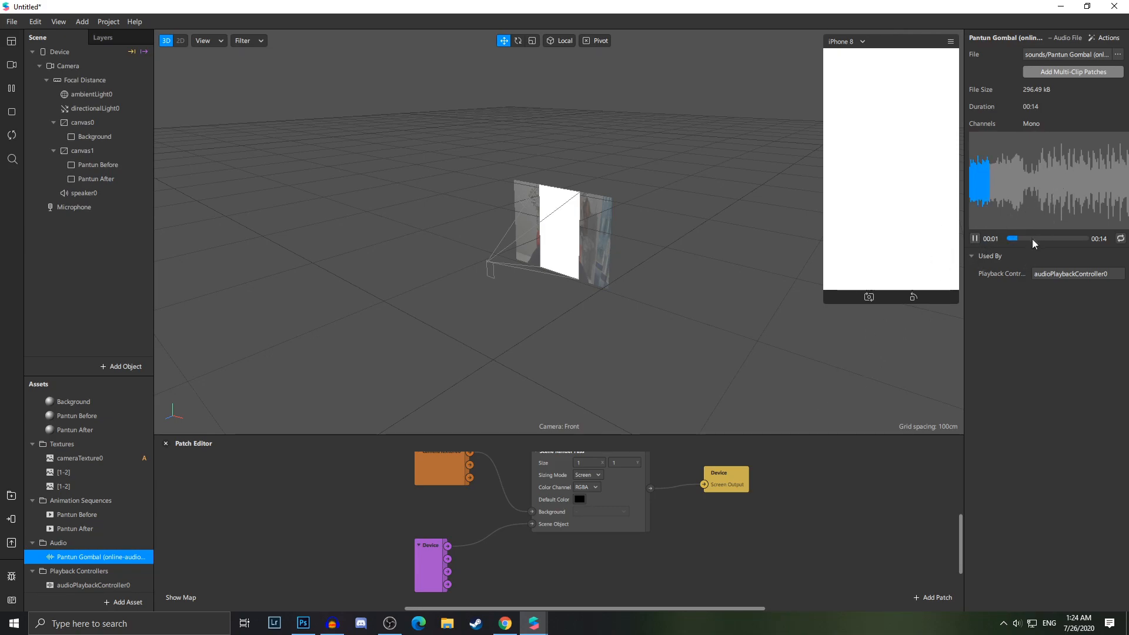
left_click(1070, 238)
left_click(1047, 238)
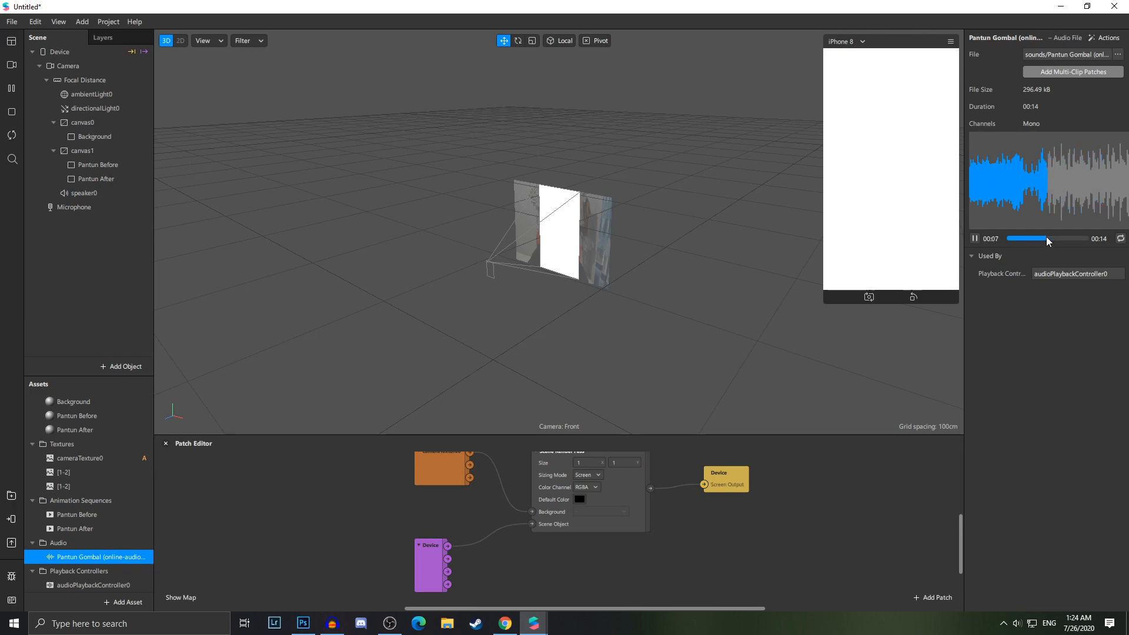
left_click(1034, 238)
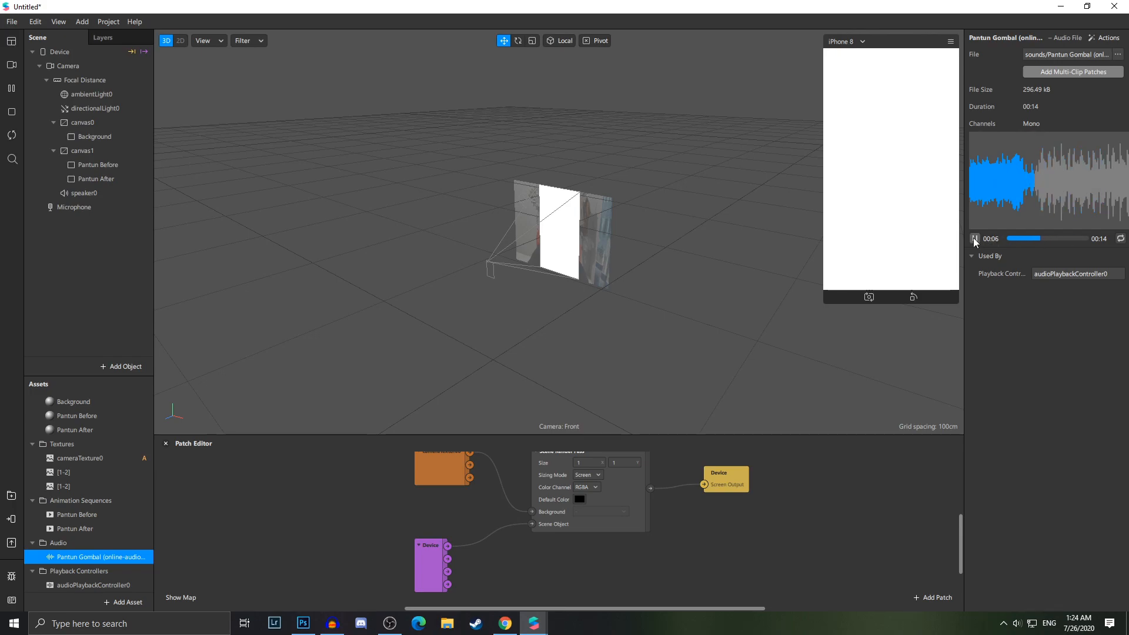
left_click(974, 238)
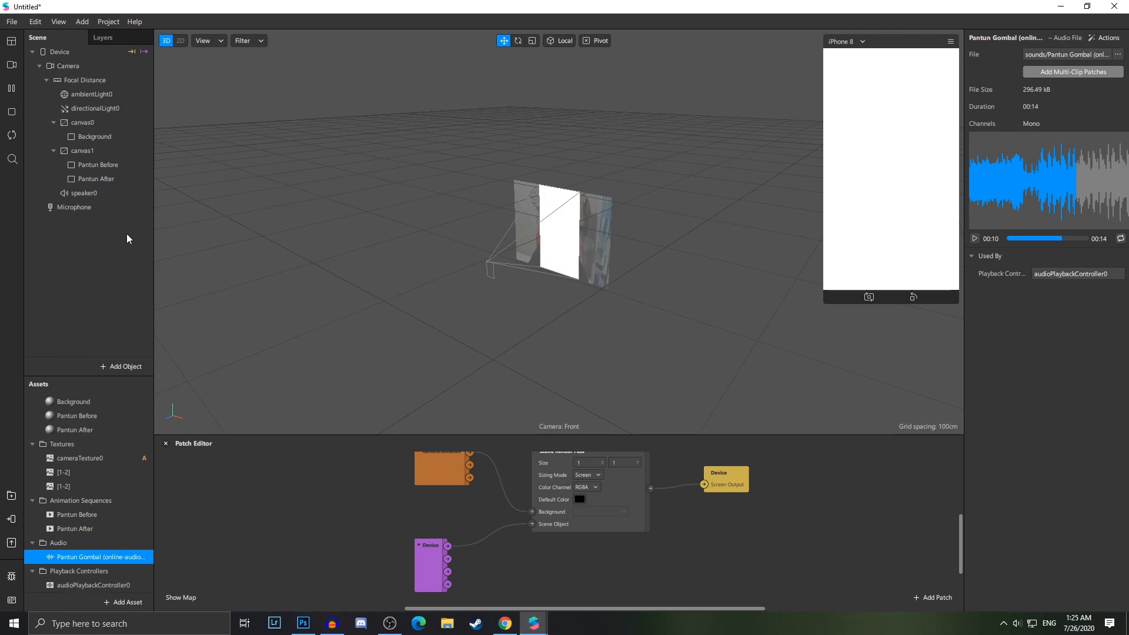
Inspect the properties of the Background, Pantun Before and Pantun After objects and the Pantun Before material
left_click(114, 139)
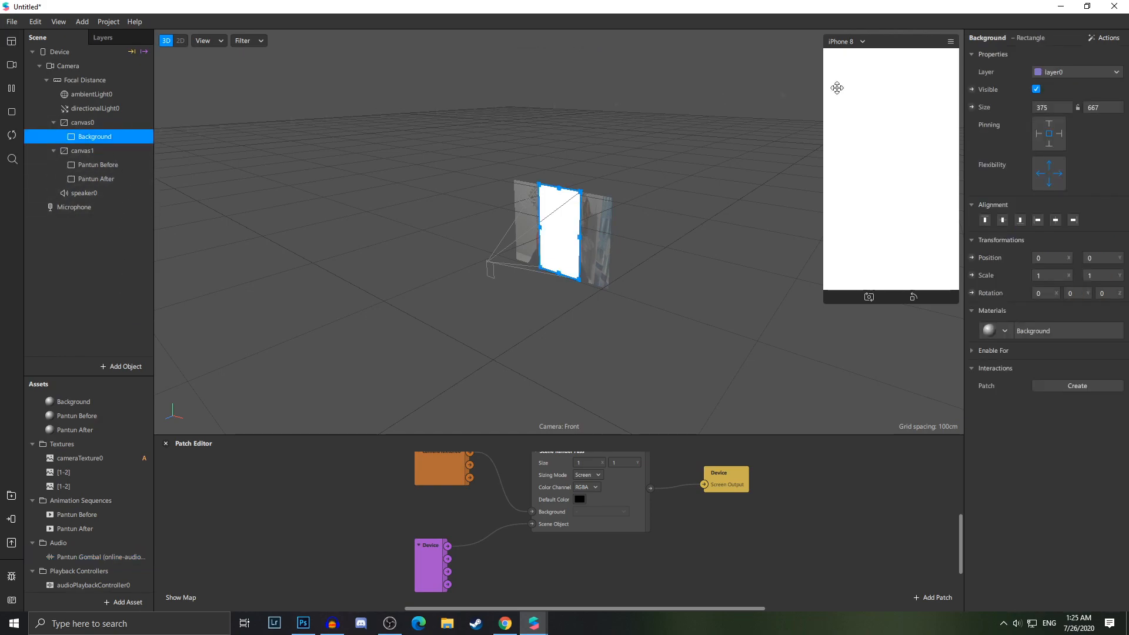
left_click(1036, 89)
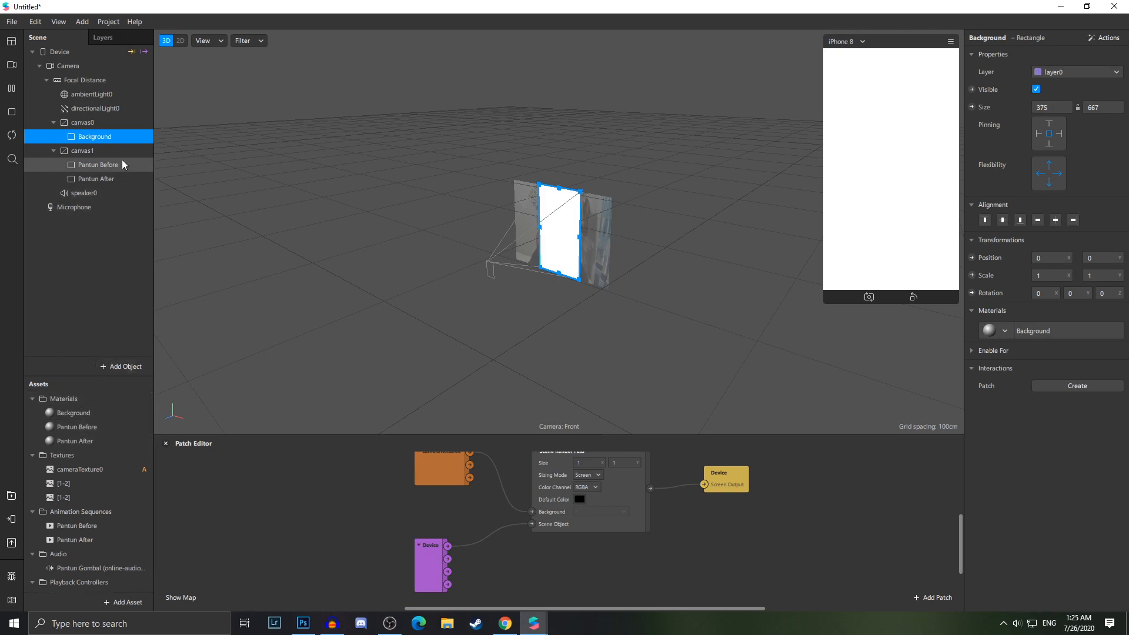
left_click(77, 428)
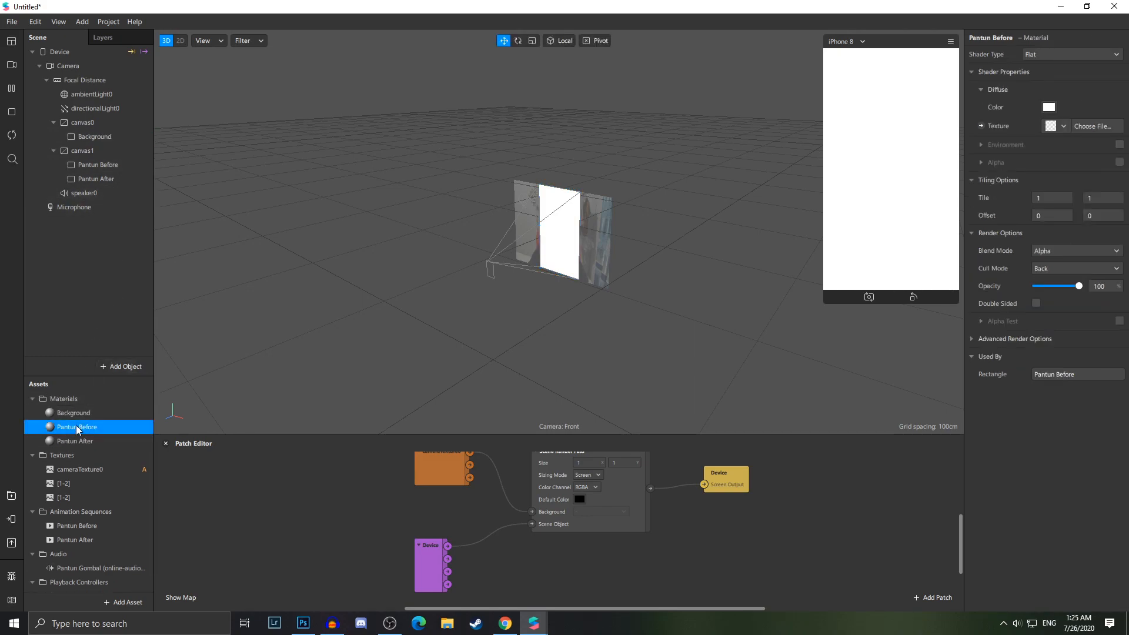
left_click(106, 165)
left_click(128, 178, "shift")
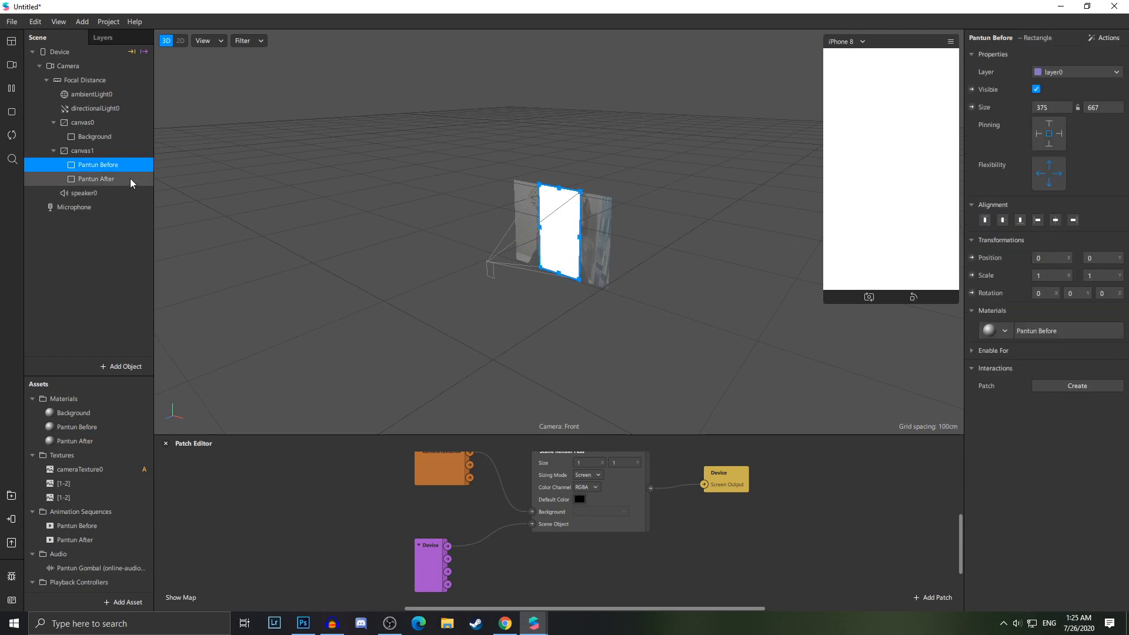
Hide the Pantun Before and Pantun After rectangles in the scene
left_click(1035, 89)
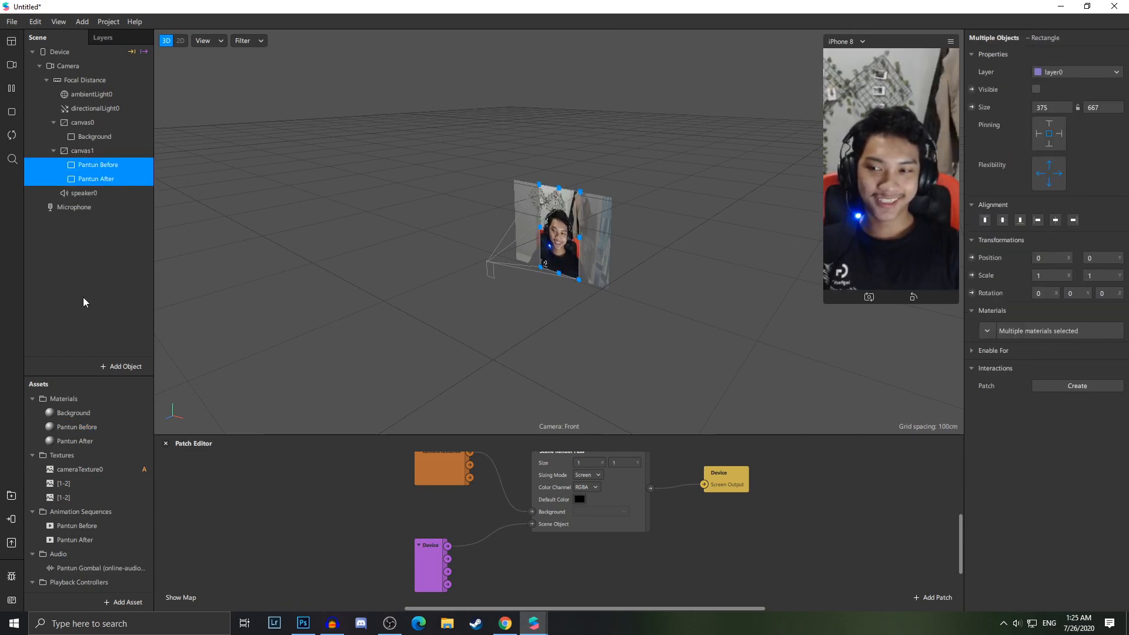
left_click(124, 246)
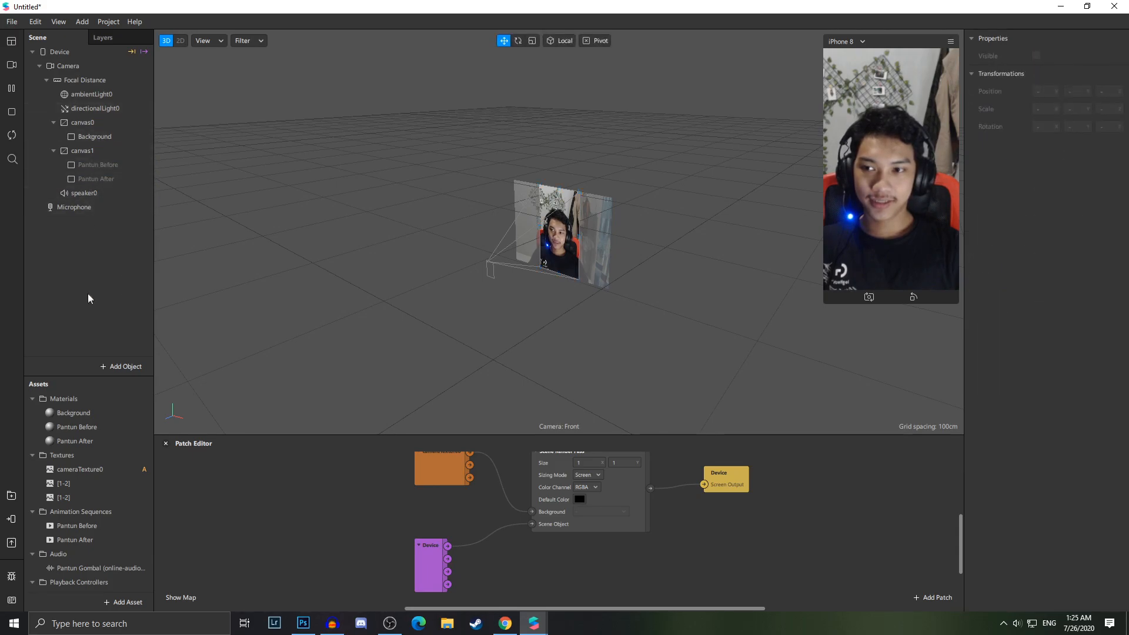
Add a Particle System emitter to the scene
right_click(98, 249)
mouse_move(126, 260)
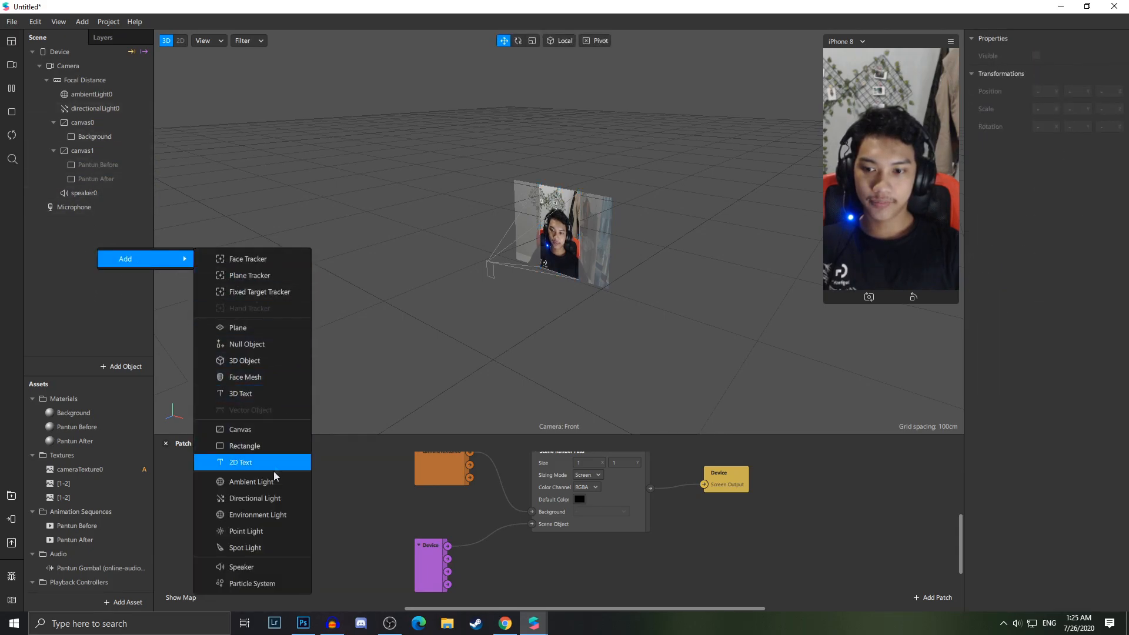
left_click(253, 583)
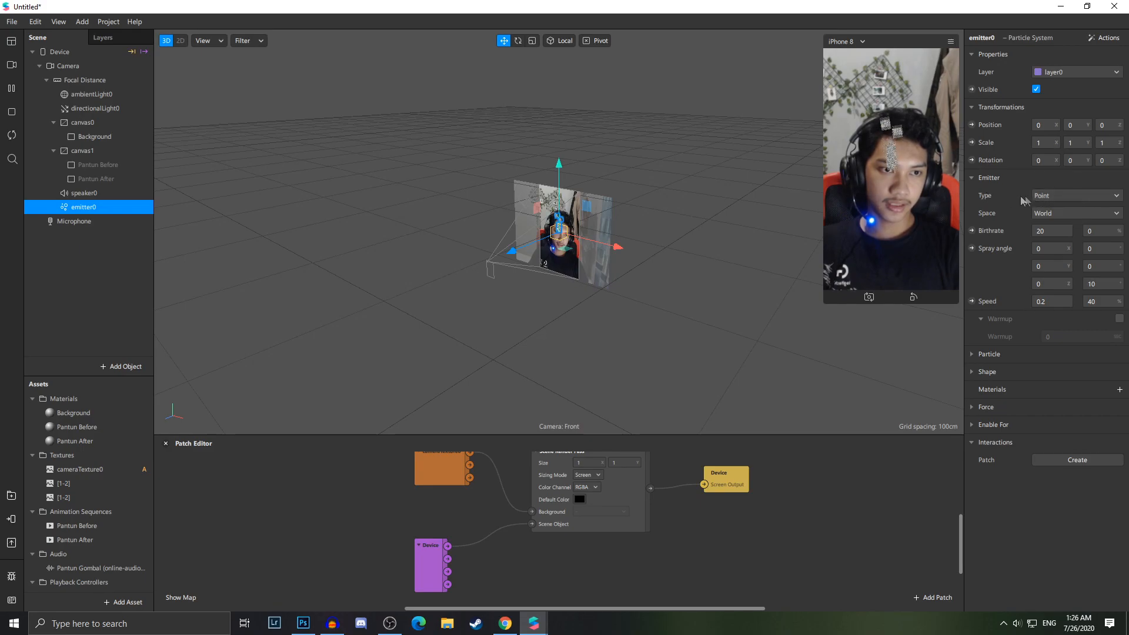
Set the emitter's type to Ring and its space to Local
left_click(1041, 195)
left_click(1044, 231)
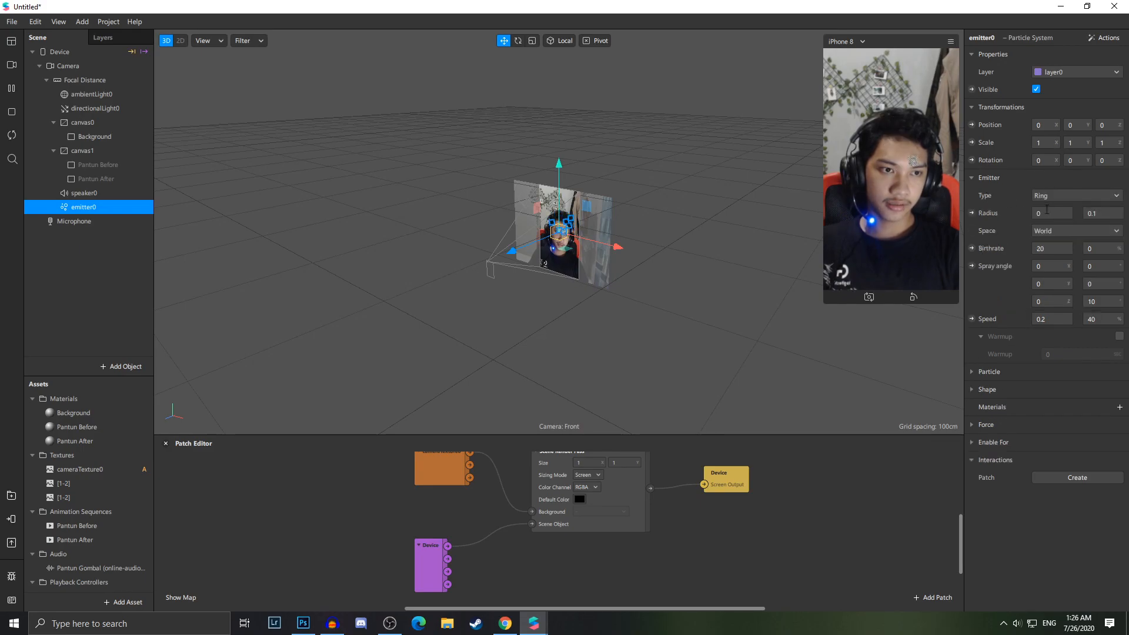
left_click(1056, 232)
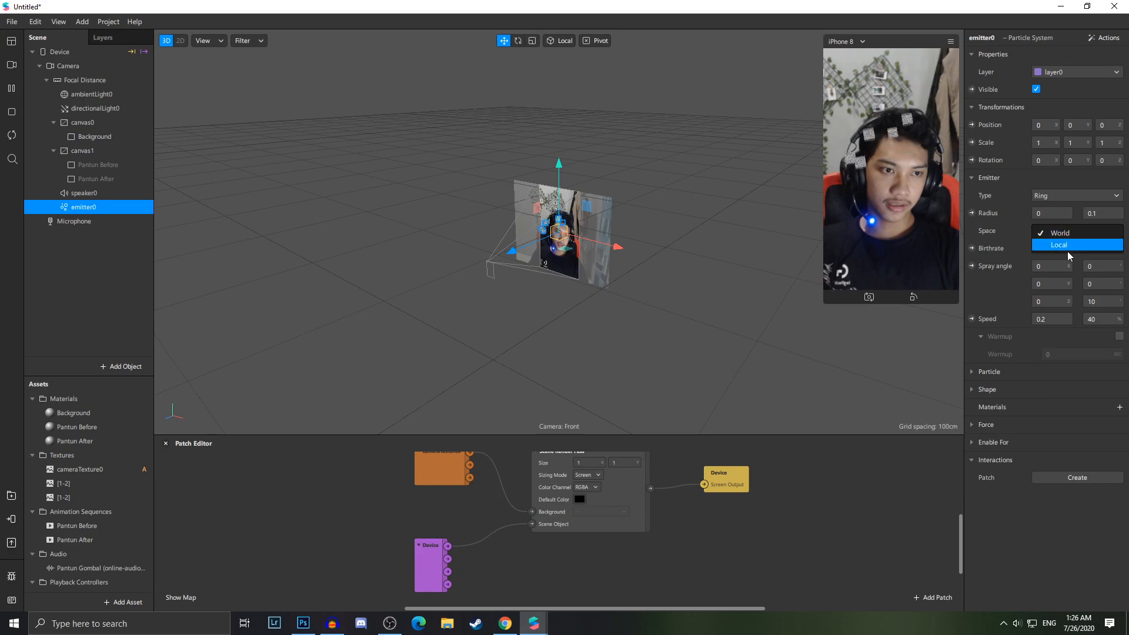
left_click(1068, 246)
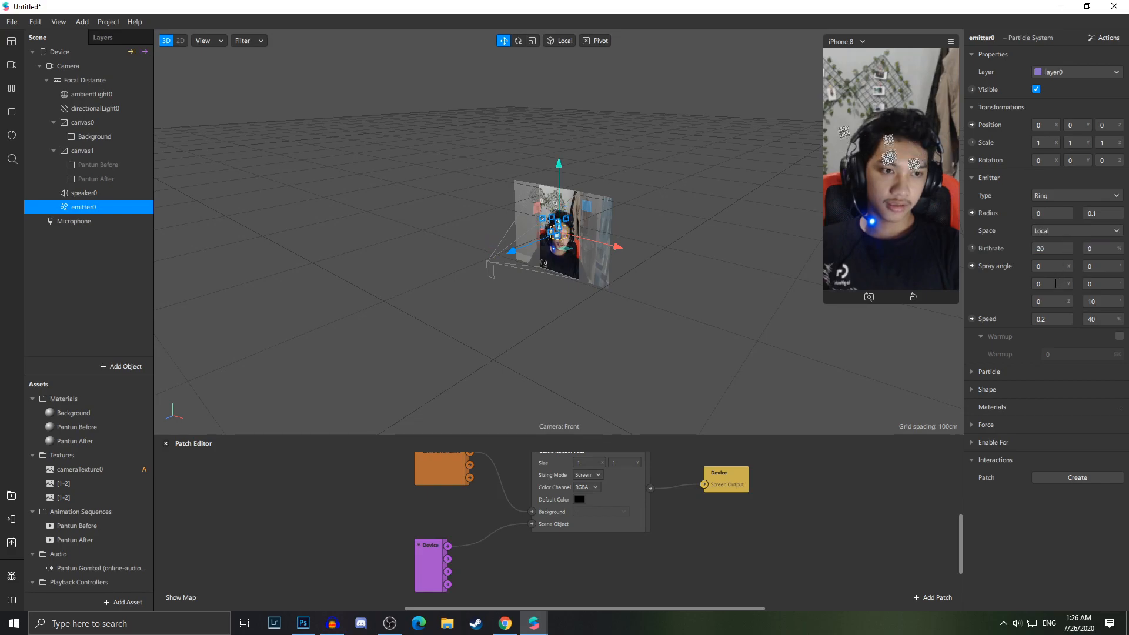
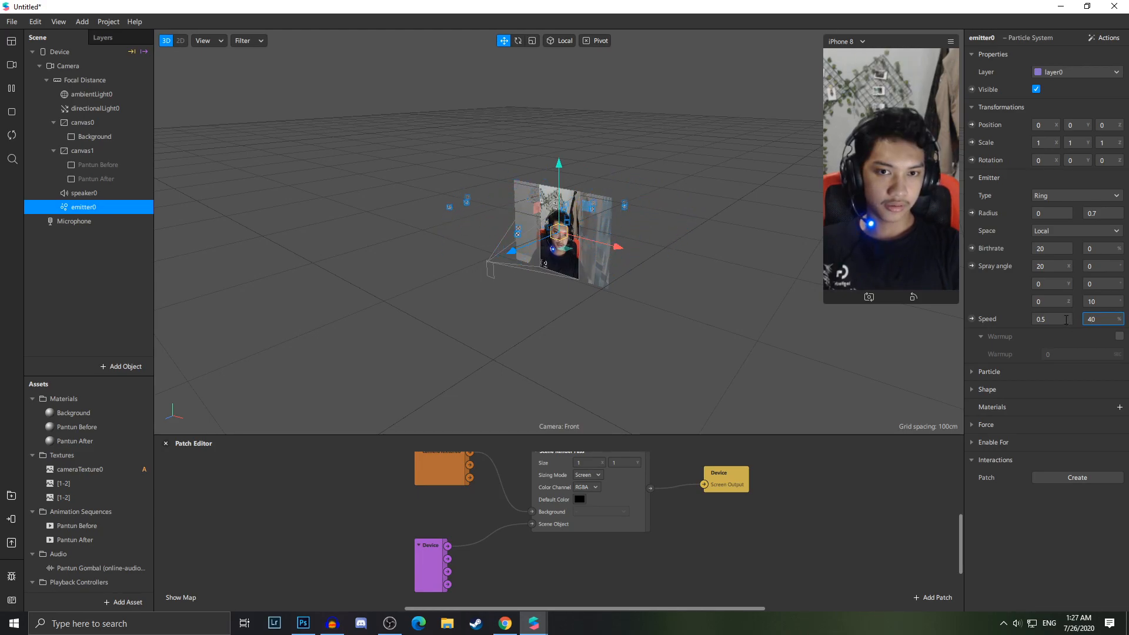
Open the emitter's Particle settings and set the scale variation to 0.02
left_click(971, 371)
scroll(1045, 395, "down", 1)
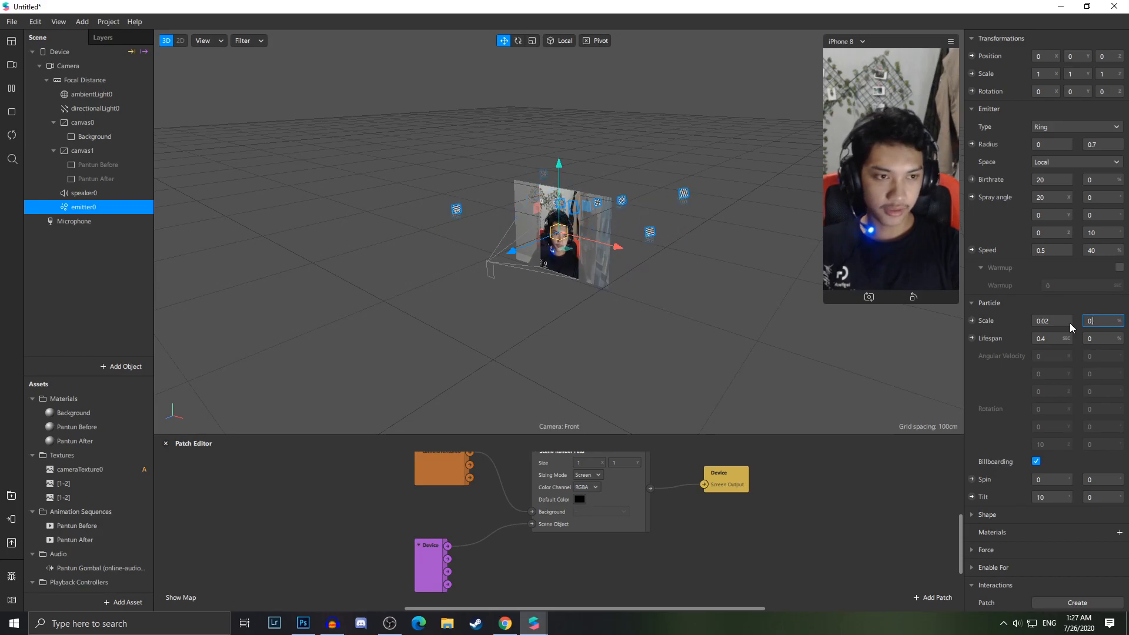
type("2")
key("Tab")
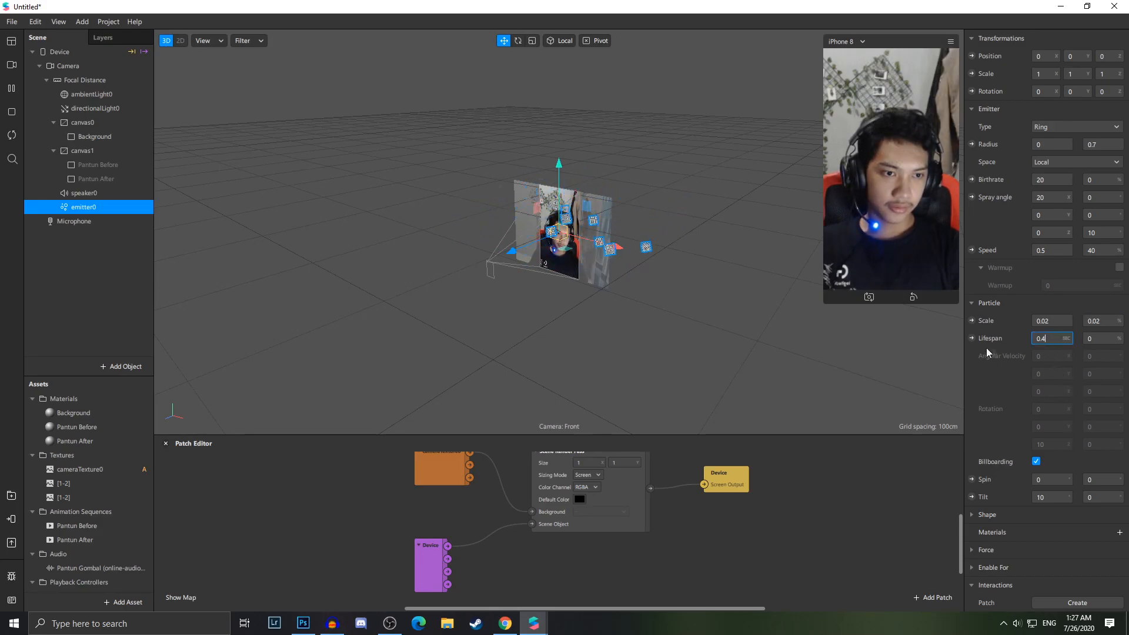
Set the particle spin to 15 with 40 variation and the tilt variation to 30
left_click(1051, 480)
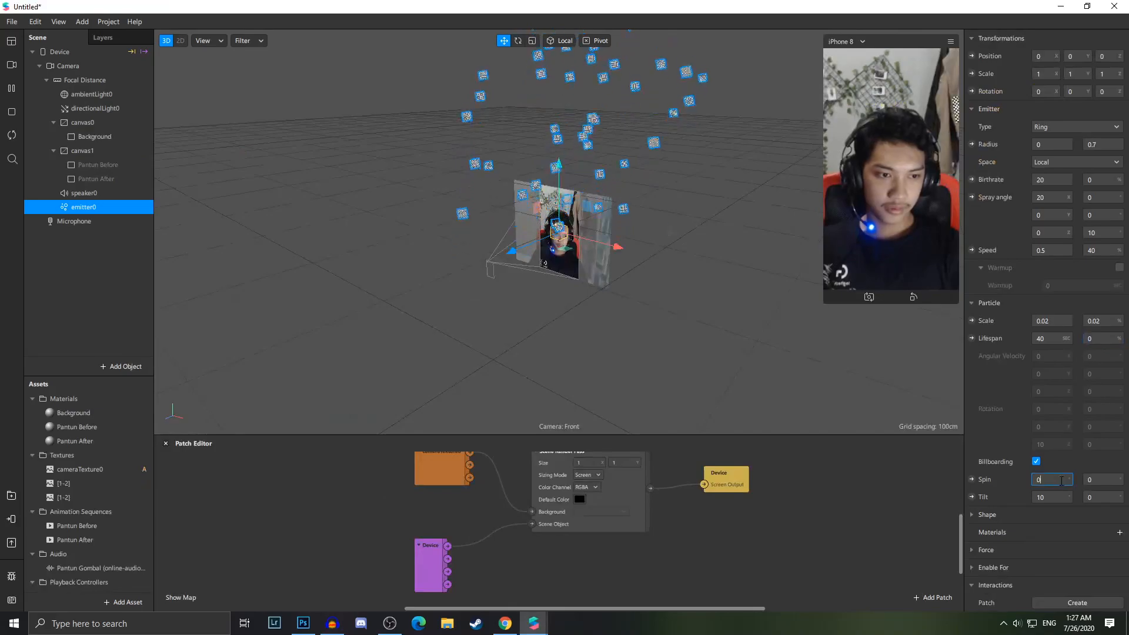
type("15")
key("Tab")
type("40")
key("Tab")
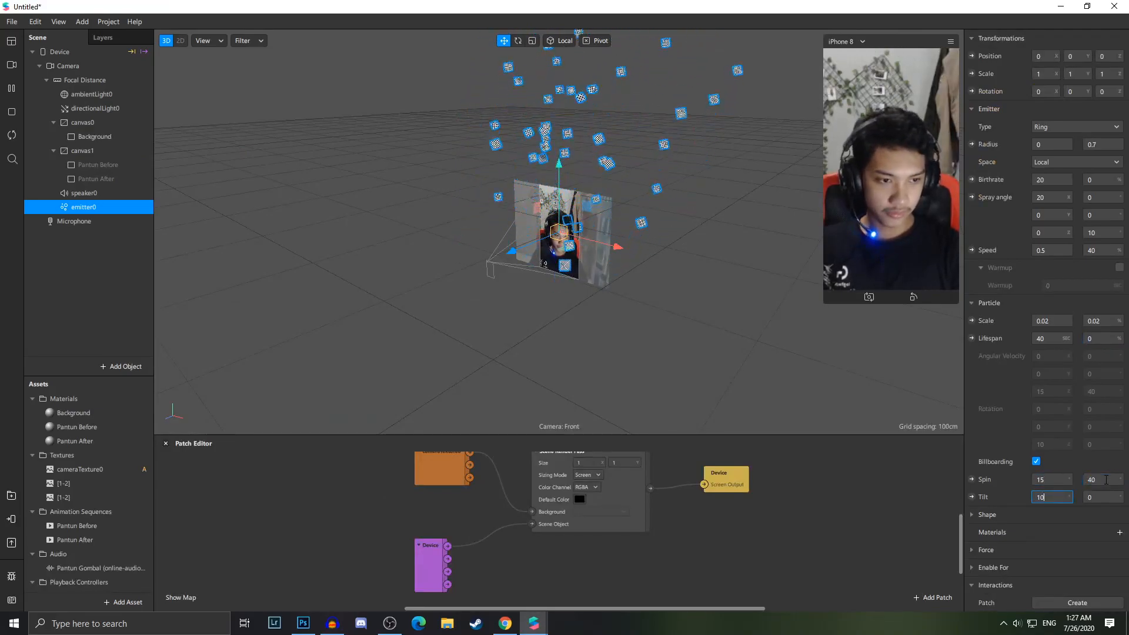
type("35")
key("Return")
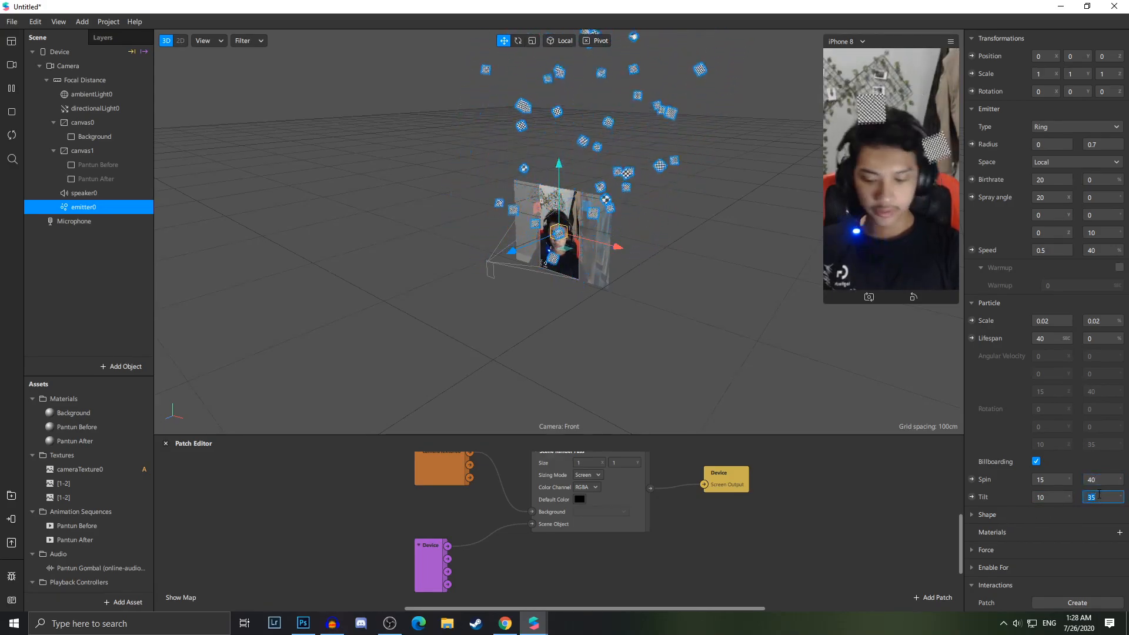
Create a new material for the emitter's particles
left_click(1118, 532)
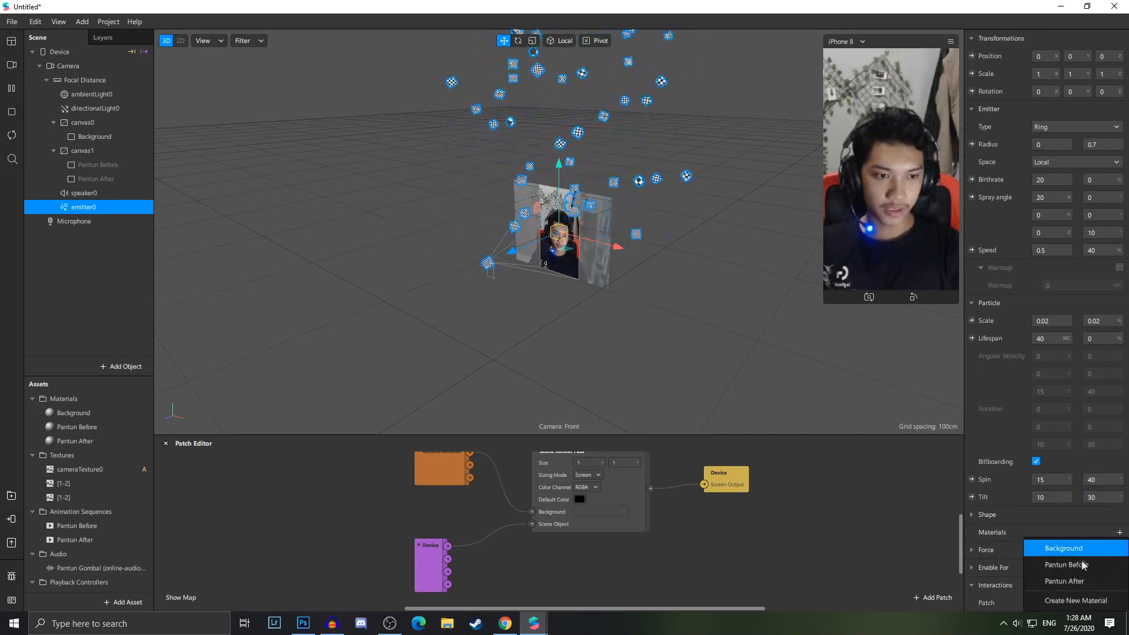
left_click(1069, 600)
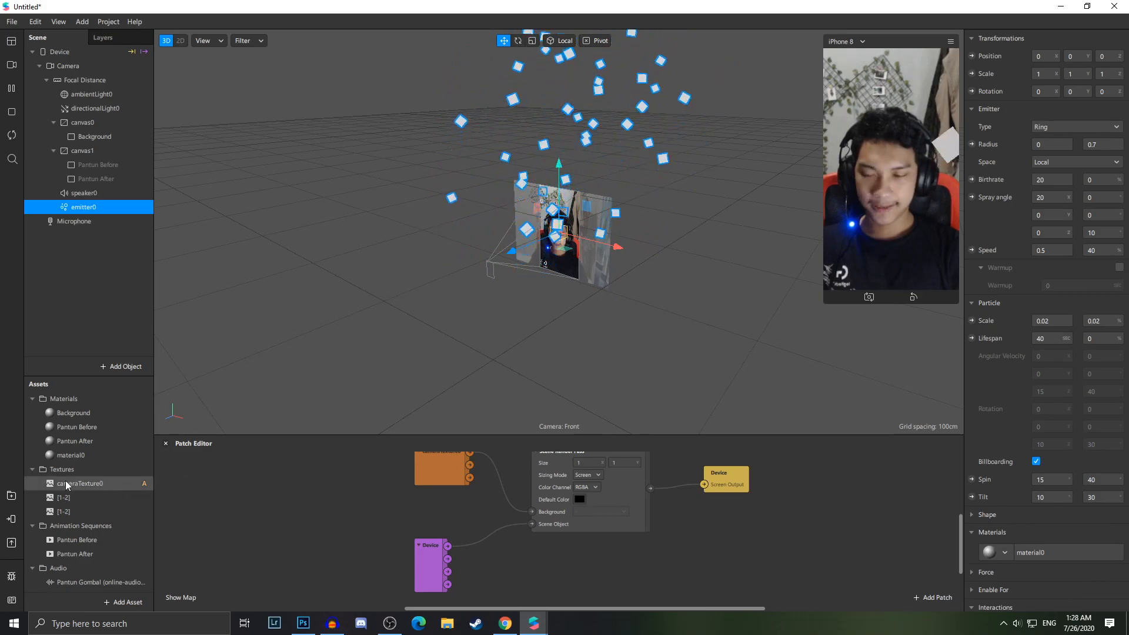
Rename the new material as Particle
left_click(65, 455)
right_click(71, 456)
left_click(103, 464)
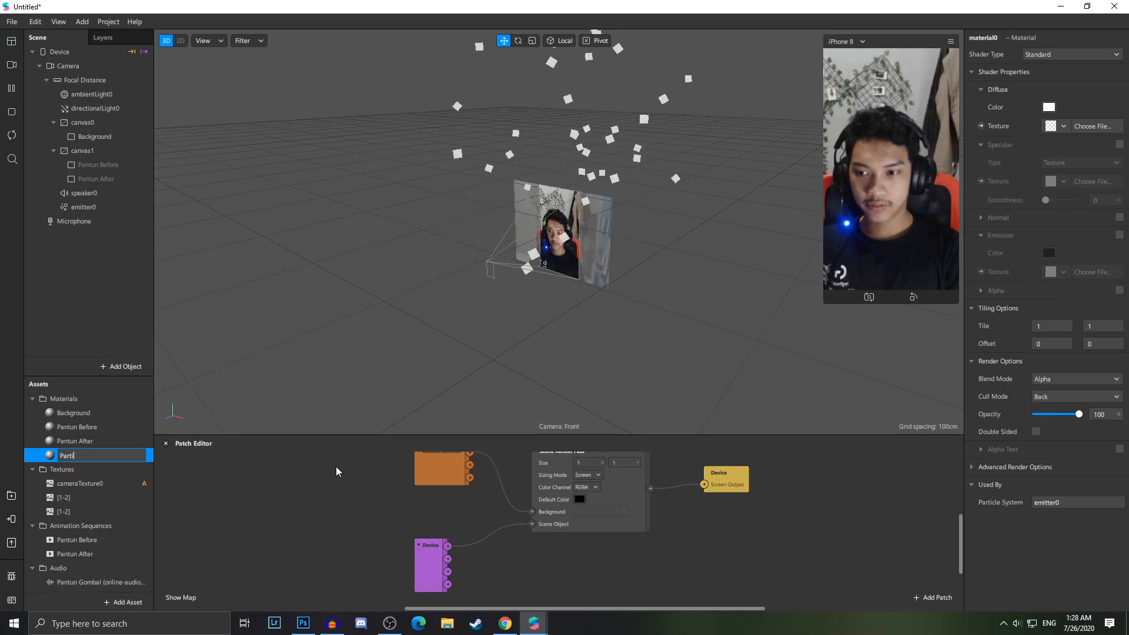
type("Particle")
key("Return")
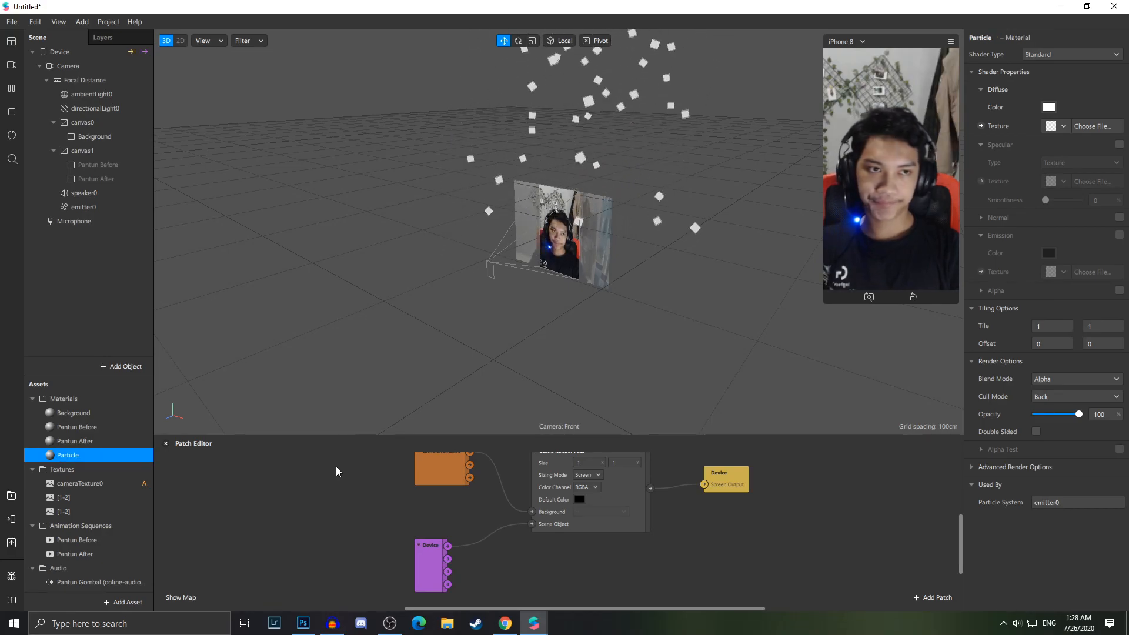
Set the Particle material's shader type to Flat
left_click(1037, 55)
left_click(1035, 70)
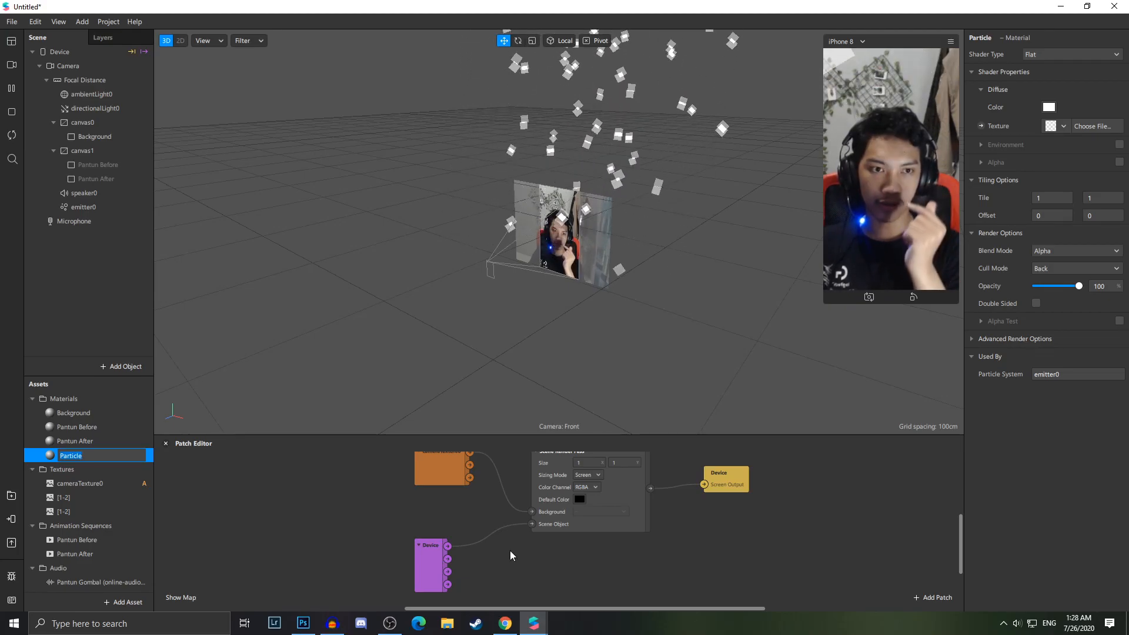
Switch to the browser and search Google Images for EMOJI LOVE HAND PNG
left_click(505, 623)
left_click(235, 31)
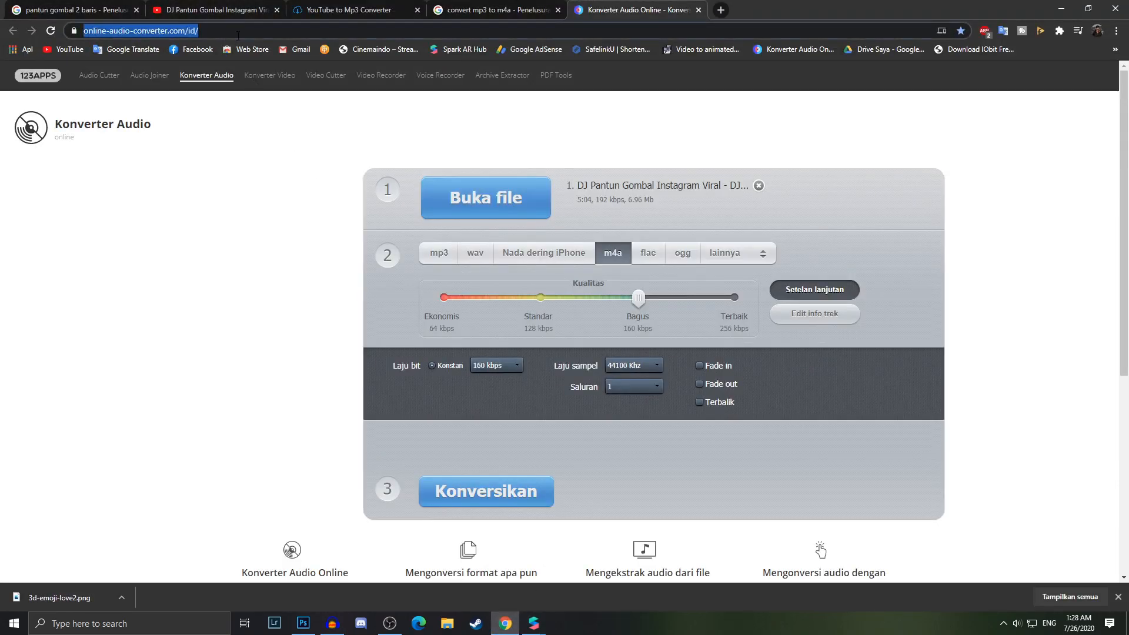
type("EMOJI LOVE")
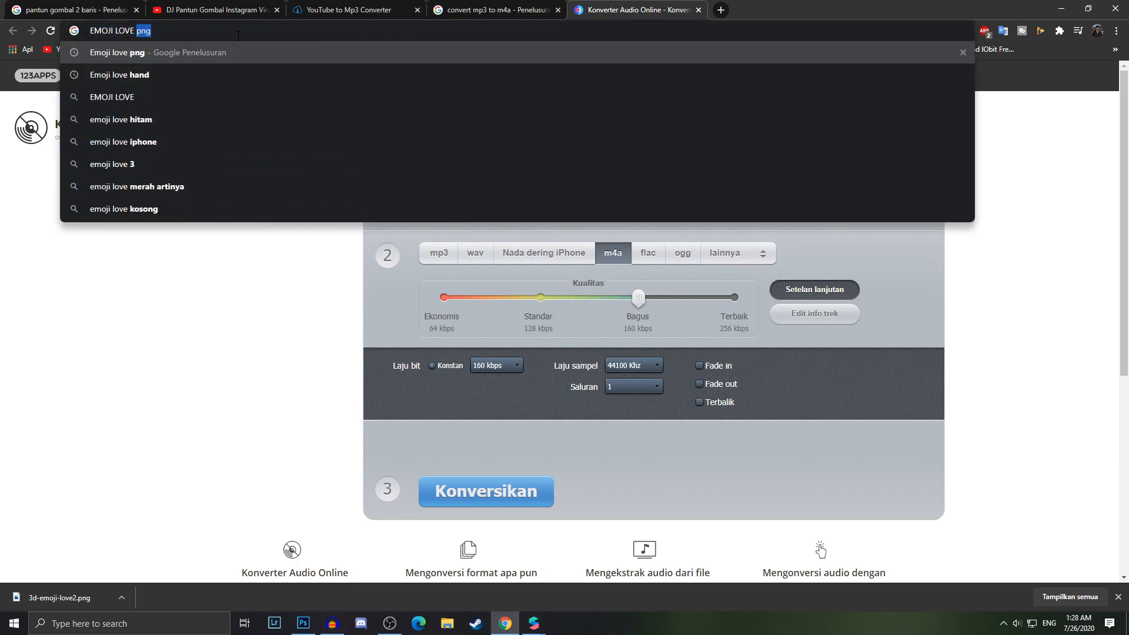
type(" HAND PNG")
key("Return")
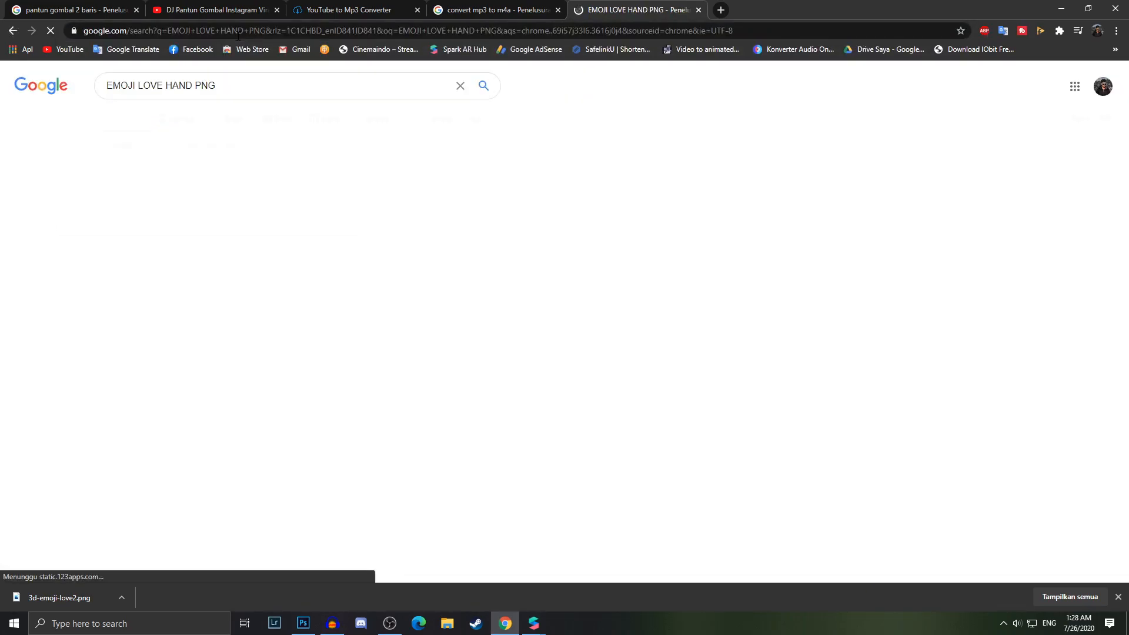
left_click(183, 119)
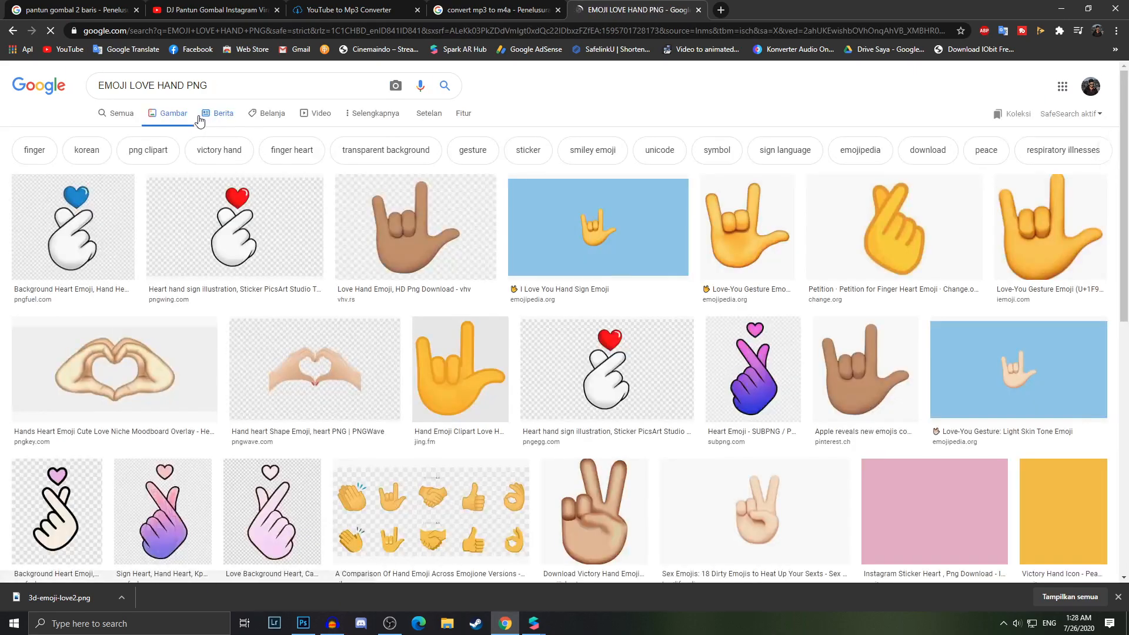
Browse the image results for a suitable love-hand emoji
scroll(217, 270, "down", 5)
scroll(250, 433, "up", 4)
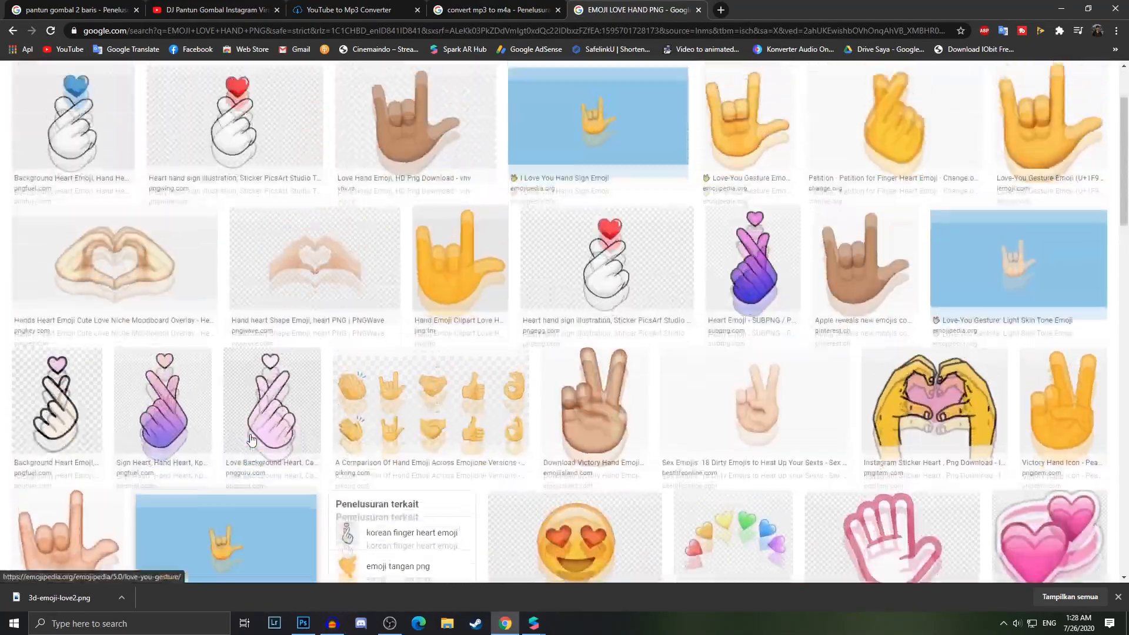
scroll(241, 435, "up", 2)
scroll(232, 434, "down", 2)
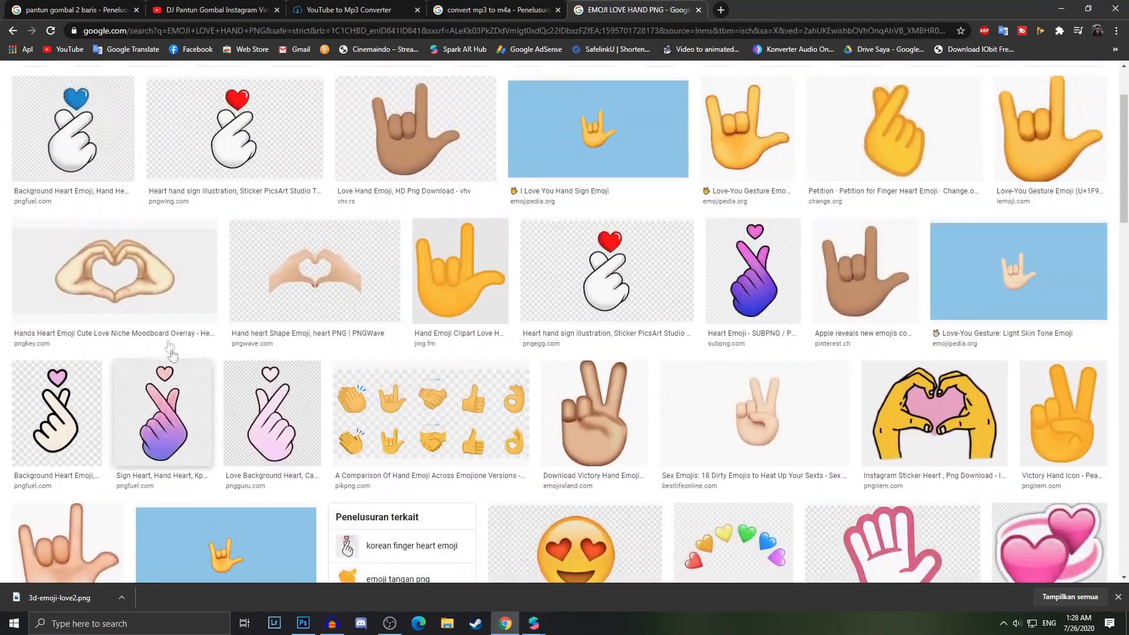
left_click(88, 139)
scroll(165, 294, "down", 4)
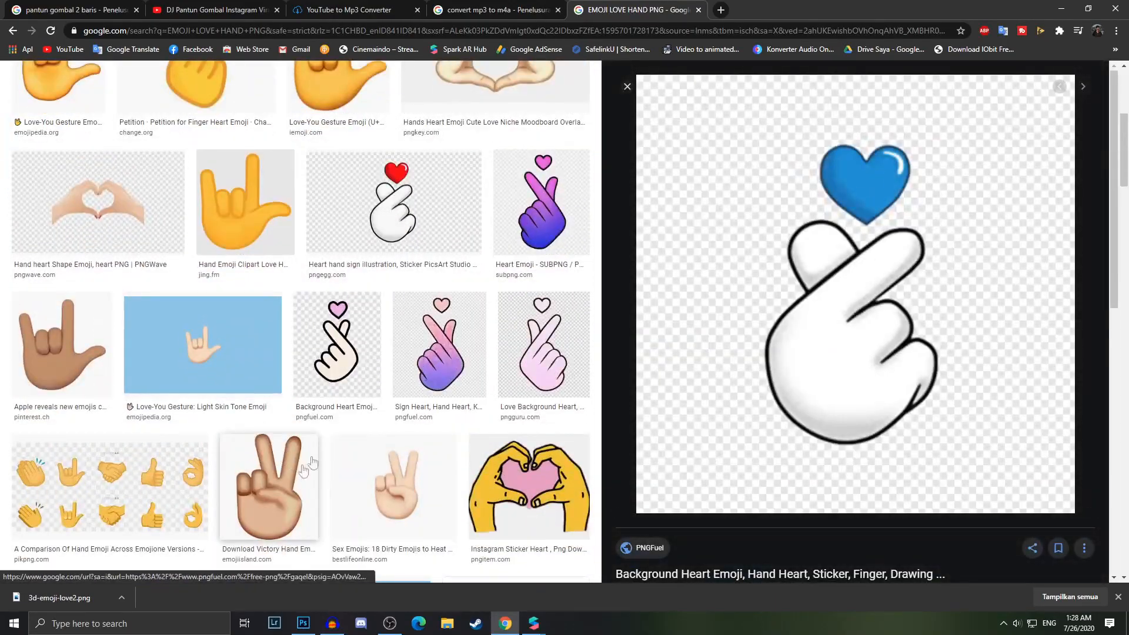
left_click(626, 87)
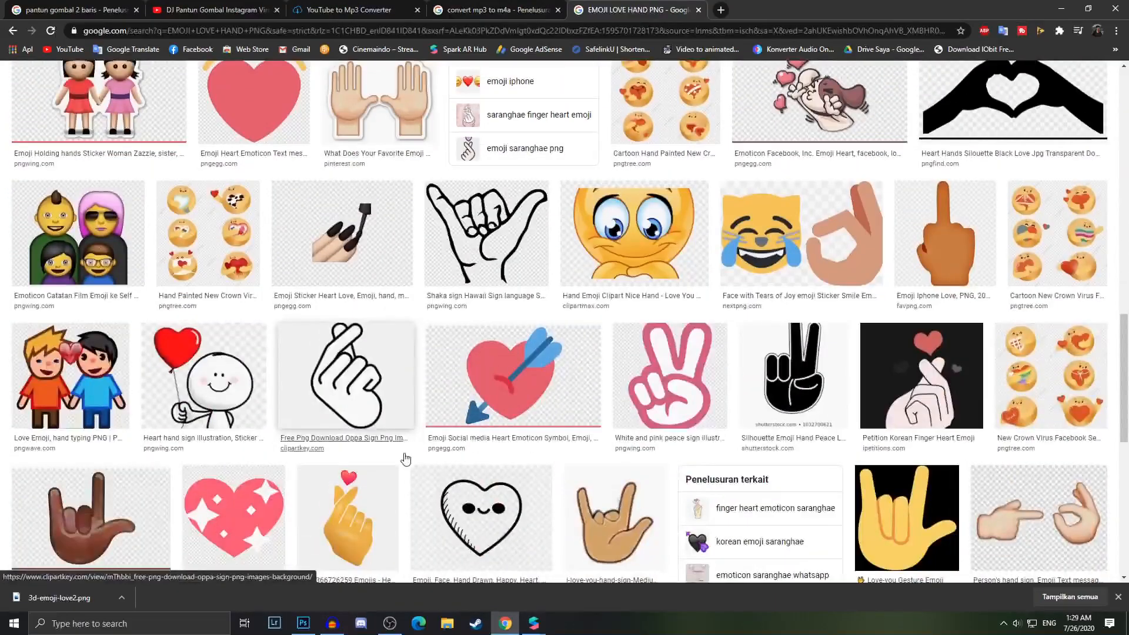
scroll(431, 441, "up", 5)
scroll(431, 441, "up", 2)
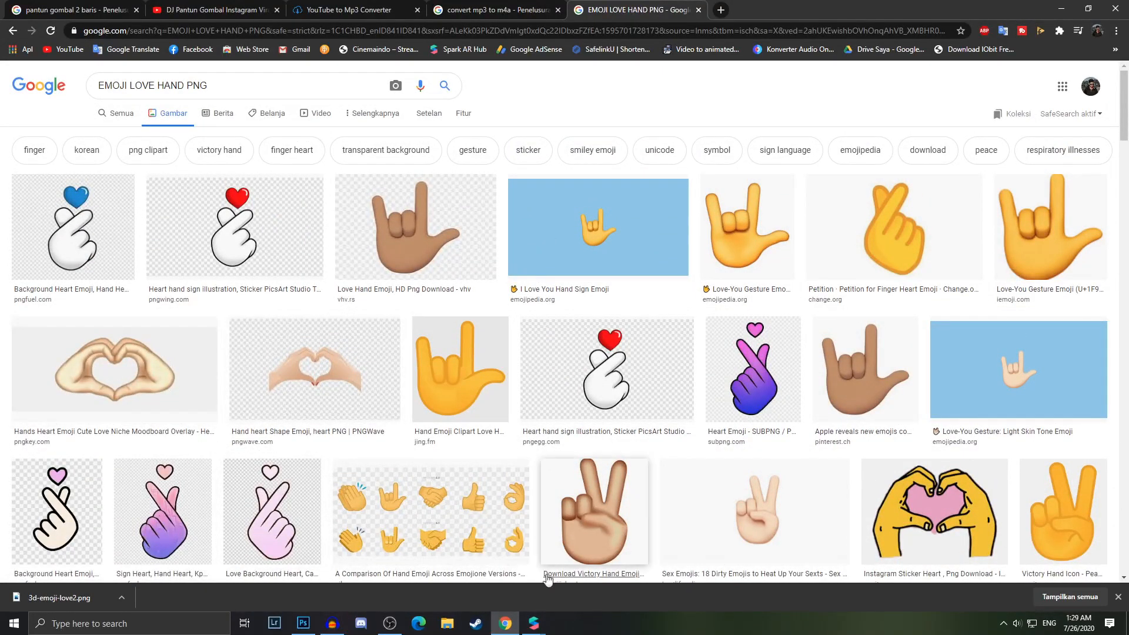
Back in Spark AR, set the Particle material's diffuse texture to Emoji Love Hand.png from drive DATA (E:)
left_click(535, 623)
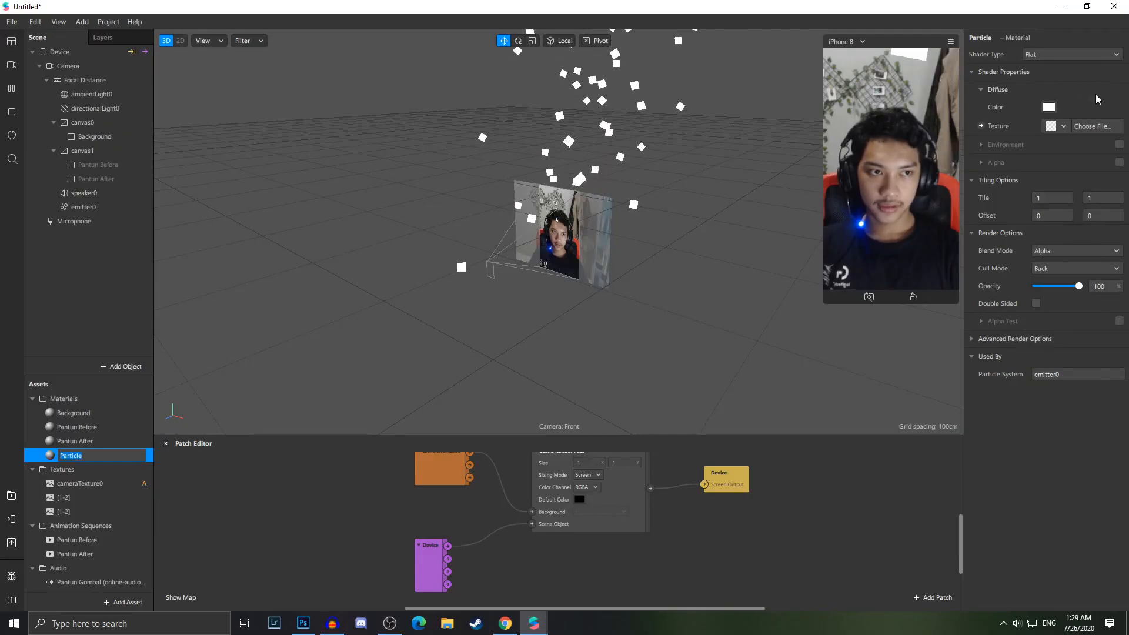
left_click(1098, 127)
scroll(252, 504, "down", 2)
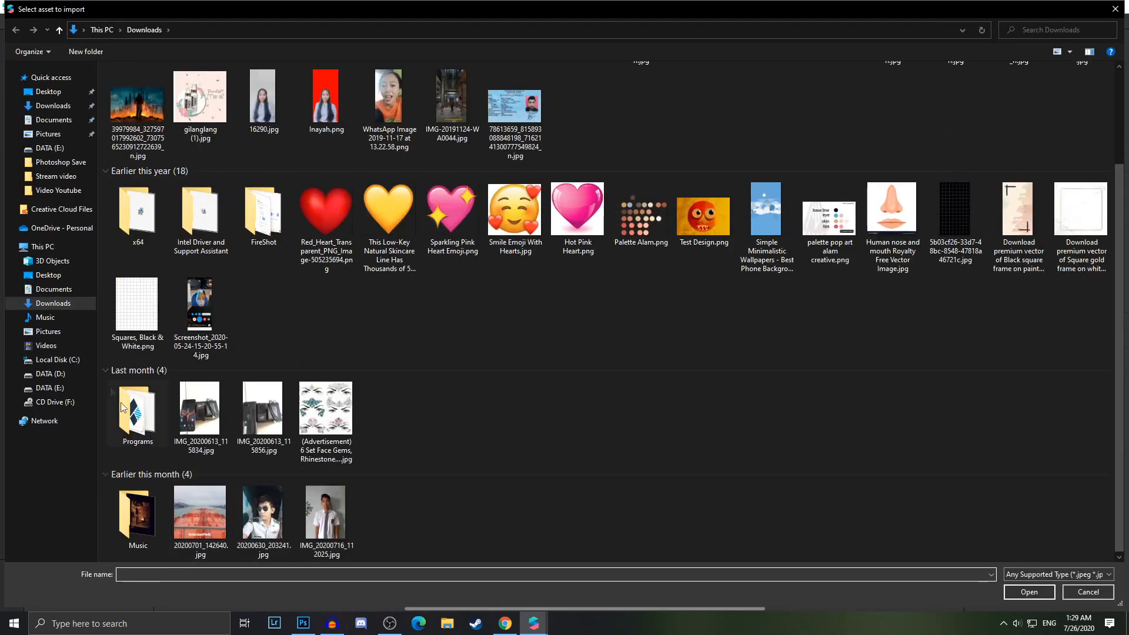
left_click(78, 388)
scroll(595, 494, "down", 10)
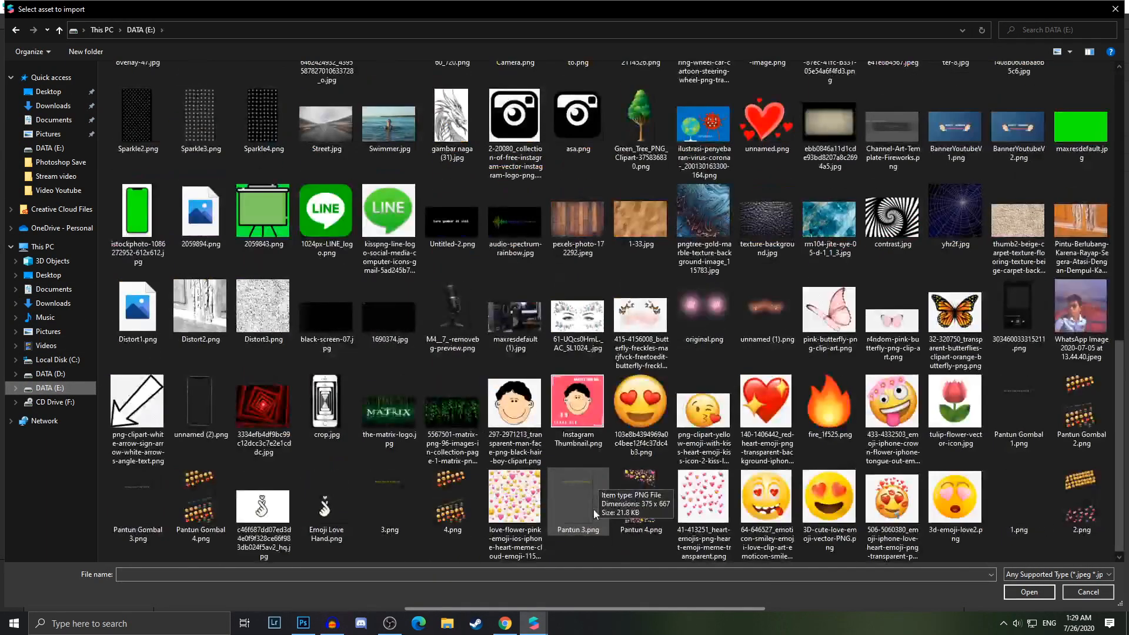
double_click(325, 507)
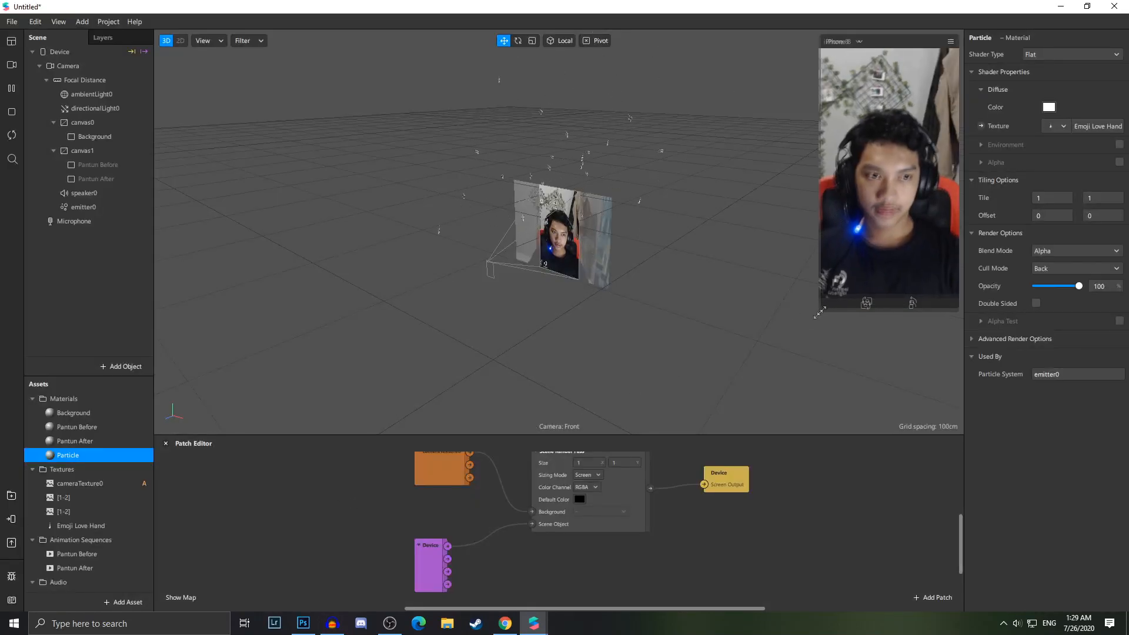
Inspect the Emoji Love Hand texture's properties and switch the viewport to 2D
left_click_drag(823, 297, 797, 346)
left_click(80, 525)
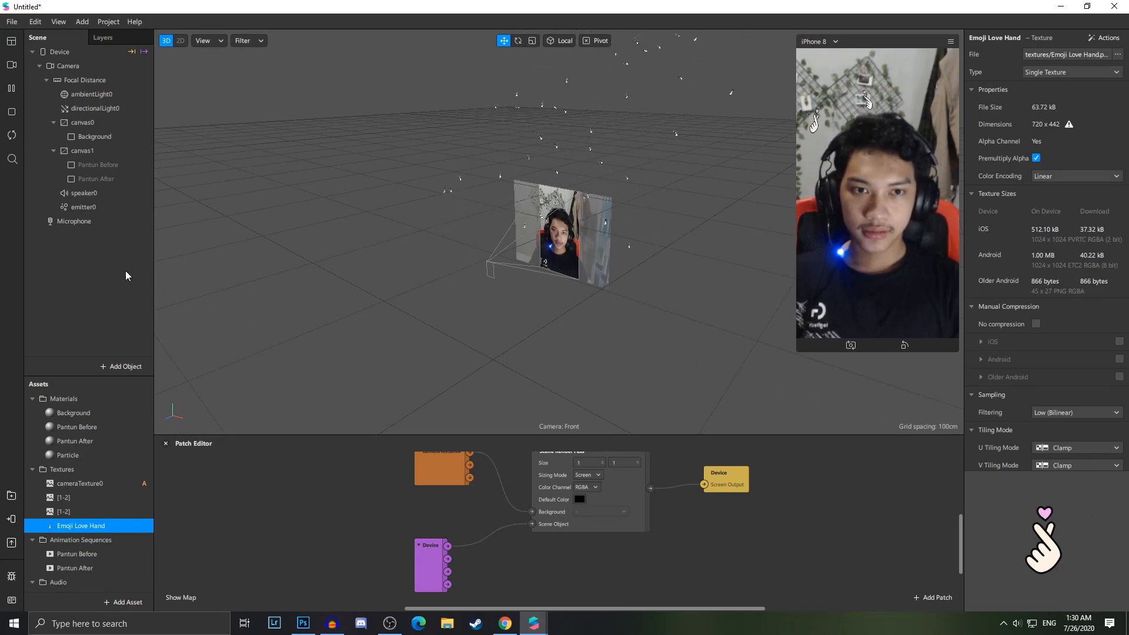
left_click_drag(800, 348, 759, 399)
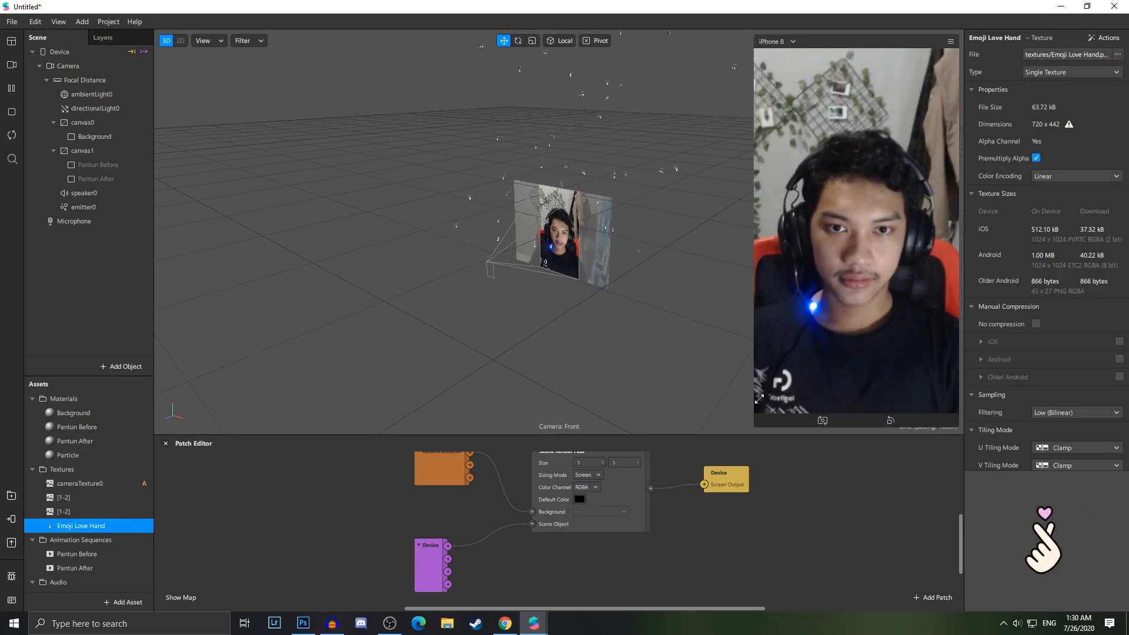
left_click(180, 41)
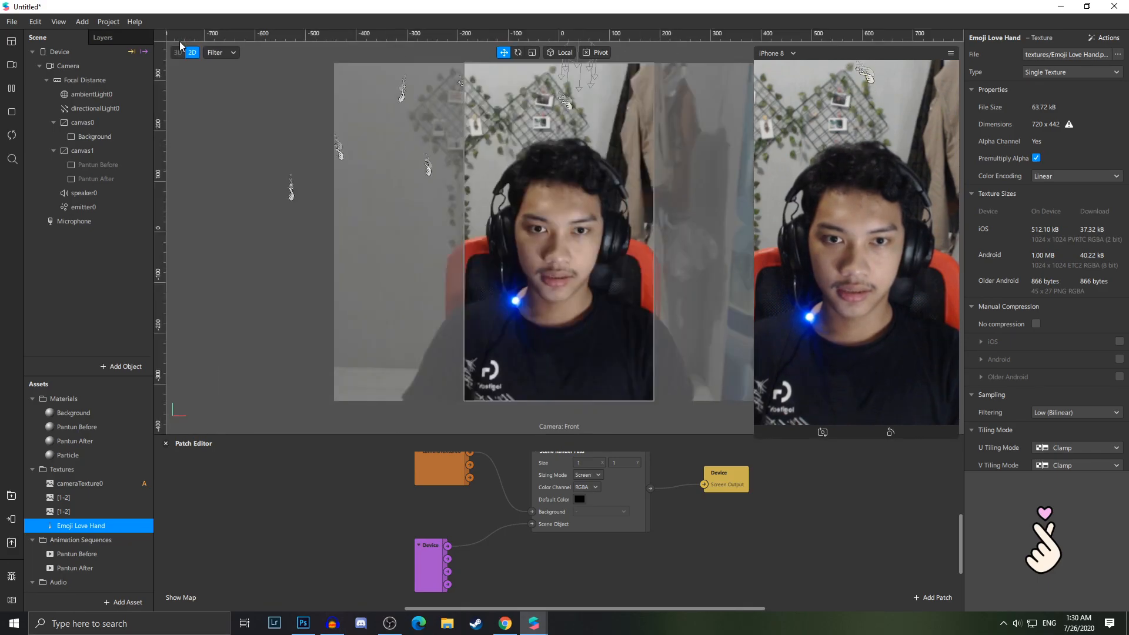
Rotate the emitter about -140 degrees around its Z axis
left_click(92, 207)
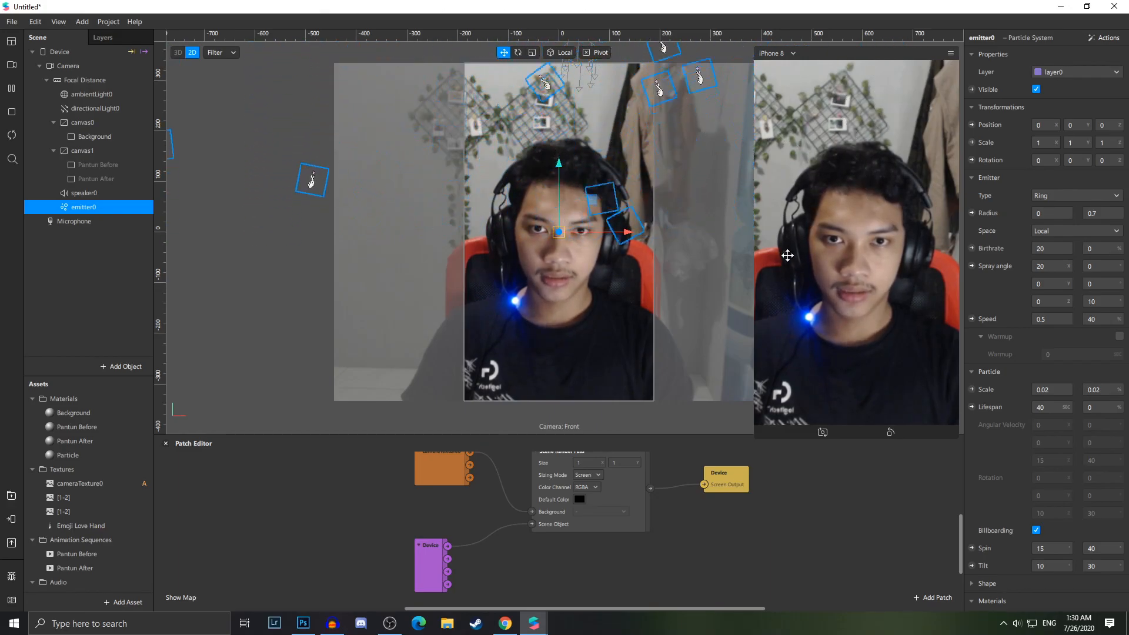
left_click(518, 53)
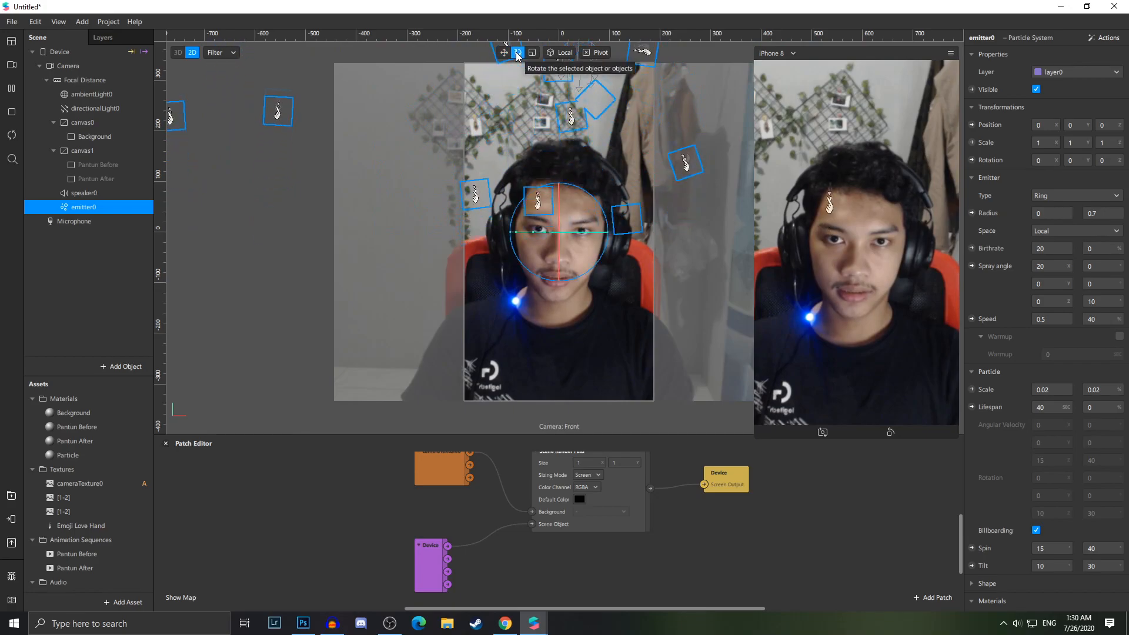
left_click_drag(601, 208, 510, 404)
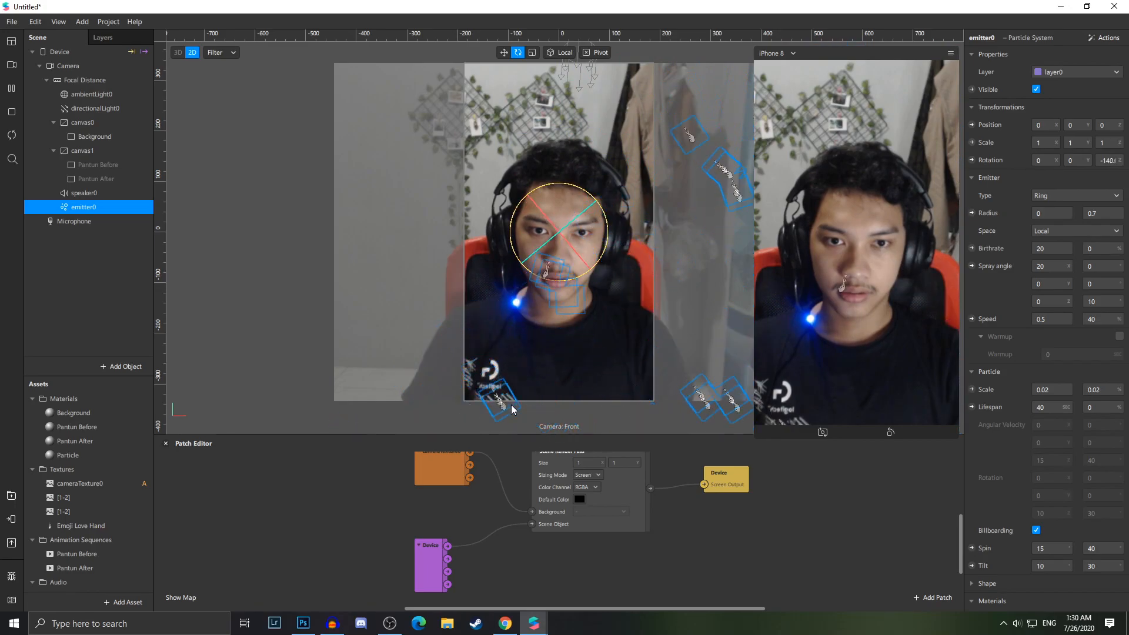
Move the emitter toward the upper left of the camera frame
key("w")
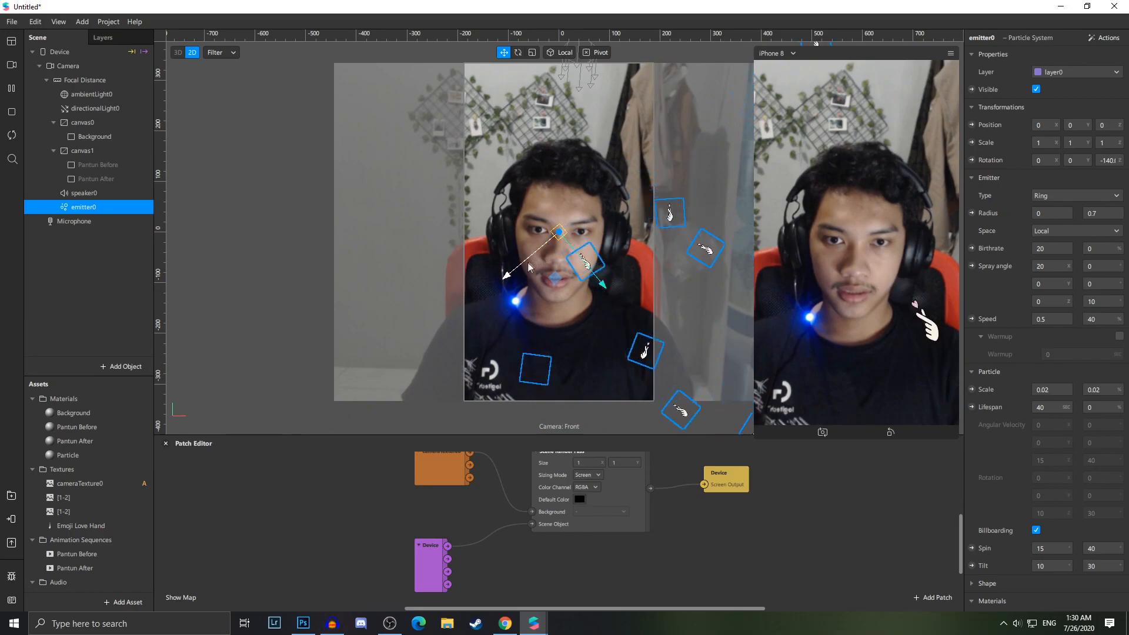
left_click_drag(598, 282, 552, 229)
left_click_drag(465, 222, 492, 203)
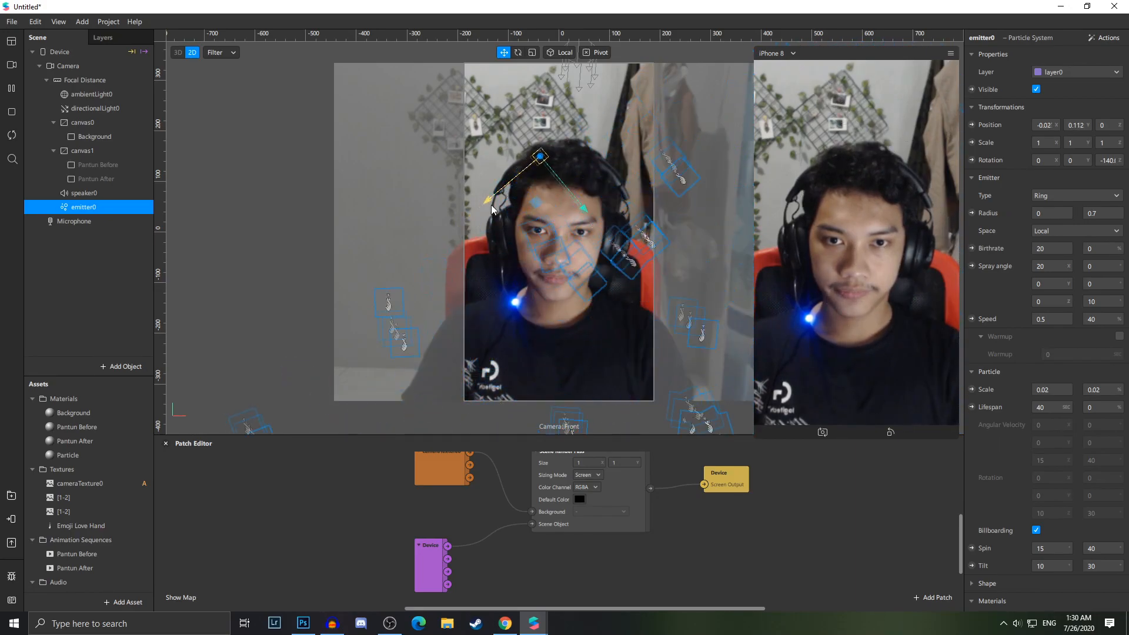
left_click_drag(585, 207, 527, 122)
left_click(418, 201)
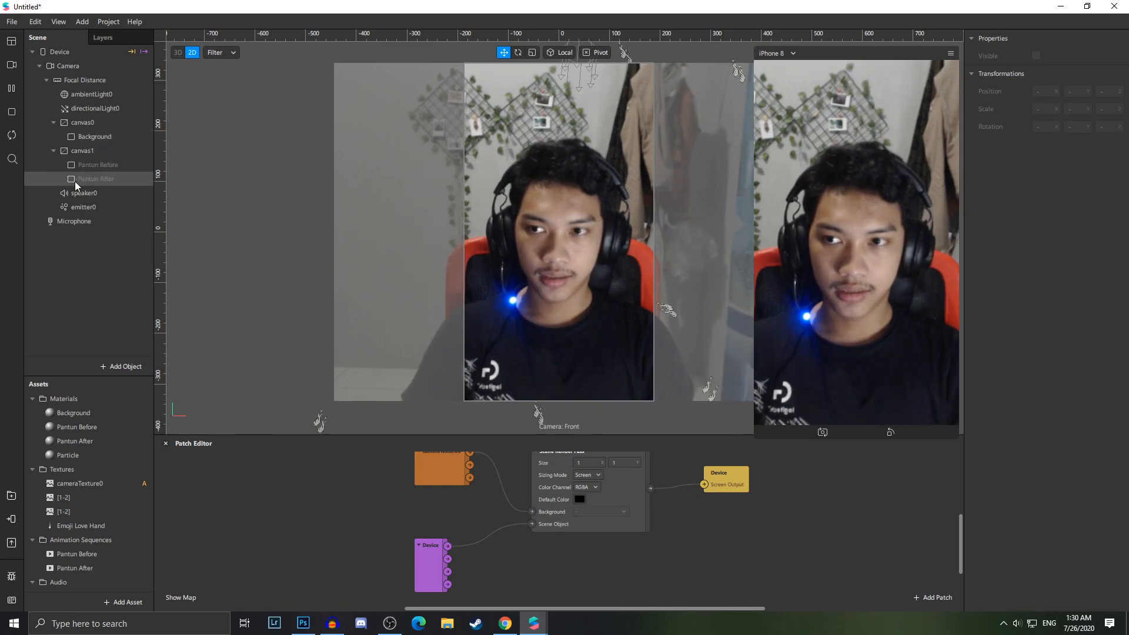
left_click(86, 208)
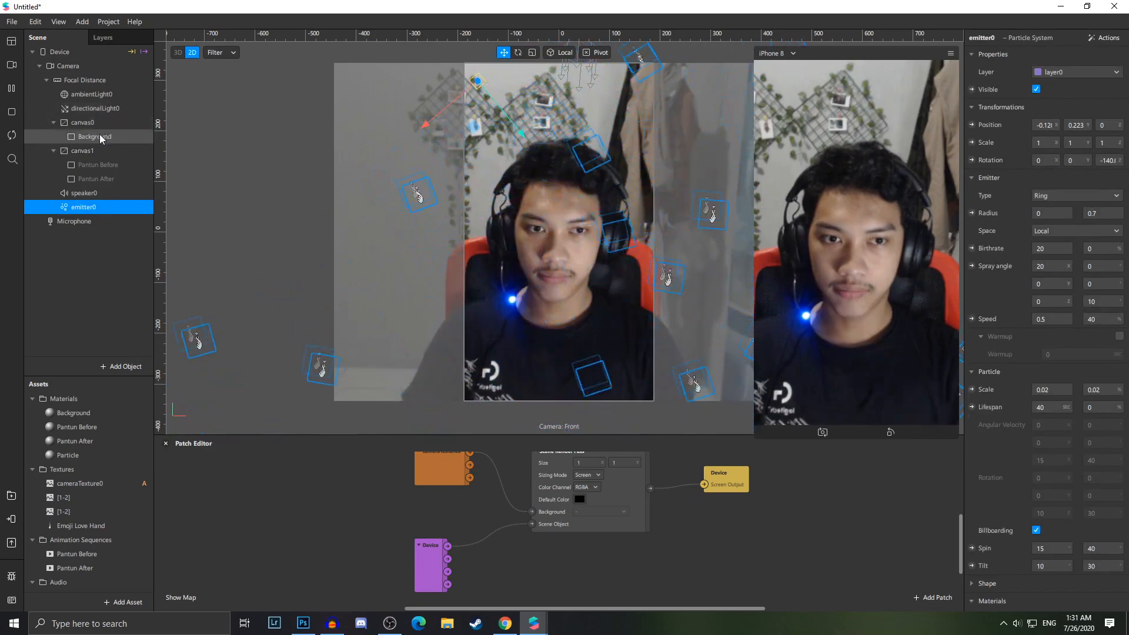
Inspect the Particle material's advanced render options
left_click(100, 136)
left_click(101, 209)
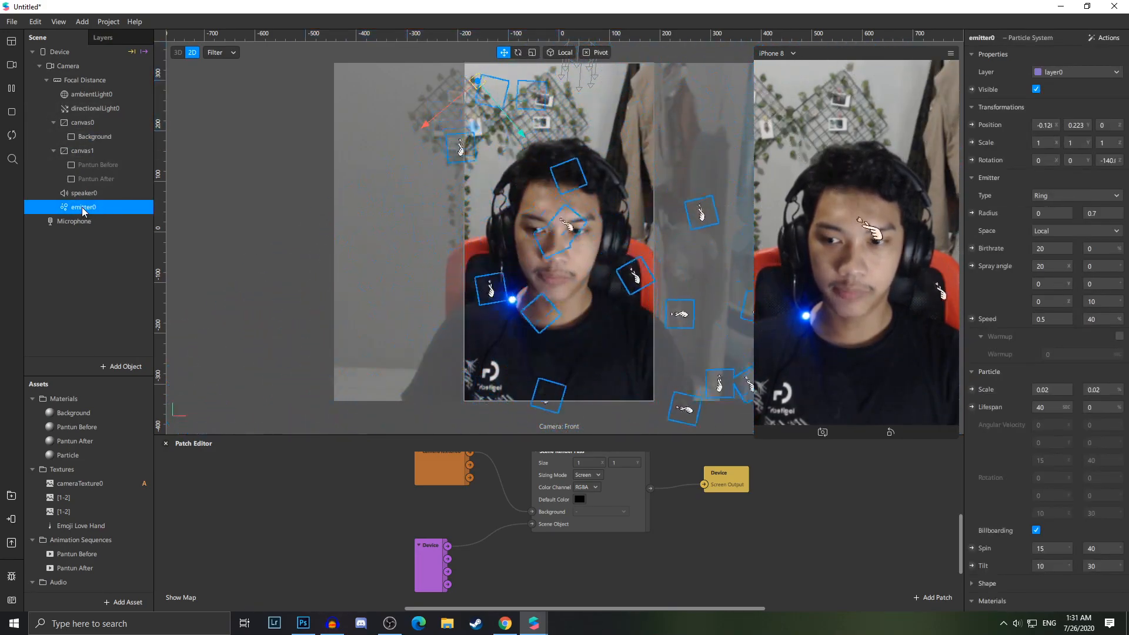
double_click(76, 455)
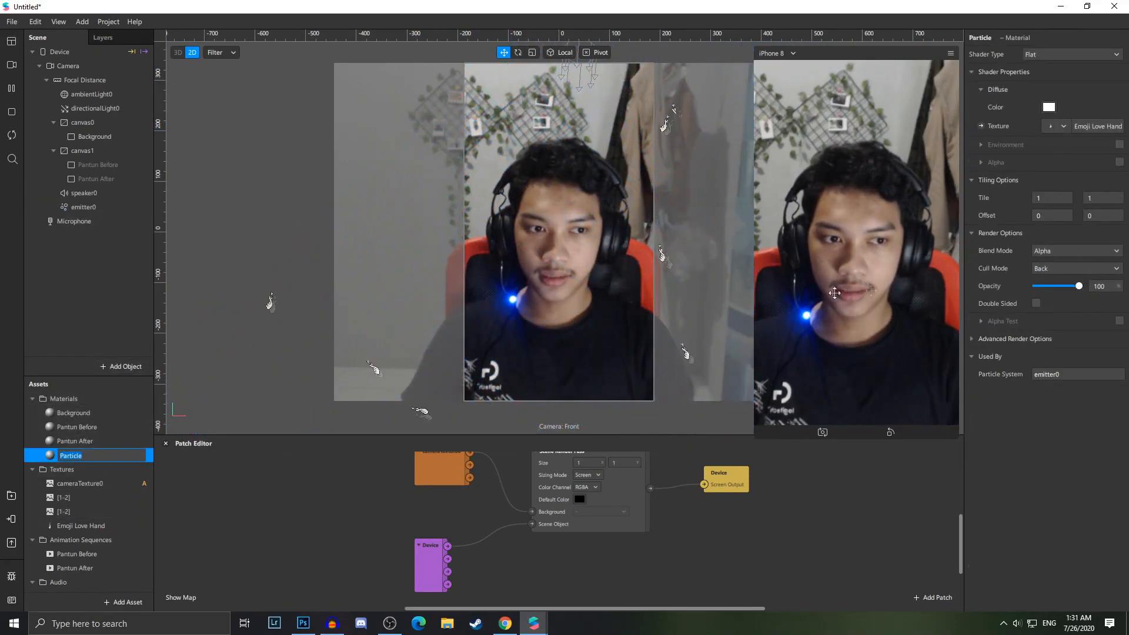
left_click(972, 339)
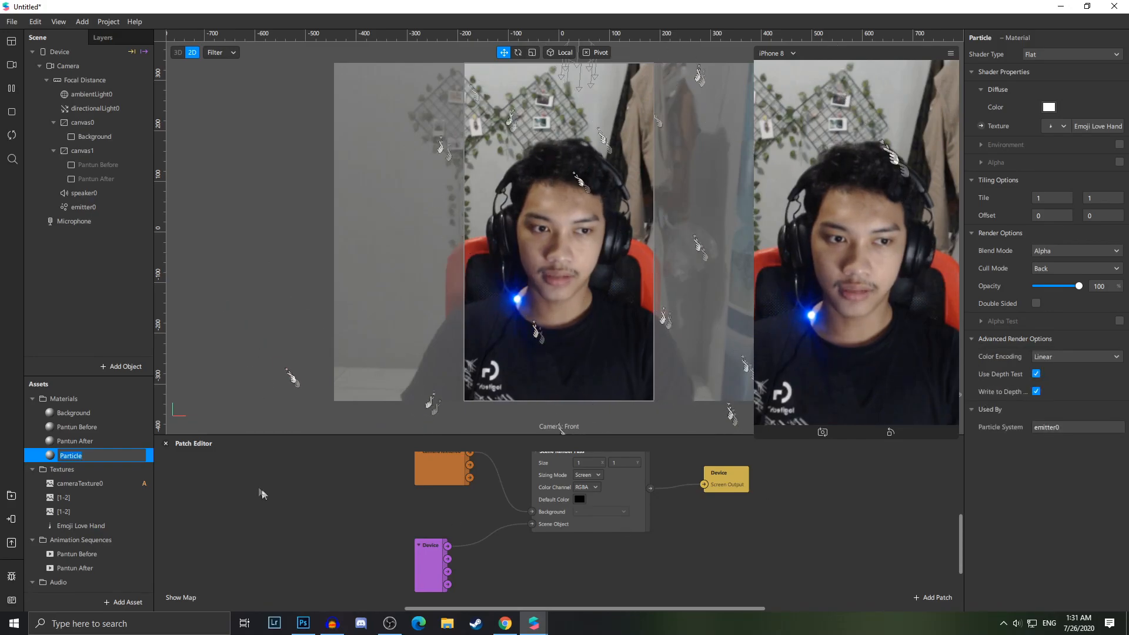
Turn off Use Depth Test and Write to Depth in the Particle material's advanced render options
left_click(1037, 373)
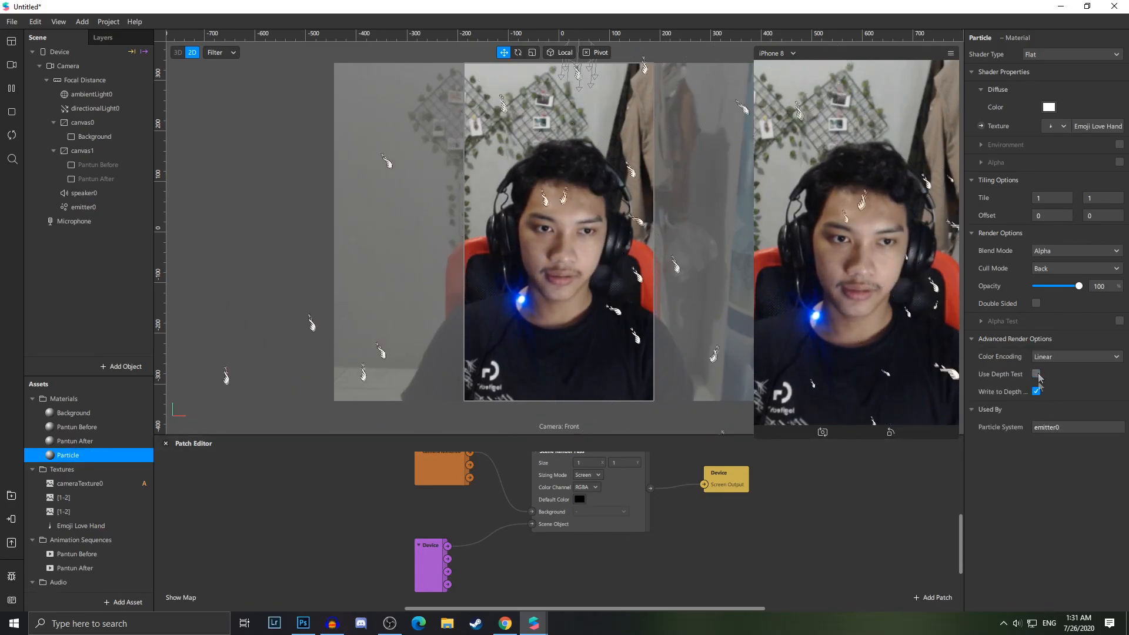
left_click(1036, 392)
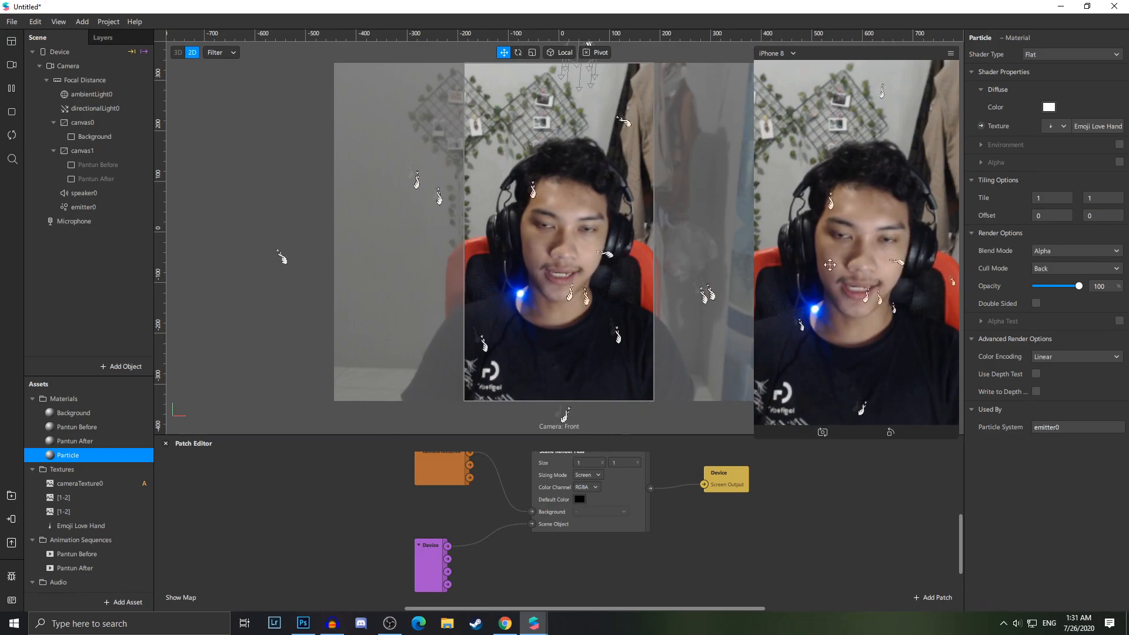
scroll(840, 261, "down", 2)
scroll(601, 534, "down", 1)
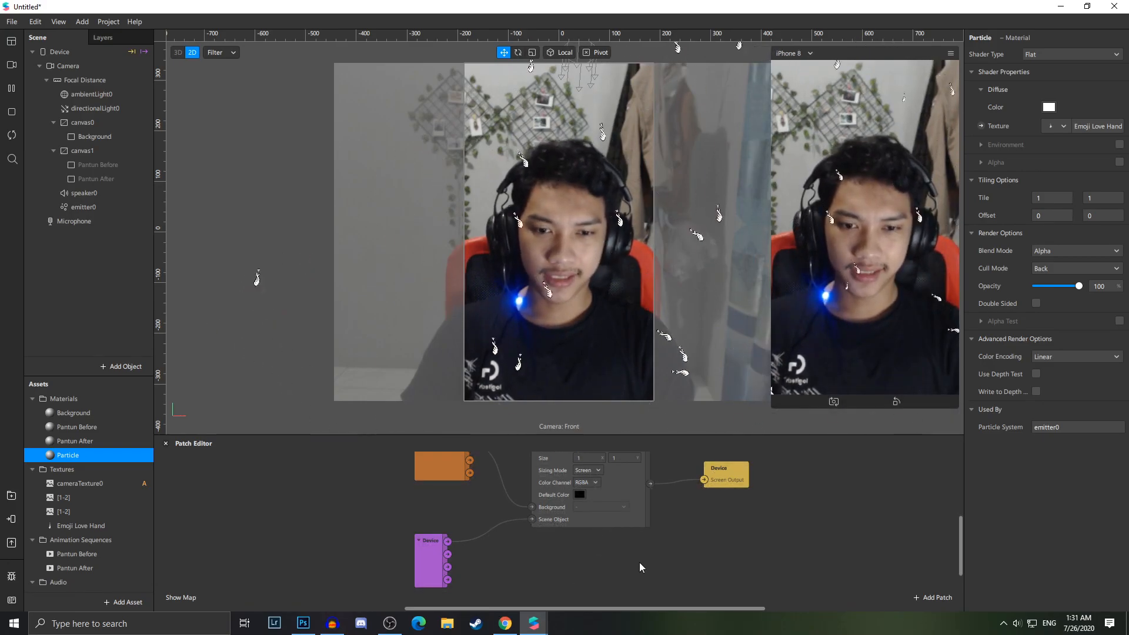
scroll(640, 562, "up", 2)
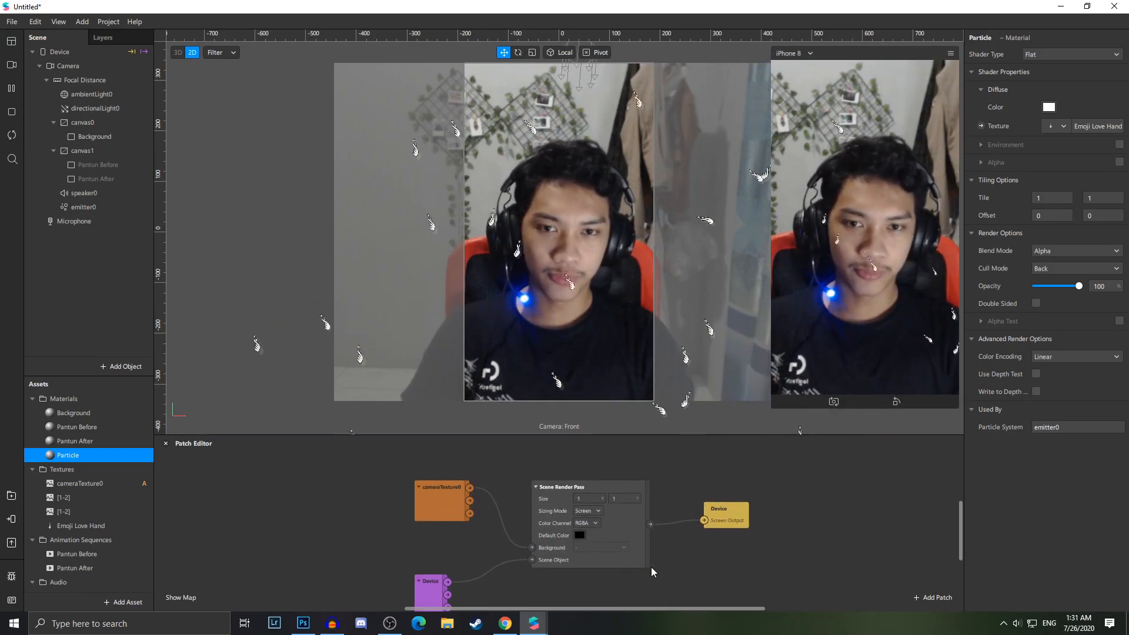
scroll(651, 567, "down", 2)
scroll(580, 571, "up", 1)
scroll(606, 557, "down", 1, "ctrl")
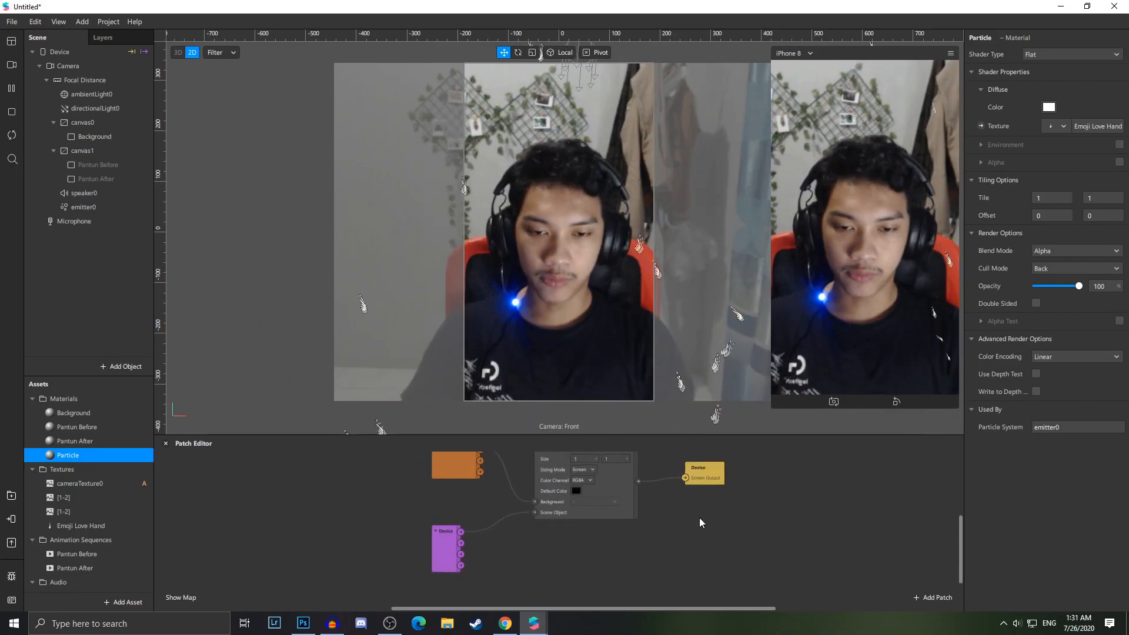
scroll(700, 517, "up", 2)
scroll(703, 547, "down", 3)
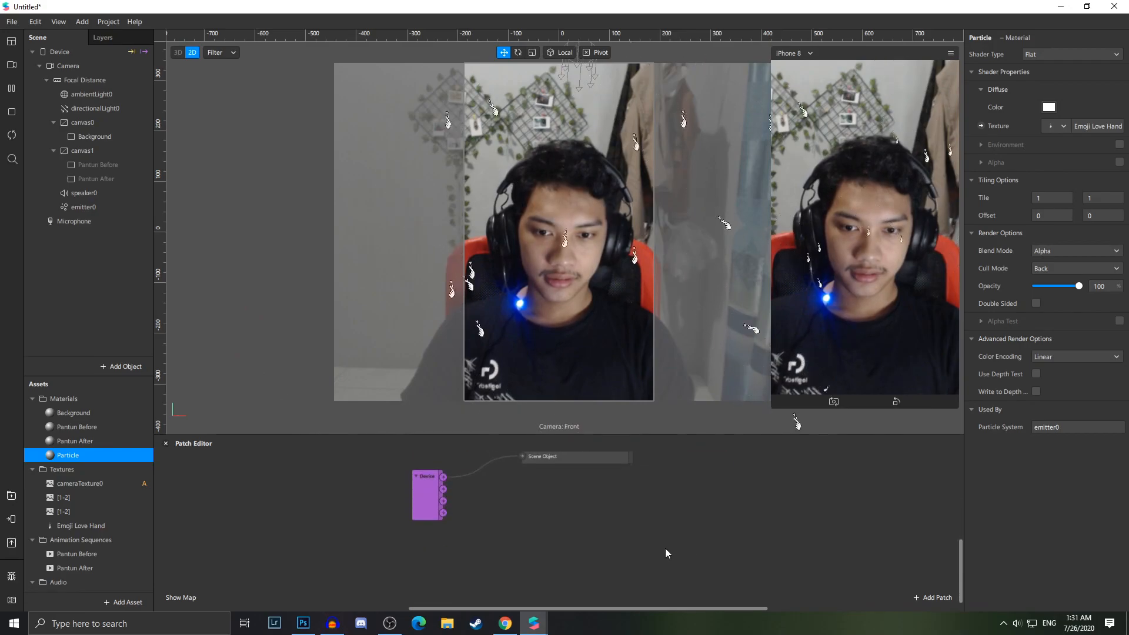
scroll(664, 553, "up", 4)
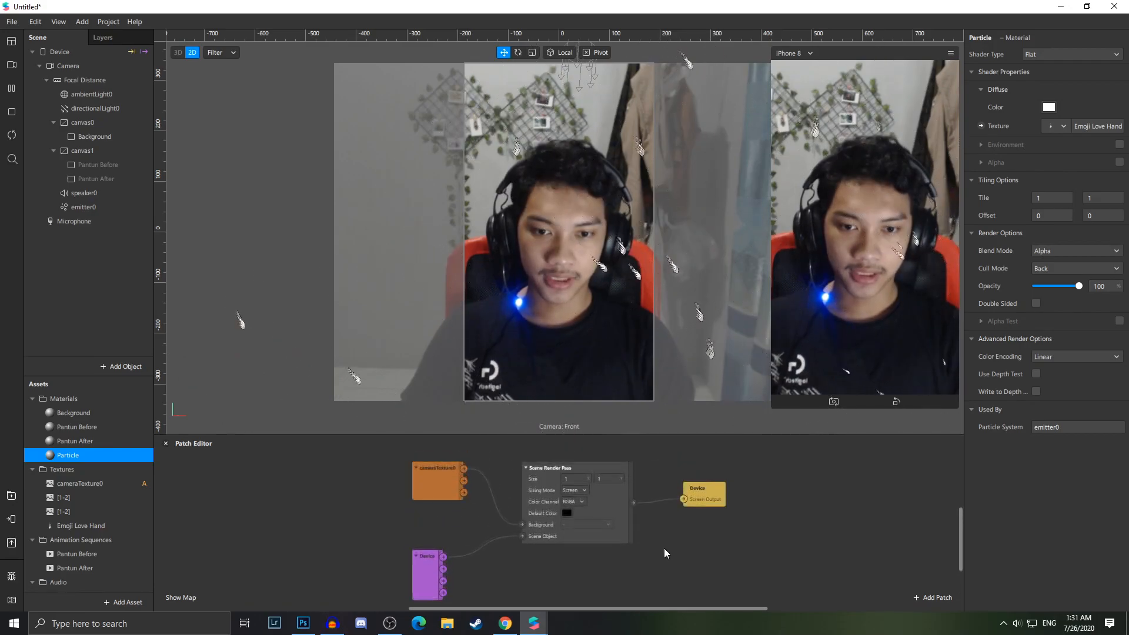
scroll(662, 548, "down", 4)
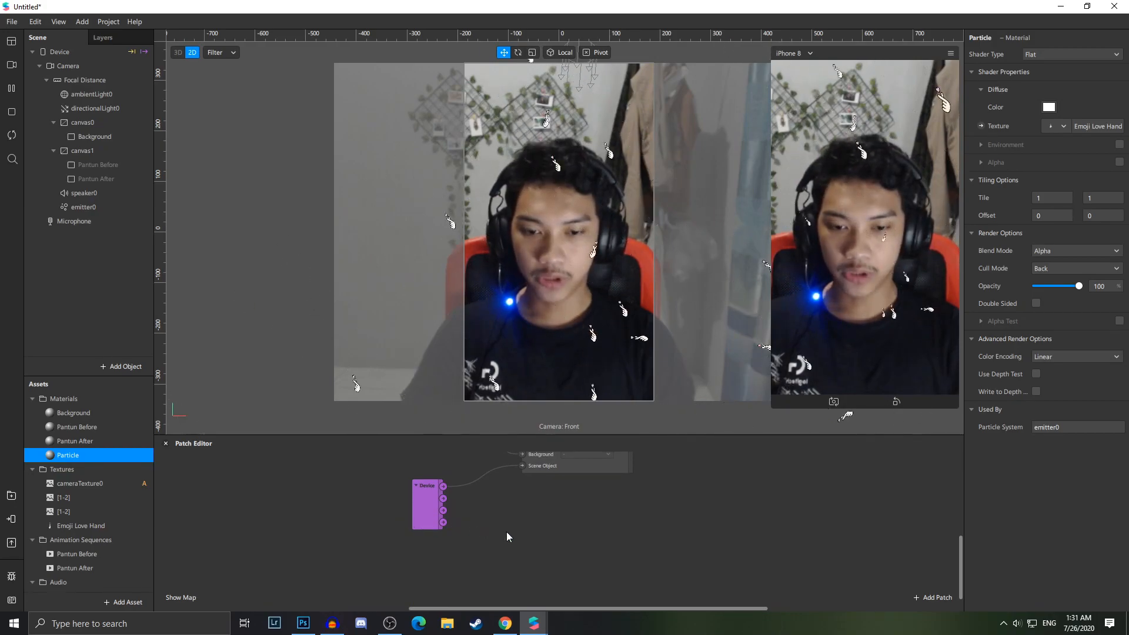
scroll(625, 581, "up", 8)
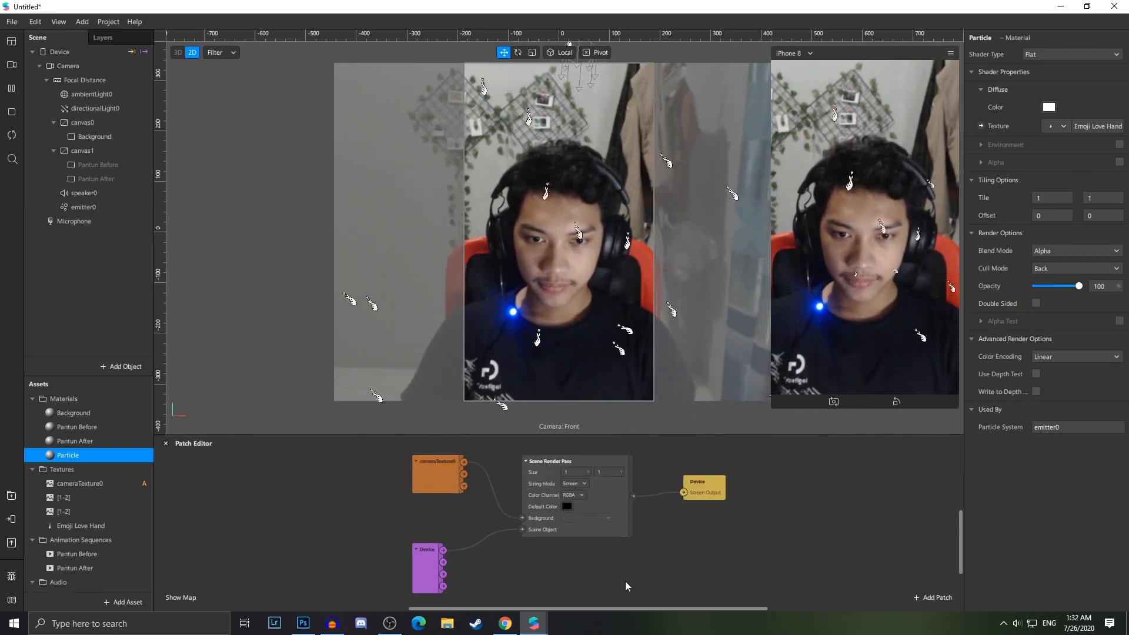
scroll(496, 536, "up", 2, "ctrl")
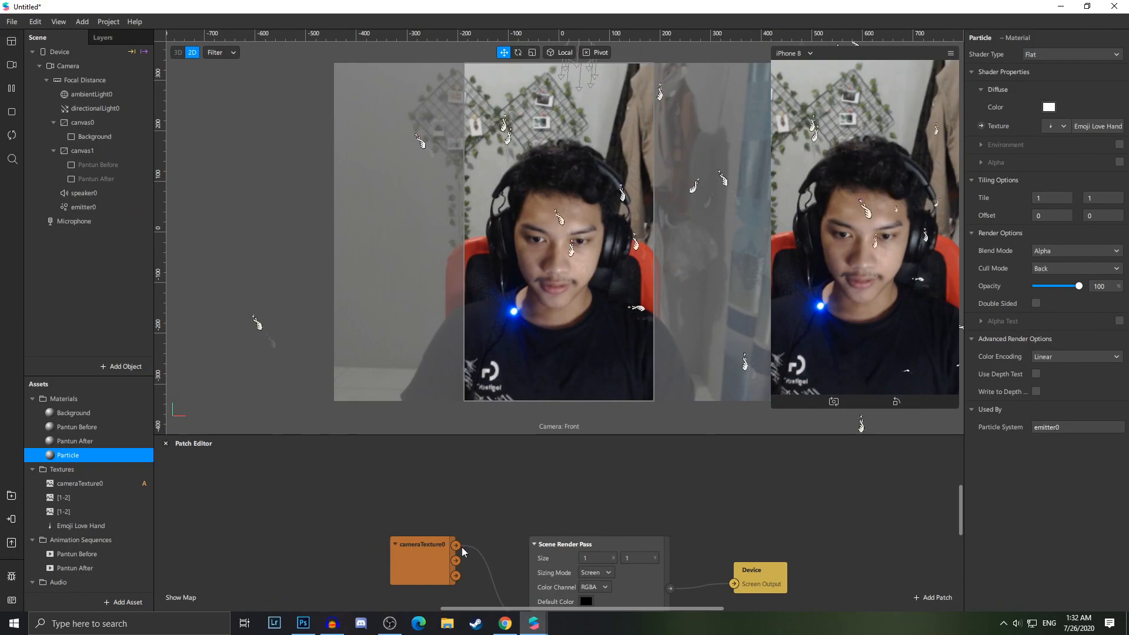
Add a Sender patch from the cameraTexture0 output and set its type to Texture
left_click_drag(456, 546, 535, 487)
type("sen")
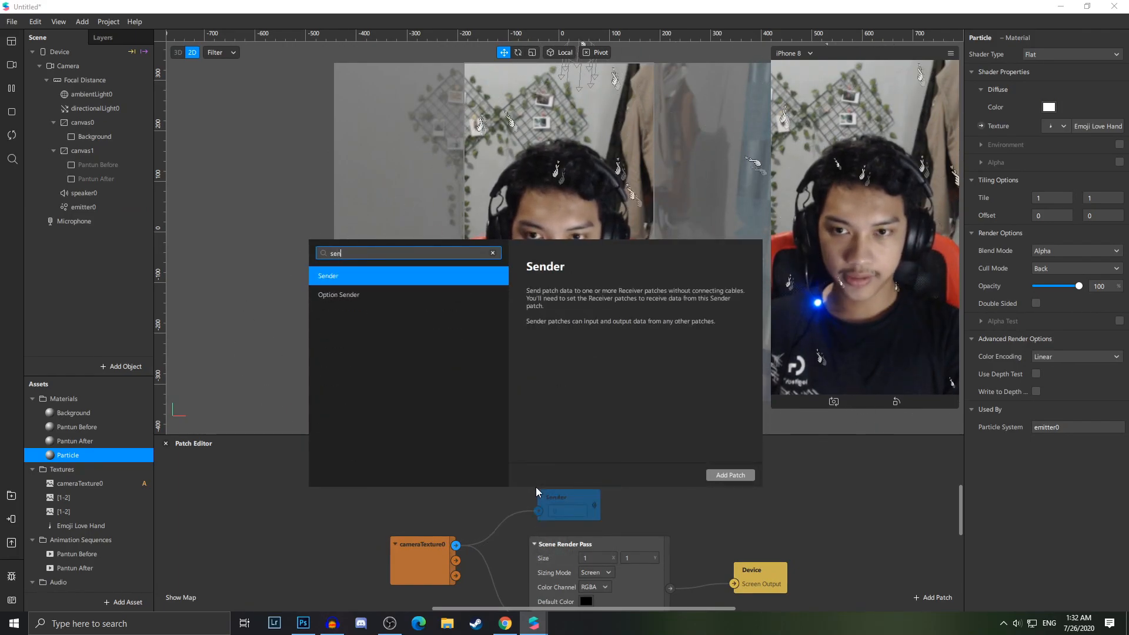
key("Return")
double_click(529, 476)
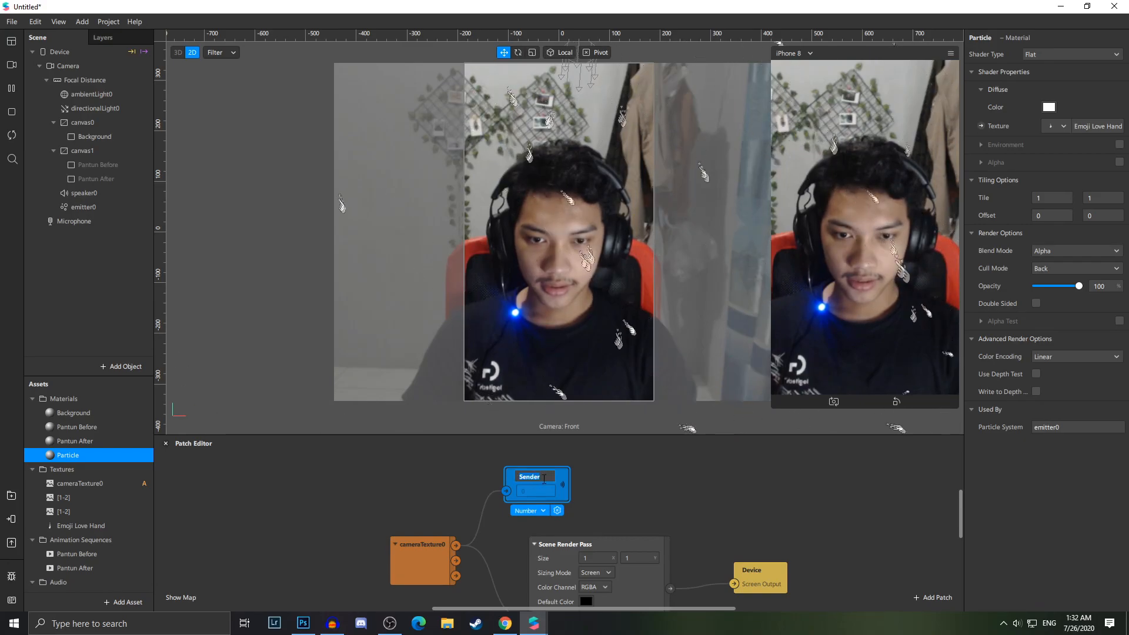
type("te")
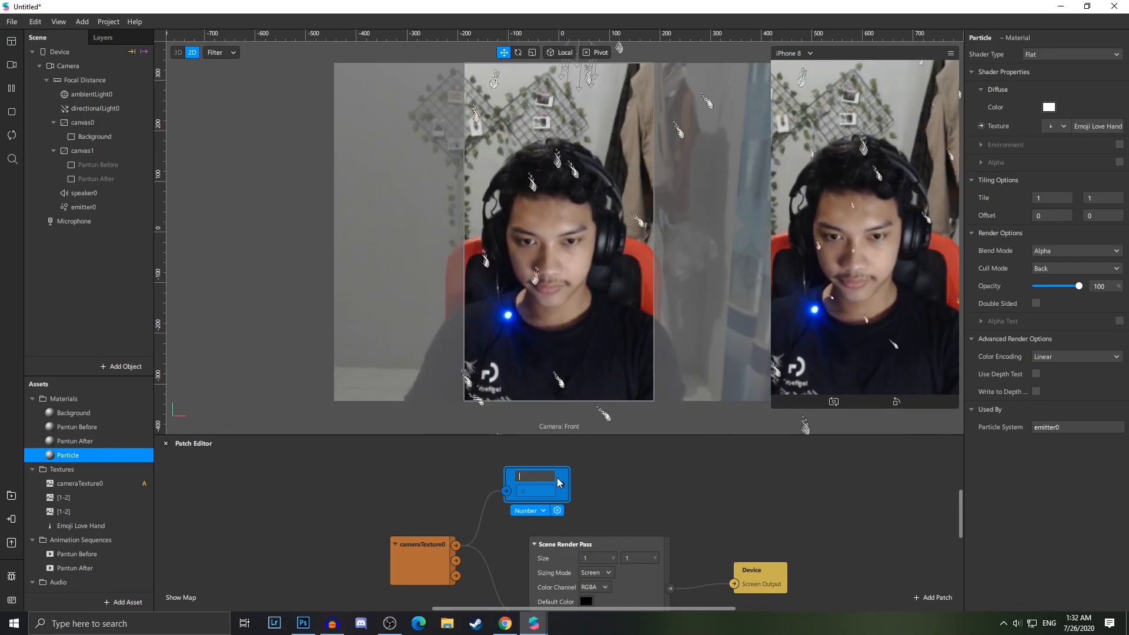
key("Escape")
left_click(527, 511)
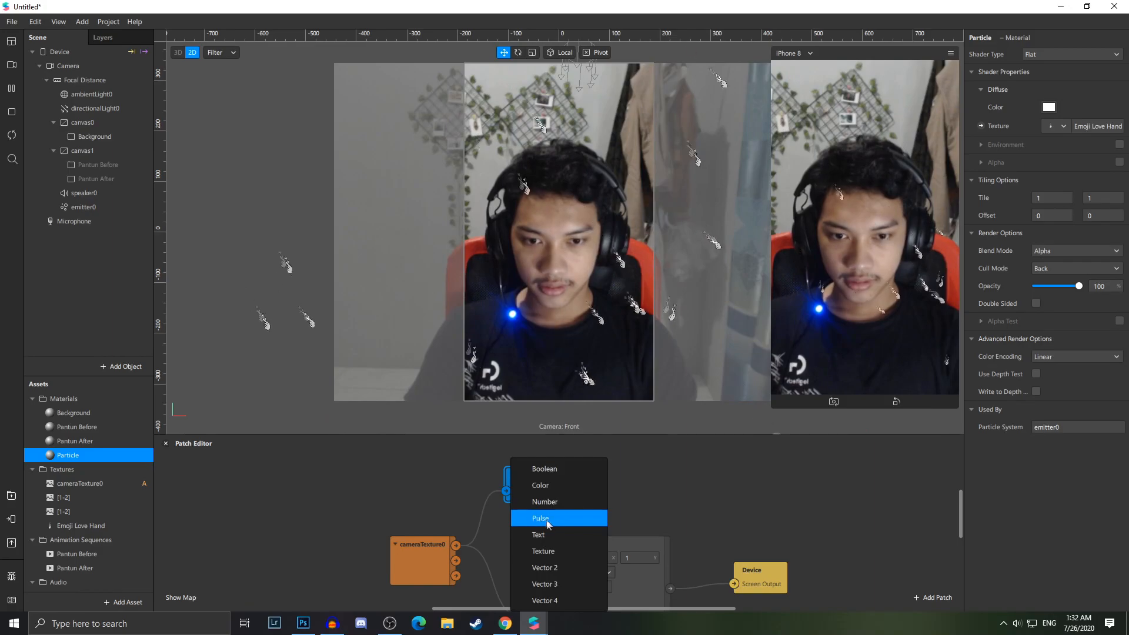
left_click(555, 551)
left_click(555, 477)
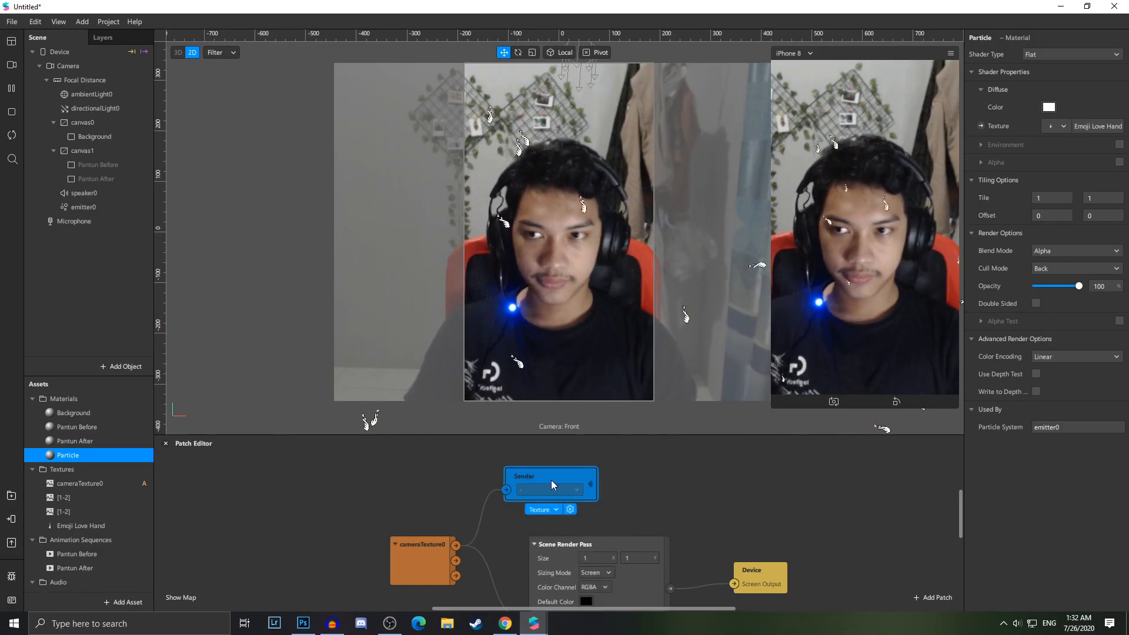
Hide the emitter0 particle system by turning off its visibility
left_click(90, 209)
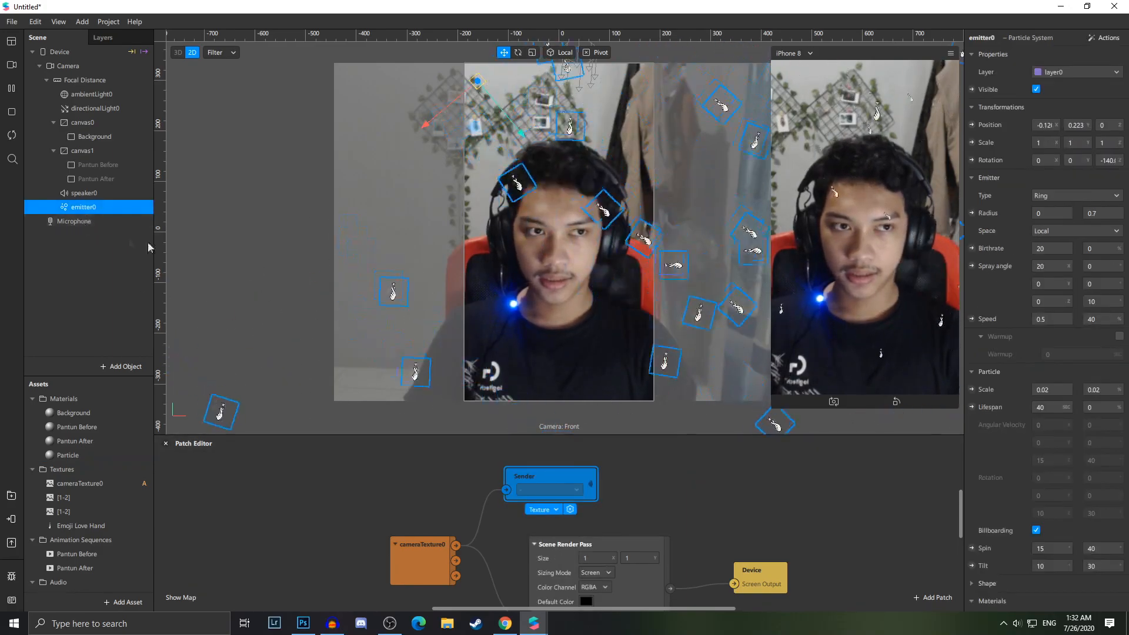
left_click(1036, 90)
scroll(690, 565, "down", 3)
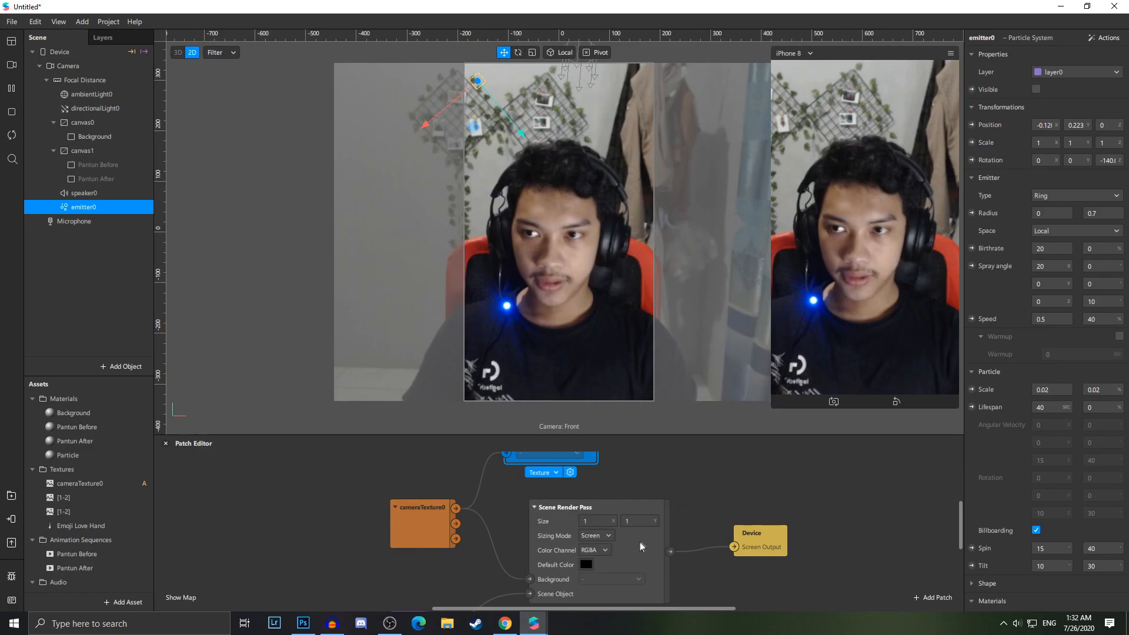
Create a producer patch for the Camera in the Patch Editor
left_click(94, 66)
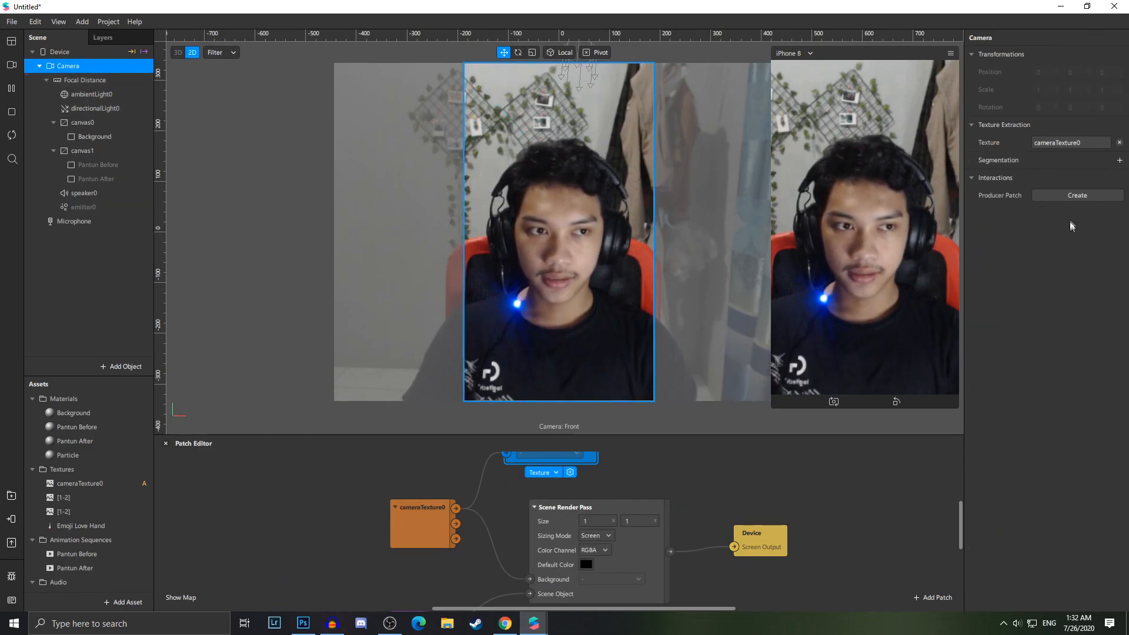
left_click(1068, 201)
left_click_drag(582, 564, 400, 590)
scroll(334, 486, "down", 5)
scroll(324, 510, "up", 6)
scroll(322, 519, "down", 2)
scroll(419, 568, "down", 4)
scroll(397, 564, "down", 2)
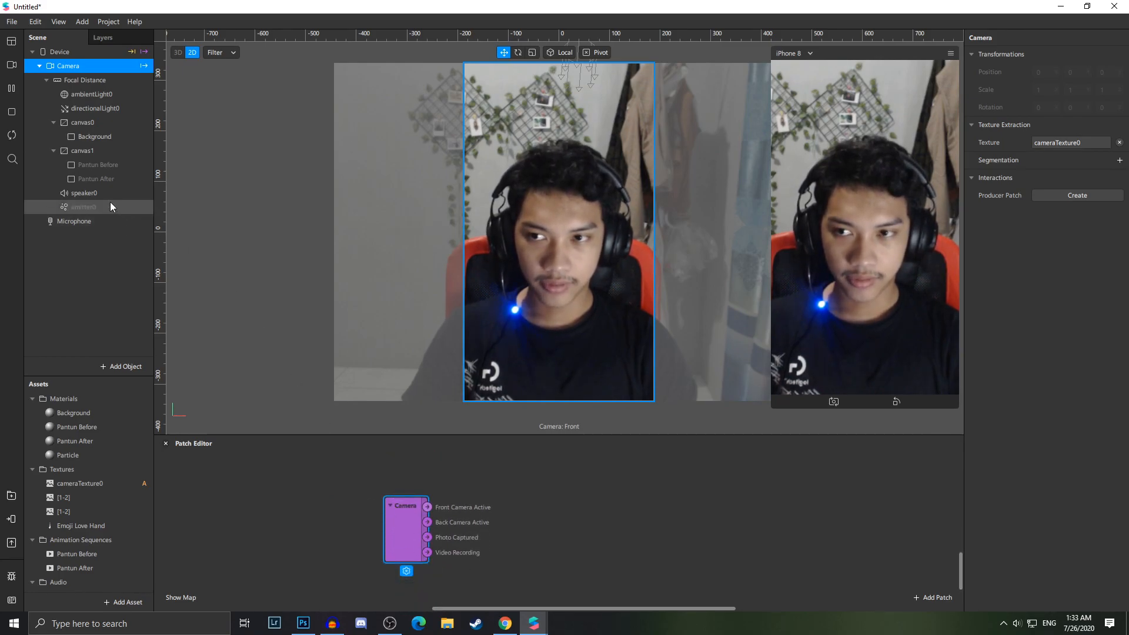
scroll(450, 582, "down", 2)
Connect a Pulse patch to the camera's Video Recording output and a Switch patch after the Pulse
left_click_drag(429, 510, 446, 590)
type("pul")
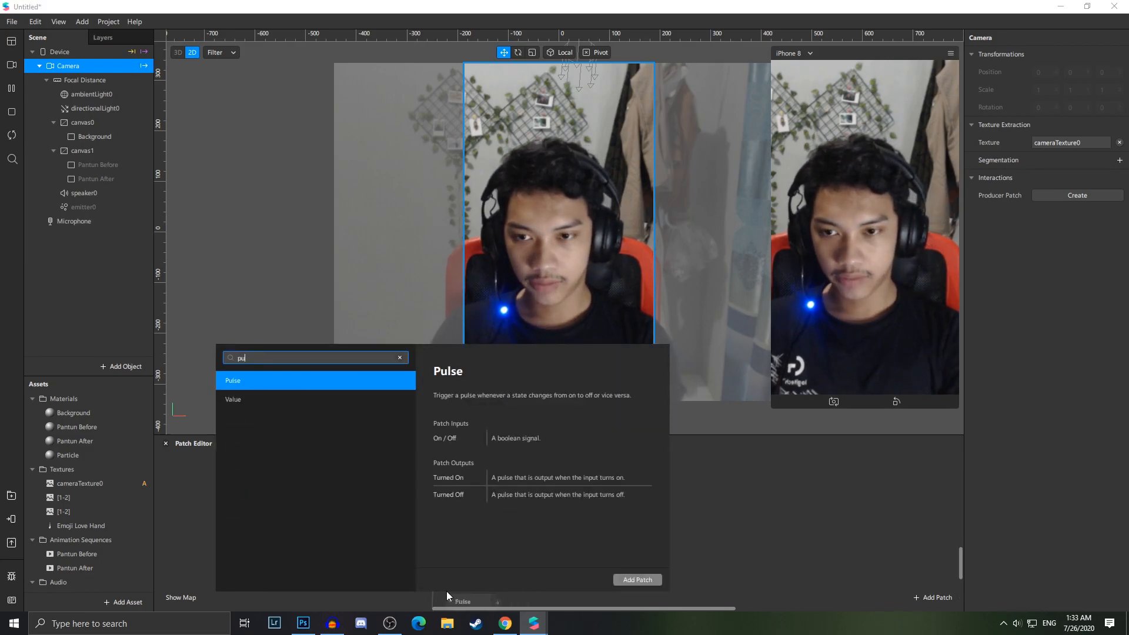
key("Return")
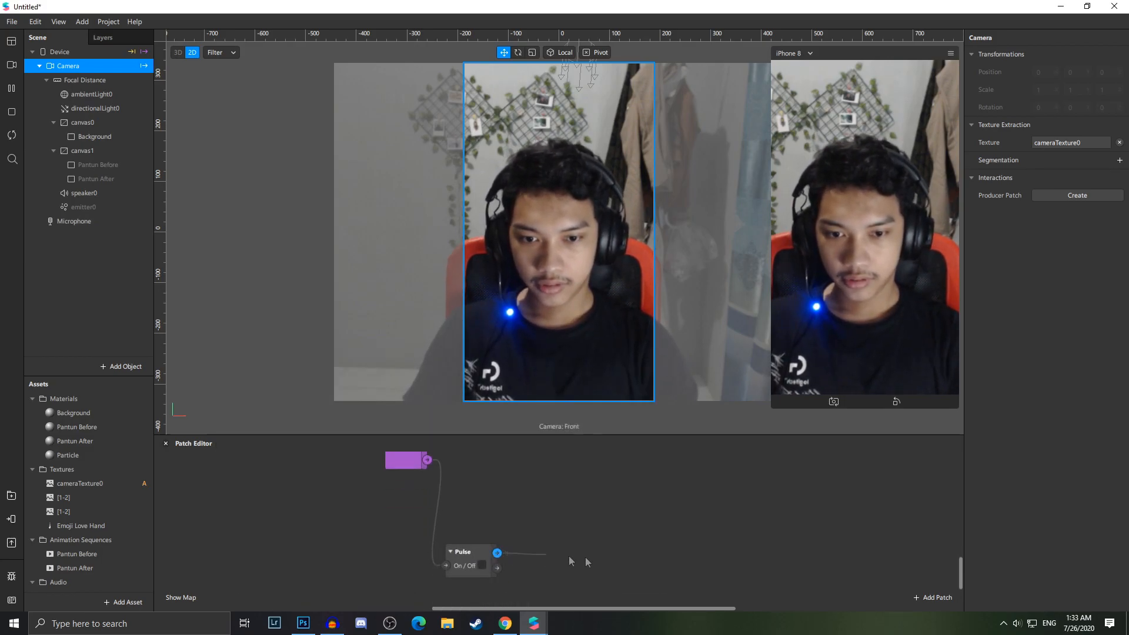
left_click_drag(558, 559, 651, 573)
type("swi")
key("Return")
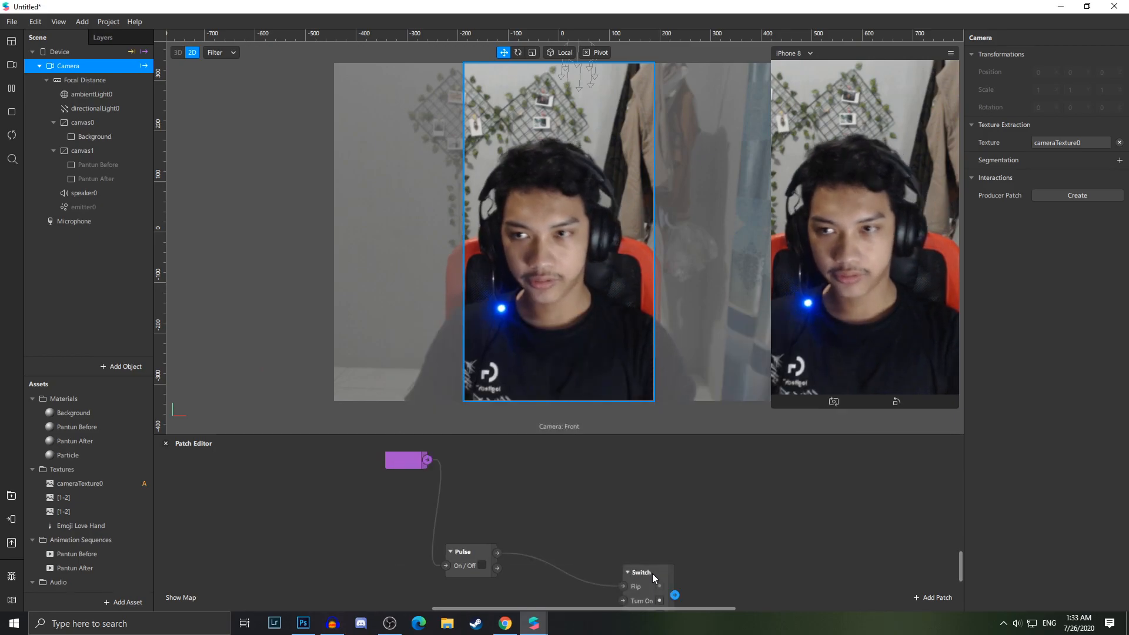
Create patches for the audio playback controller's Play and Reset properties
left_click(108, 192)
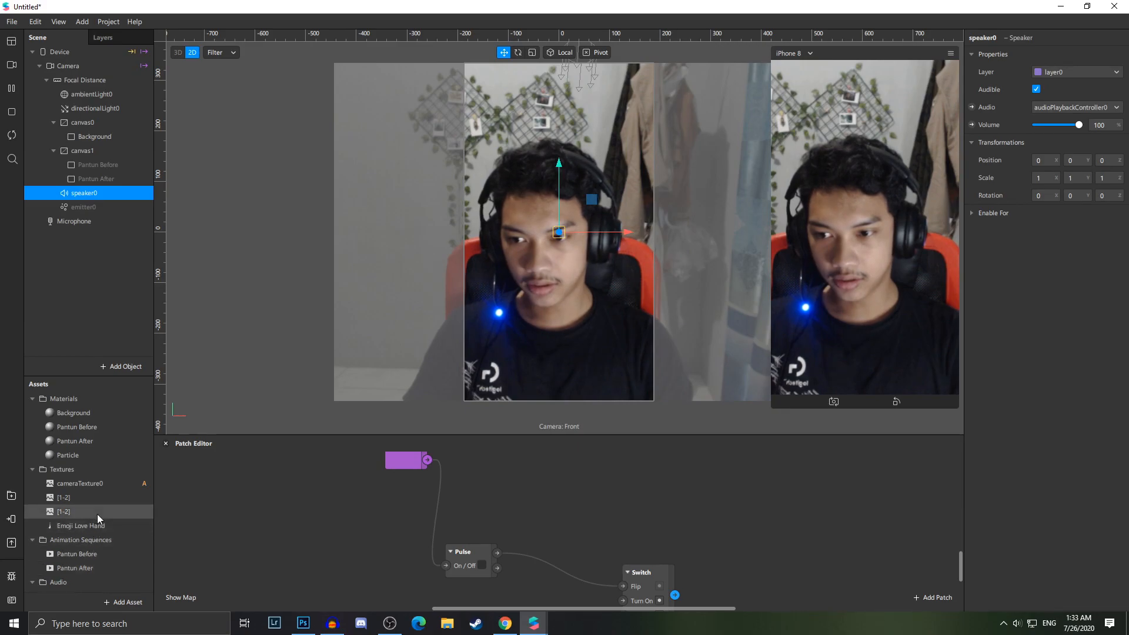
scroll(94, 532, "down", 2)
left_click(100, 585)
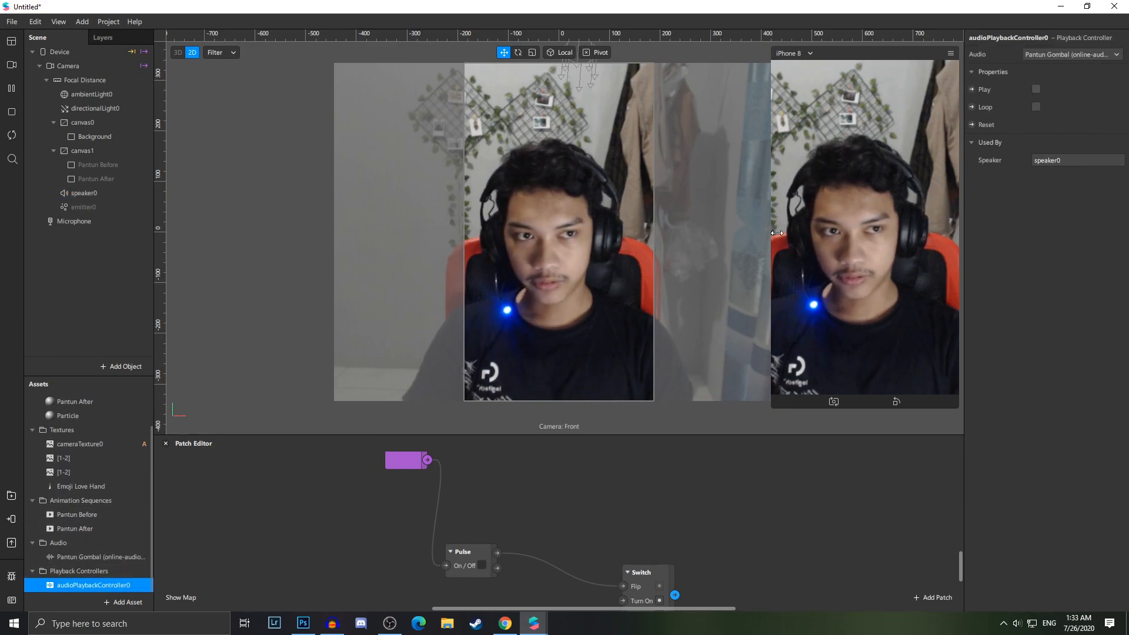
left_click(971, 90)
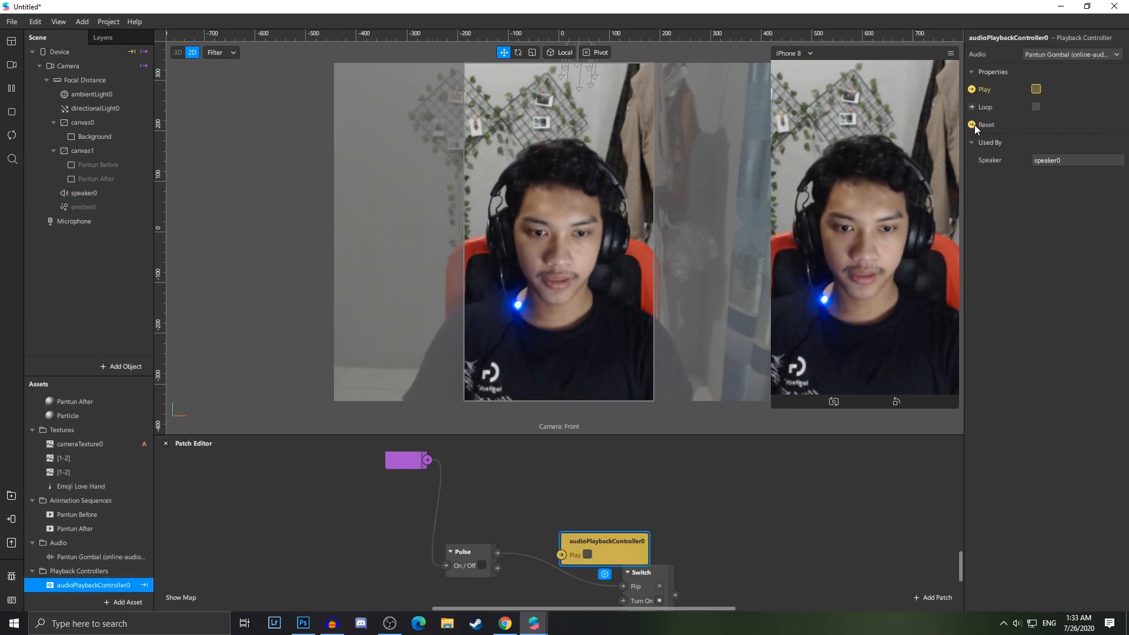
left_click(975, 124)
Wire the Switch output to the Play patch and, through a second Pulse, to the Reset patch, arranging the patches
scroll(686, 536, "down", 5)
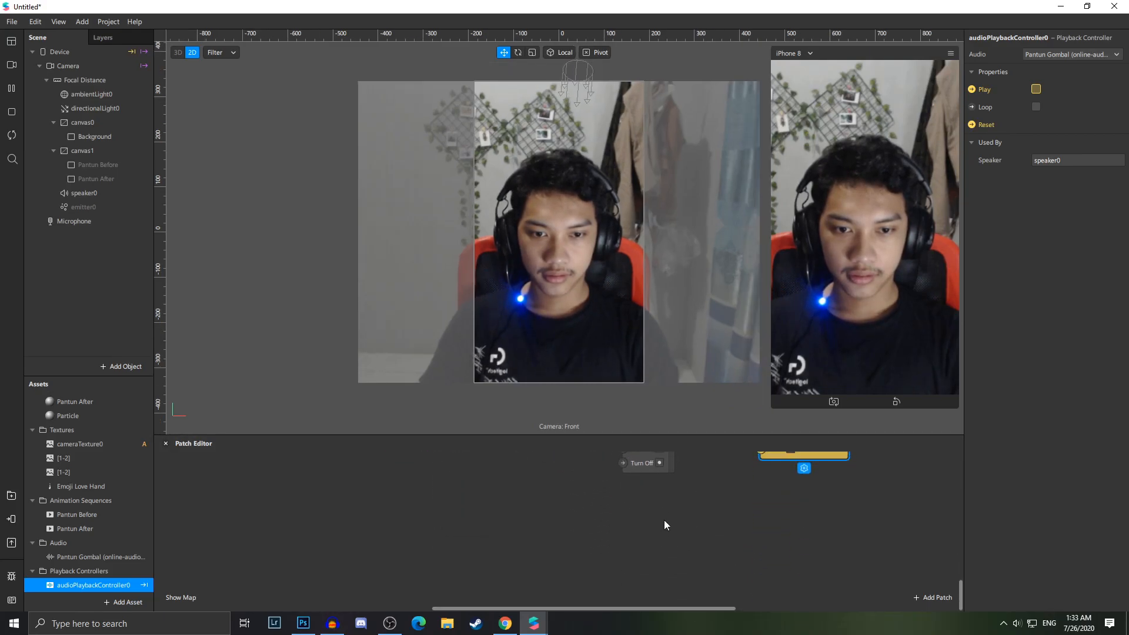
scroll(665, 520, "up", 2)
left_click_drag(607, 472, 793, 587)
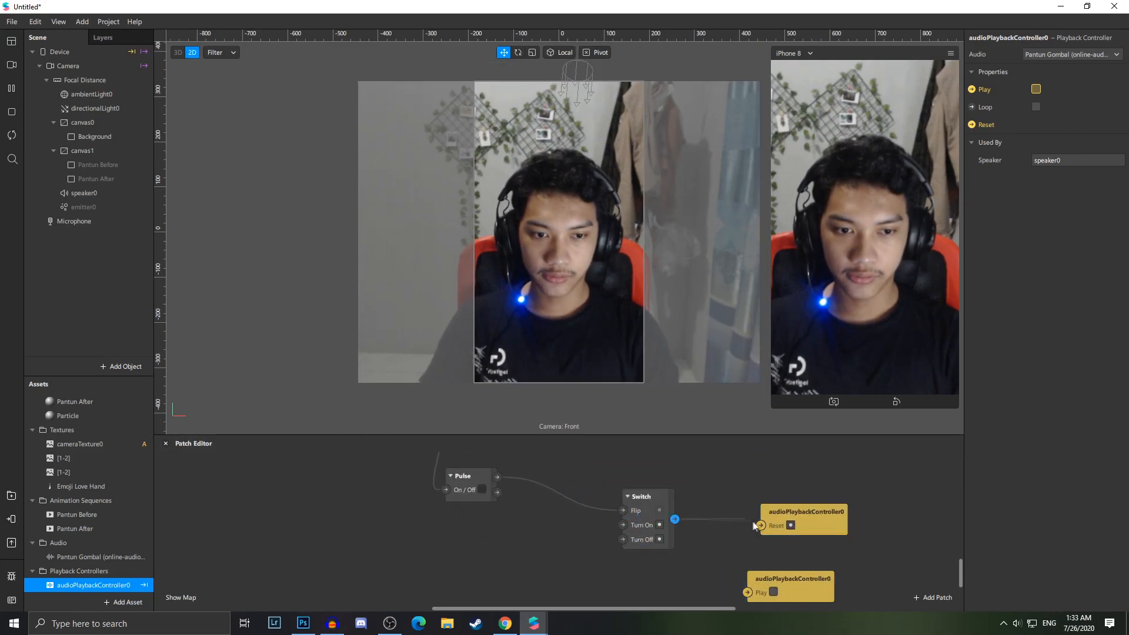
left_click_drag(763, 528, 761, 526)
left_click_drag(783, 581, 837, 567)
left_click_drag(838, 530, 892, 544)
left_click_drag(747, 497, 750, 471)
left_click_drag(828, 538, 828, 511)
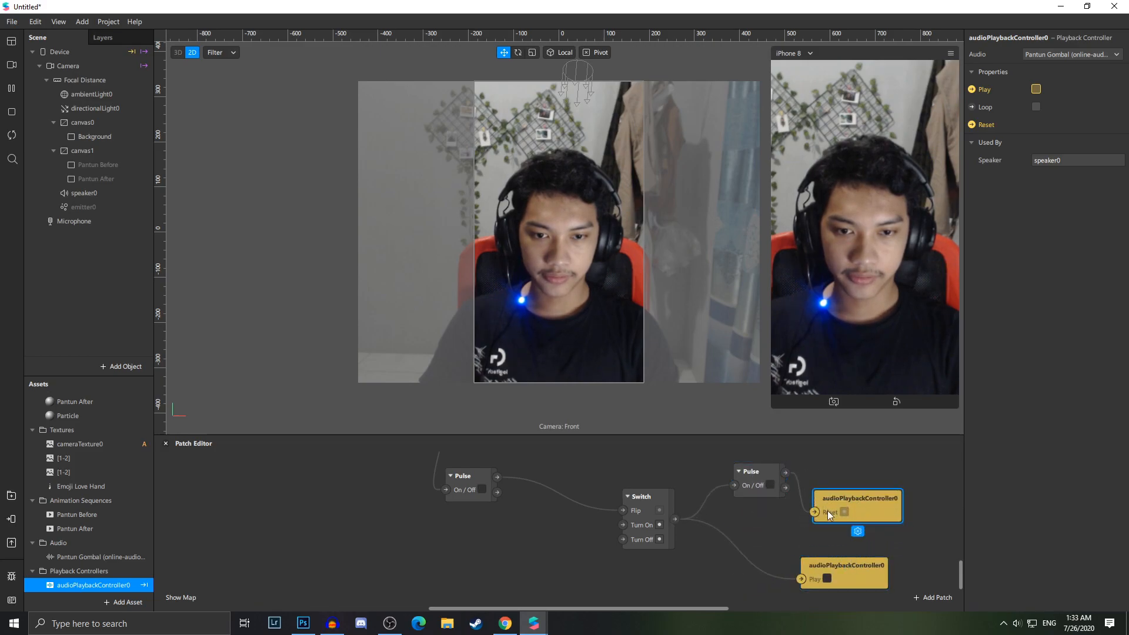
Zoom around the patch graph to review the camera-to-audio connections
scroll(689, 529, "up", 2)
scroll(679, 526, "down", 5, "ctrl")
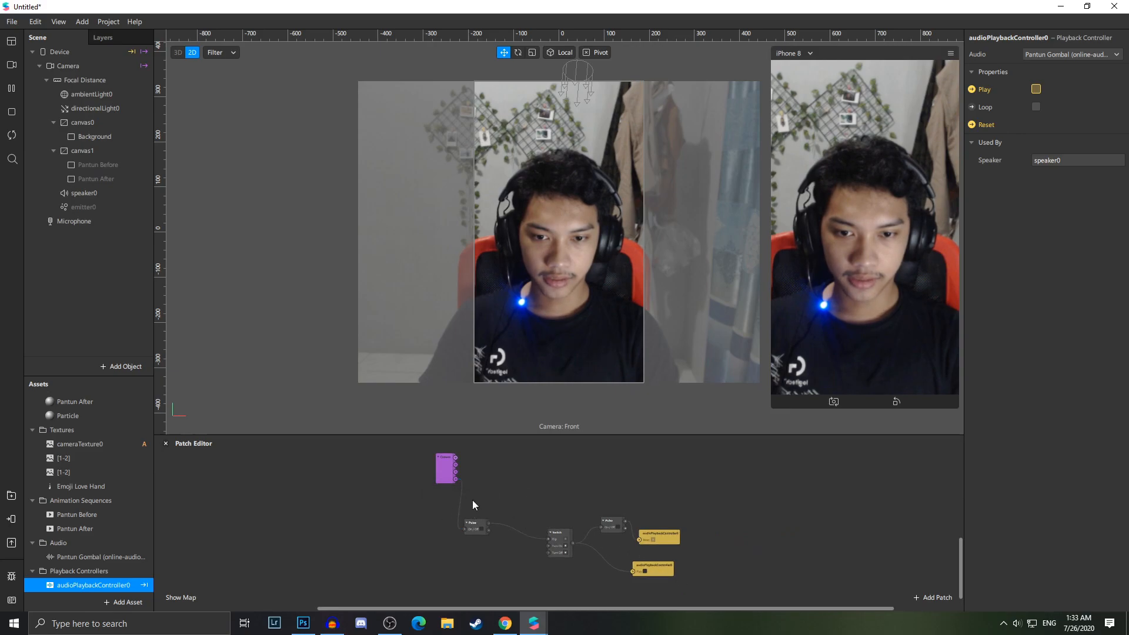
scroll(580, 545, "up", 5, "ctrl")
scroll(579, 545, "up", 3)
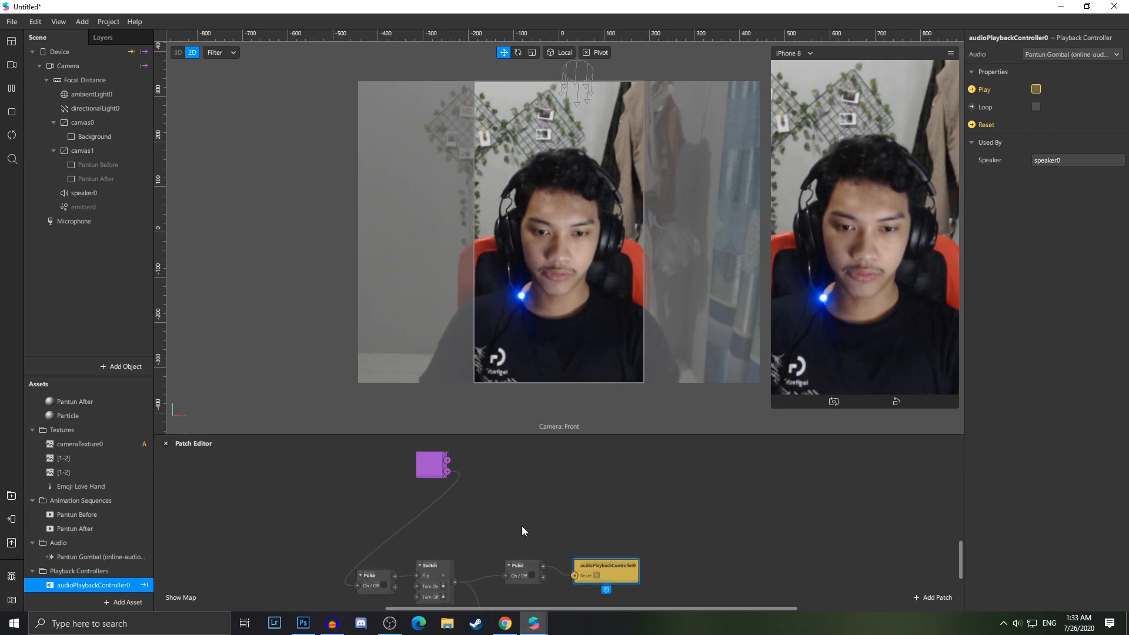
scroll(445, 542, "up", 2)
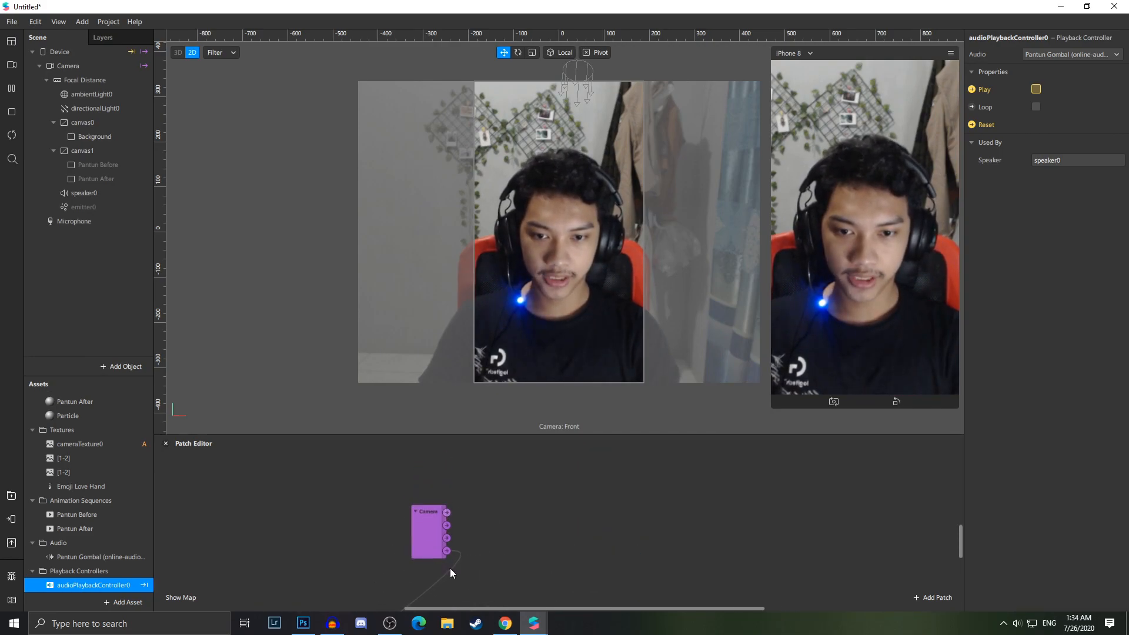
scroll(450, 568, "up", 2, "ctrl")
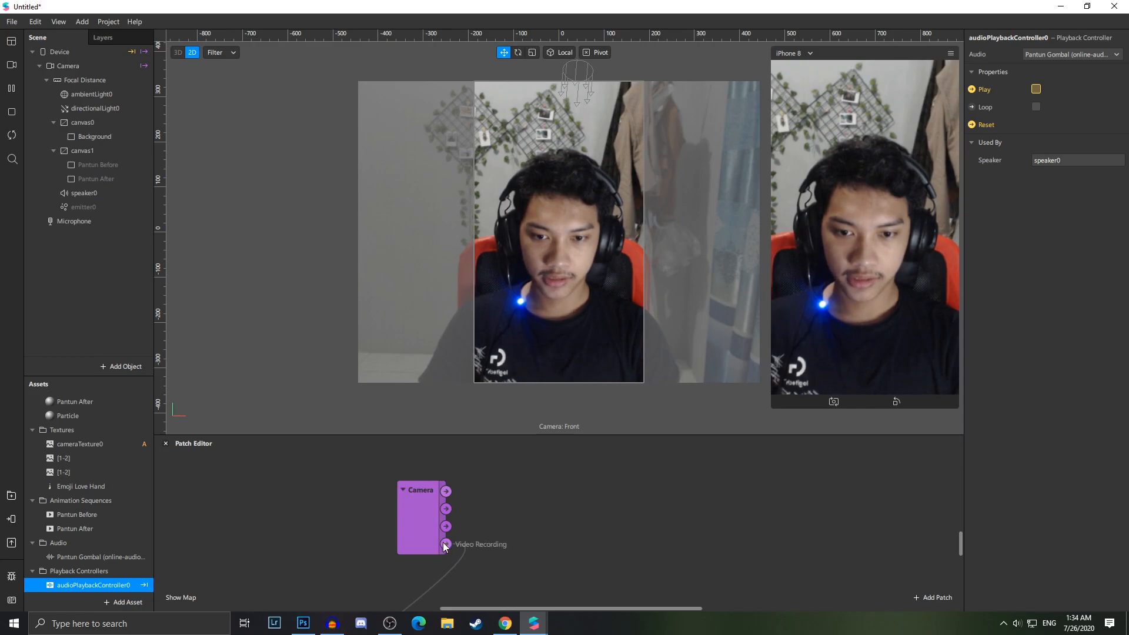
scroll(446, 542, "down", 2, "ctrl")
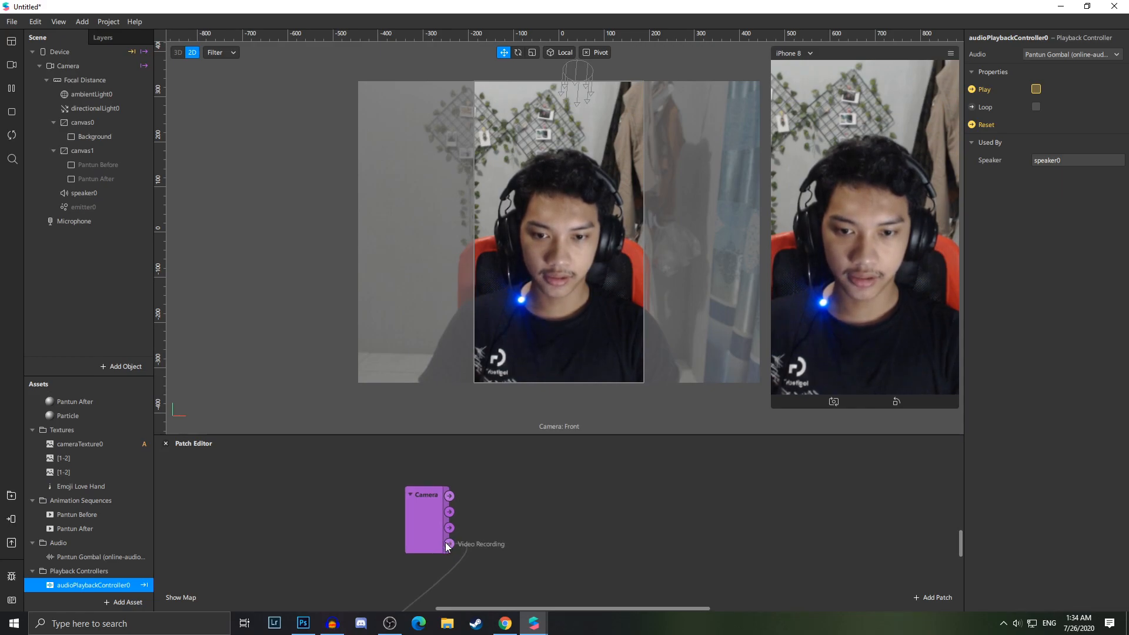
scroll(542, 546, "down", 2)
scroll(583, 552, "down", 1, "ctrl")
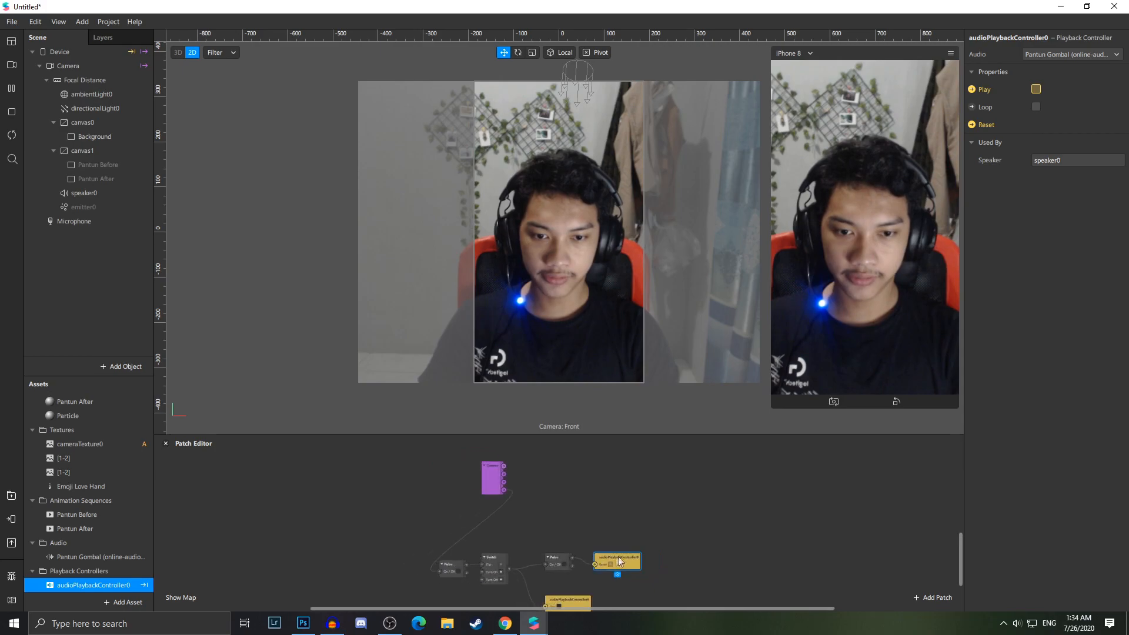
scroll(580, 568, "up", 2)
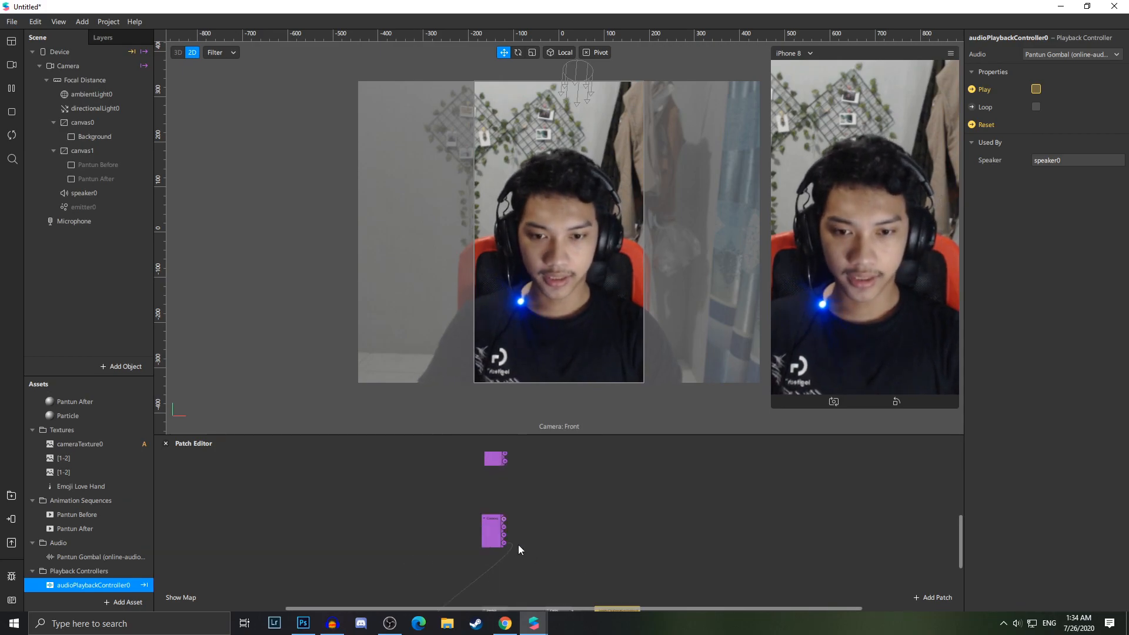
Chain a new Pulse, Switch and Delay patch from the camera's recording output in the patch graph
scroll(518, 549, "up", 1, "ctrl")
left_click_drag(492, 538, 640, 509)
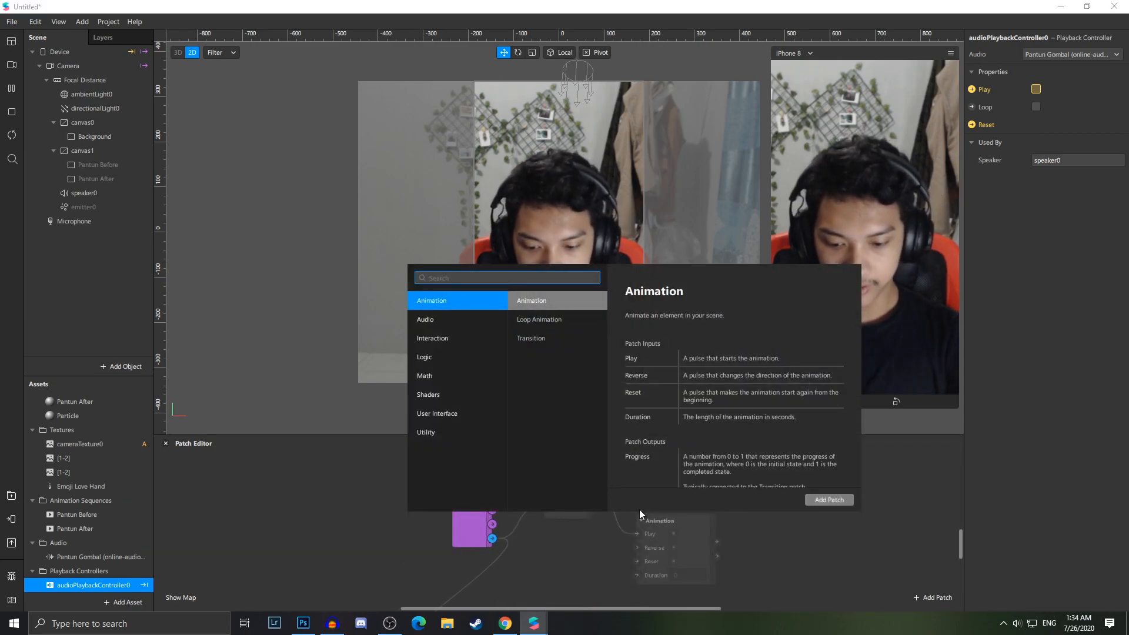
type("pulse")
key("Return")
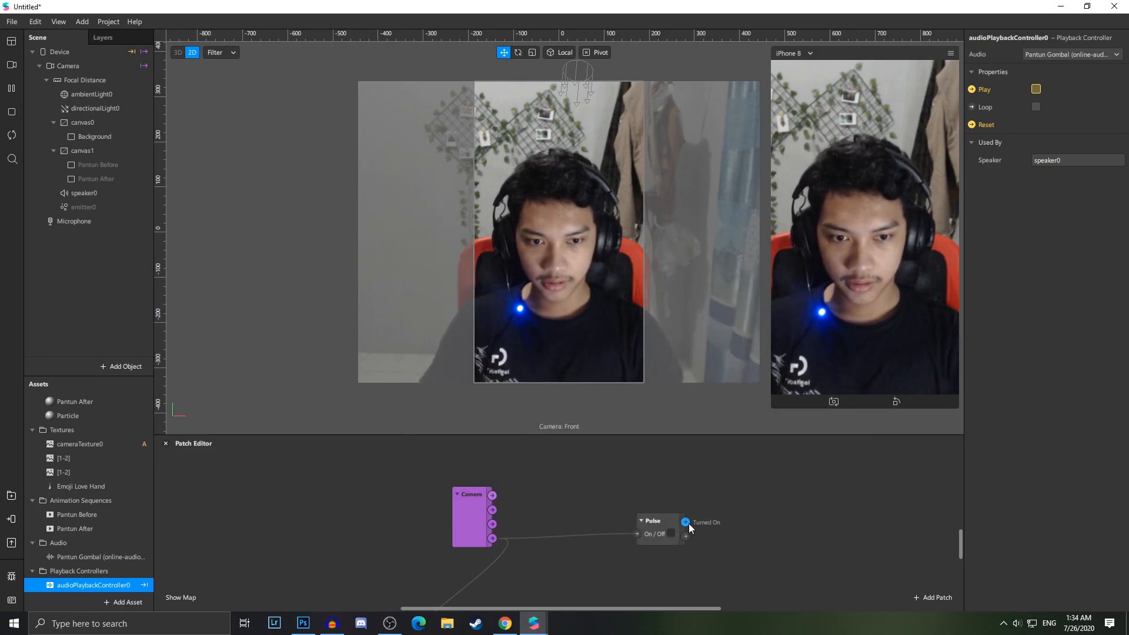
left_click_drag(686, 522, 792, 490)
type("switch")
key("Return")
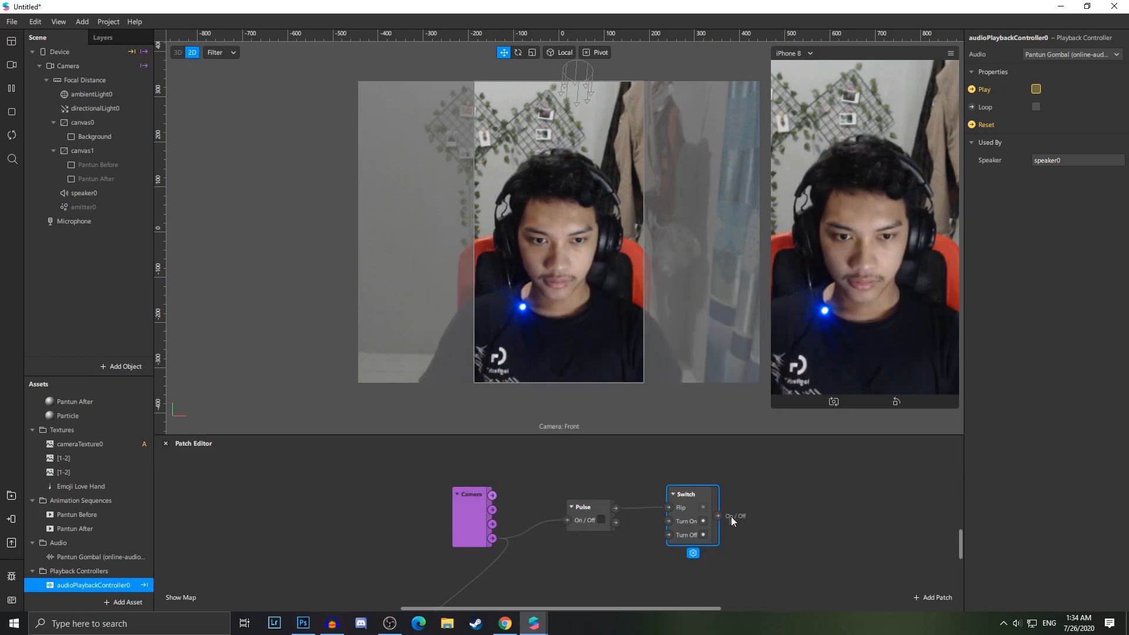
left_click_drag(718, 516, 830, 473)
type("dela")
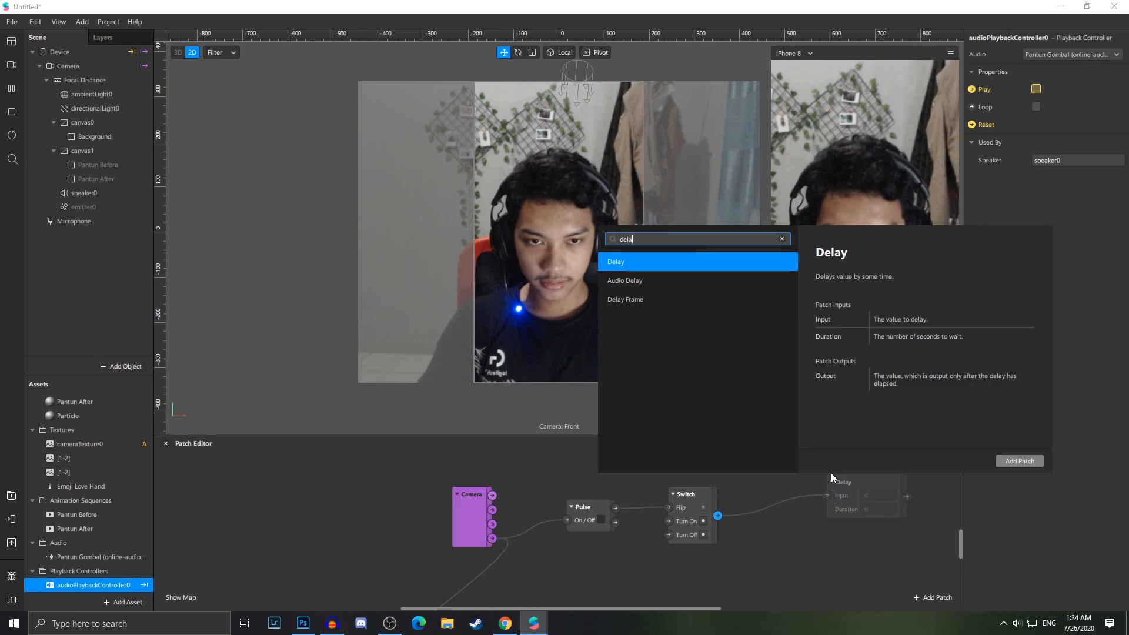
key("Return")
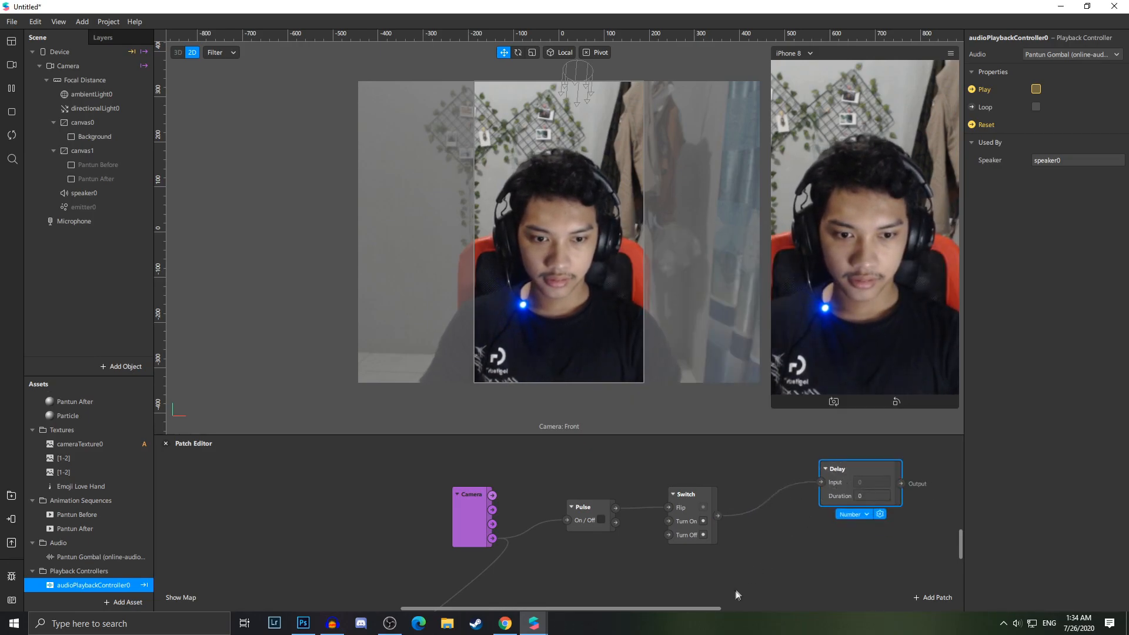
Preview the Pantun Gombal audio clip to check the timing of its parts
left_click_drag(736, 592, 543, 592)
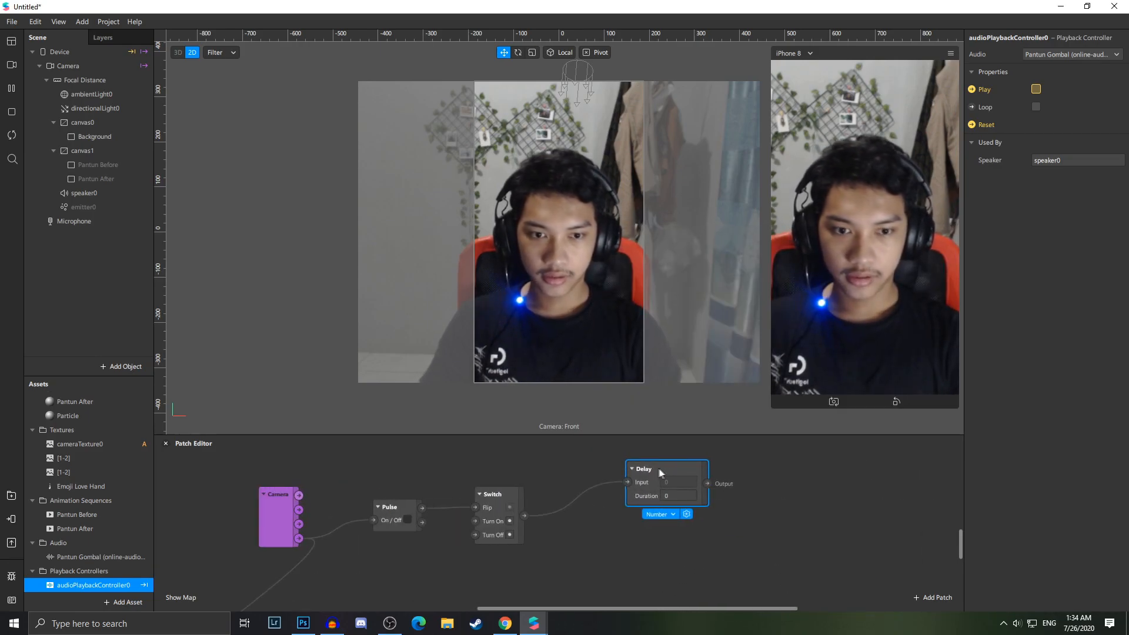
left_click(675, 495)
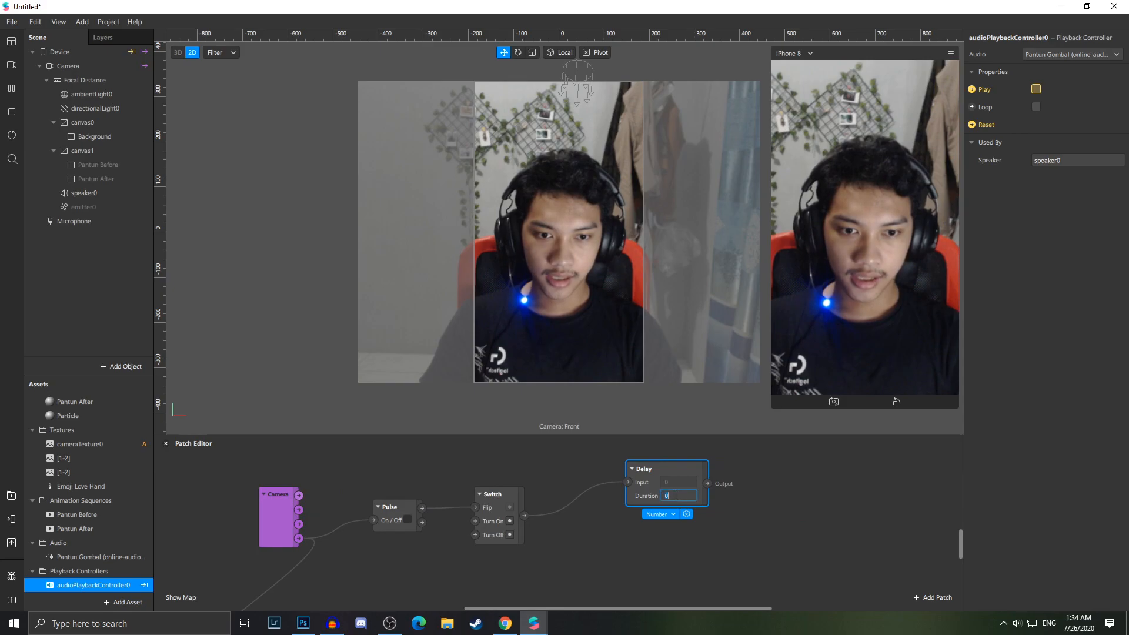
left_click(573, 536)
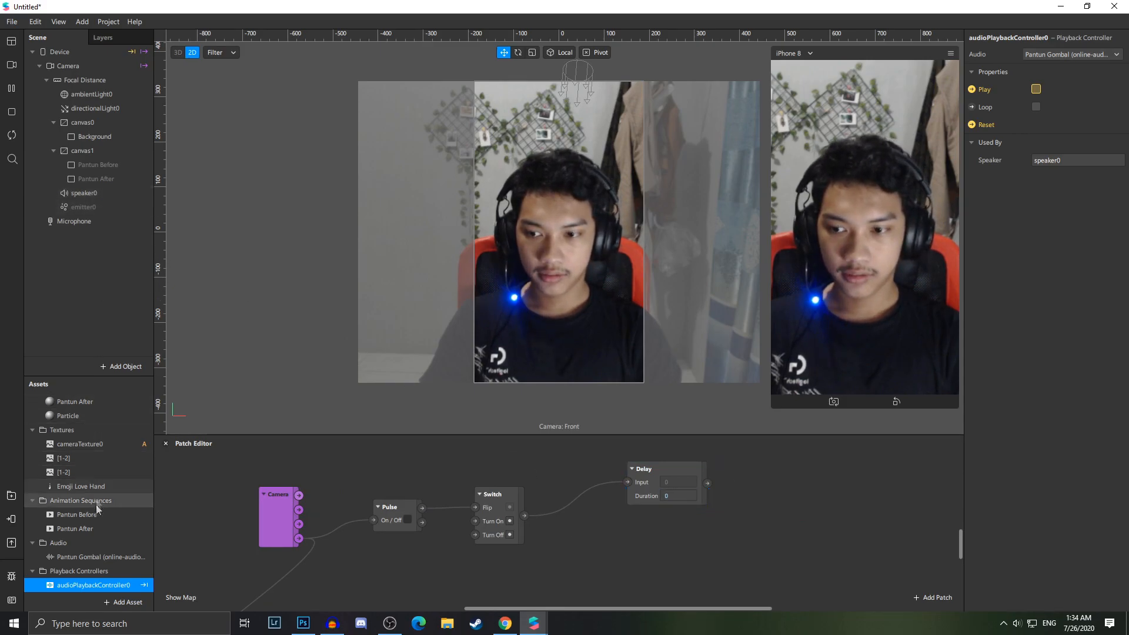
left_click(90, 556)
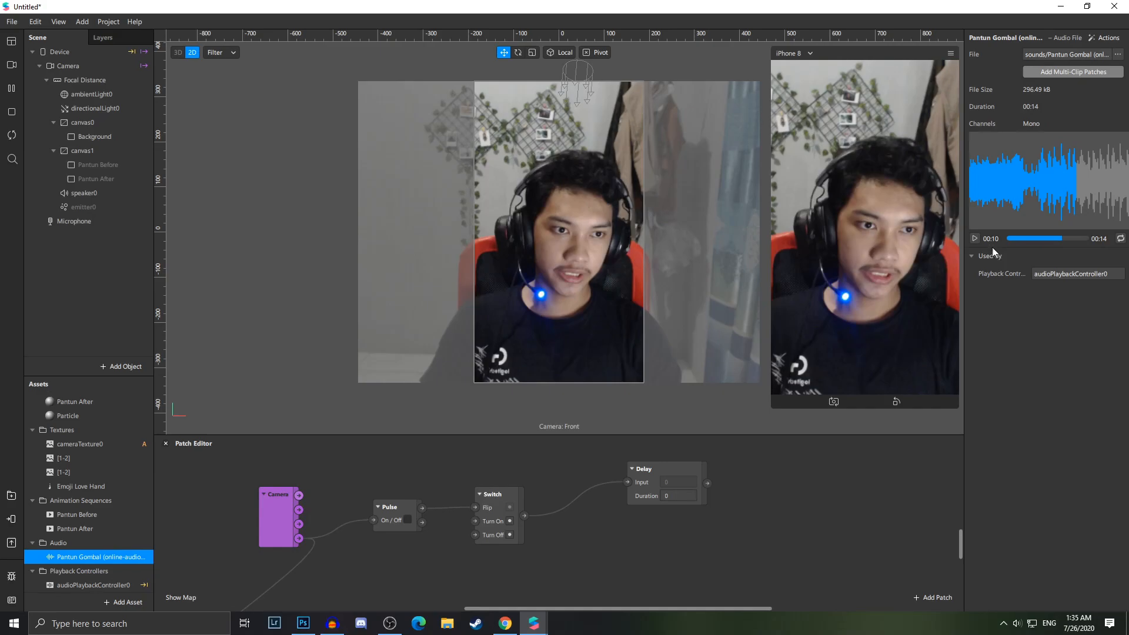
left_click(974, 238)
left_click(1022, 238)
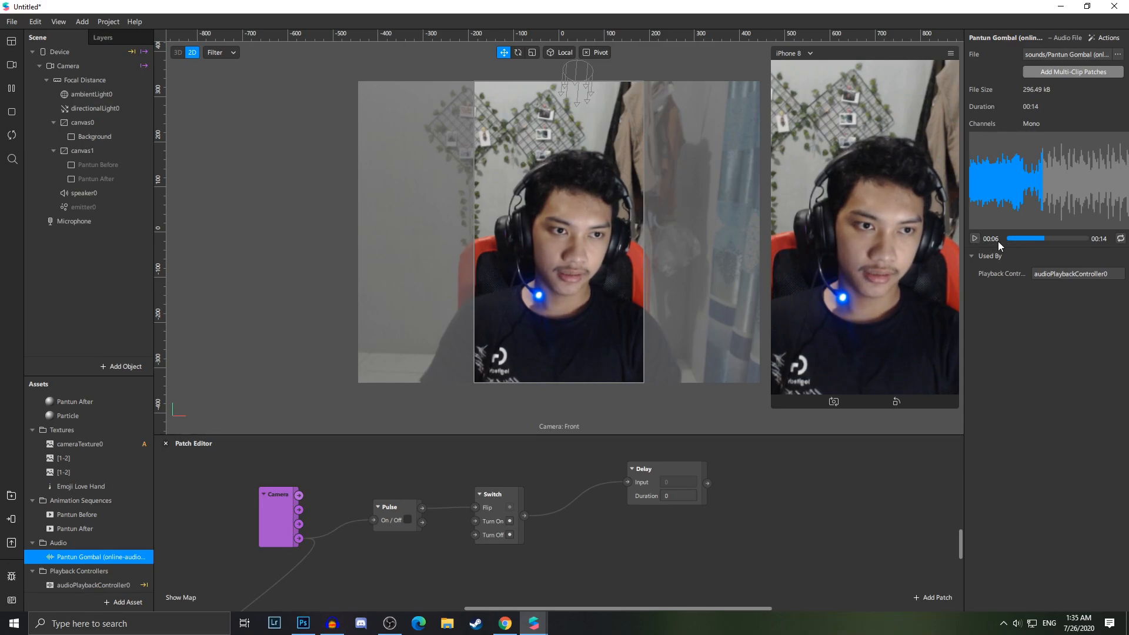
Set the Delay patch's duration to 6.5 seconds
left_click(682, 496)
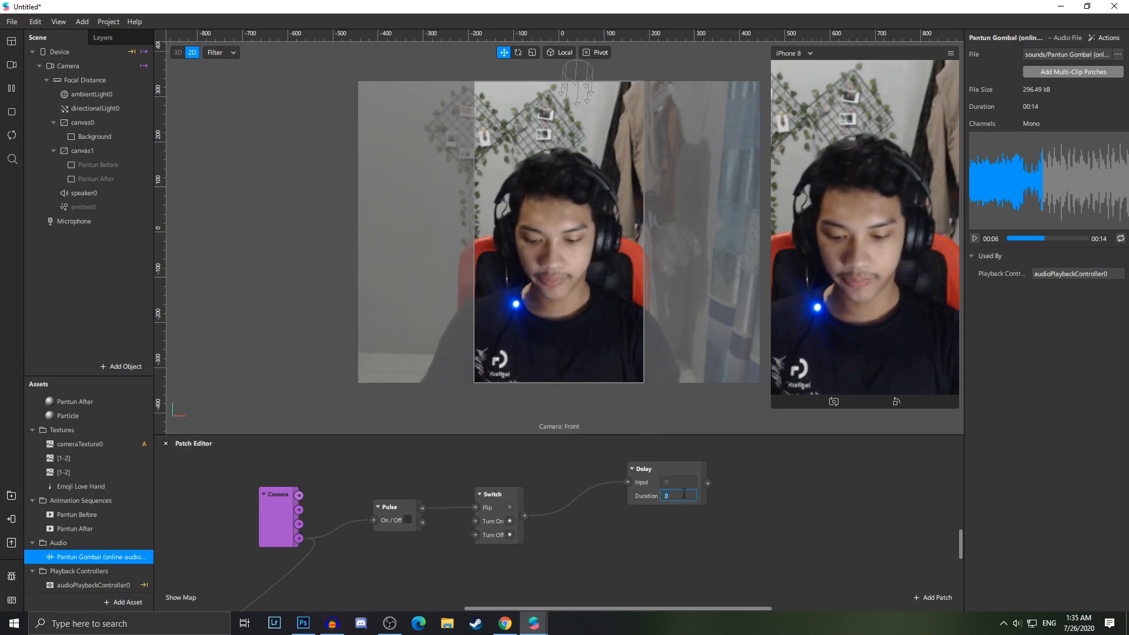
type("6.5")
left_click(777, 494)
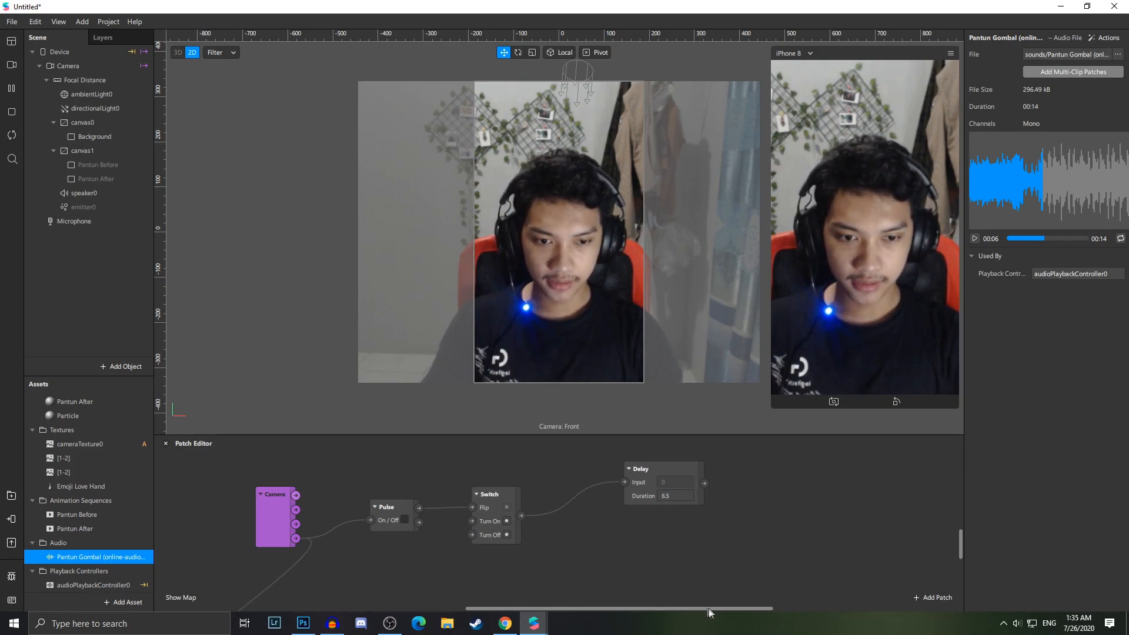
left_click_drag(707, 608, 733, 608)
left_click(639, 478)
left_click(668, 535)
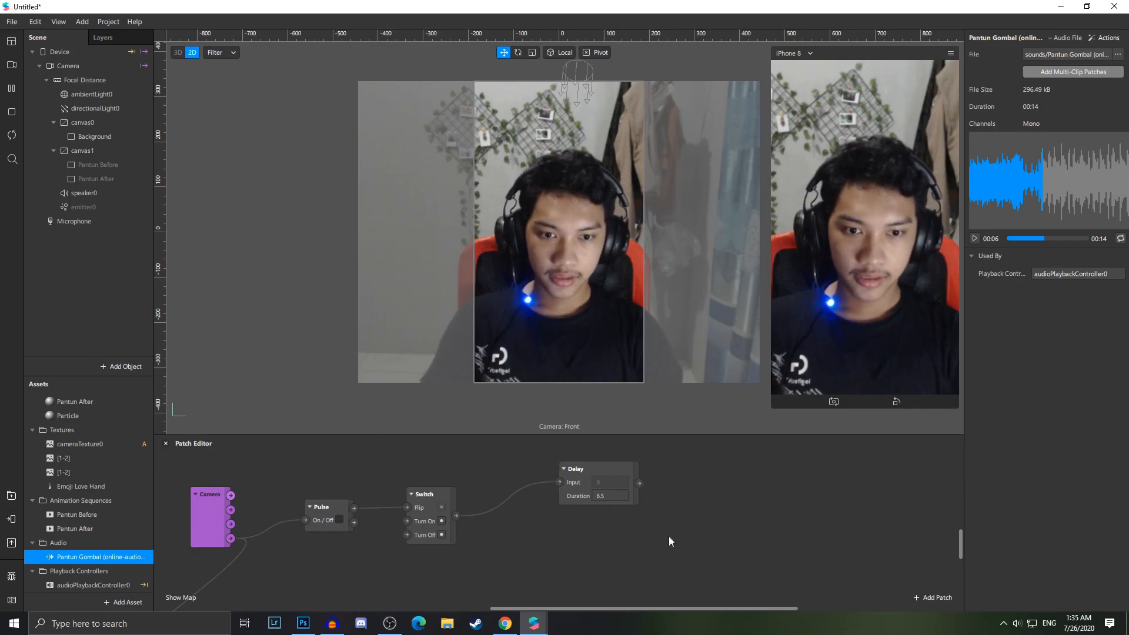
Make the Pantun Before and Pantun After rectangles visible in the scene
scroll(667, 534, "up", 1)
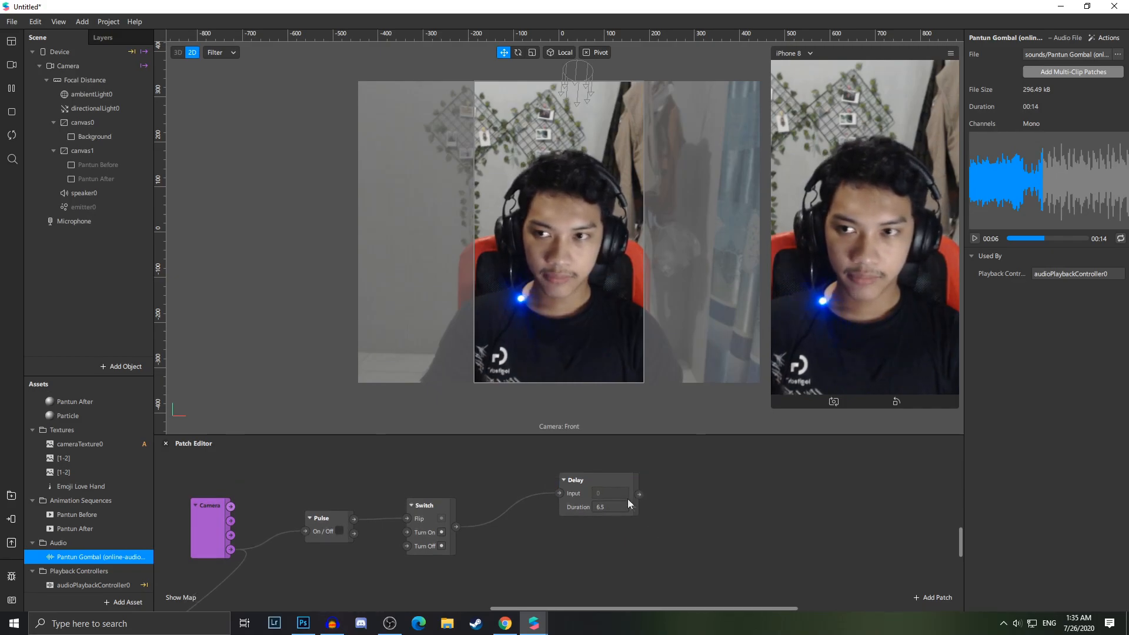
left_click(115, 175)
left_click(114, 167, "ctrl")
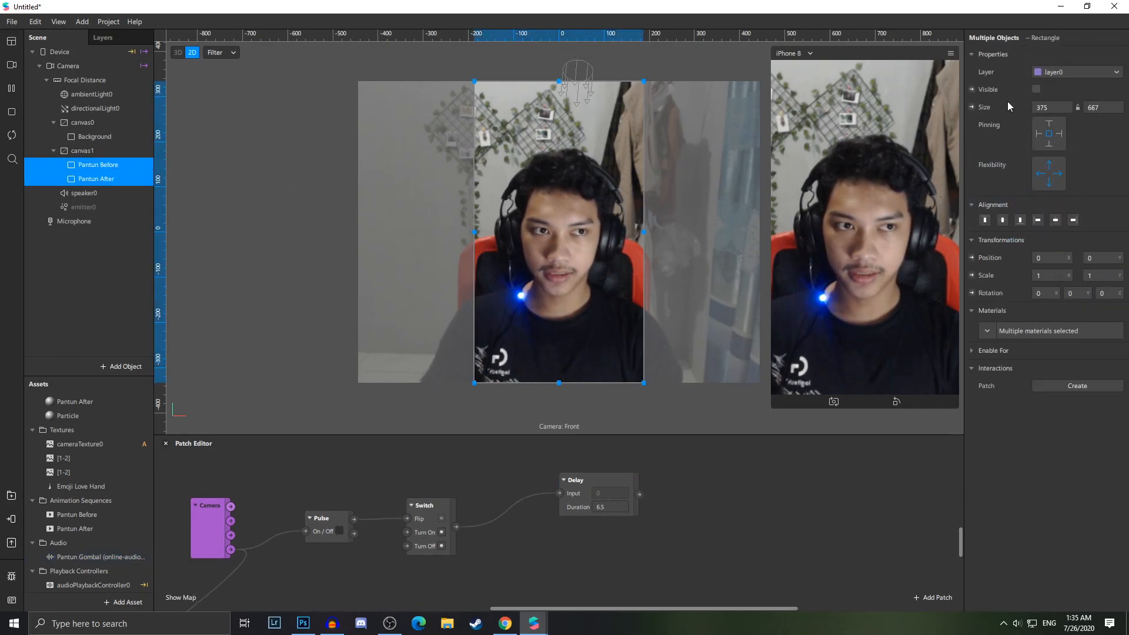
left_click(1036, 89)
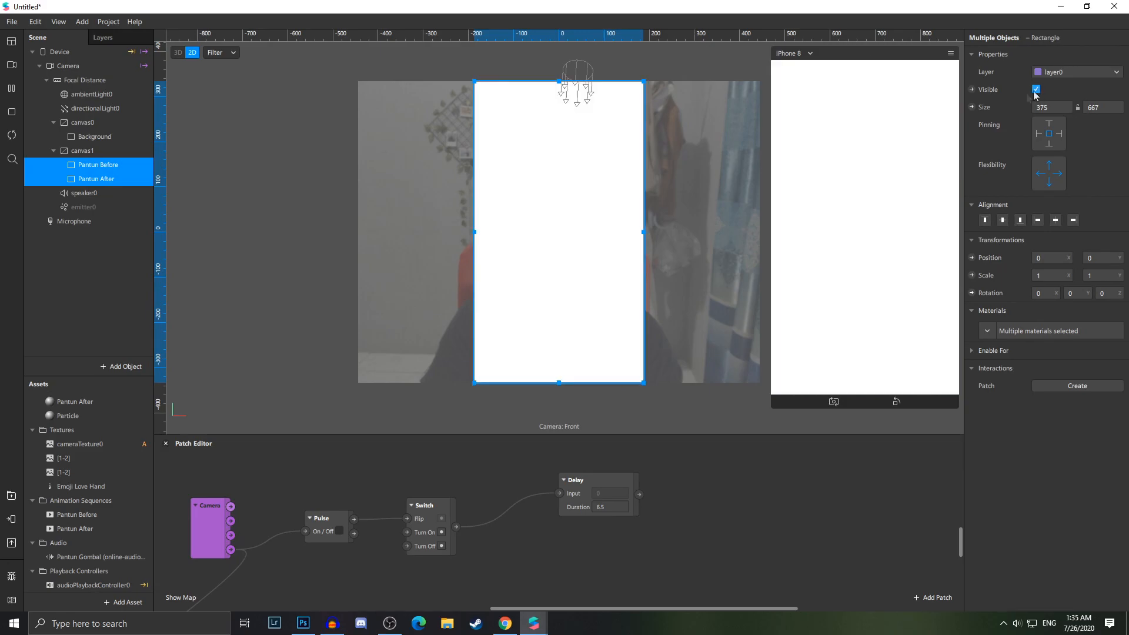
left_click(104, 179)
Assign the Pantun Before animation sequence as the texture of the Pantun Before material
scroll(106, 465, "up", 1)
left_click(80, 422)
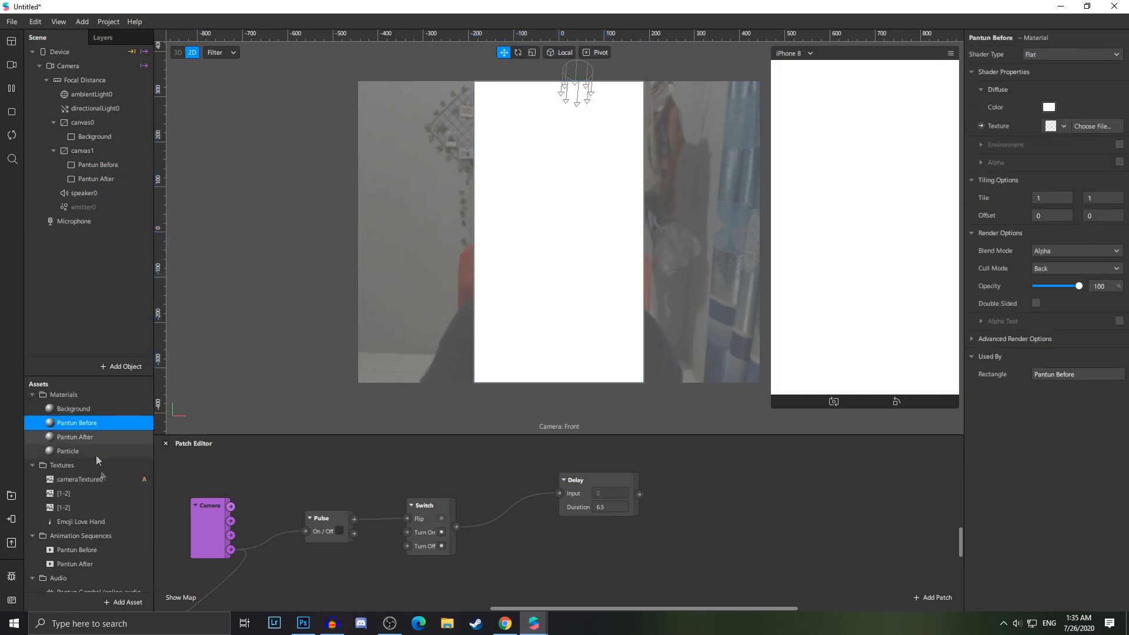
scroll(97, 470, "down", 1)
left_click(97, 528)
left_click(97, 541)
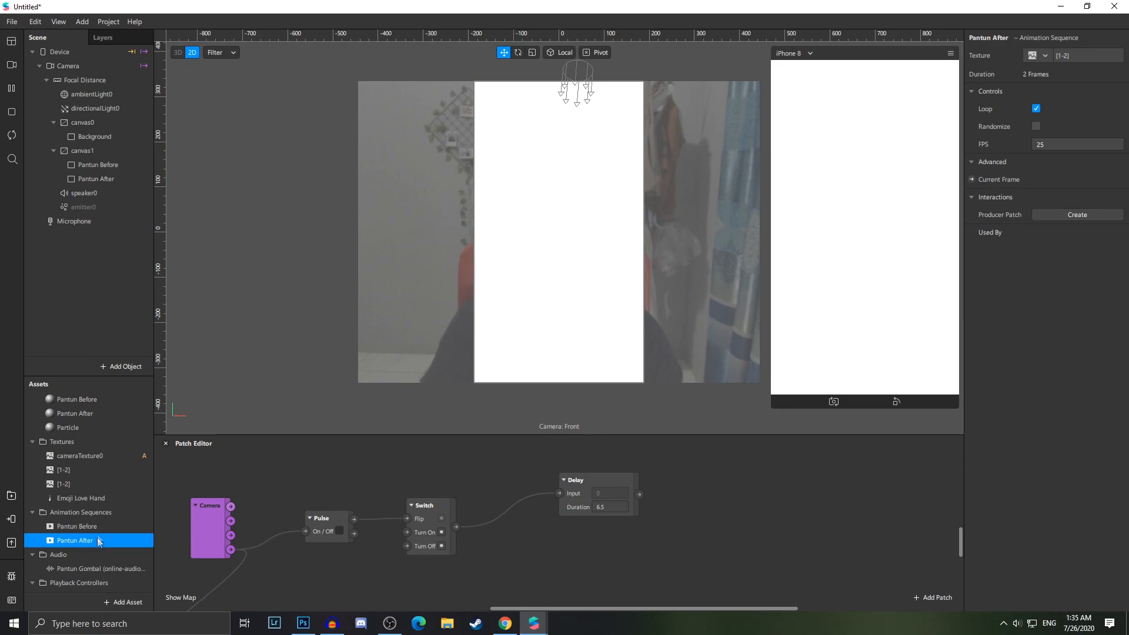
left_click(100, 411)
scroll(100, 410, "up", 1)
left_click(100, 424)
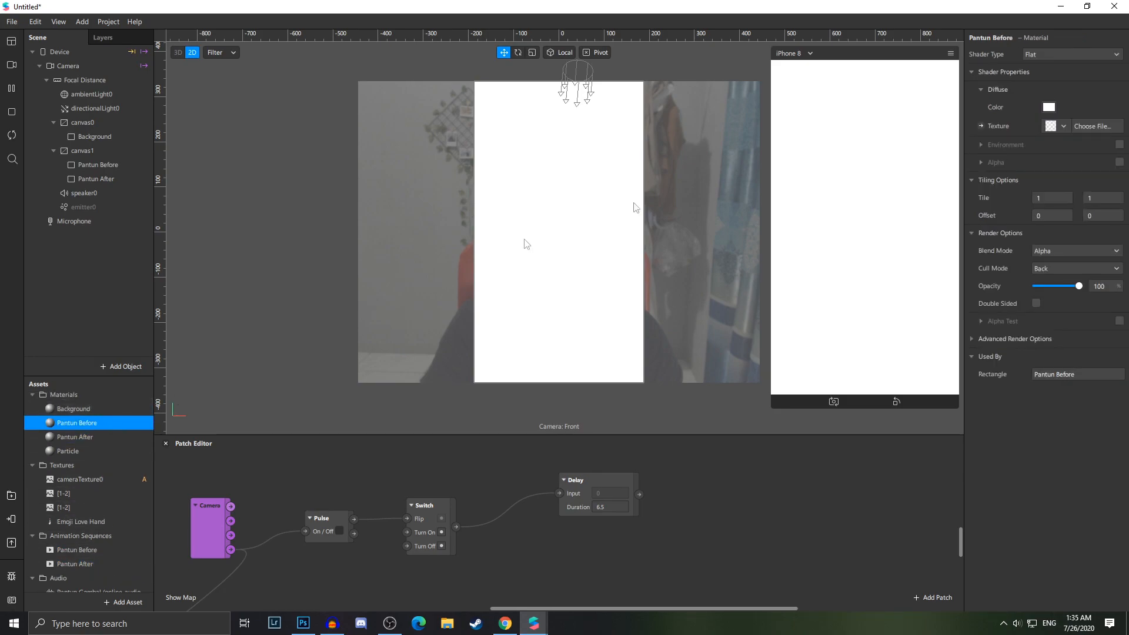
left_click(1062, 127)
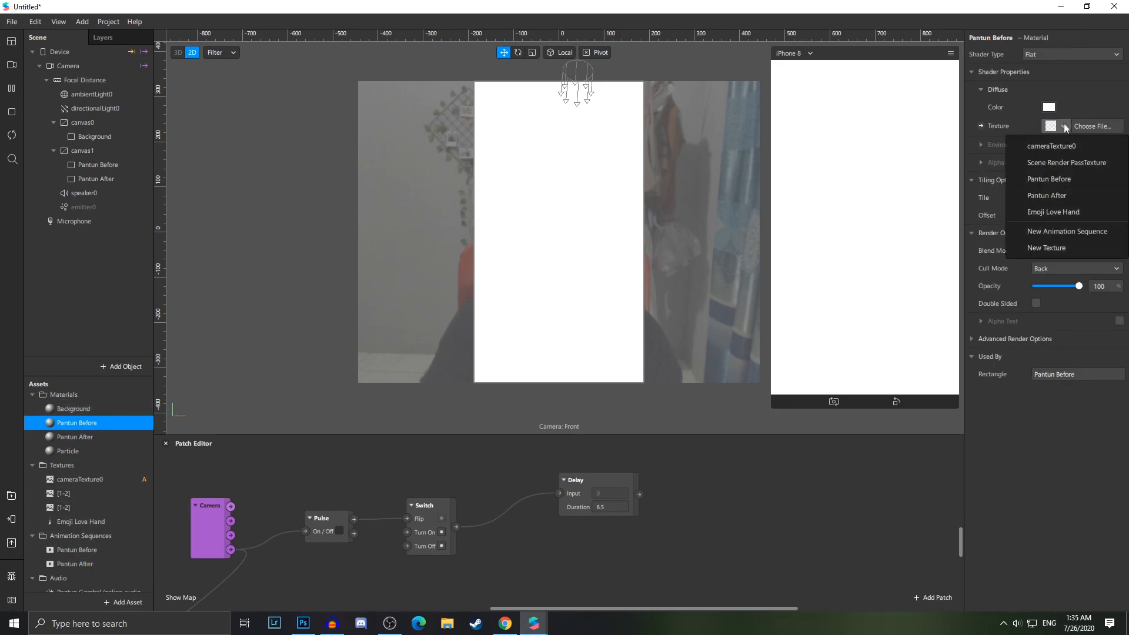
left_click(1070, 180)
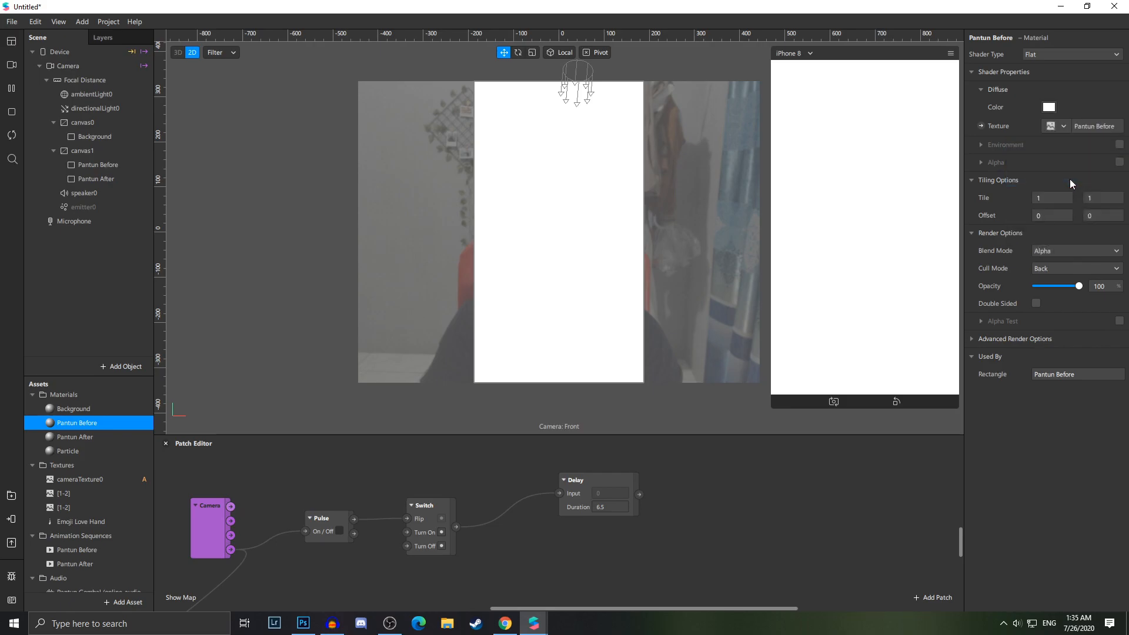
Assign the Pantun After animation sequence as the texture of the Pantun After material
left_click(79, 437)
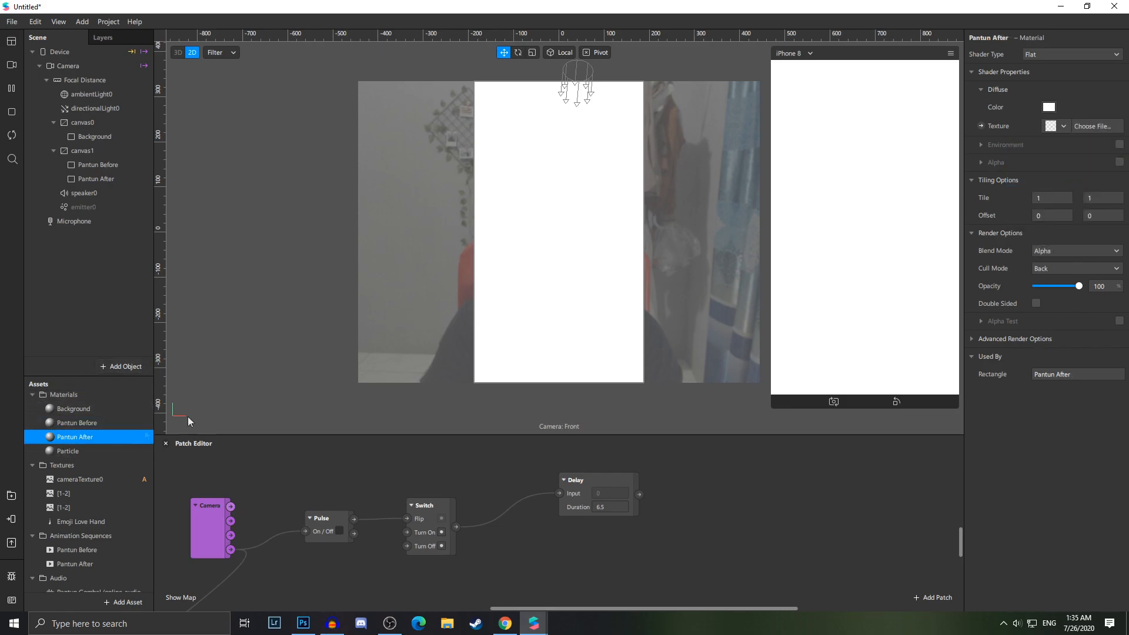
left_click(1063, 126)
left_click(1056, 195)
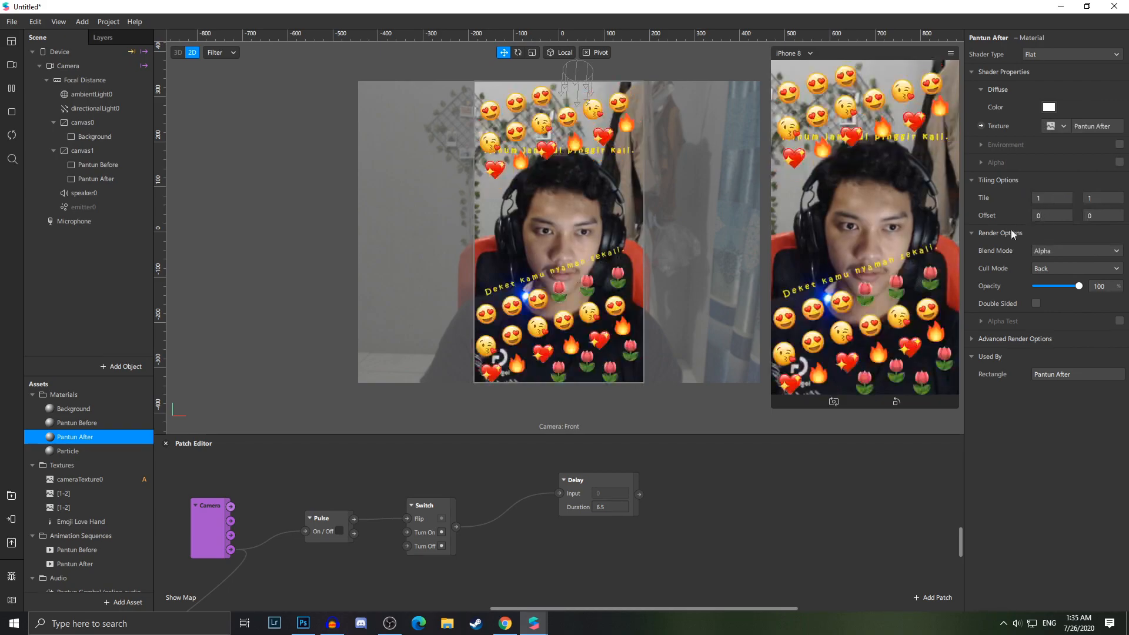
Create Visible property patches for the Pantun Before and Pantun After rectangles
scroll(121, 415, "down", 1)
left_click(121, 415)
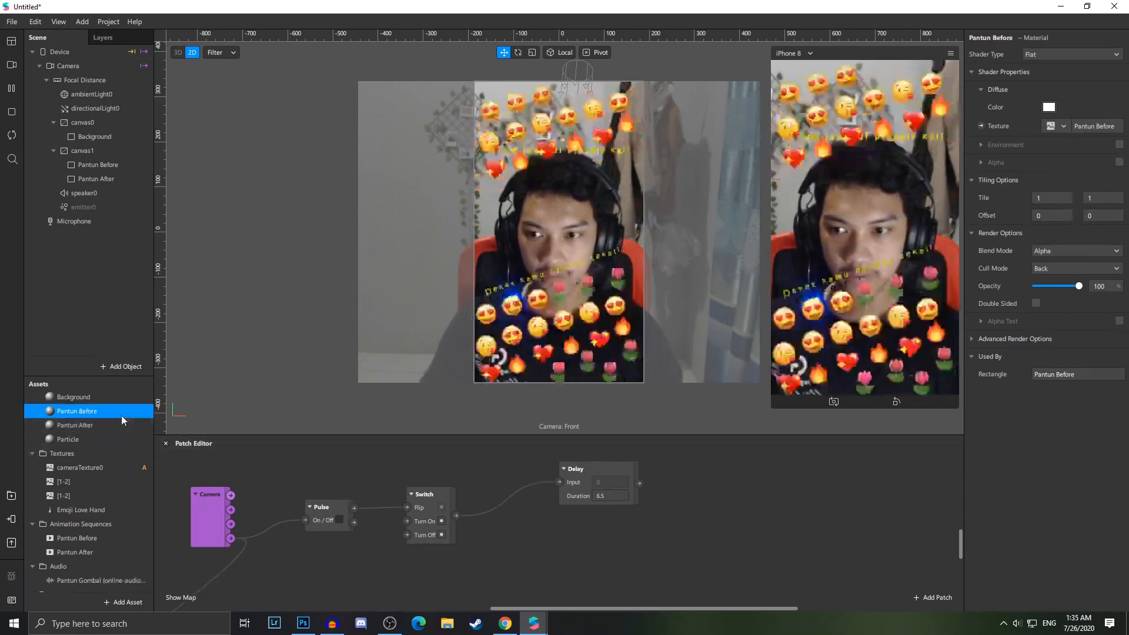
left_click(129, 166)
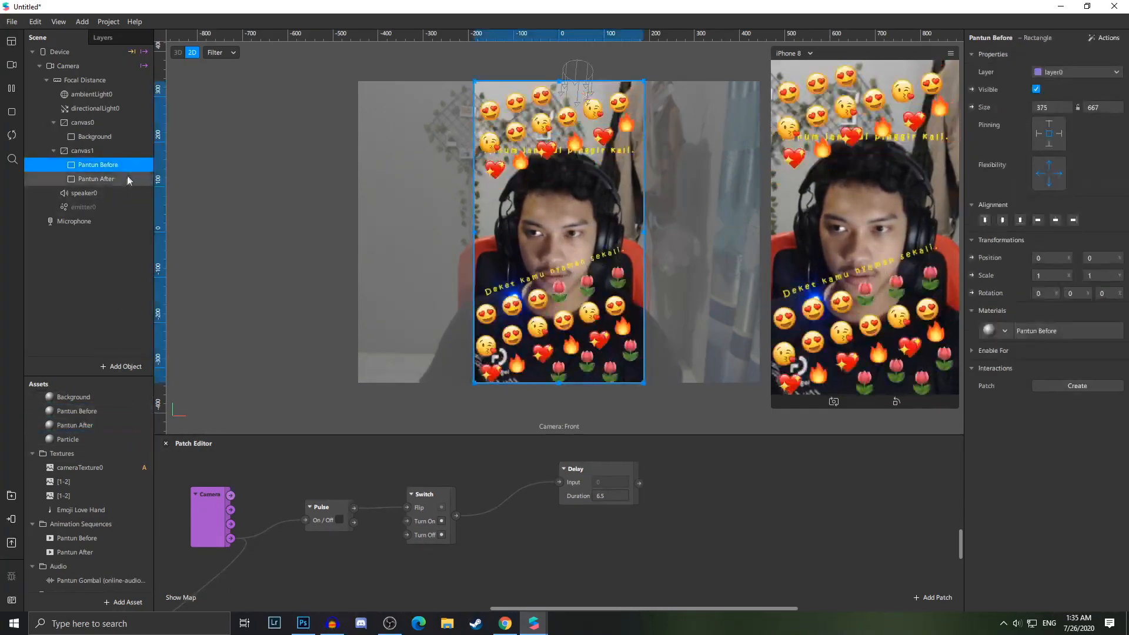
left_click(126, 178, "shift")
left_click(972, 90)
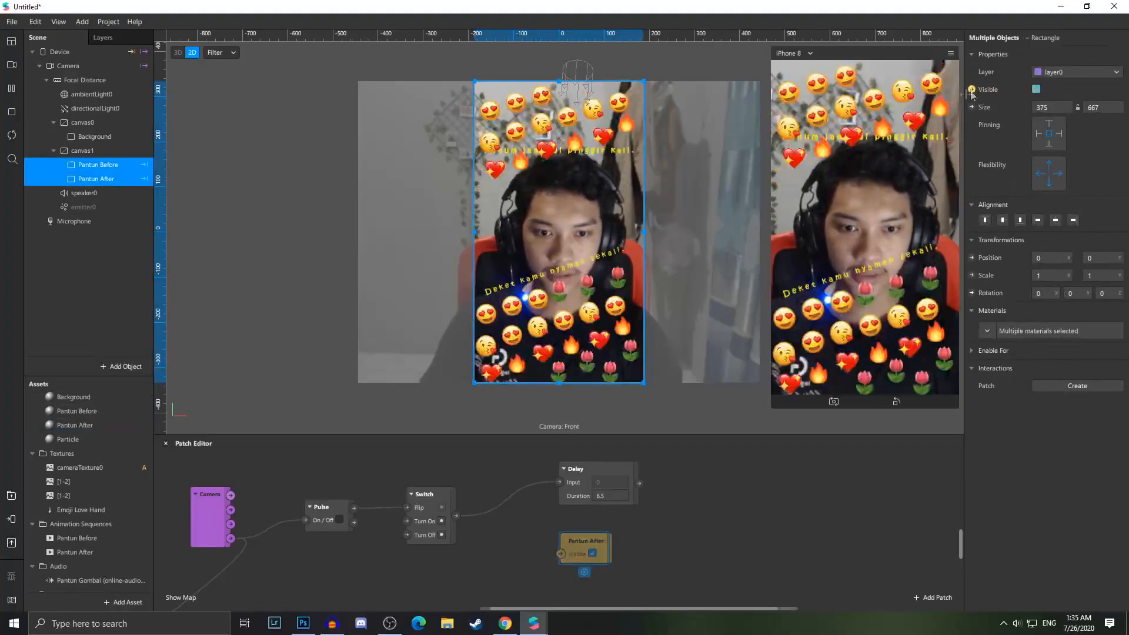
Arrange the new patches and wire the Delay output to Pantun After's Visible input
left_click_drag(587, 543, 751, 485)
left_click_drag(588, 541, 729, 457)
scroll(699, 504, "up", 2)
left_click_drag(638, 528, 773, 478)
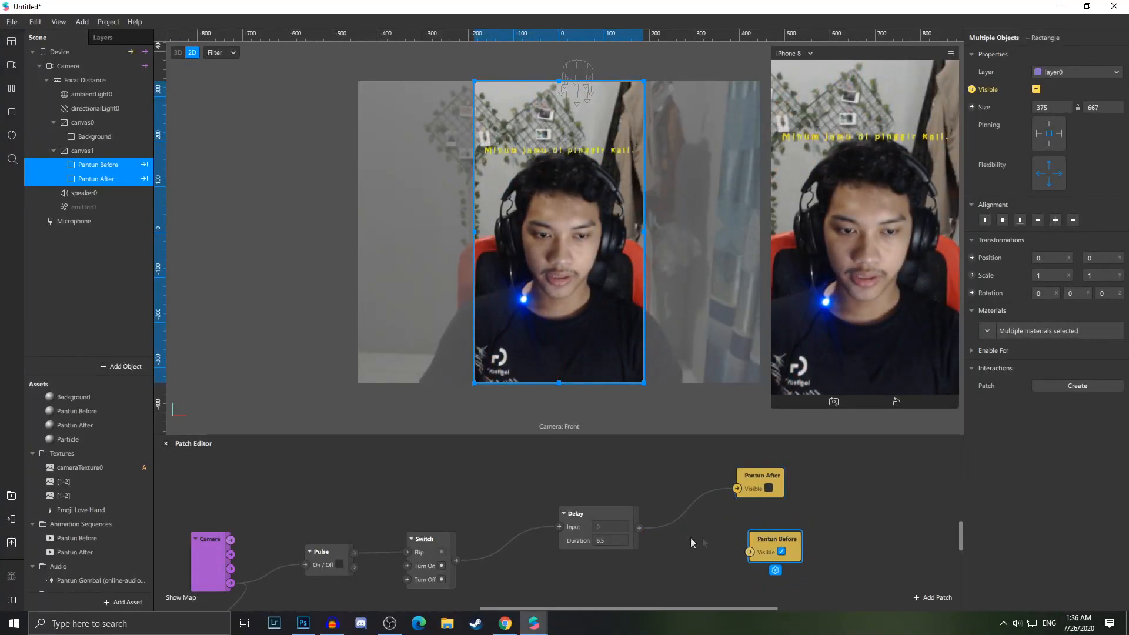
Insert a Not patch after the Delay and connect it to Pantun Before's Visible input
left_click(752, 568)
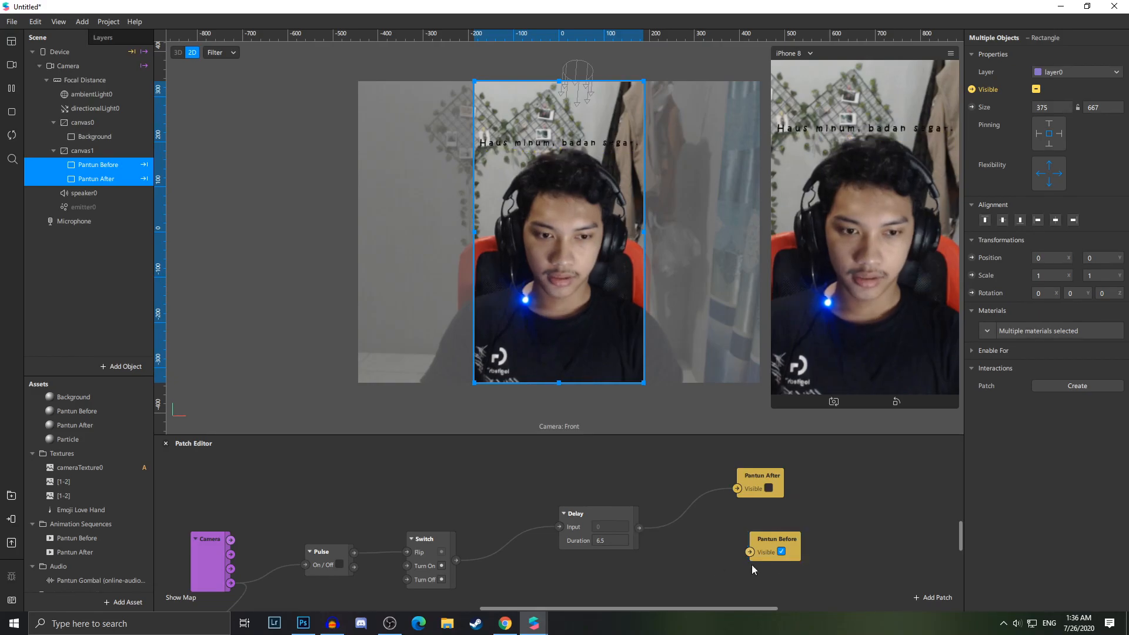
left_click_drag(640, 528, 690, 535)
type("not")
key("Return")
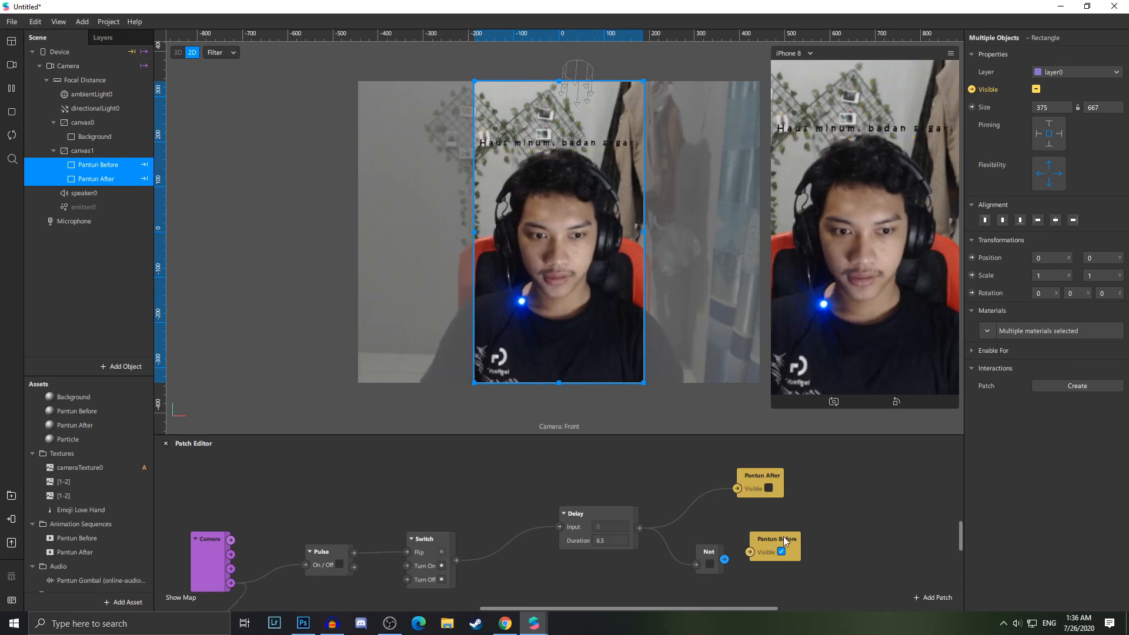
left_click_drag(752, 560, 804, 560)
mouse_move(724, 560)
left_mouse_down()
mouse_move(822, 561)
mouse_move(746, 538)
left_mouse_up()
left_click(835, 559)
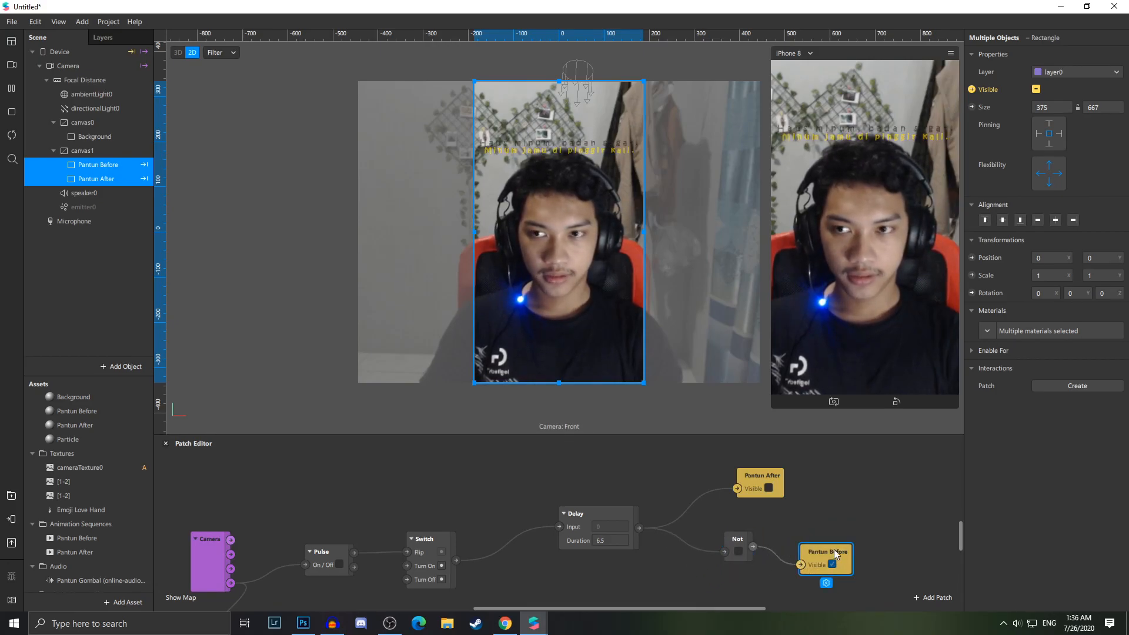
Make the emitter visible, create its Visible patch, and wire the Delay output to it
left_click(116, 207)
left_click(1036, 89)
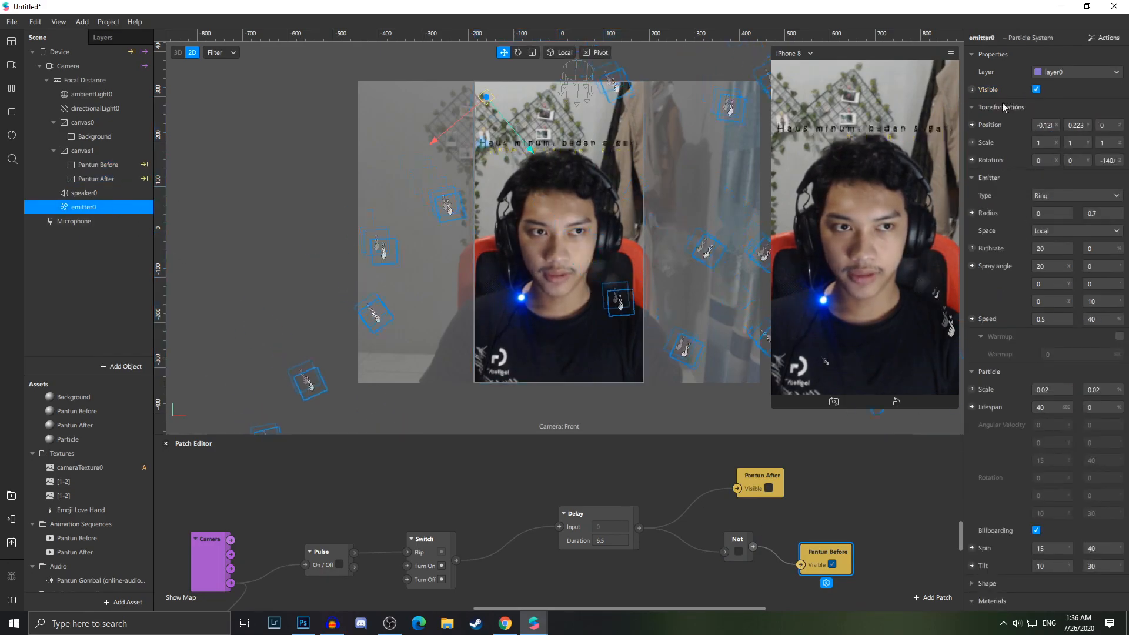
left_click(971, 90)
left_click_drag(569, 550, 733, 586)
left_click_drag(639, 528, 741, 610)
scroll(606, 553, "down", 2)
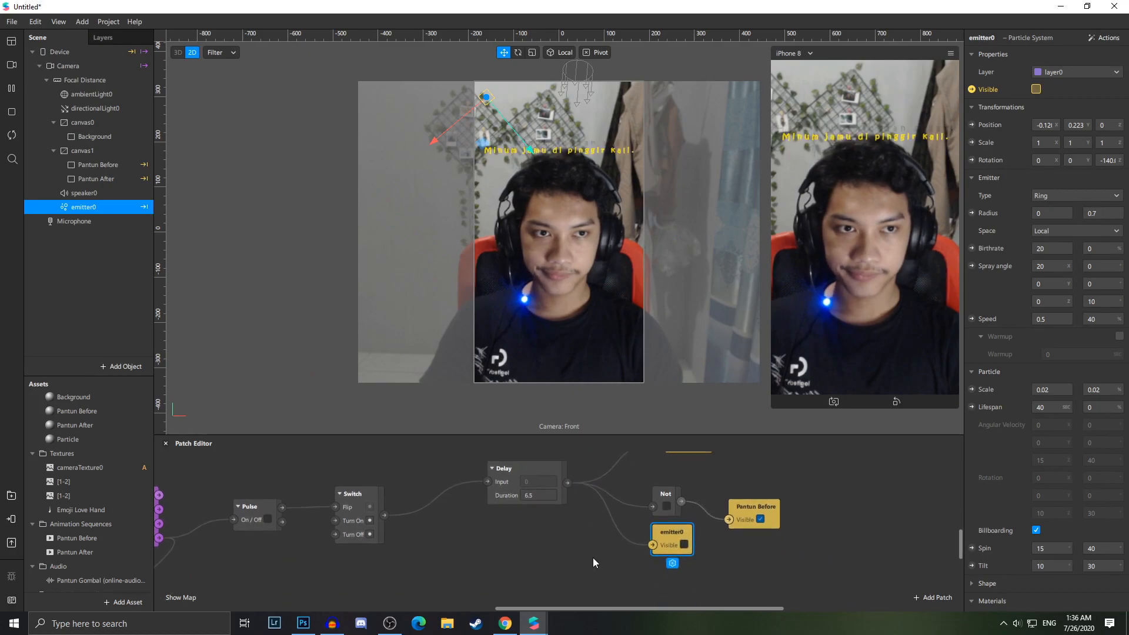
Set the FPS of both Pantun animation sequences to 0
scroll(107, 510, "down", 1)
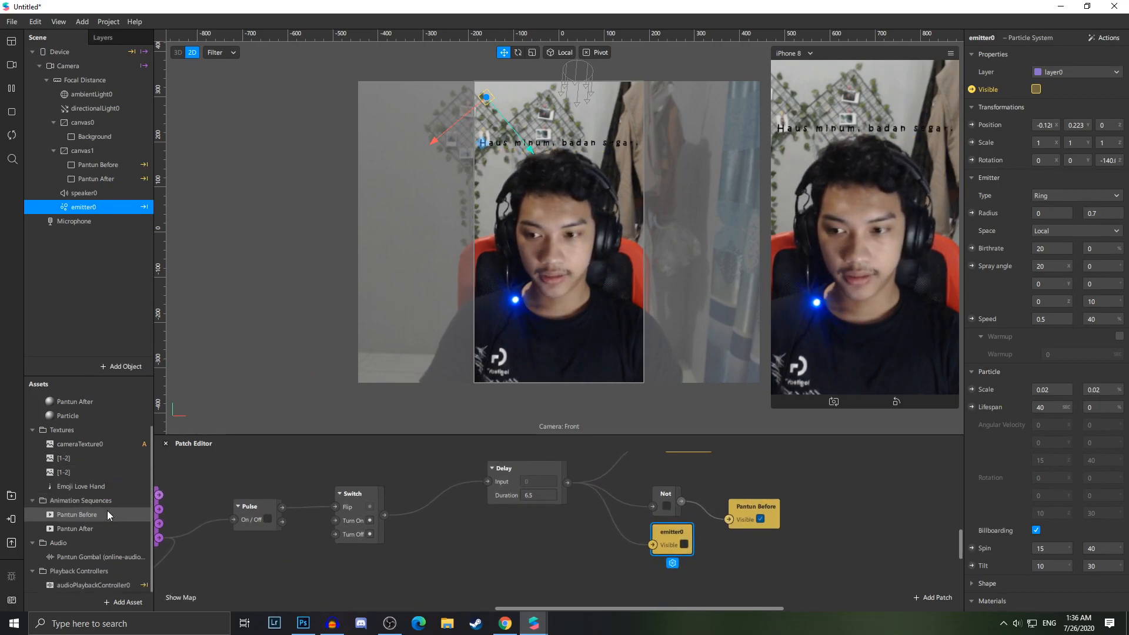
left_click(104, 514)
left_click(96, 526, "shift")
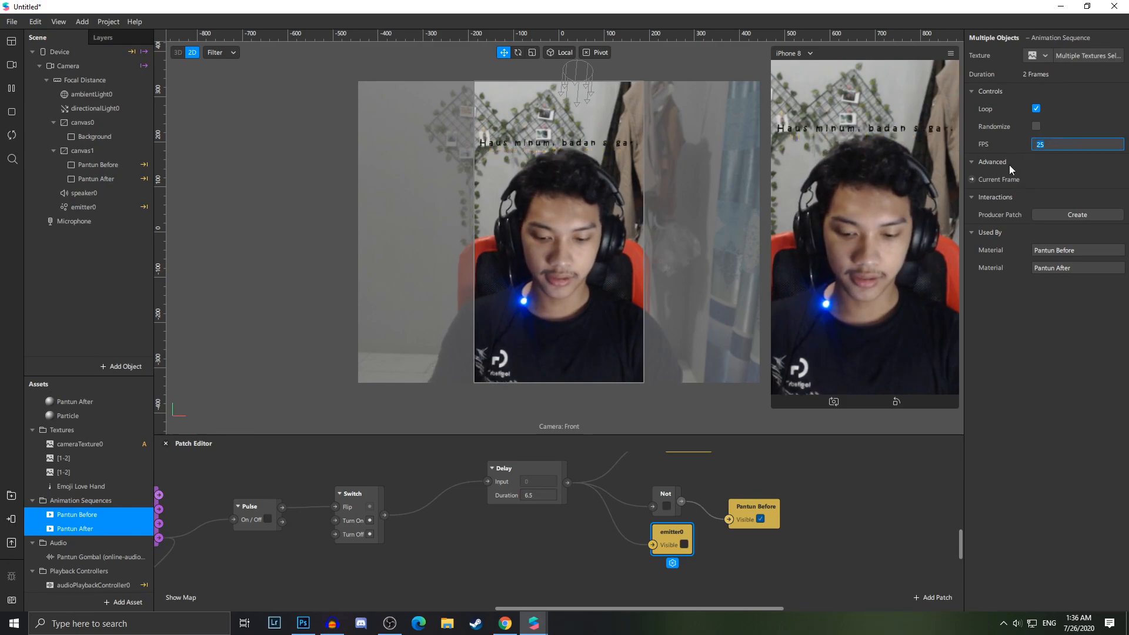
key("Return")
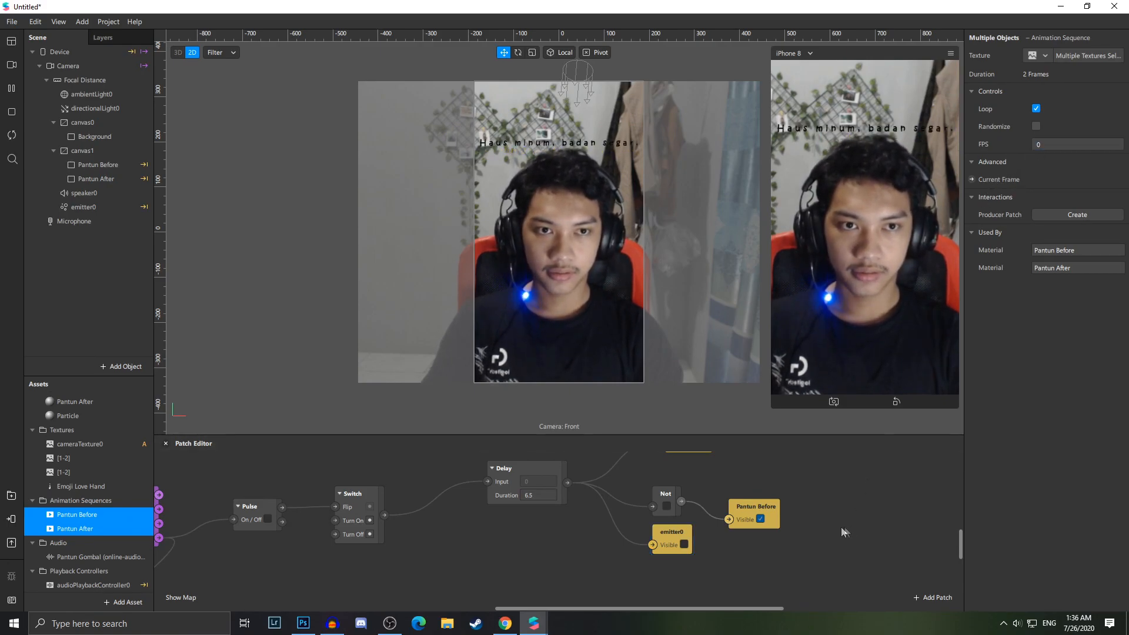
Add a Pulse patch fed from the Switch patch's output
scroll(785, 549, "up", 2)
left_click_drag(665, 574, 678, 574)
left_click_drag(615, 608, 582, 606)
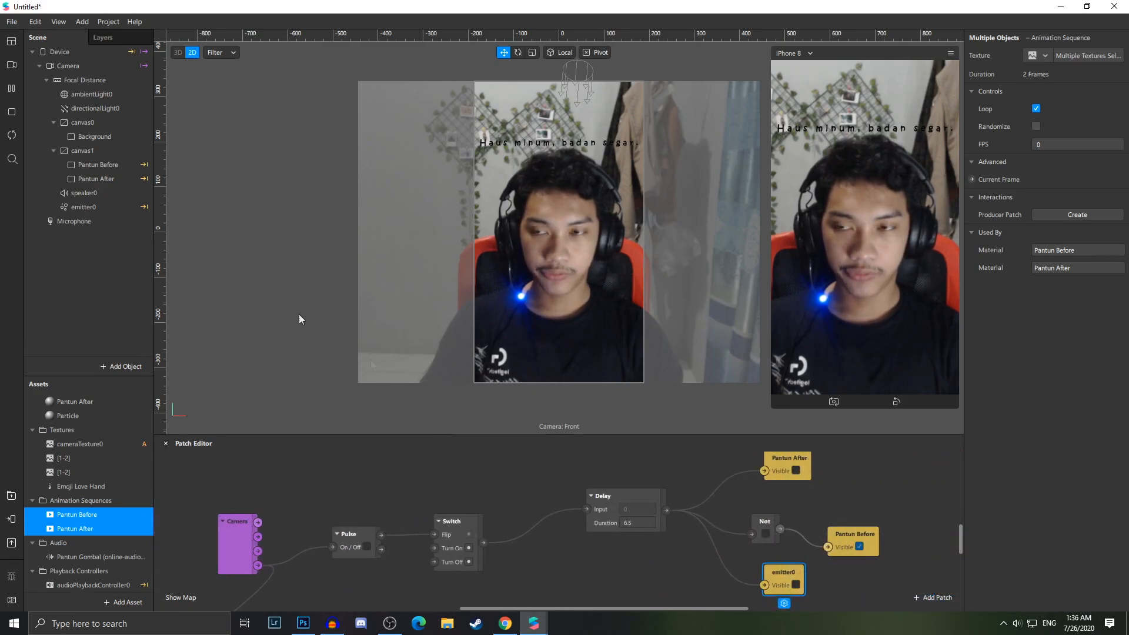
left_click_drag(731, 599, 757, 599)
scroll(758, 599, "down", 1)
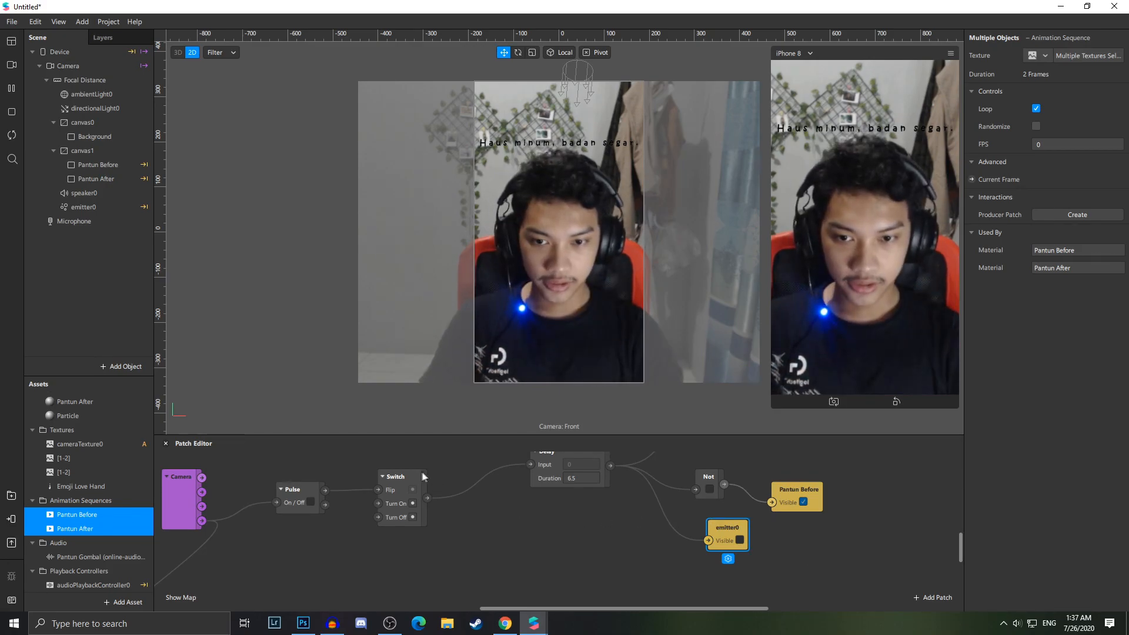
left_click_drag(428, 500, 477, 569)
type("pus")
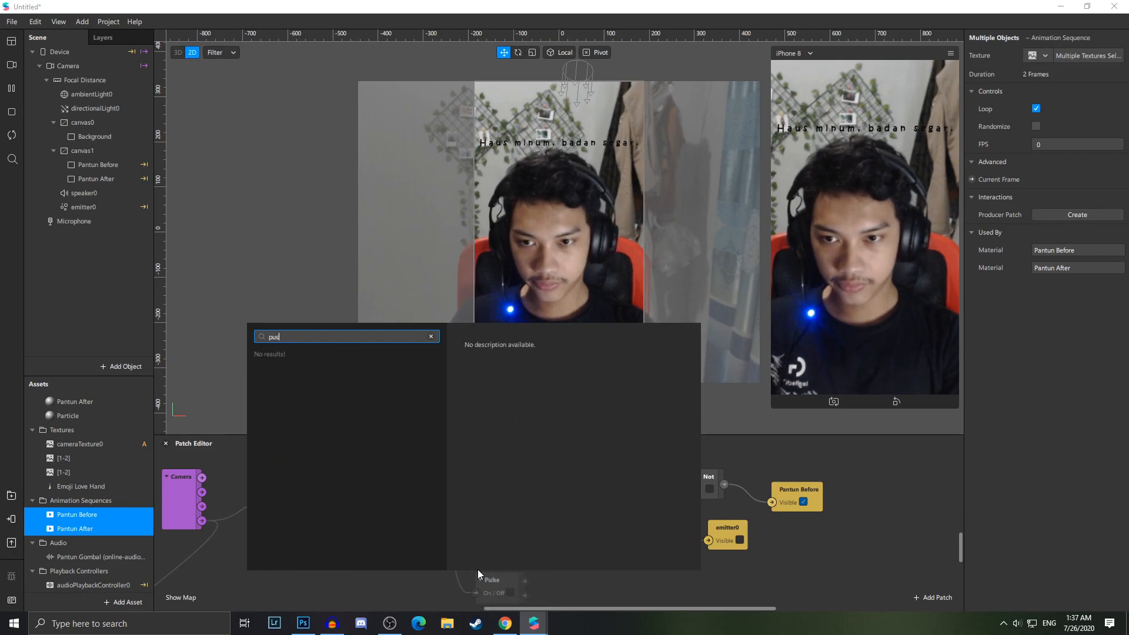
key("BackSpace")
key("Return")
scroll(486, 563, "down", 1)
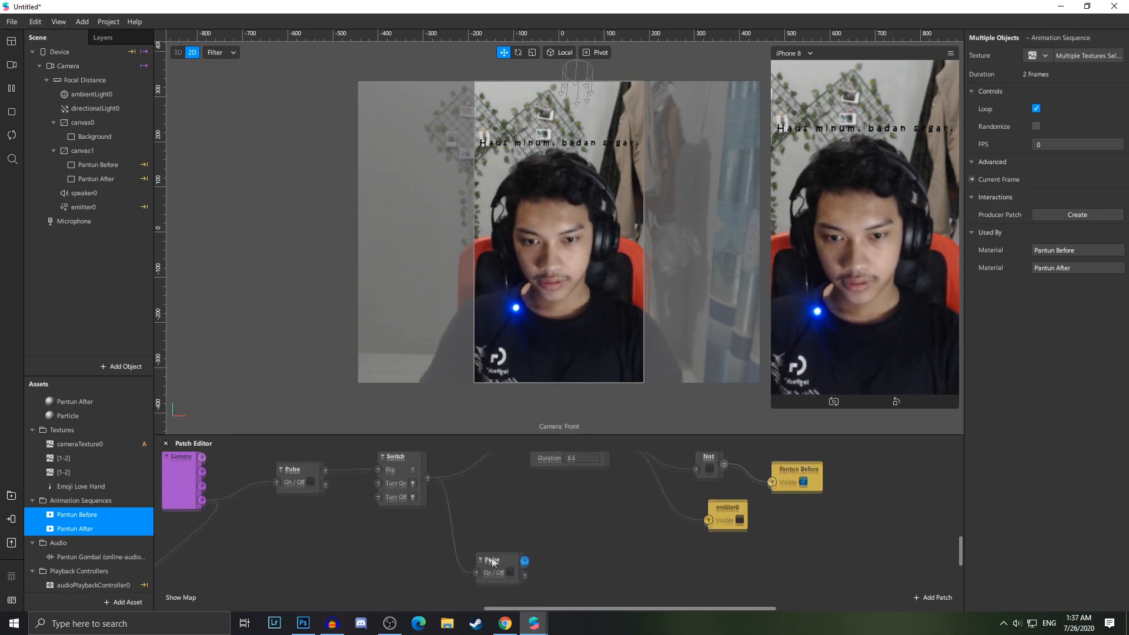
Add an Offset patch connected from the new Pulse output
left_click_drag(524, 540, 655, 552)
type("of")
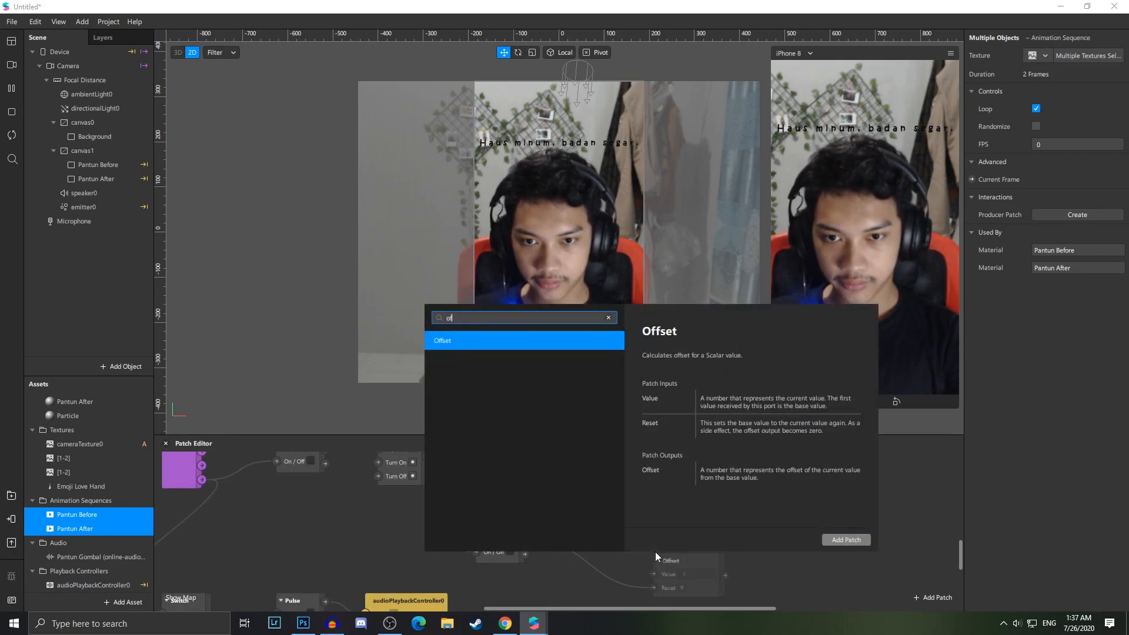
key("Return")
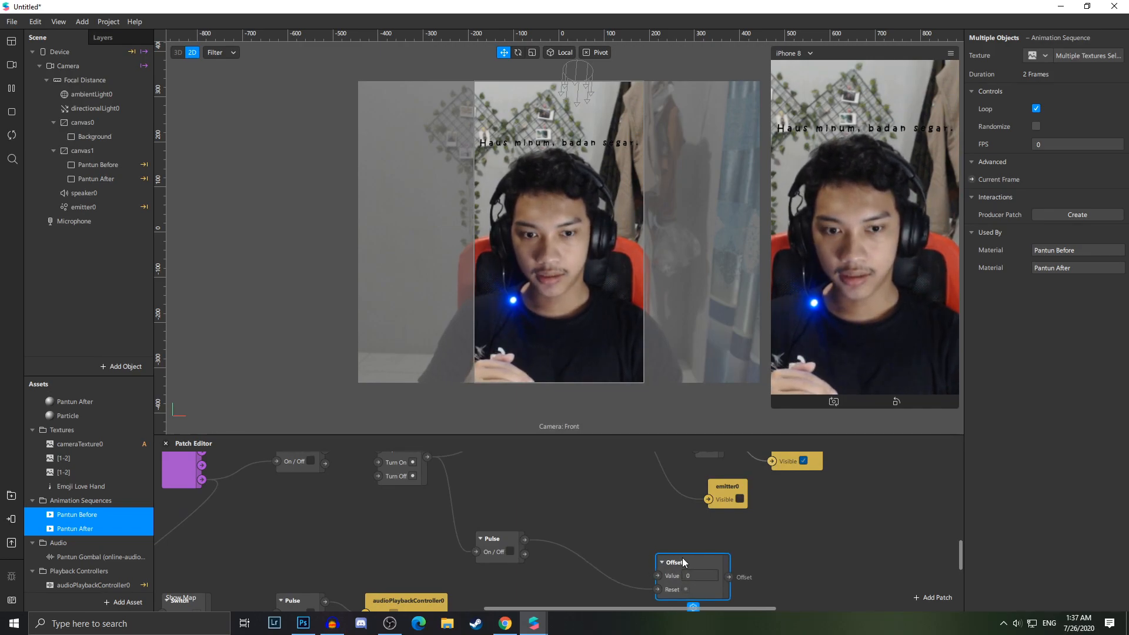
mouse_move(683, 558)
left_mouse_down()
mouse_move(696, 558)
mouse_move(690, 545)
left_mouse_up()
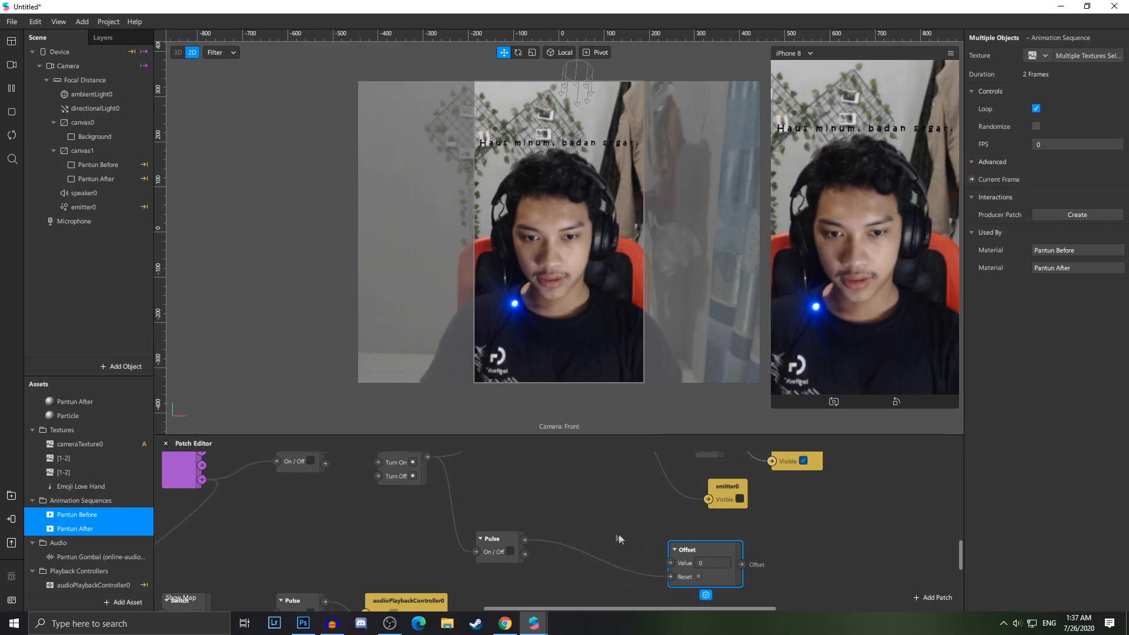
Add a Runtime patch and connect it to the Offset's Value input
right_click(592, 515)
type("run")
key("Return")
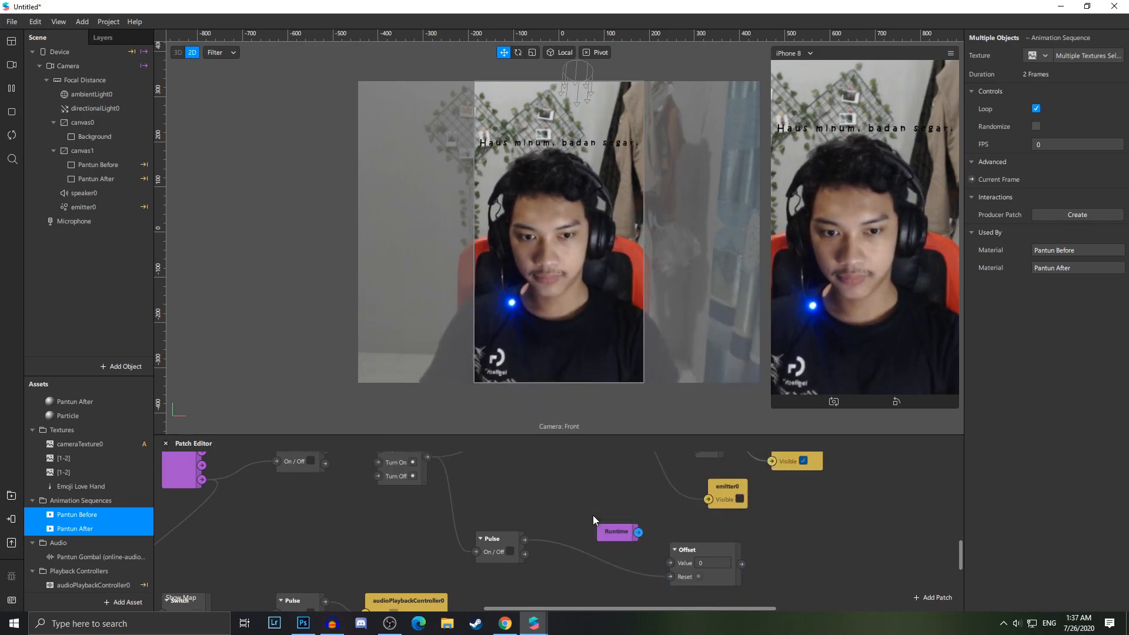
left_click_drag(638, 532, 670, 564)
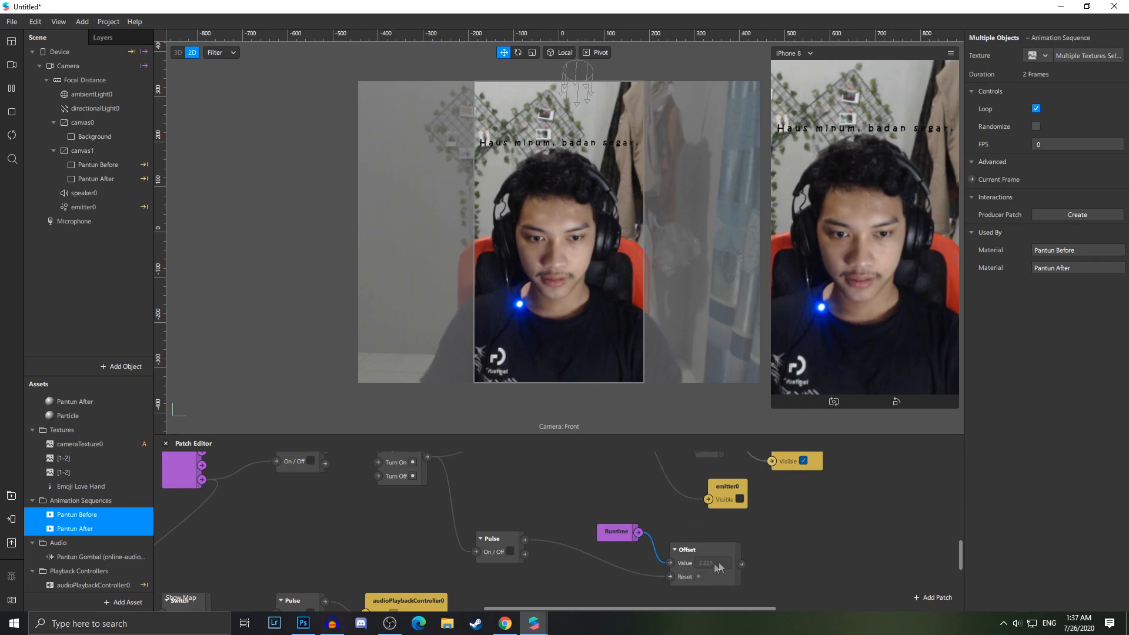
Chain a Less Than patch after the Offset and a Loop Animation patch after the Less Than
left_click_drag(741, 564, 808, 540)
type("les")
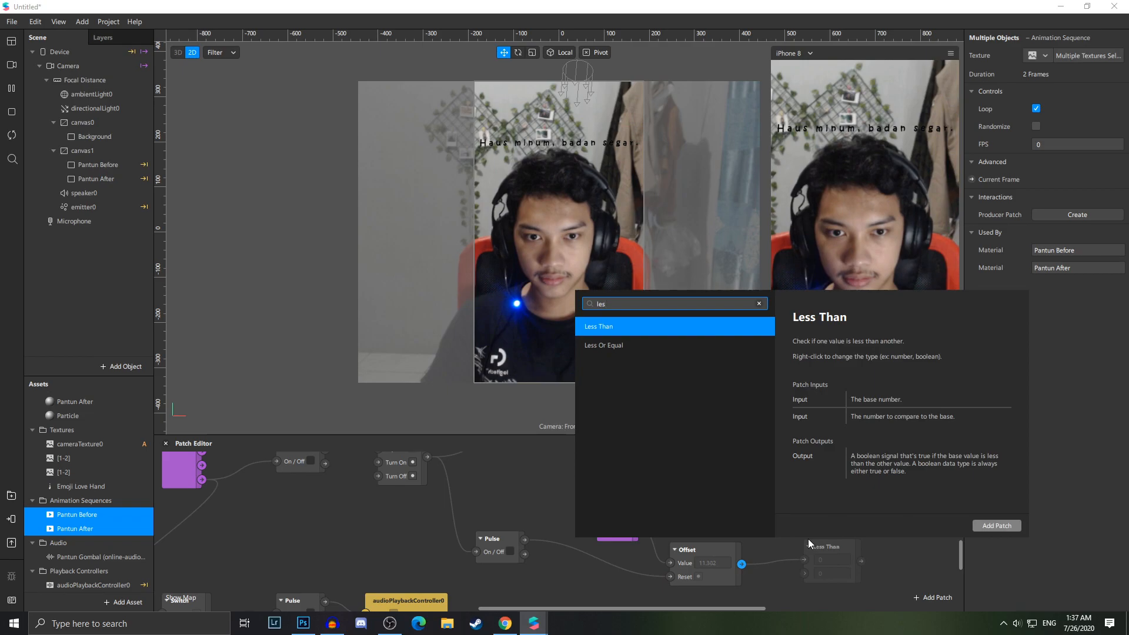
key("Return")
left_click_drag(751, 607, 794, 609)
left_click_drag(693, 565, 755, 522)
type("loop")
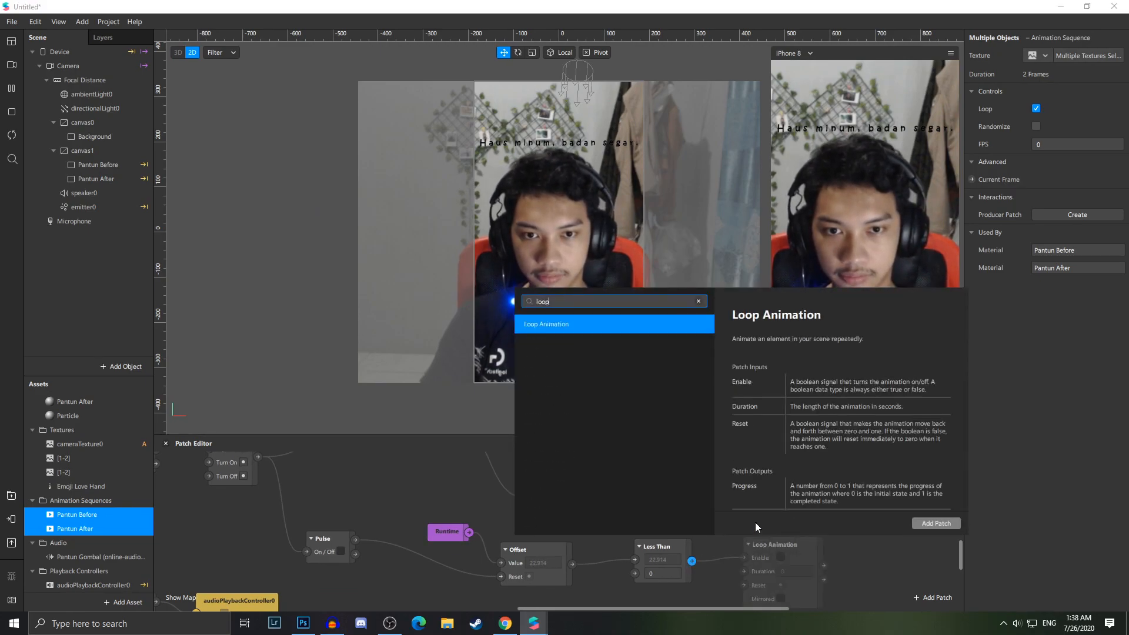
key("Return")
Chain a Random patch after the Loop Animation and a Round patch after the Random
left_click_drag(687, 524, 800, 492)
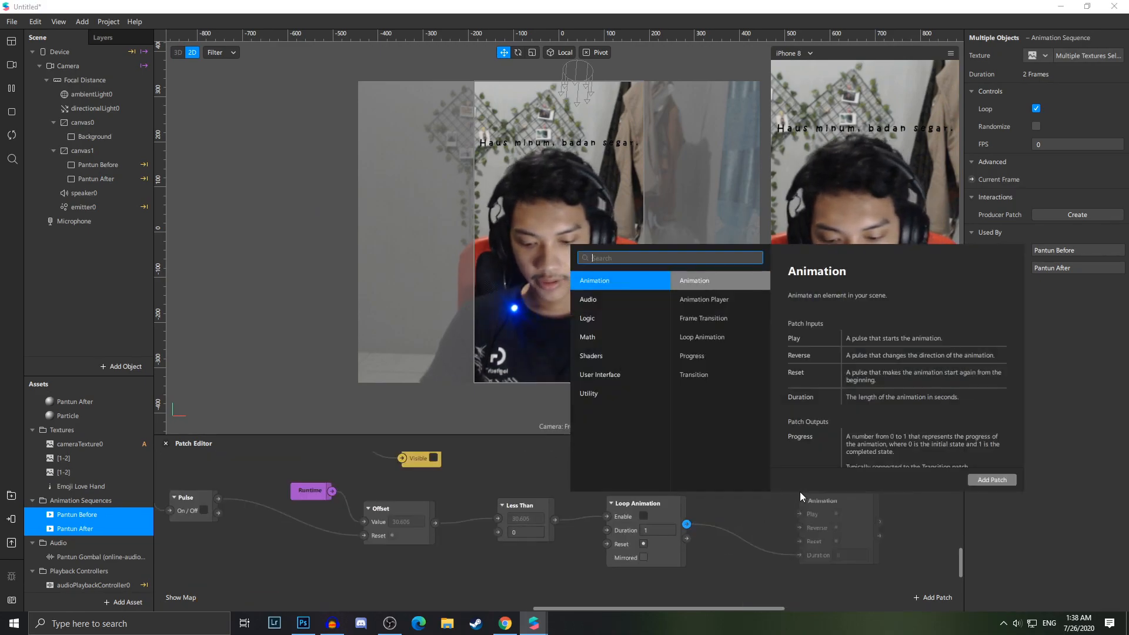
type("rando")
key("Return")
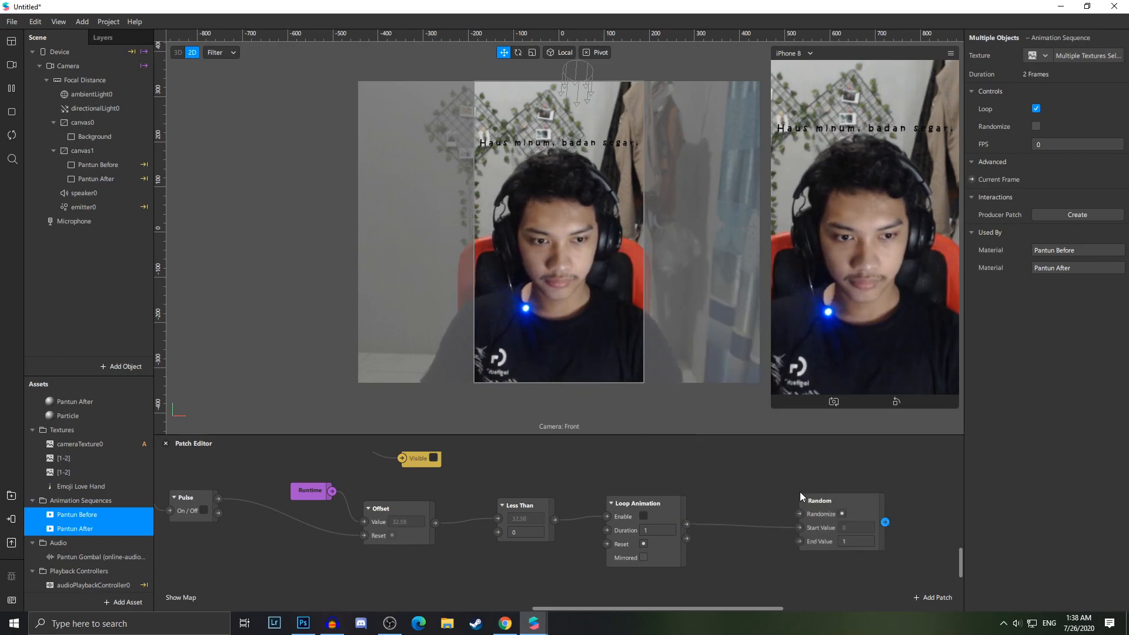
left_click_drag(809, 499, 780, 507)
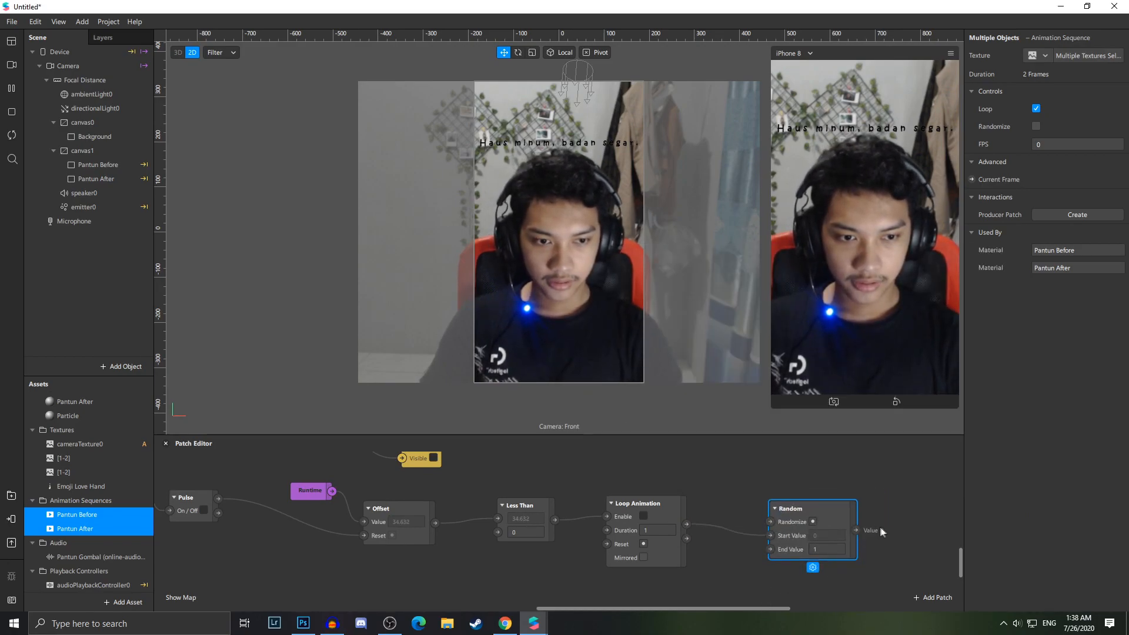
left_click_drag(878, 517, 893, 482)
type("round")
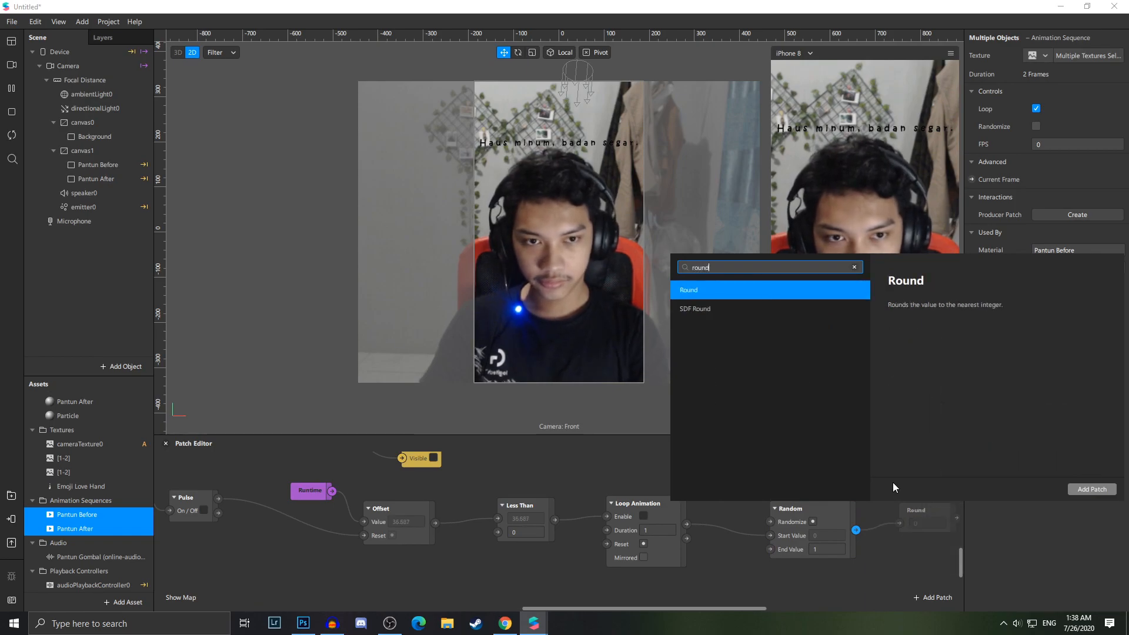
key("Return")
Add a Delay patch connected from the Round output
middle_click_drag(917, 516, 633, 517)
left_click_drag(671, 516, 774, 469)
type("delay")
key("Return")
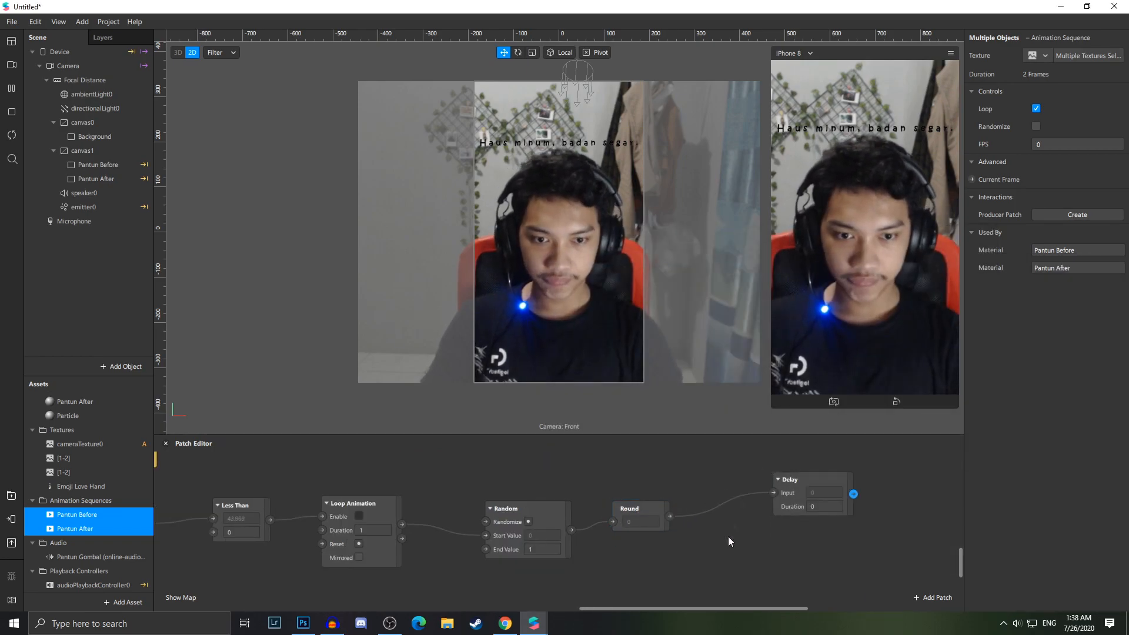
Set the Less Than patch's comparison value to 2
left_click_drag(721, 609, 617, 621)
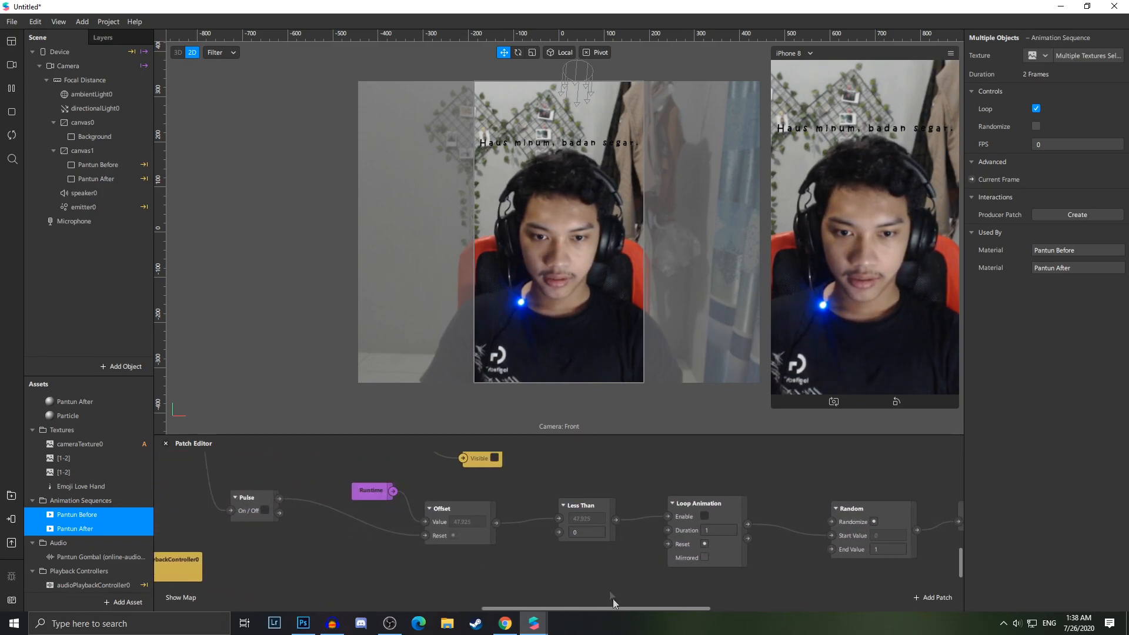
scroll(581, 514, "up", 4)
left_click(585, 538)
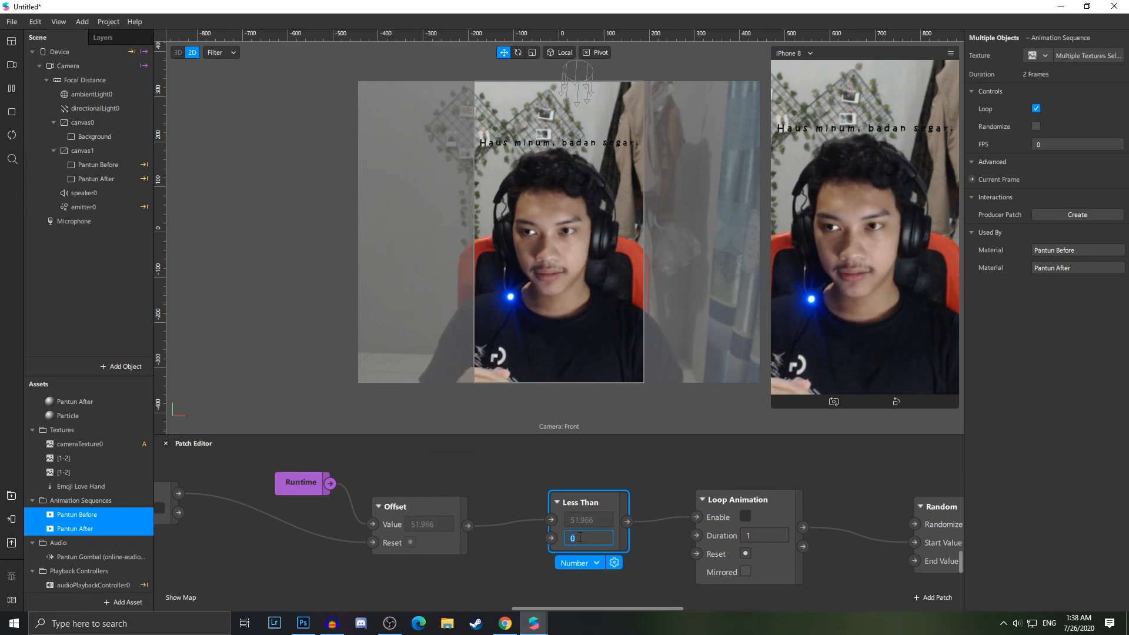
left_click(79, 458)
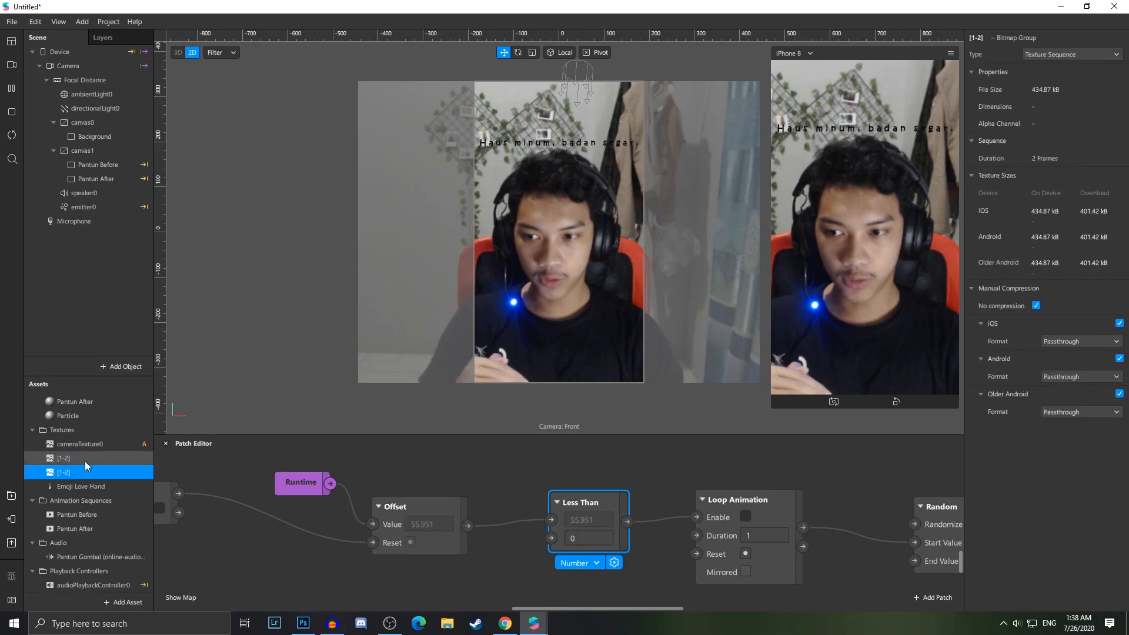
left_click(84, 471)
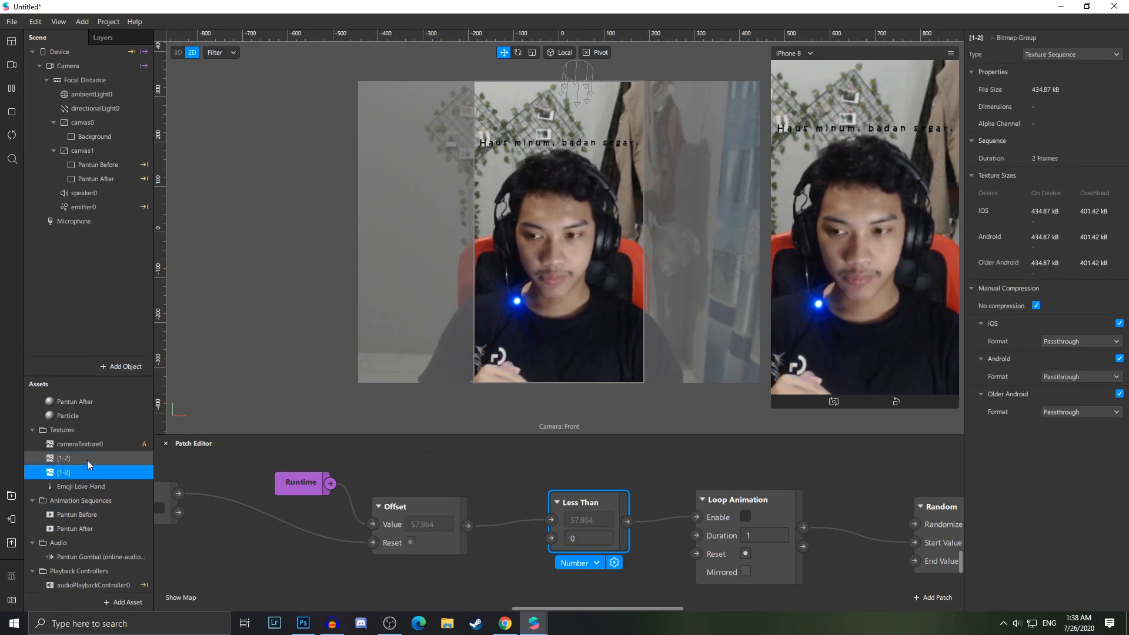
left_click(593, 539)
type("2")
Set the Loop Animation's Duration to 0
left_click_drag(639, 612, 673, 612)
left_click(595, 509)
left_click(596, 536)
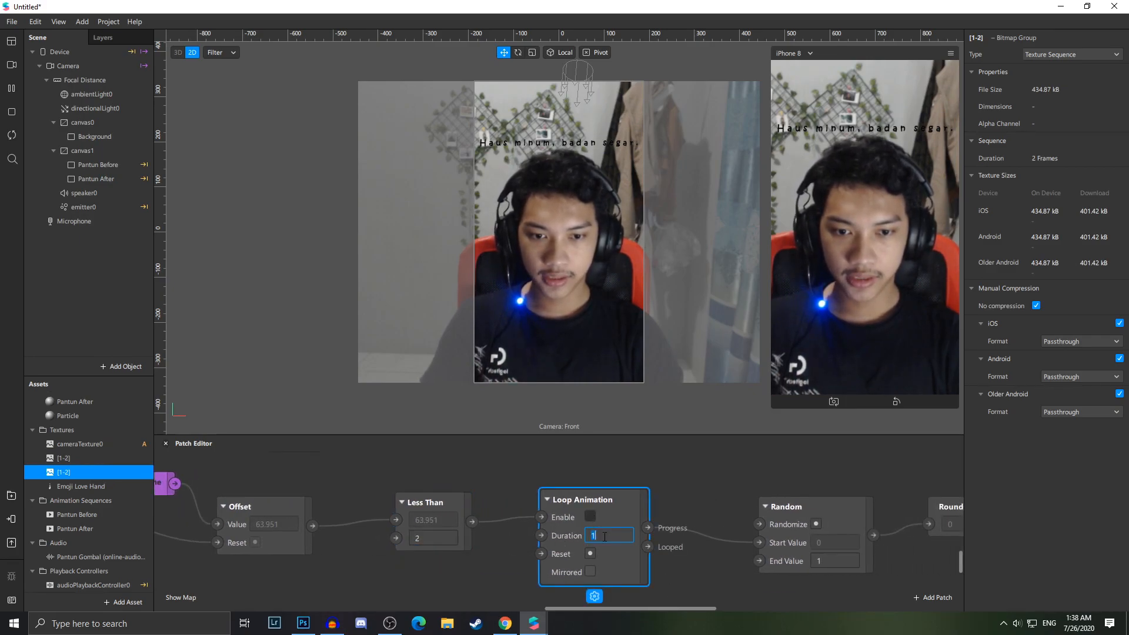
type("0")
Set the Random patch's End Value to 2
left_click_drag(652, 606, 696, 607)
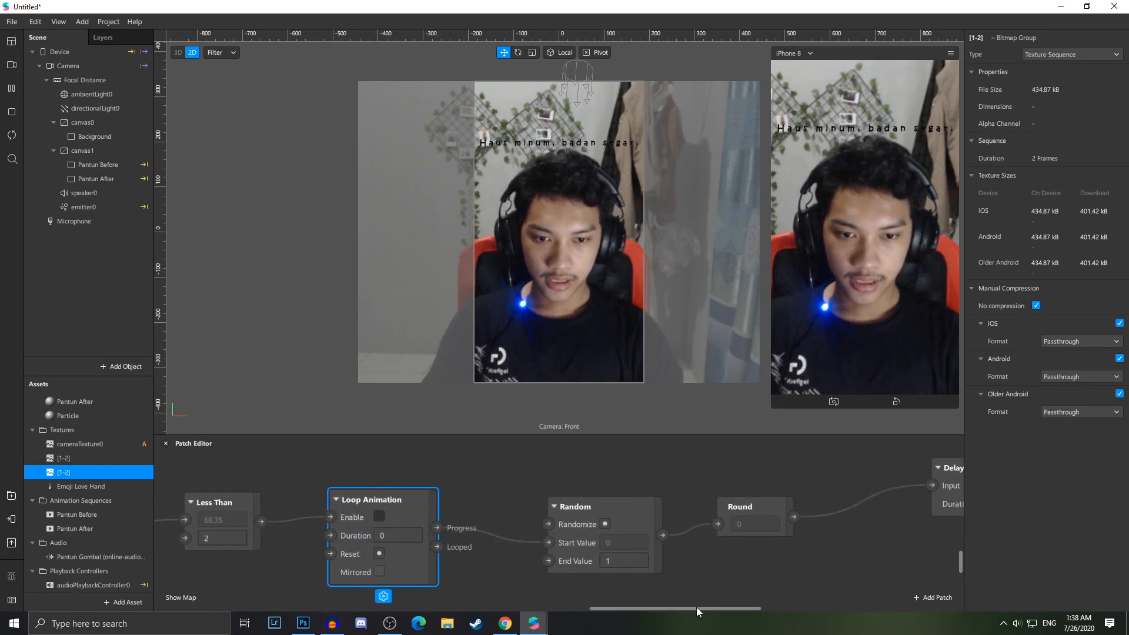
left_click(613, 562)
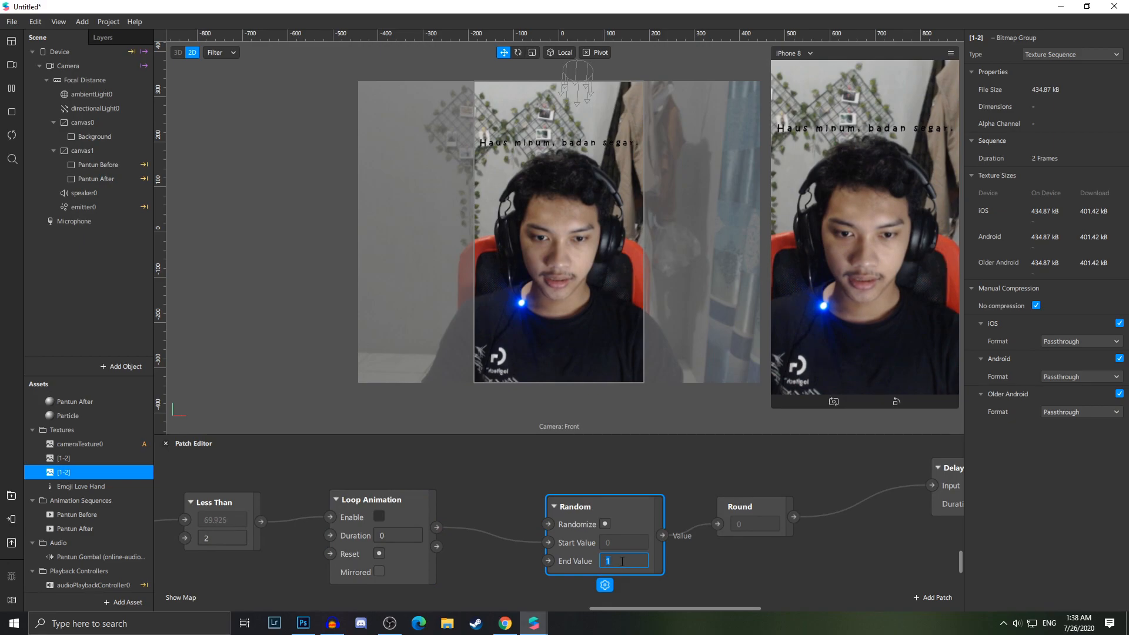
type("2")
key("Return")
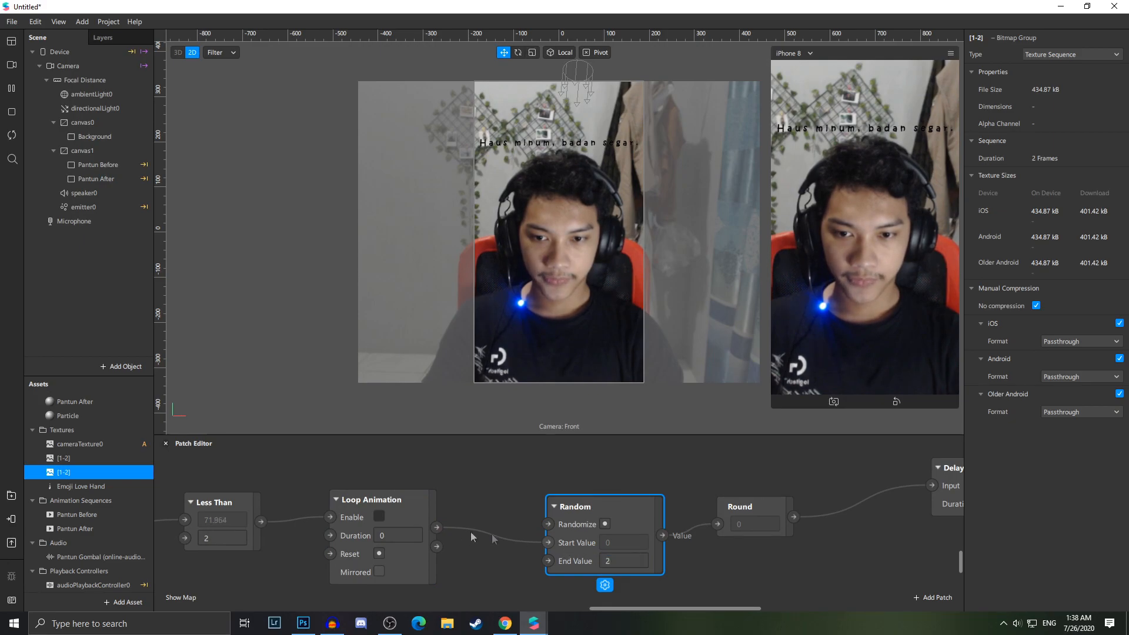
Connect the Loop Animation's Looped output to the Random patch's Randomize input
left_click(416, 511)
mouse_move(546, 541)
left_mouse_down()
mouse_move(521, 544)
mouse_move(547, 541)
mouse_move(545, 525)
left_mouse_up()
left_click_drag(437, 546, 552, 527)
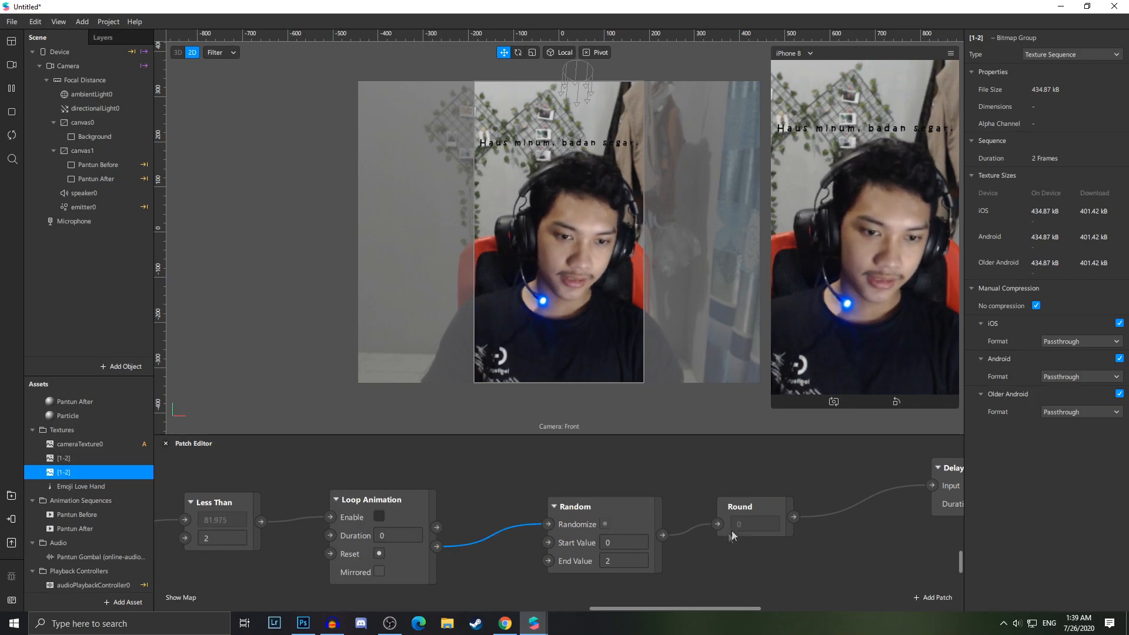
Set the new Delay patch's Duration to 6.5
scroll(647, 562, "down", 2)
left_click_drag(748, 608, 722, 610)
scroll(721, 582, "up", 2)
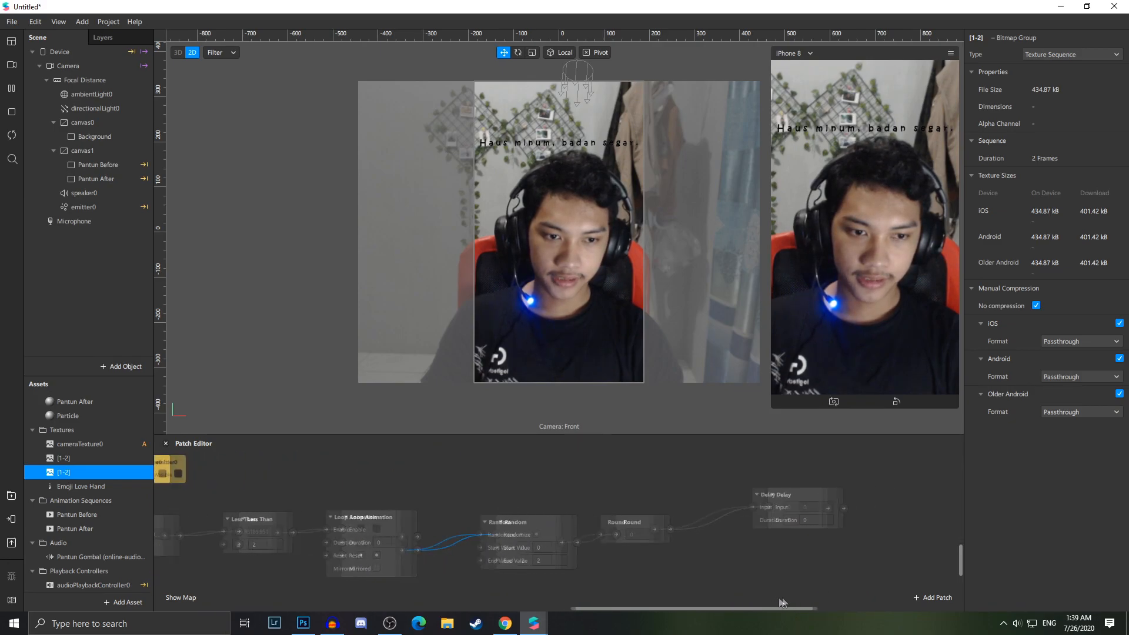
left_click(782, 520)
type("6")
type("2")
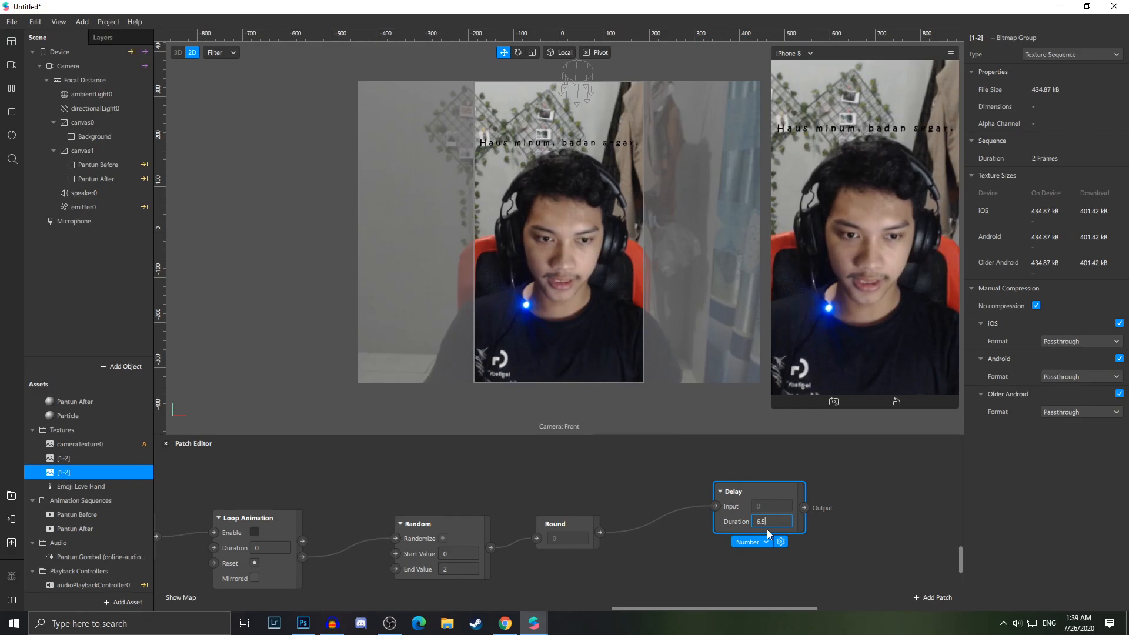
Select both Pantun Before and Pantun After materials and create a patch for their diffuse Texture
scroll(623, 505, "down", 3)
scroll(376, 482, "up", 3)
scroll(234, 497, "up", 3, "ctrl")
scroll(249, 582, "down", 4)
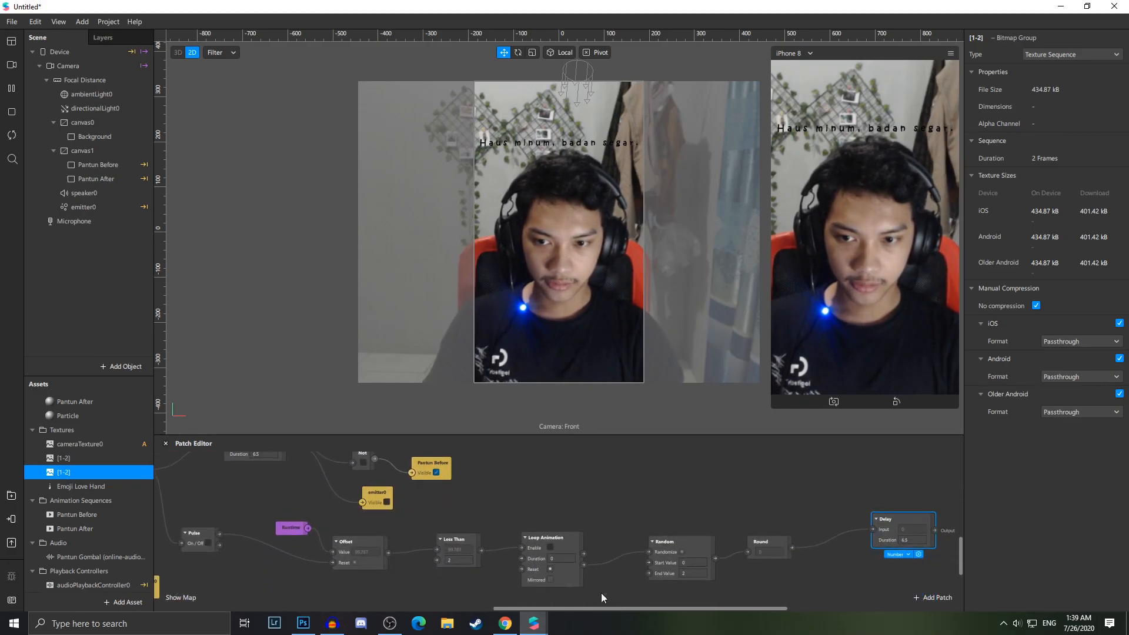
scroll(647, 573, "right", 5)
scroll(376, 529, "up", 1)
scroll(131, 490, "up", 2)
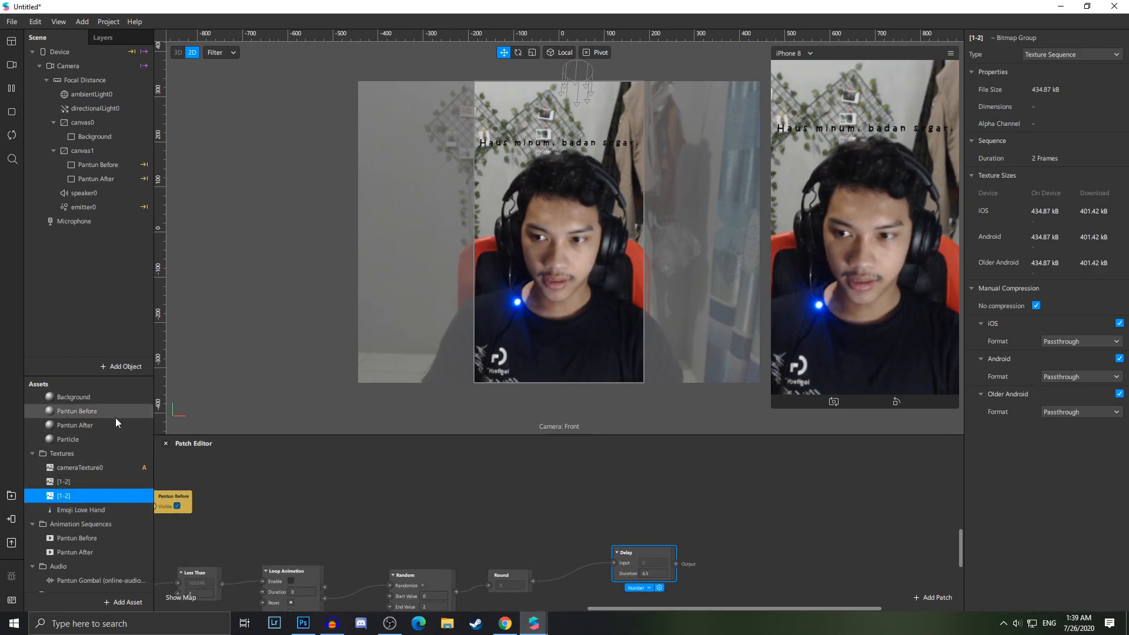
scroll(120, 426, "up", 1)
left_click(107, 436)
left_click(111, 427, "ctrl")
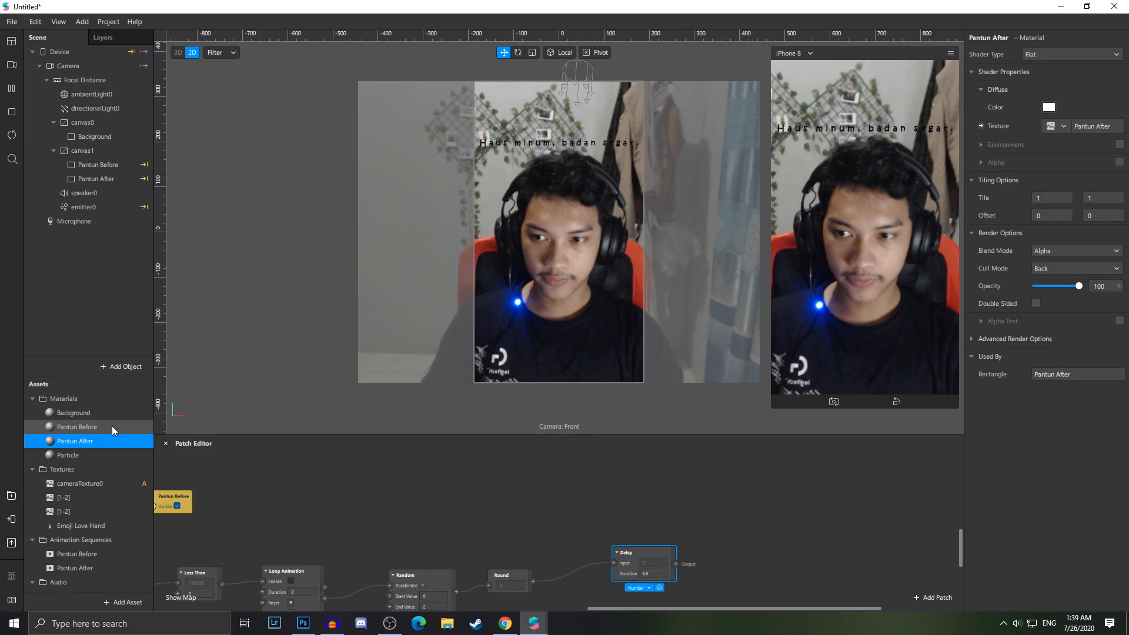
left_click(981, 125)
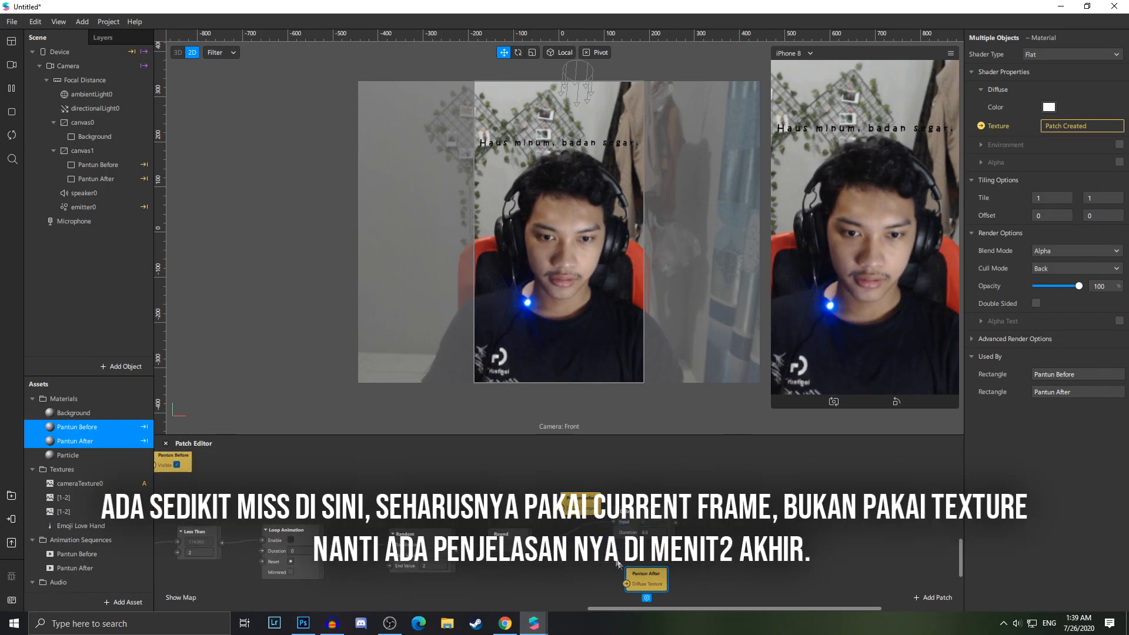
Connect the new Delay output to Pantun After's Diffuse Texture input
left_click_drag(644, 577, 604, 577)
left_click_drag(579, 500, 763, 504)
scroll(647, 562, "up", 2)
left_click(645, 501)
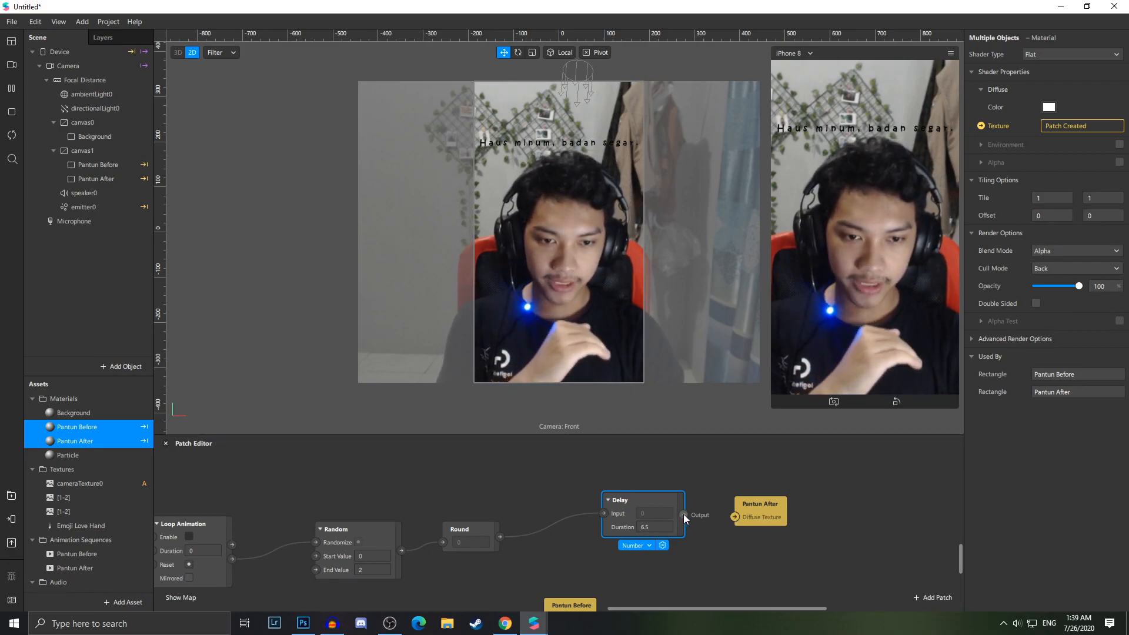
left_click_drag(683, 514, 735, 517)
Move the Pantun Before texture patch up beside the Delay patch
left_click(588, 608)
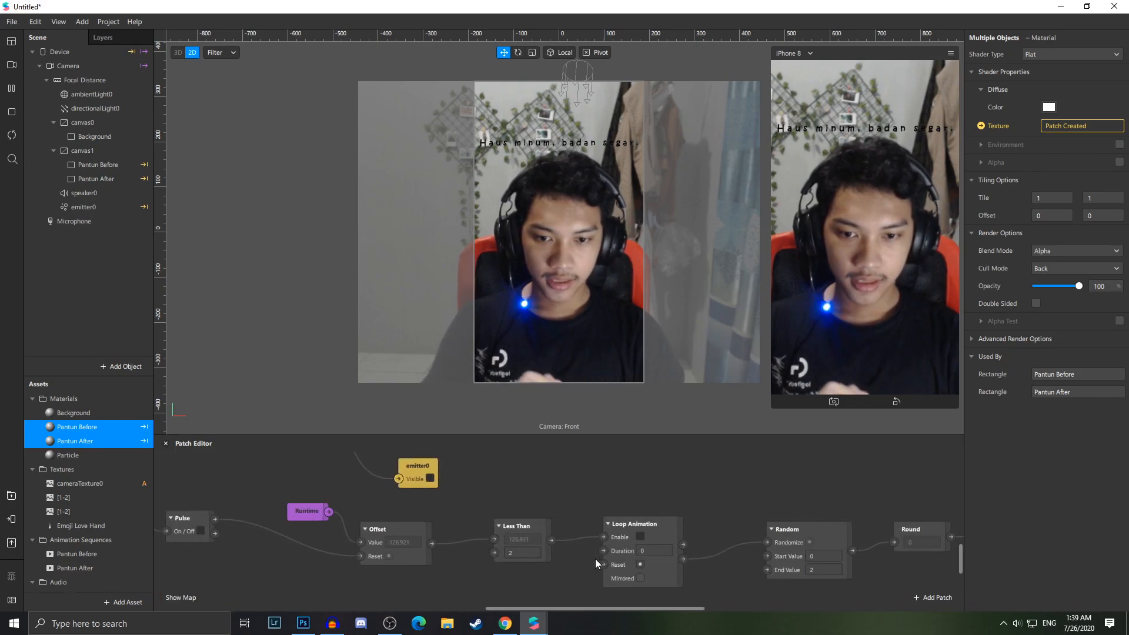
left_click_drag(598, 608, 736, 604)
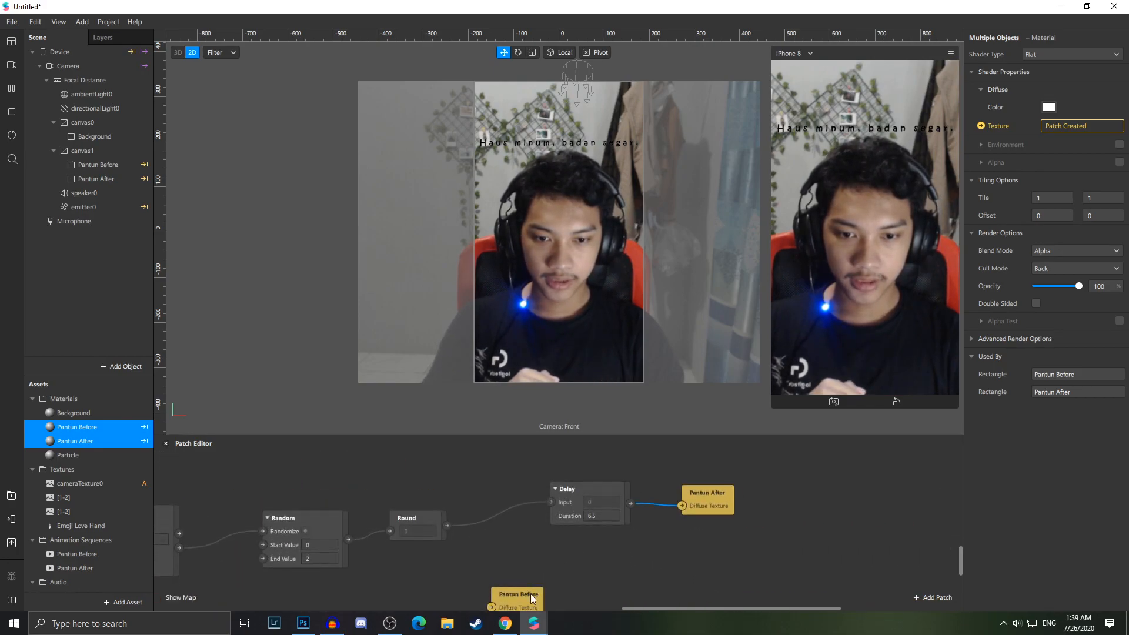
left_click_drag(531, 594, 540, 549)
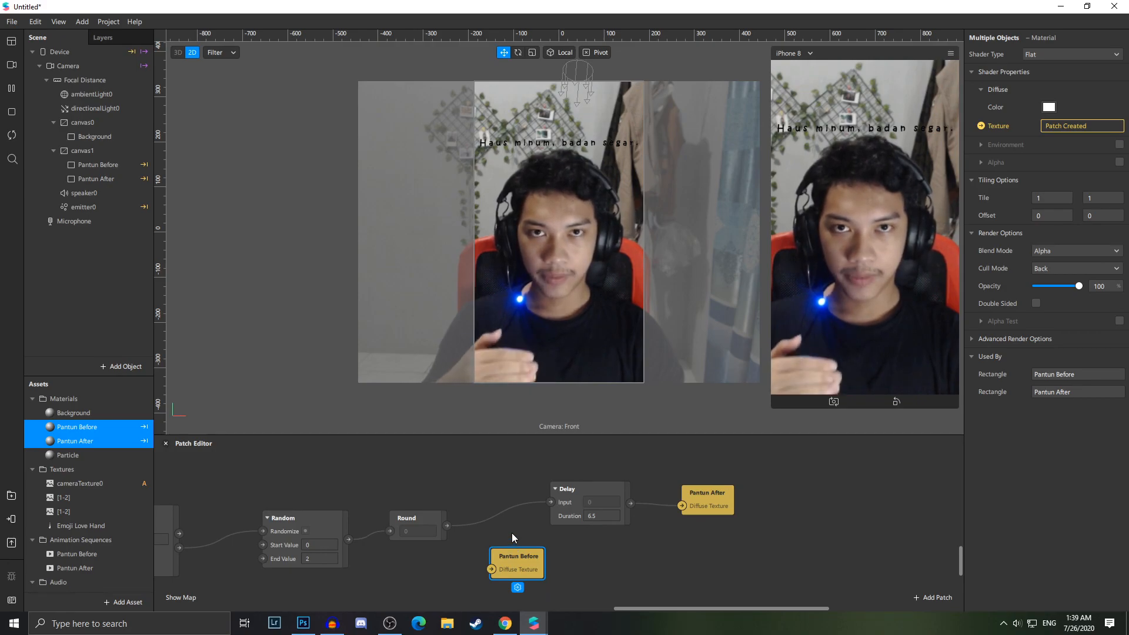
Connect the Round patch output to Pantun Before's Diffuse Texture input
left_click_drag(448, 525, 556, 578)
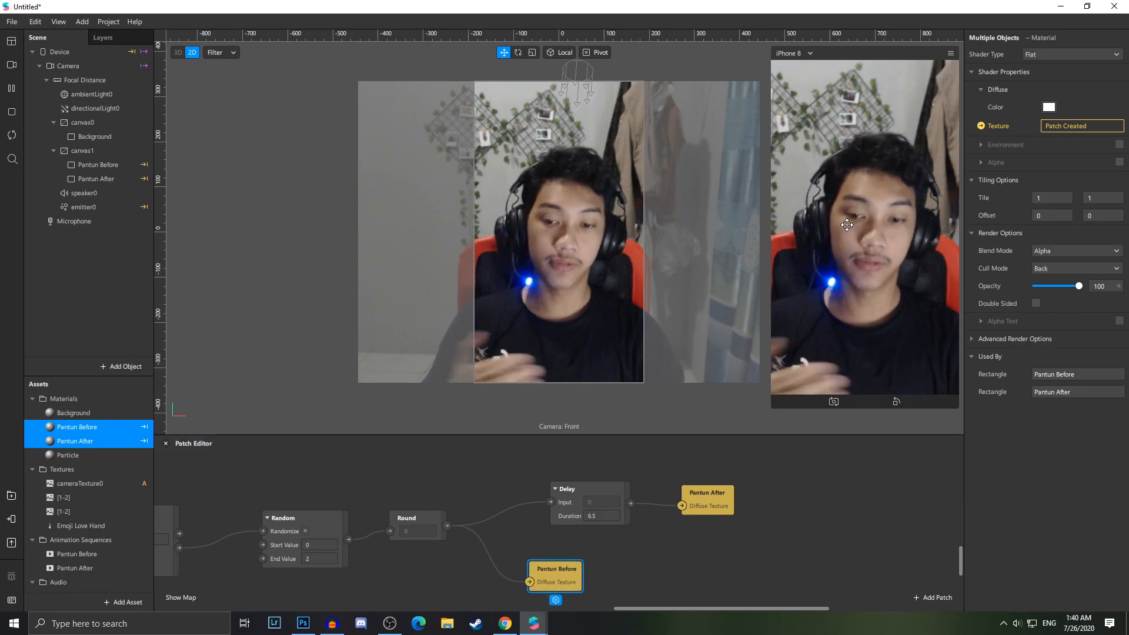
left_click_drag(729, 608, 628, 595)
scroll(627, 593, "down", 3)
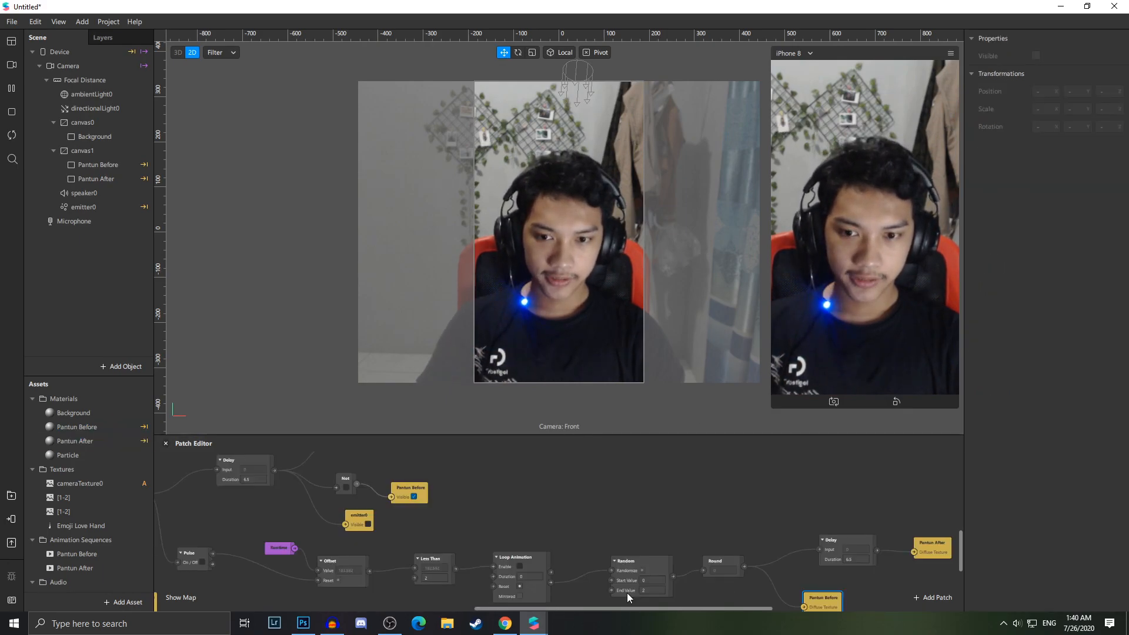
left_click_drag(637, 609, 486, 607)
scroll(493, 567, "up", 1)
scroll(494, 566, "up", 1)
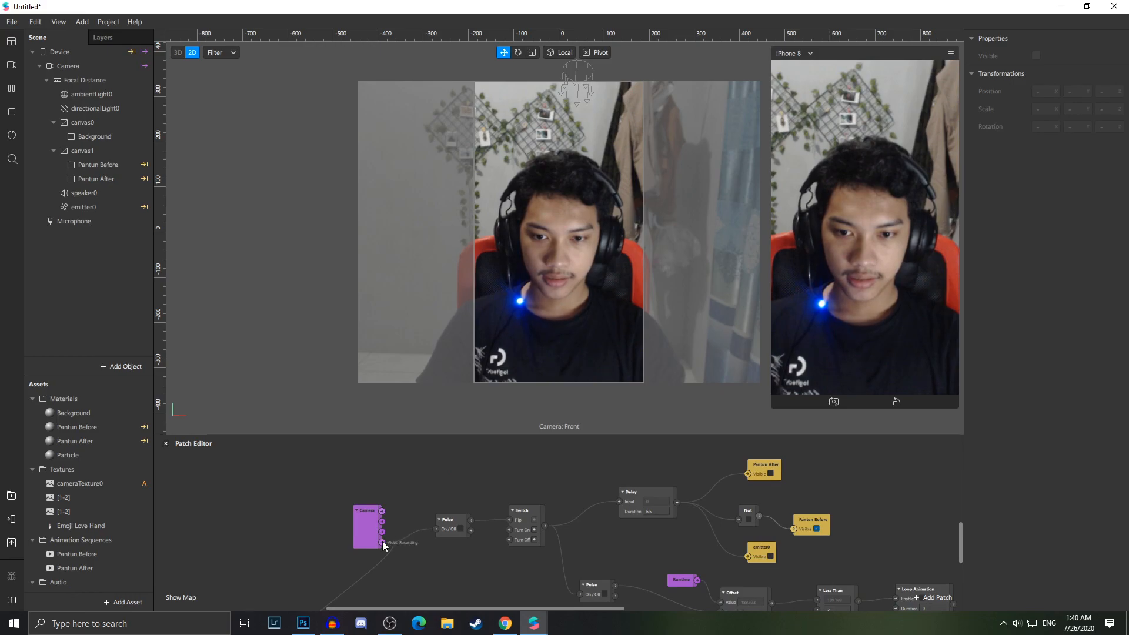
scroll(383, 541, "up", 1)
scroll(382, 541, "down", 4, "ctrl")
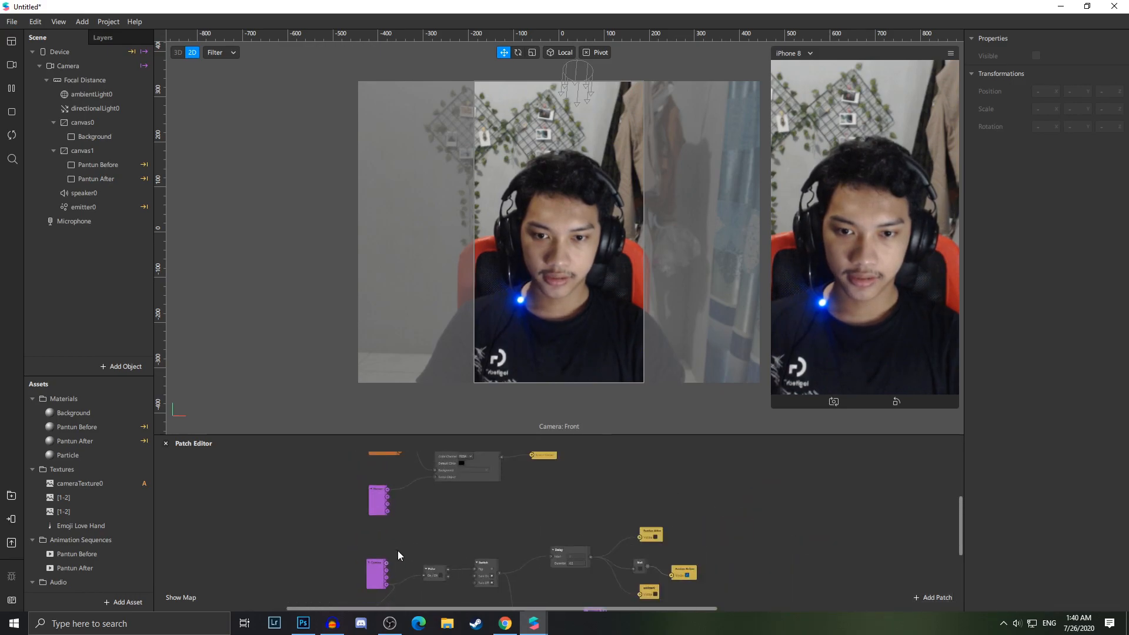
Add a new Delay patch branching from the Camera patch and place it above the existing chain
left_click_drag(457, 532, 469, 512)
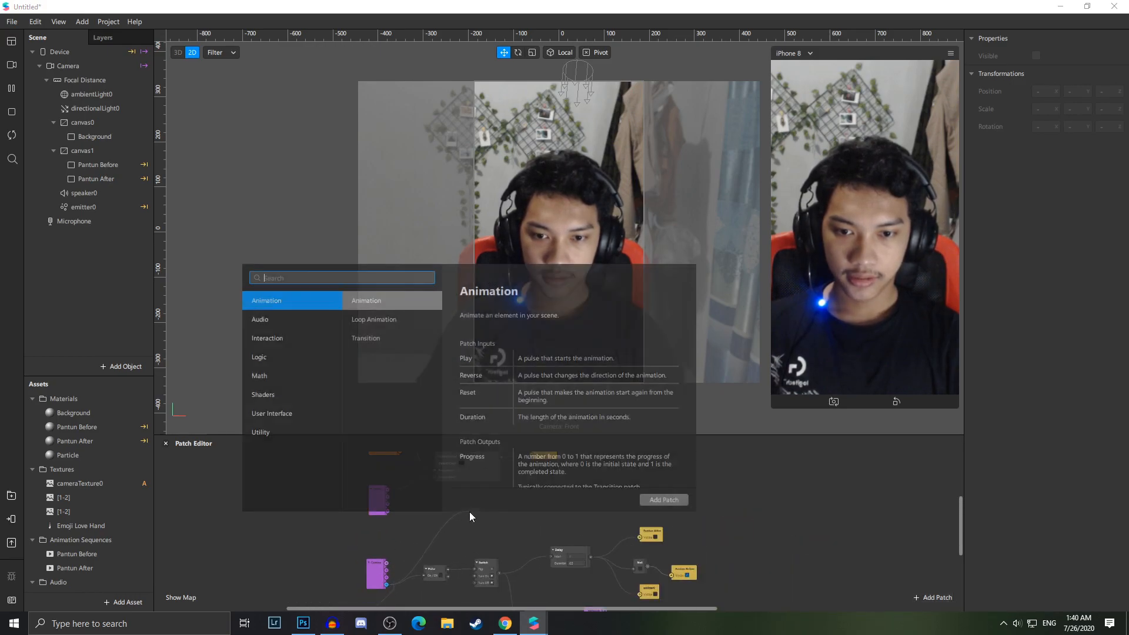
type("del")
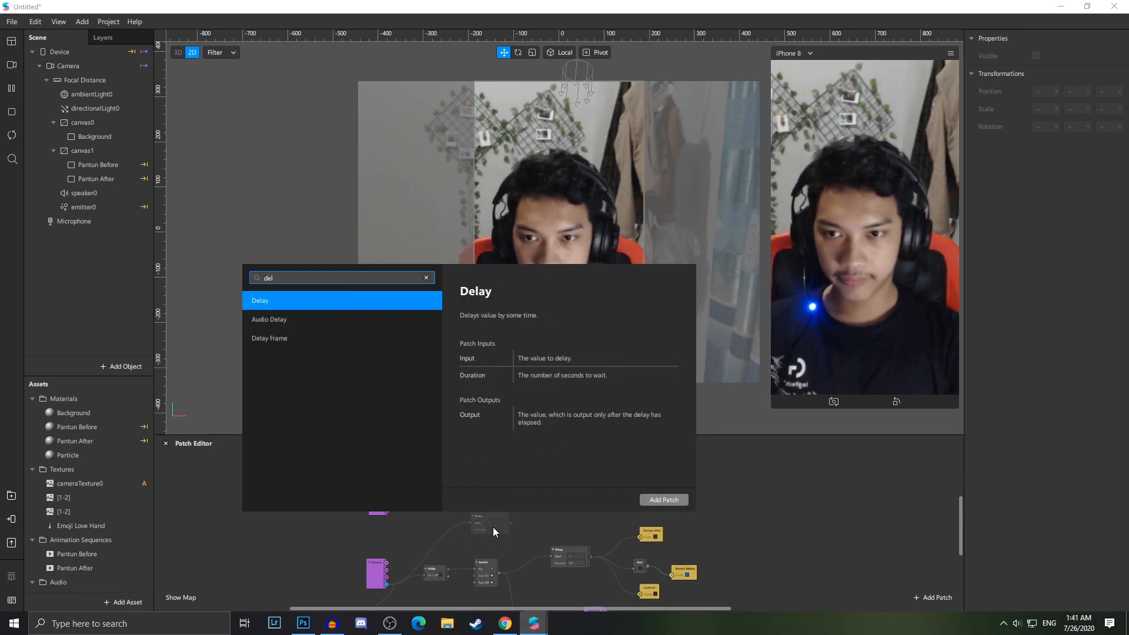
key("Down")
key("Up")
key("Return")
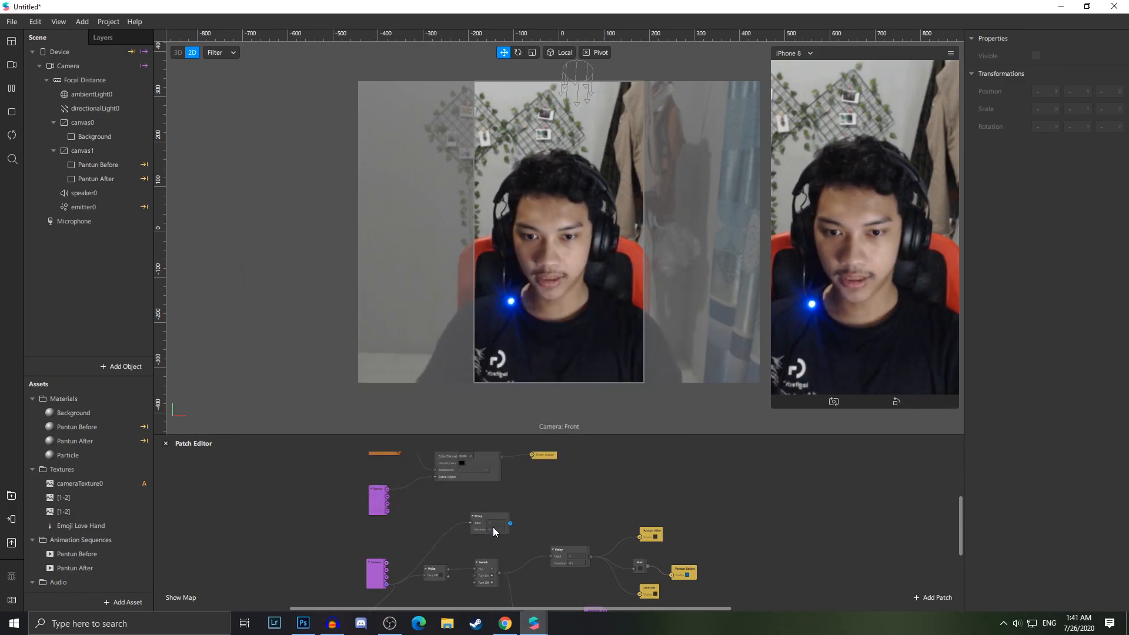
scroll(484, 504, "up", 3)
left_click_drag(469, 533, 442, 526)
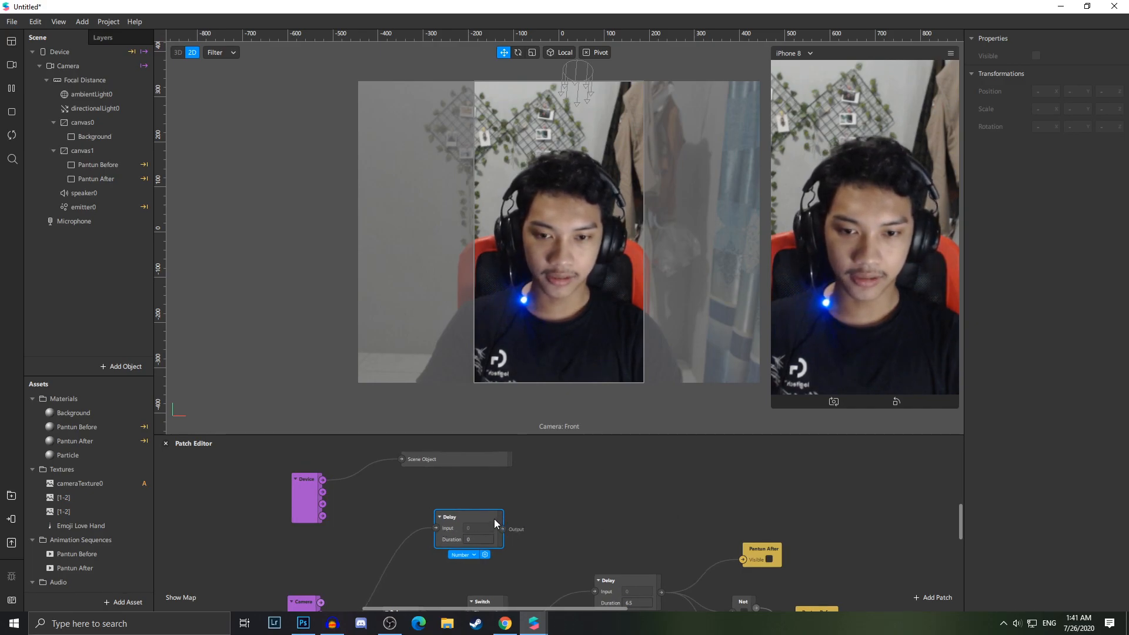
left_click(476, 539)
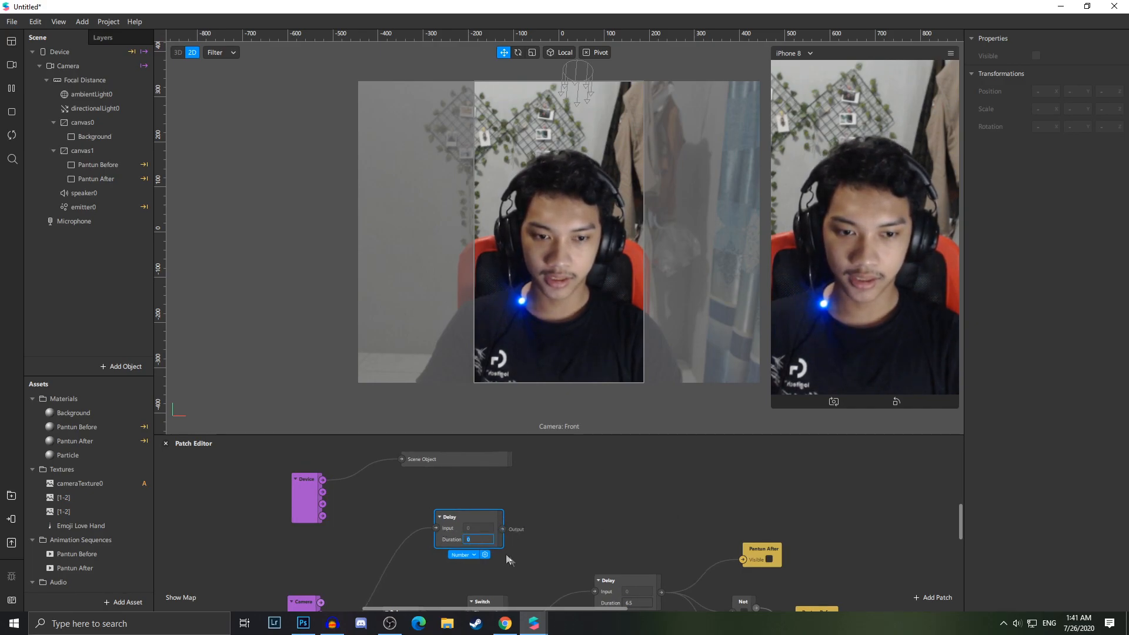
key("Return")
Chain a Pulse patch and then a Switch patch after the new Delay's output
left_click_drag(501, 529, 581, 473)
type("pulse")
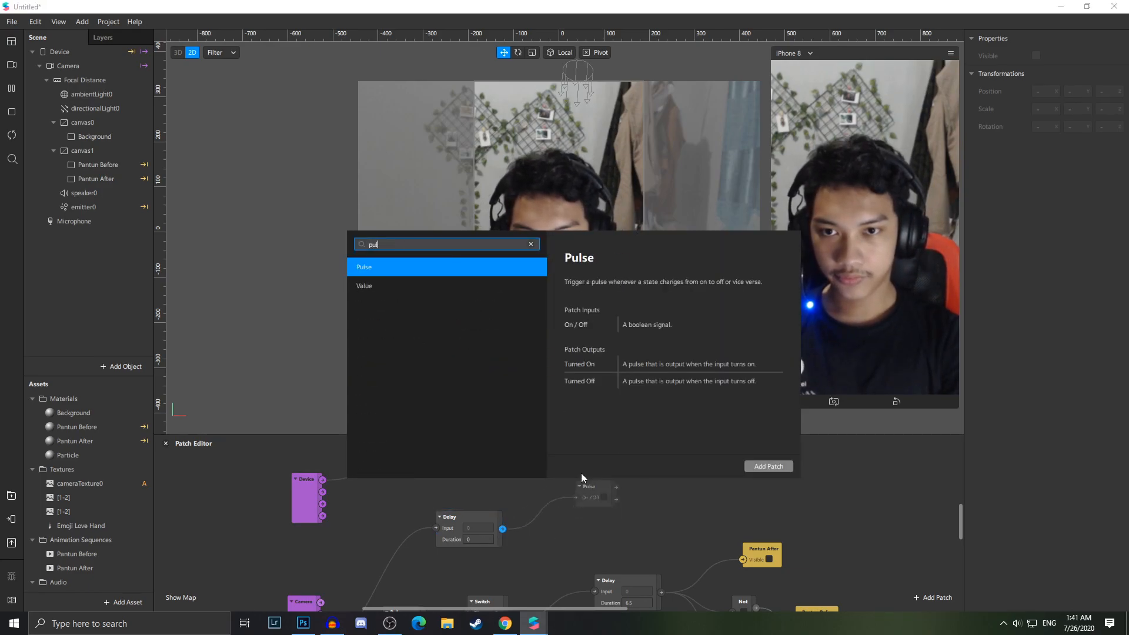
key("Return")
left_click_drag(640, 485, 786, 462)
type("switch")
key("Return")
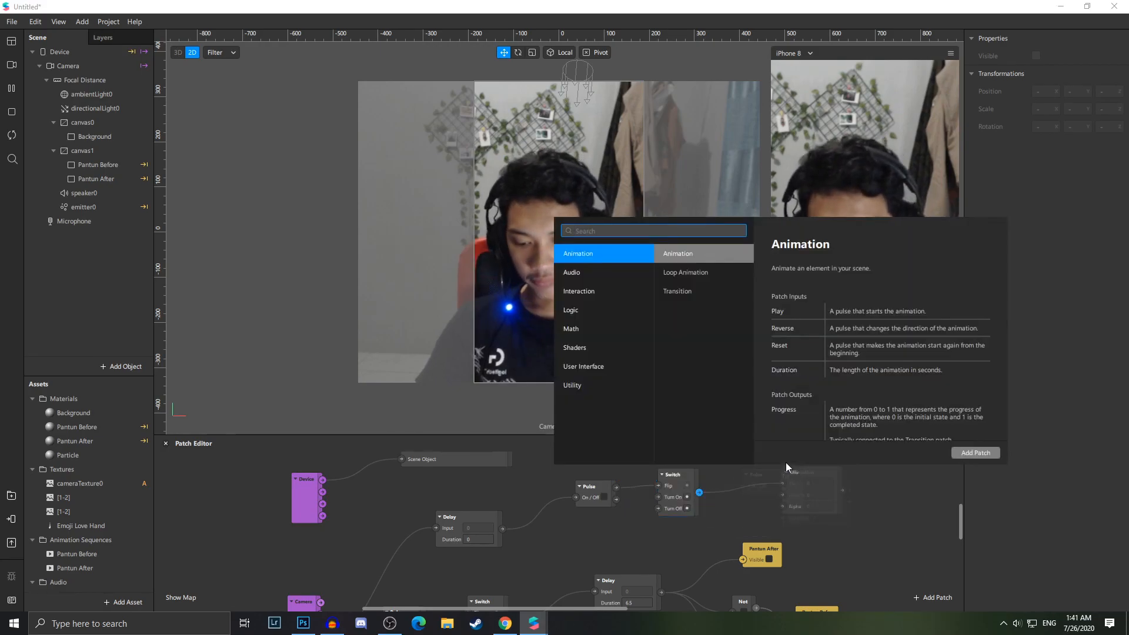
Add a Mix patch fed by the Switch into its Alpha, followed by a Shader Render Pass patch
type("mix")
key("Return")
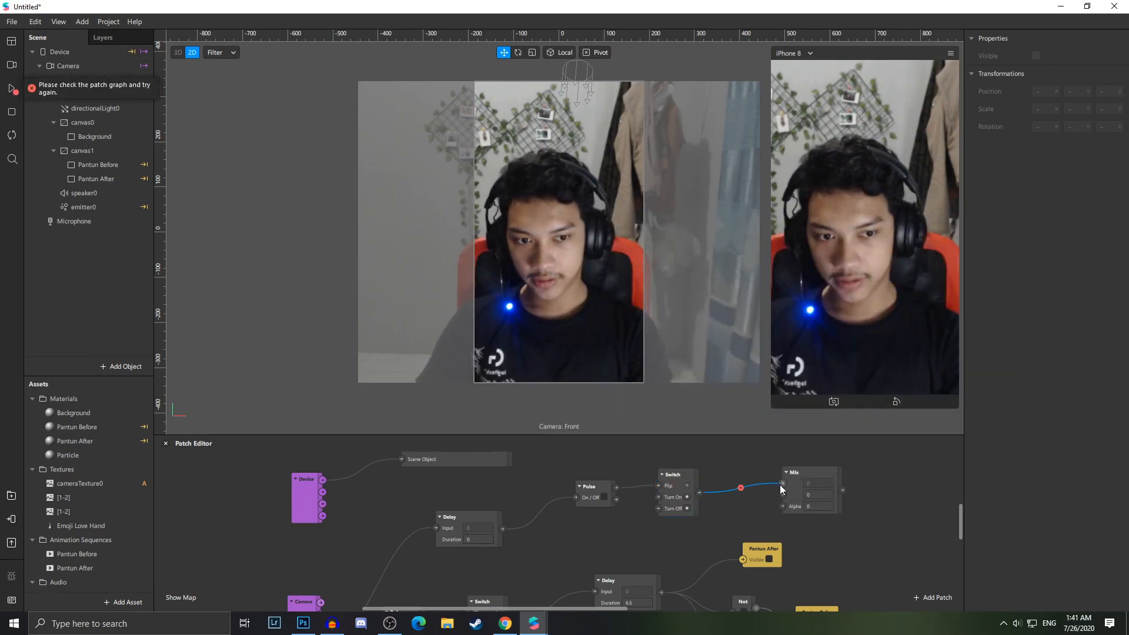
left_click_drag(842, 489, 896, 461)
type("sha")
key("Down")
key("Down")
key("Return")
scroll(796, 511, "up", 2)
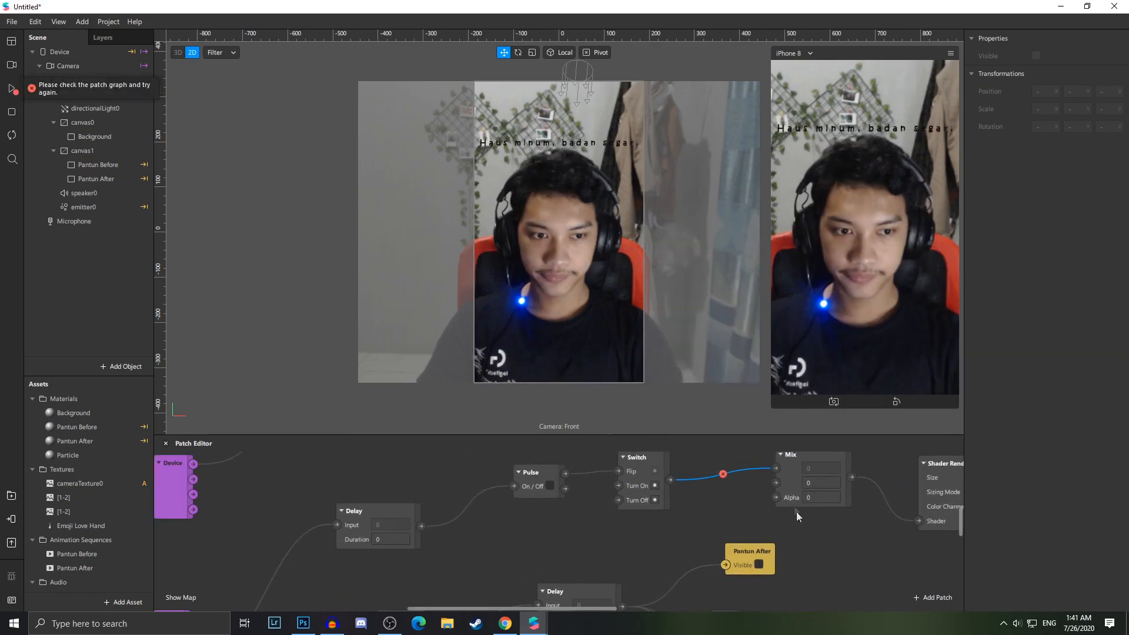
left_click_drag(780, 468, 777, 497)
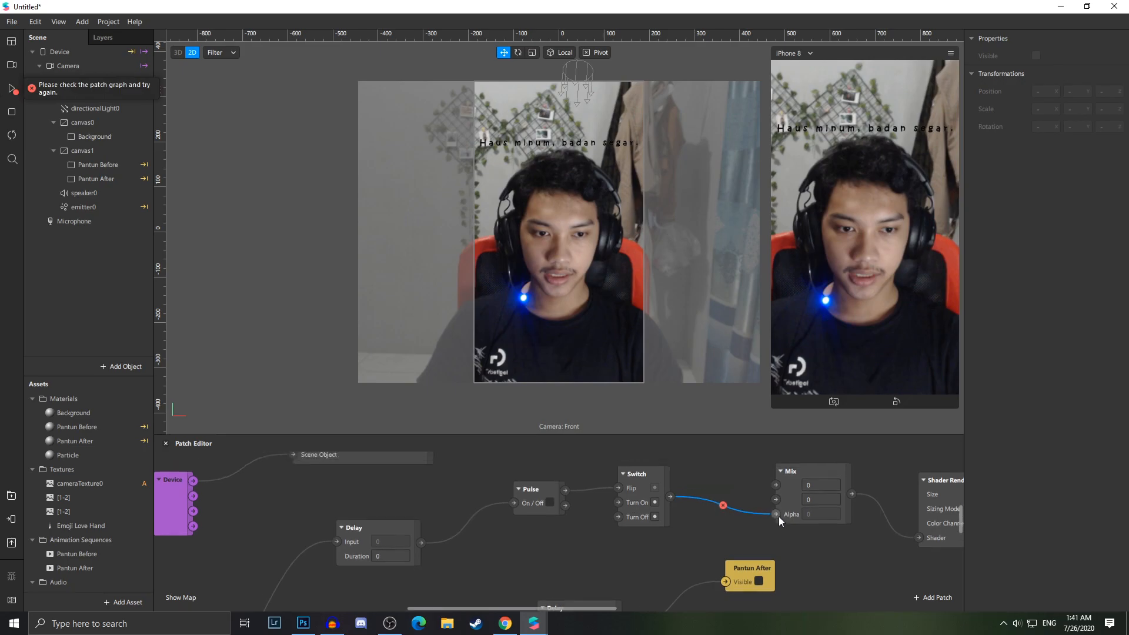
Add a Receiver patch, duplicate it, and turn the upper copy into a Sender
scroll(719, 539, "up", 3)
double_click(730, 553)
type("rec")
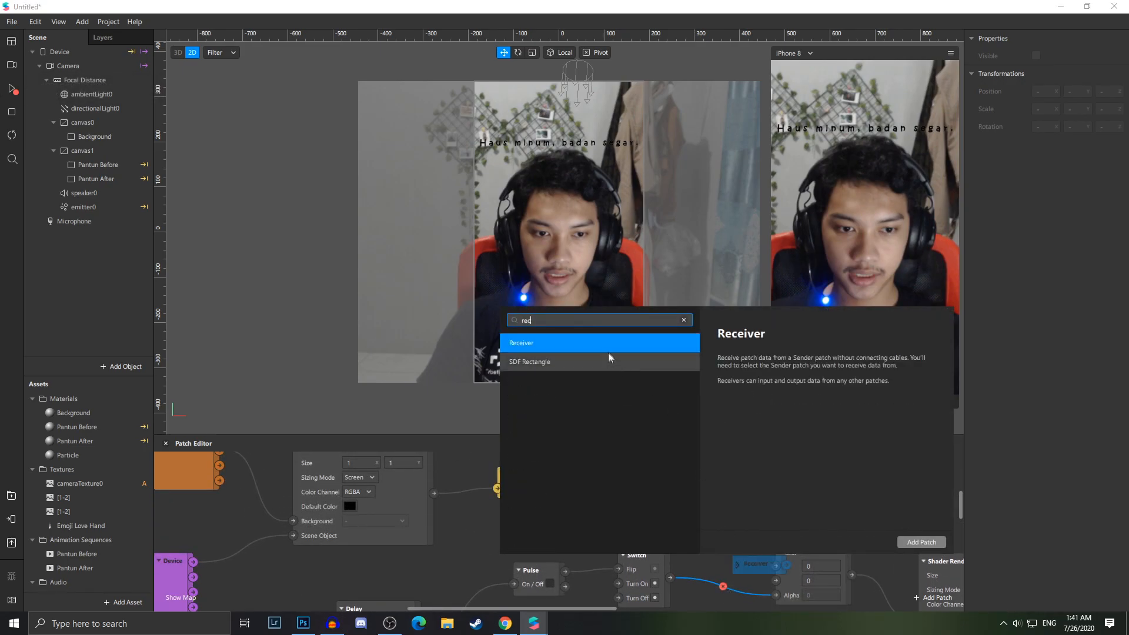
left_click(921, 542)
left_click_drag(758, 562, 729, 496)
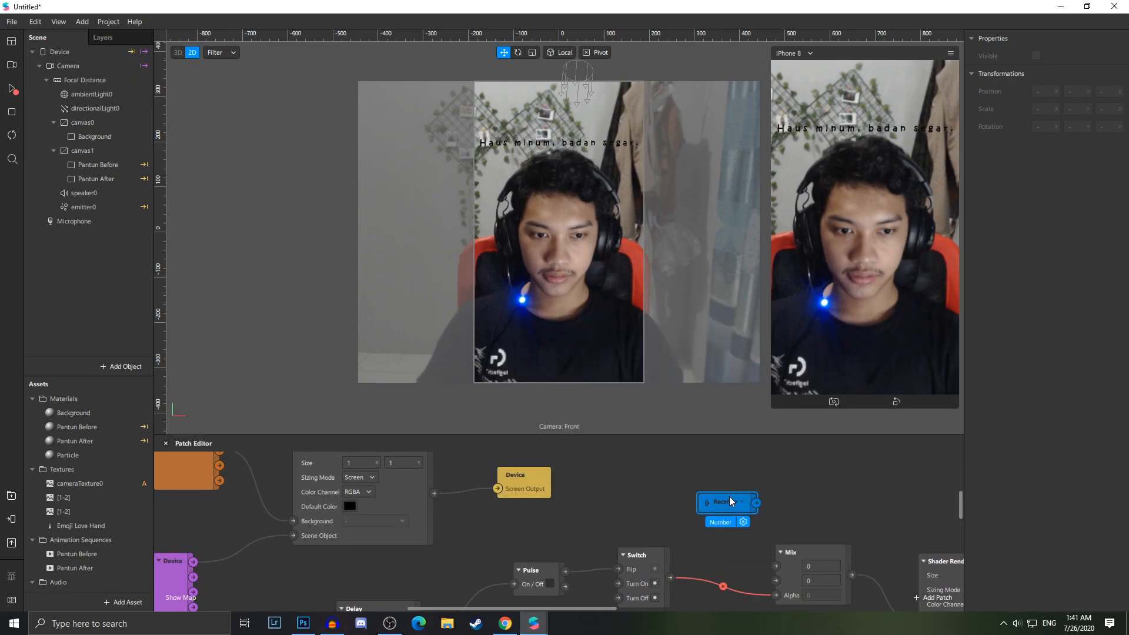
key("ctrl+d")
left_click_drag(746, 533, 701, 538)
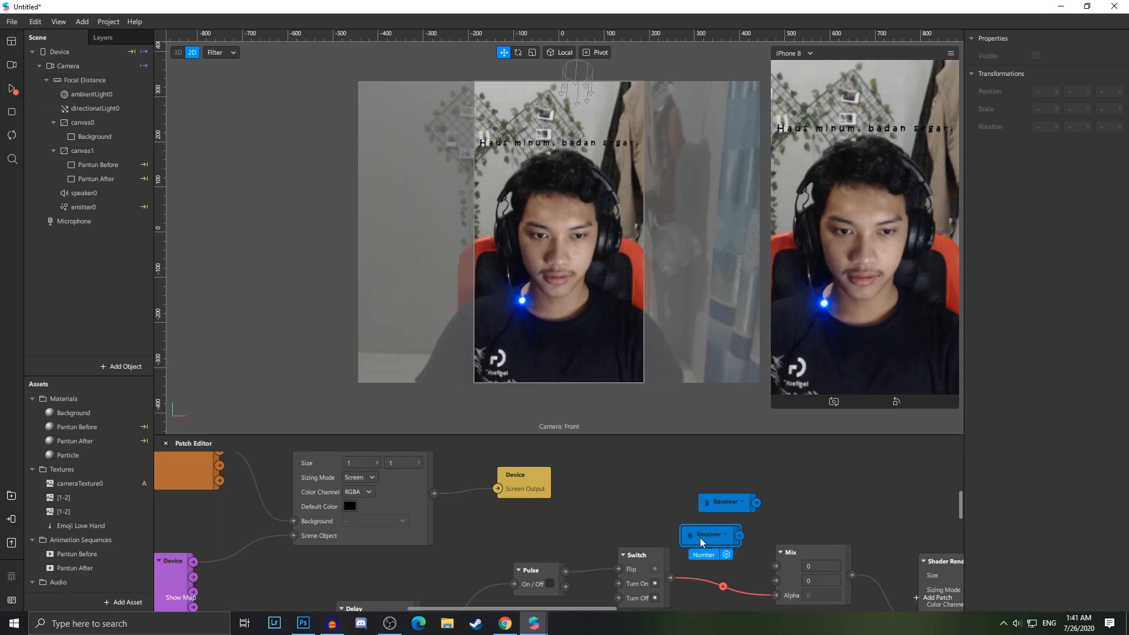
left_click(740, 501)
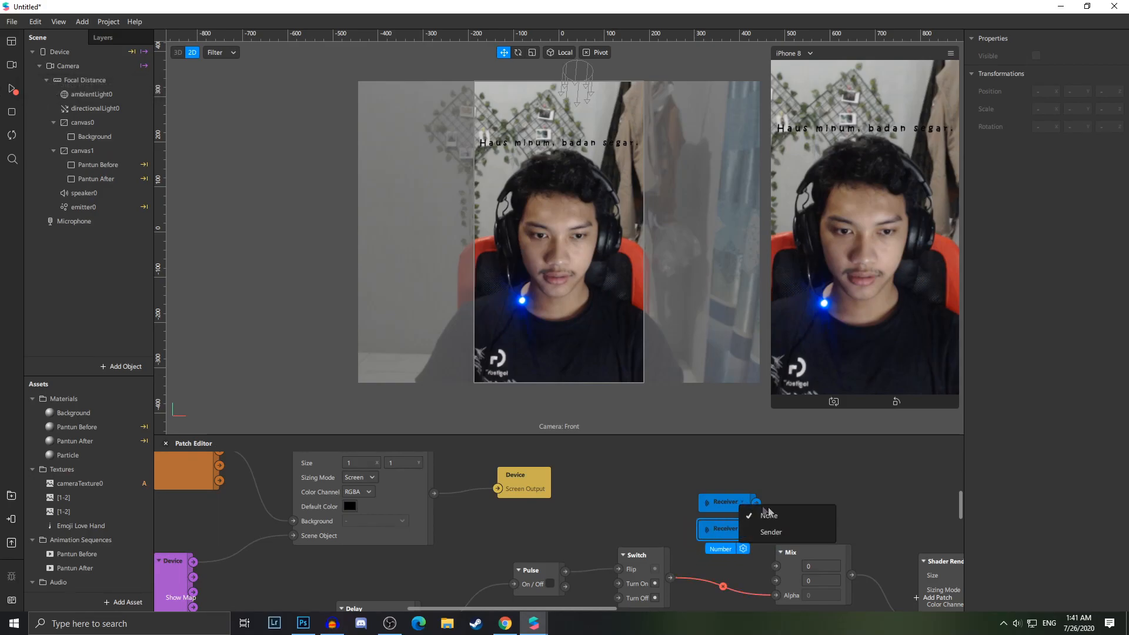
left_click(788, 531)
left_click_drag(608, 607, 716, 608)
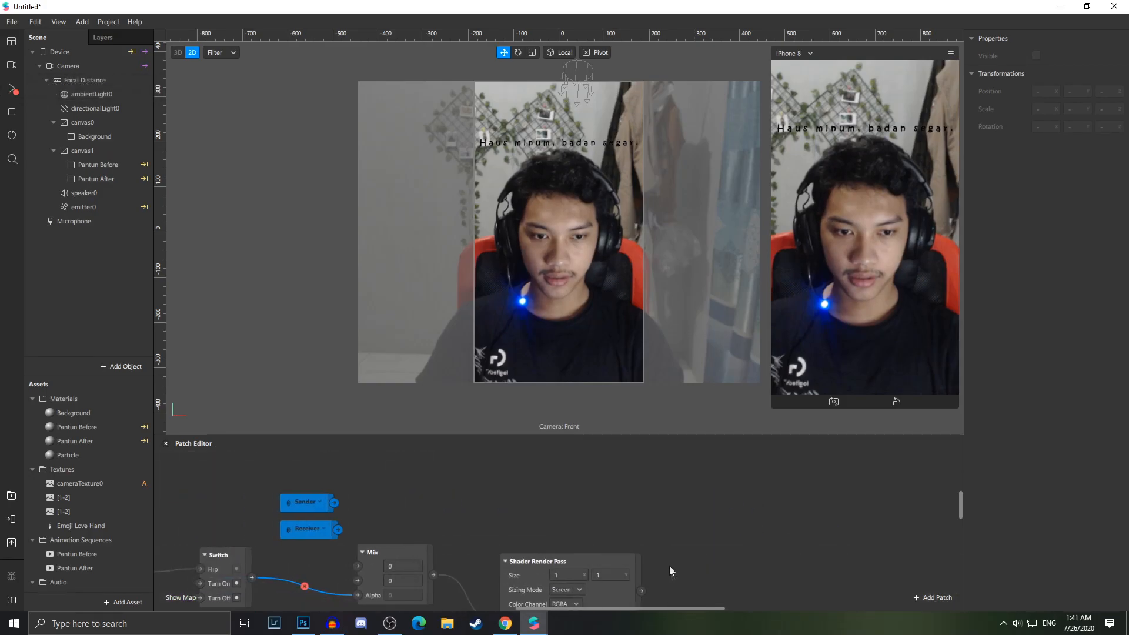
scroll(670, 573, "down", 3)
left_click_drag(641, 494, 746, 482)
type("del")
key("Return")
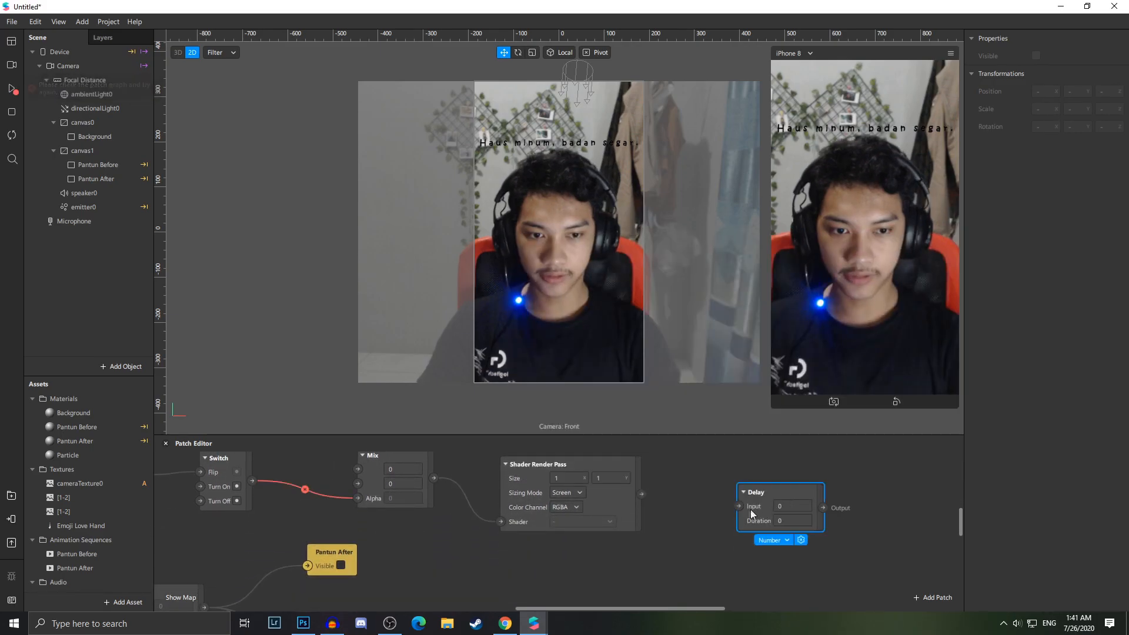
key("Delete")
Add a Delay Frame patch and connect the Shader Render Pass output into it
double_click(718, 510)
type("dela")
key("Down")
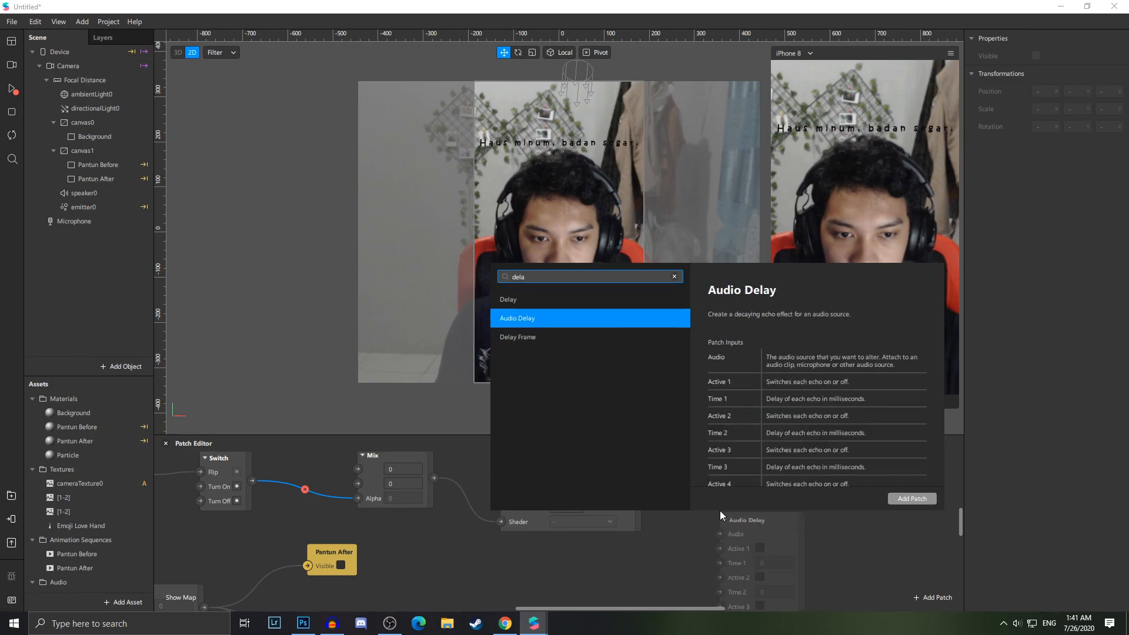
key("Down")
key("Return")
scroll(745, 464, "up", 3)
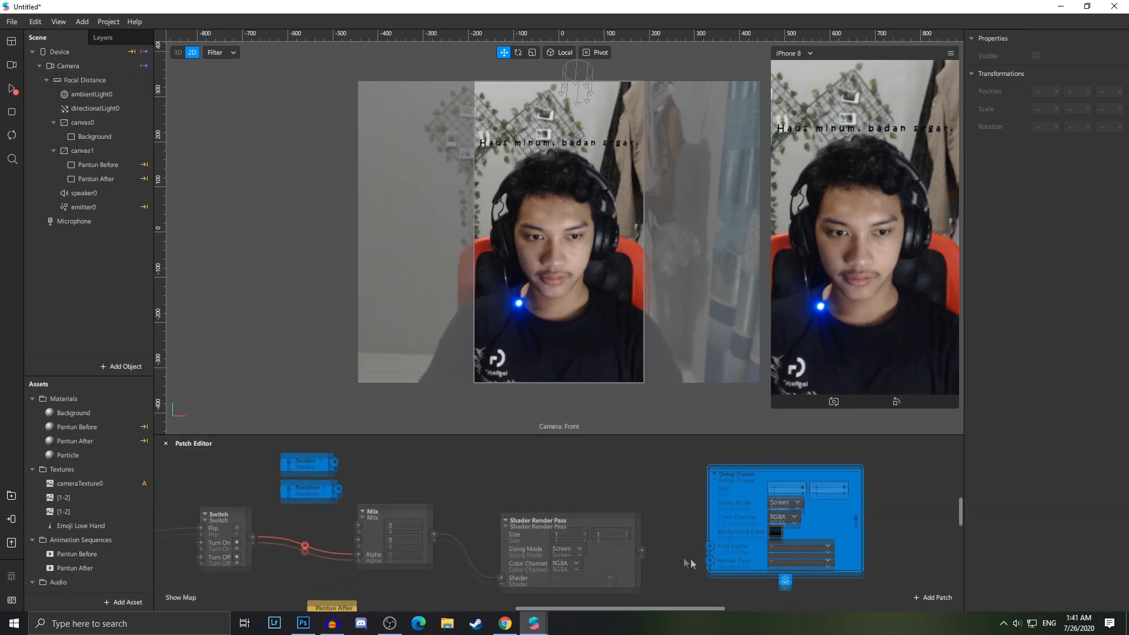
left_click_drag(642, 581, 700, 597)
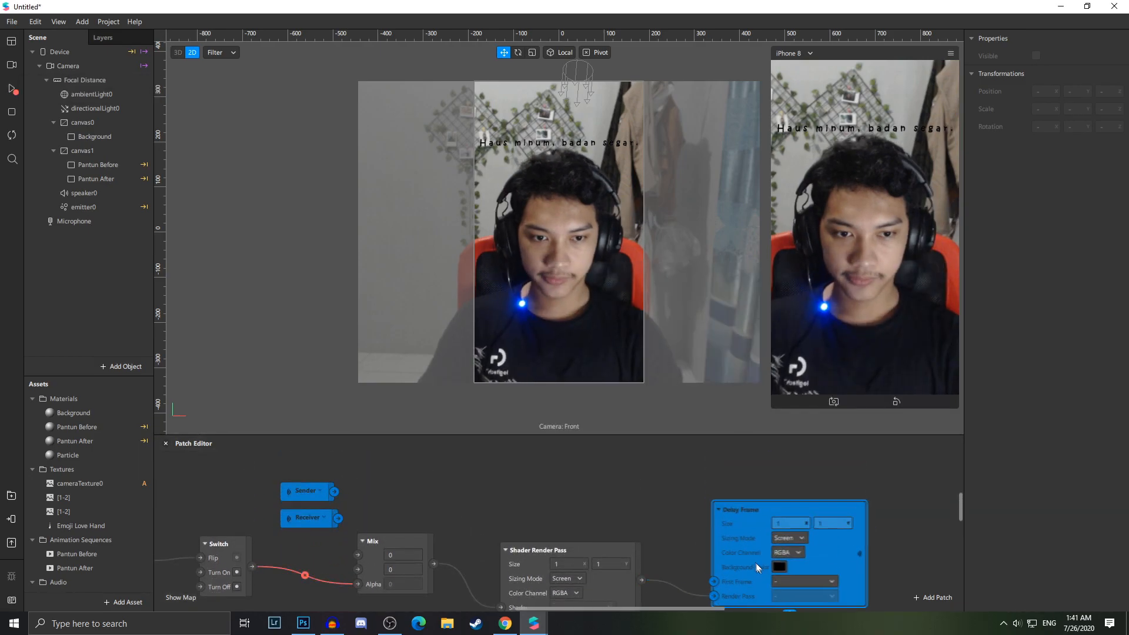
left_click_drag(755, 561, 768, 575)
Set the Receiver to Delay Frame and connect it to the Mix patch's second input
left_click(322, 517)
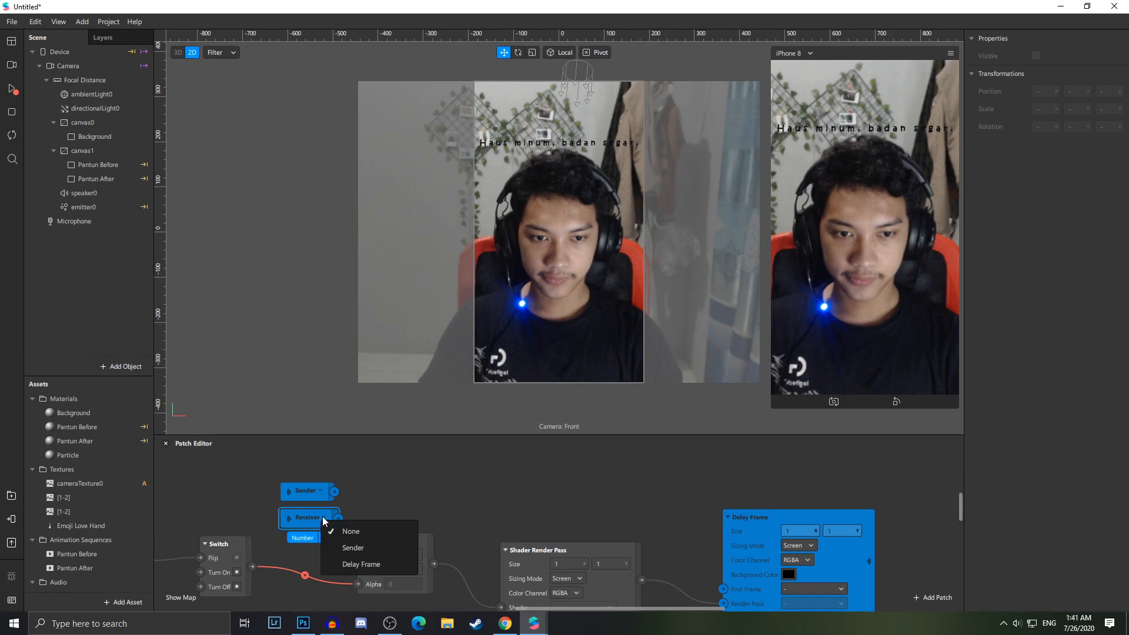
left_click(360, 564)
left_click_drag(350, 518, 357, 570)
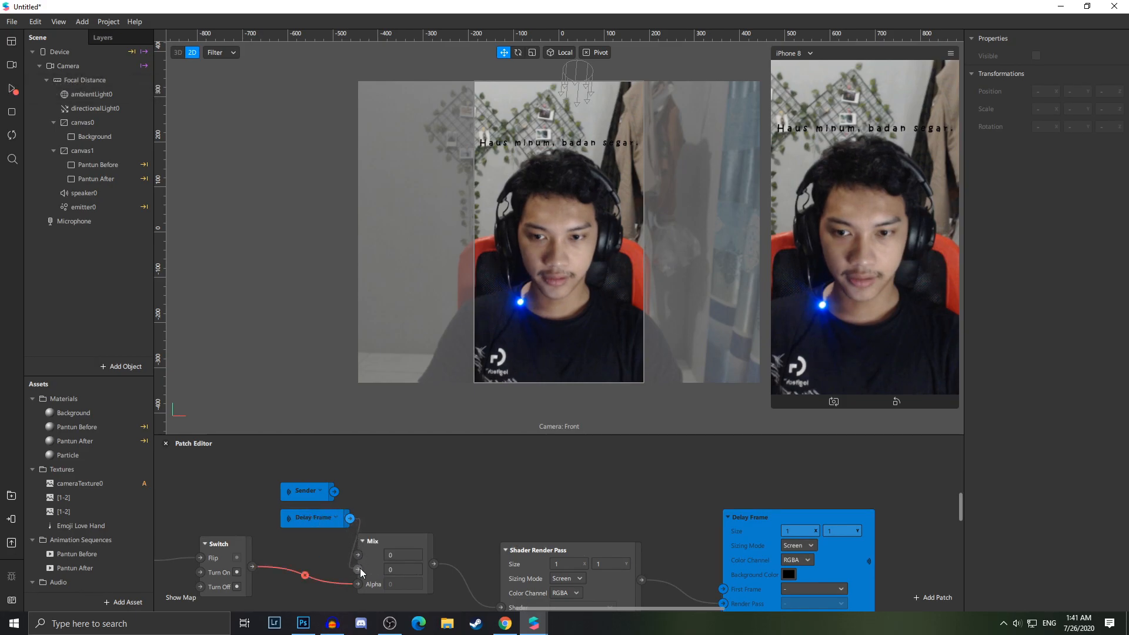
left_click_drag(298, 509, 264, 556)
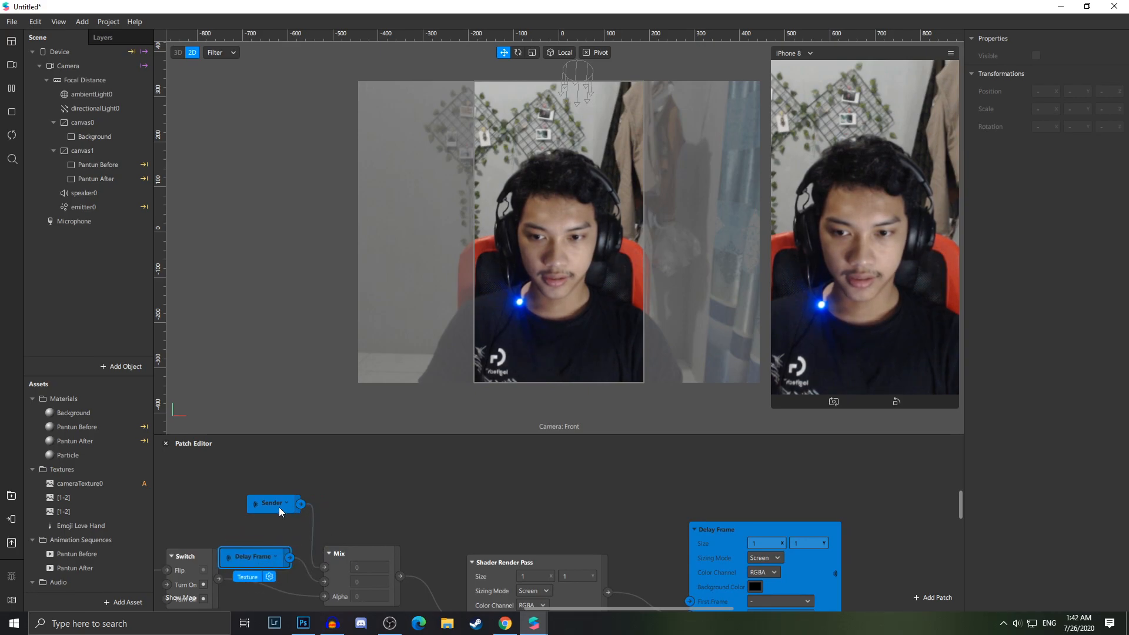
left_click(287, 507)
left_click(274, 565)
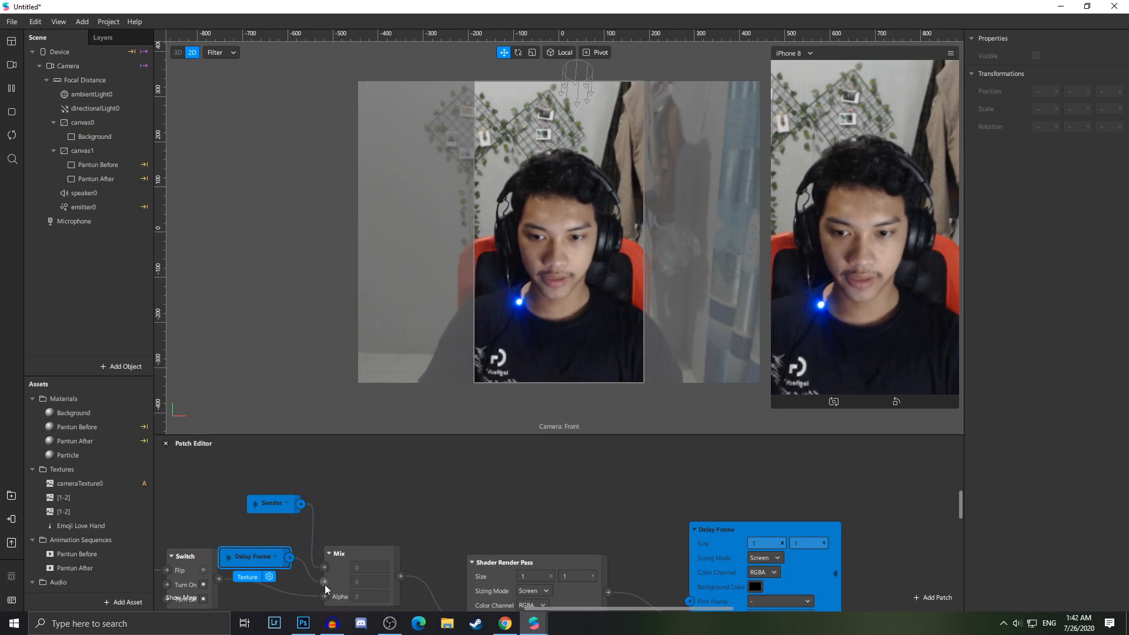
Create a patch for the Background material's diffuse Texture
double_click(73, 412)
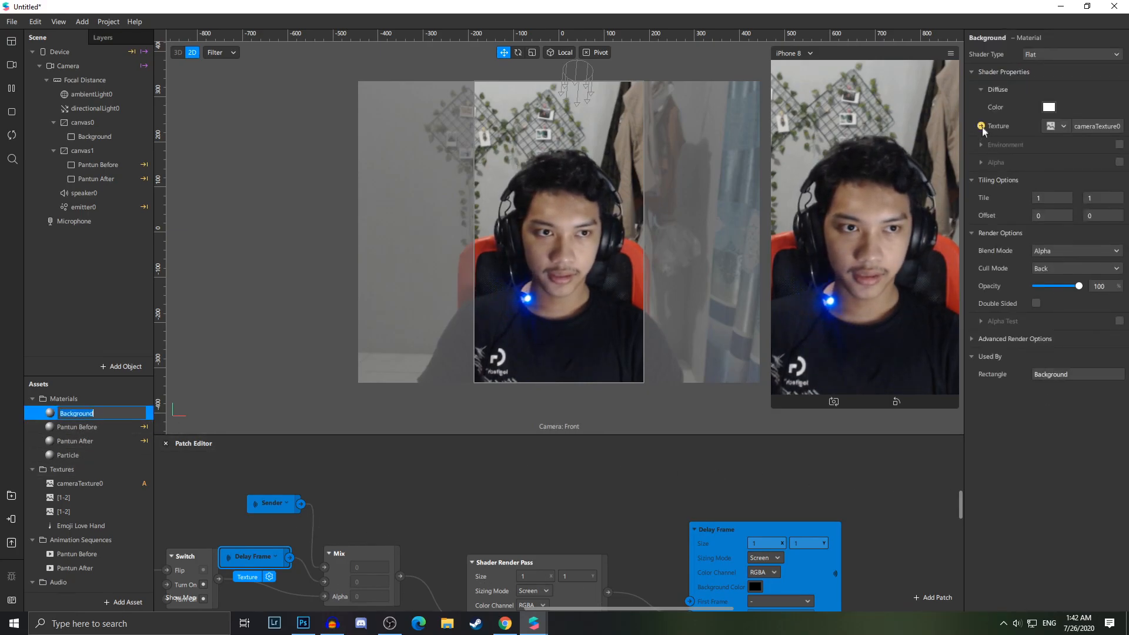
left_click(981, 127)
scroll(610, 564, "down", 4)
left_click_drag(597, 479, 675, 579)
scroll(675, 579, "down", 1)
left_click_drag(608, 500, 710, 582)
left_click_drag(652, 608, 515, 602)
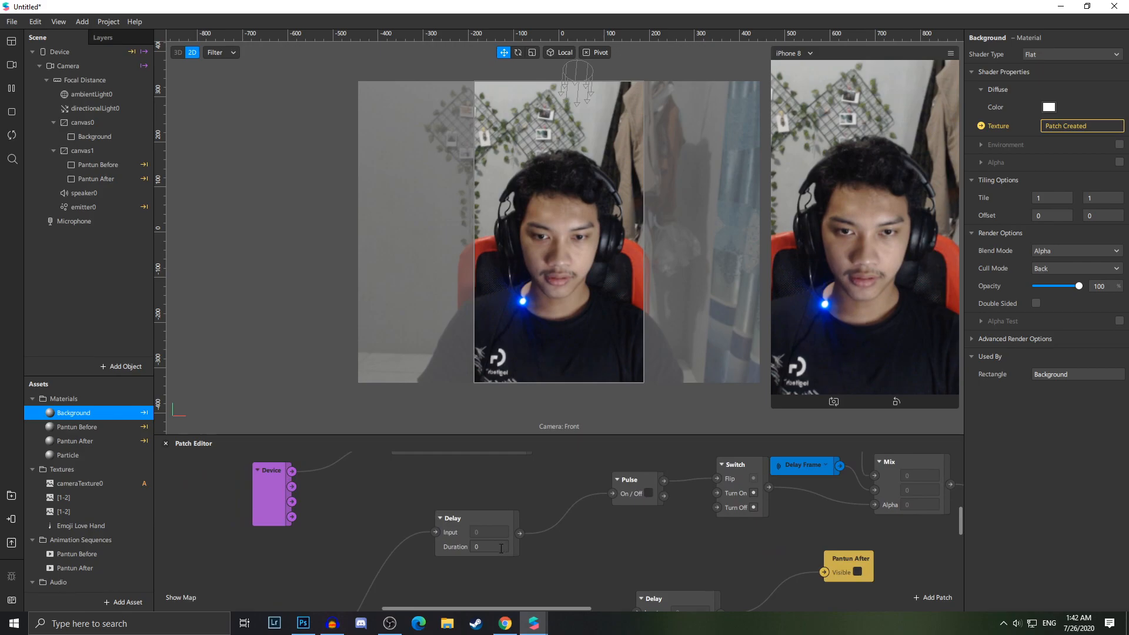
Set the new Delay patch's Duration to 6.5
scroll(501, 552, "down", 1)
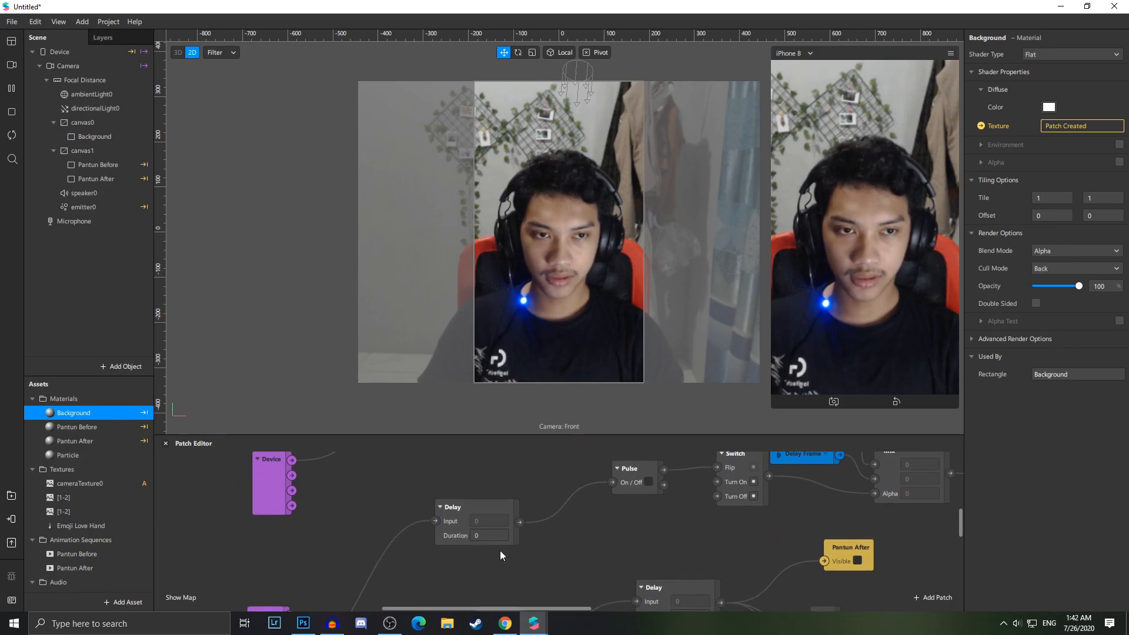
scroll(479, 555, "down", 5)
scroll(479, 555, "up", 6)
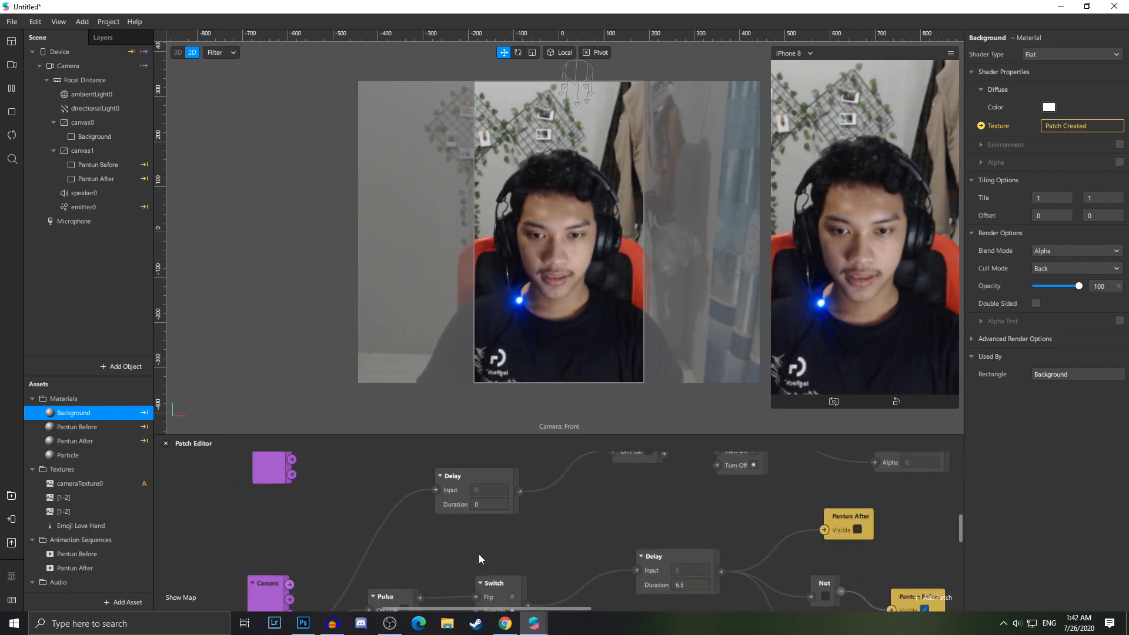
scroll(470, 547, "down", 3, "ctrl")
scroll(473, 549, "up", 2, "ctrl")
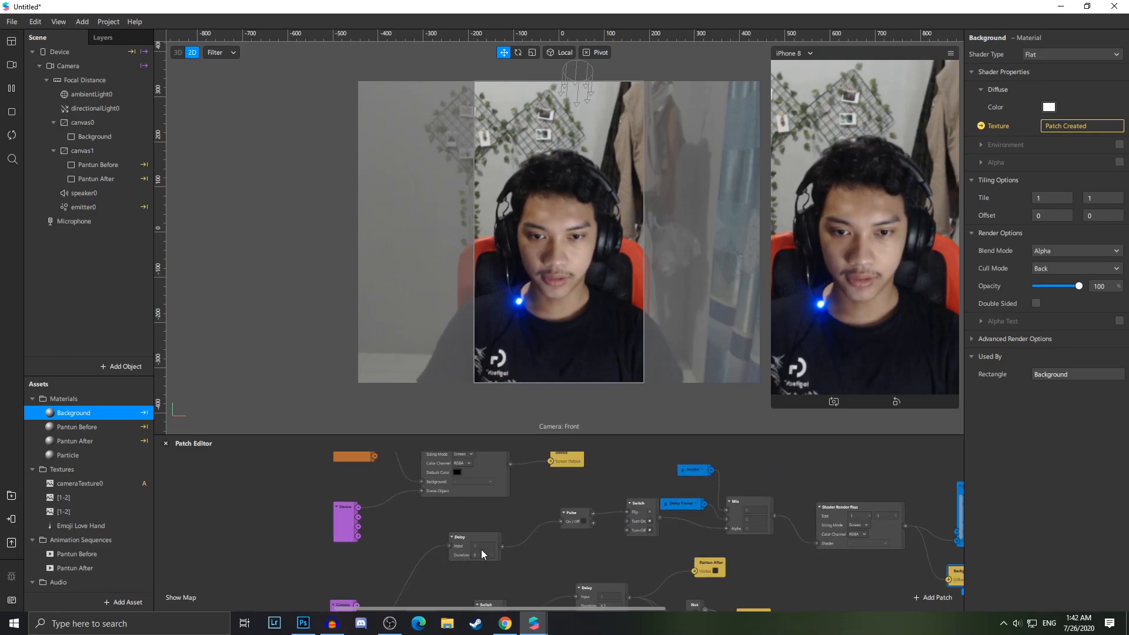
left_click(481, 558)
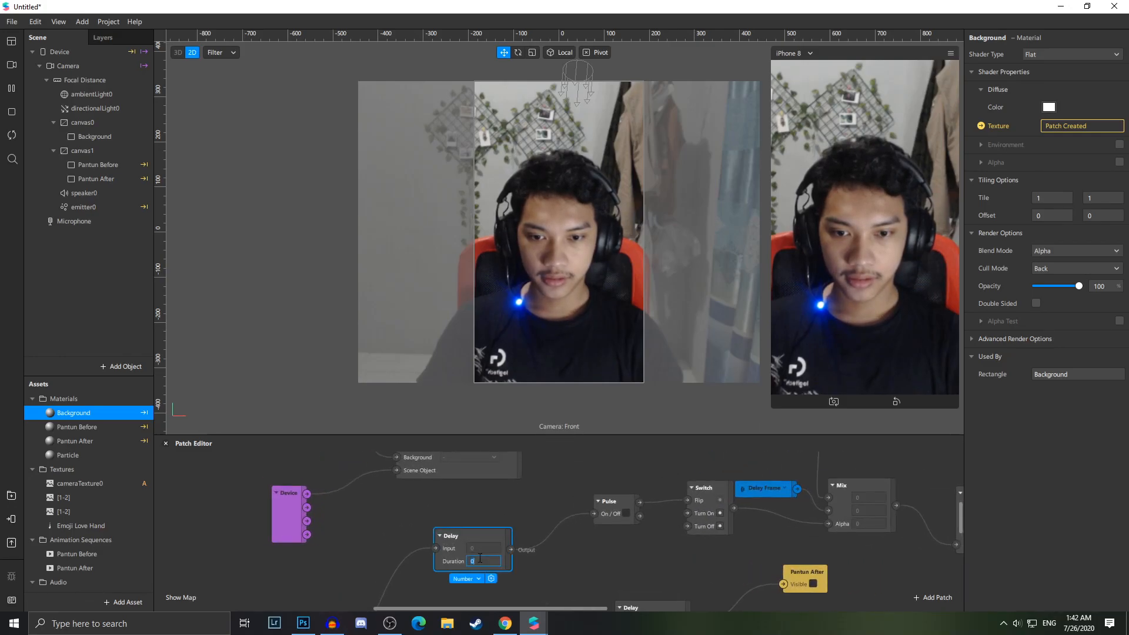
type("6.5")
left_click(553, 553)
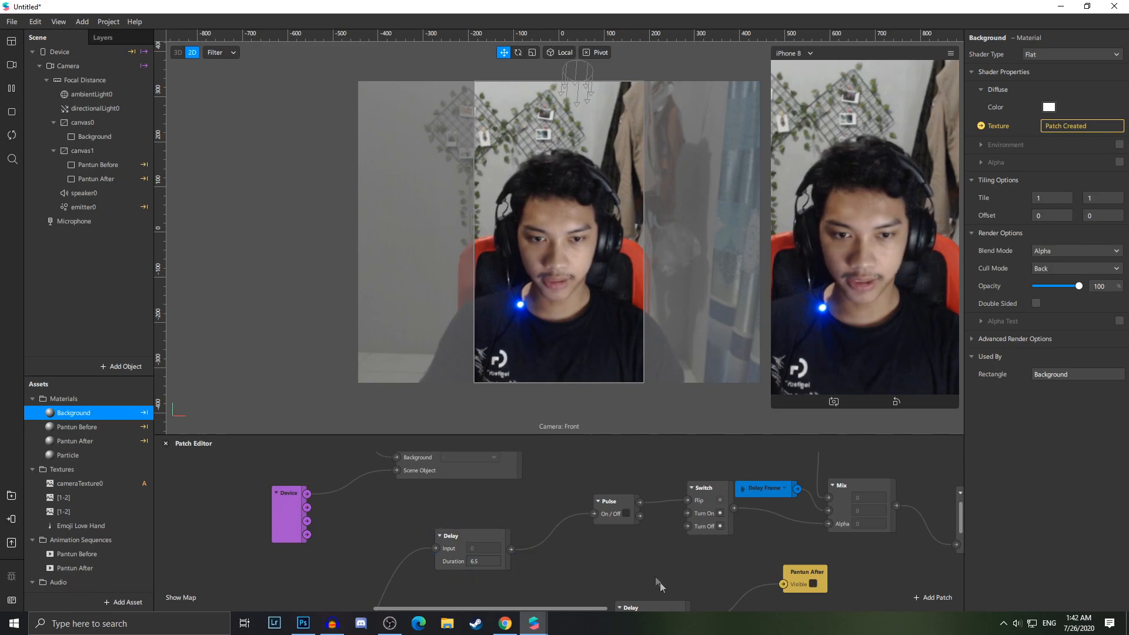
scroll(526, 562, "down", 3, "ctrl")
scroll(526, 562, "down", 3, "ctrl")
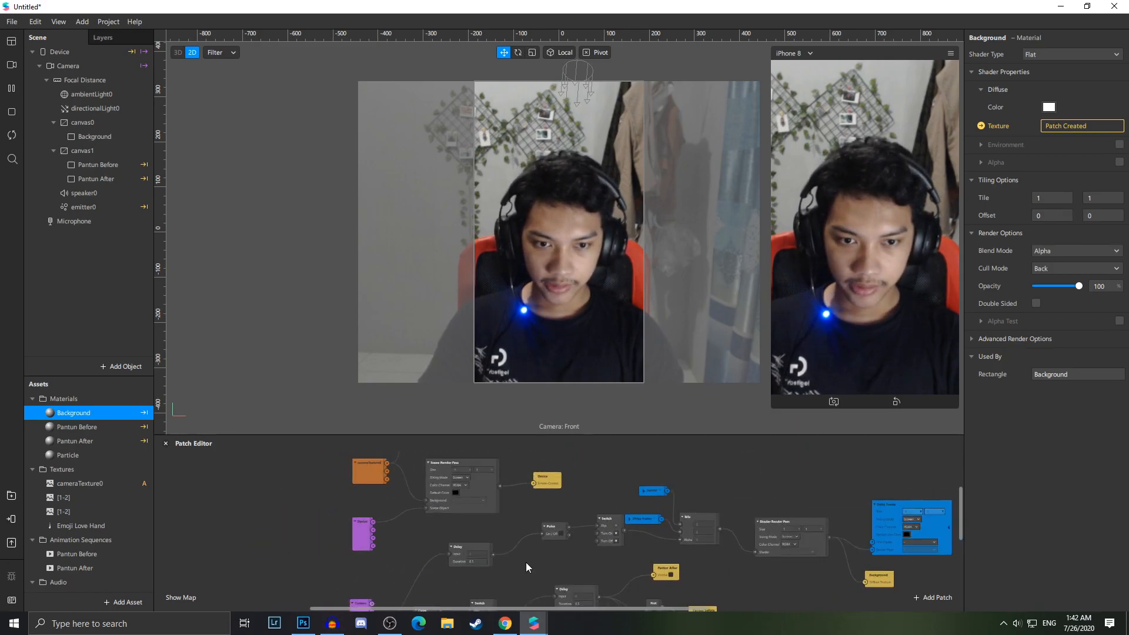
Review the patch graph around the delay, switch and pantun visibility patches
scroll(459, 477, "up", 4, "ctrl")
scroll(447, 493, "down", 2)
scroll(549, 536, "up", 2)
scroll(549, 538, "down", 1, "ctrl")
scroll(611, 564, "down", 4)
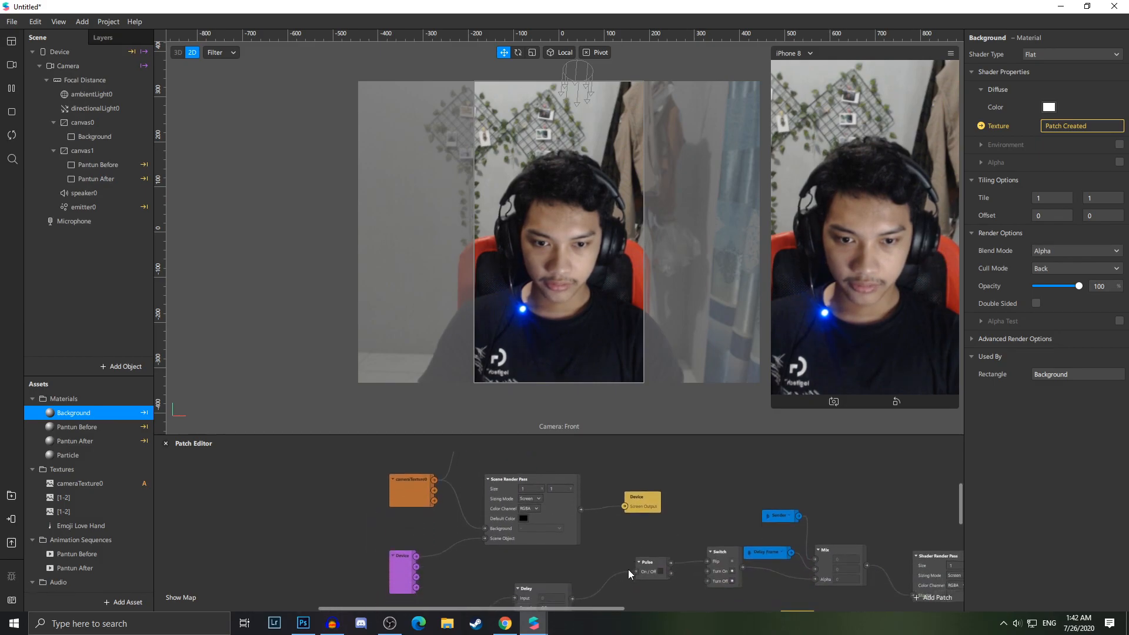
scroll(498, 540, "up", 1)
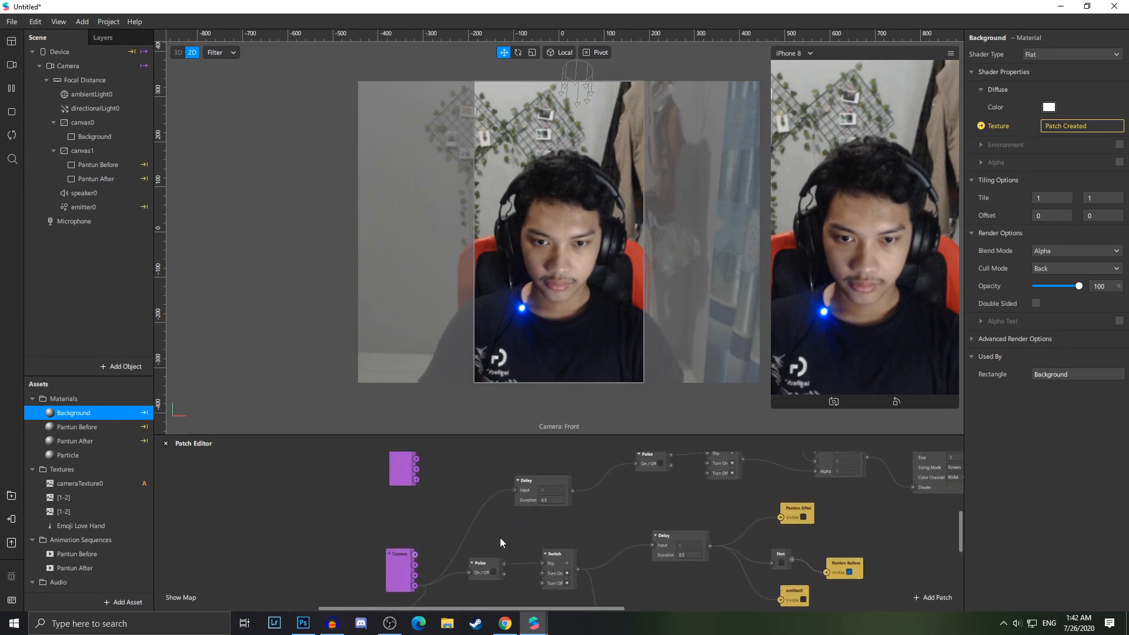
left_click_drag(579, 608, 696, 610)
scroll(733, 542, "up", 1)
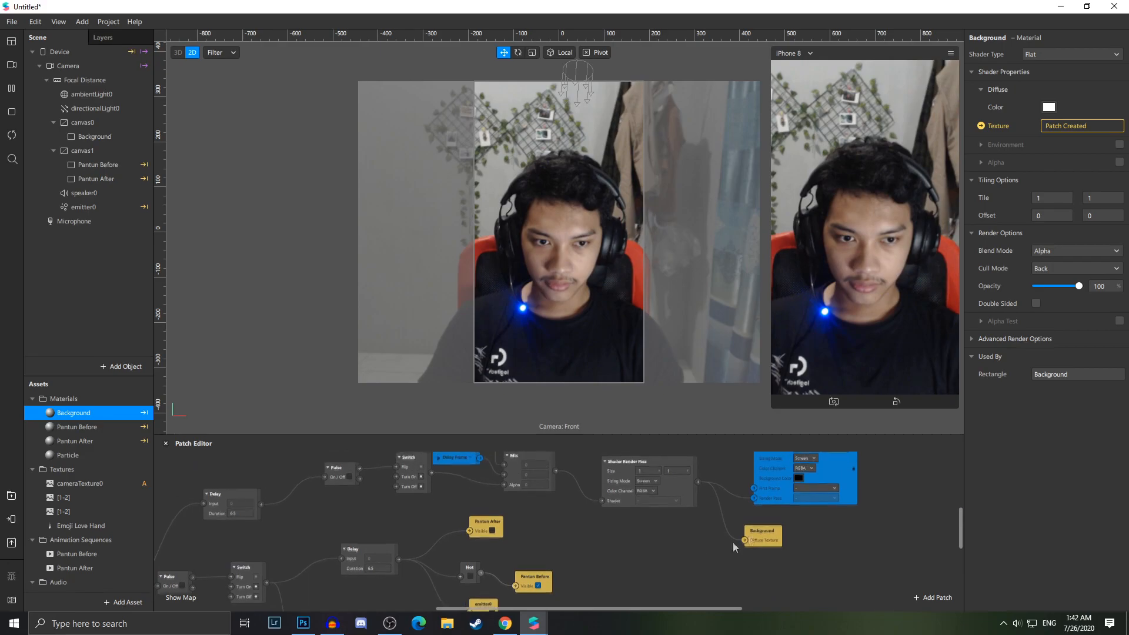
scroll(696, 559, "down", 1)
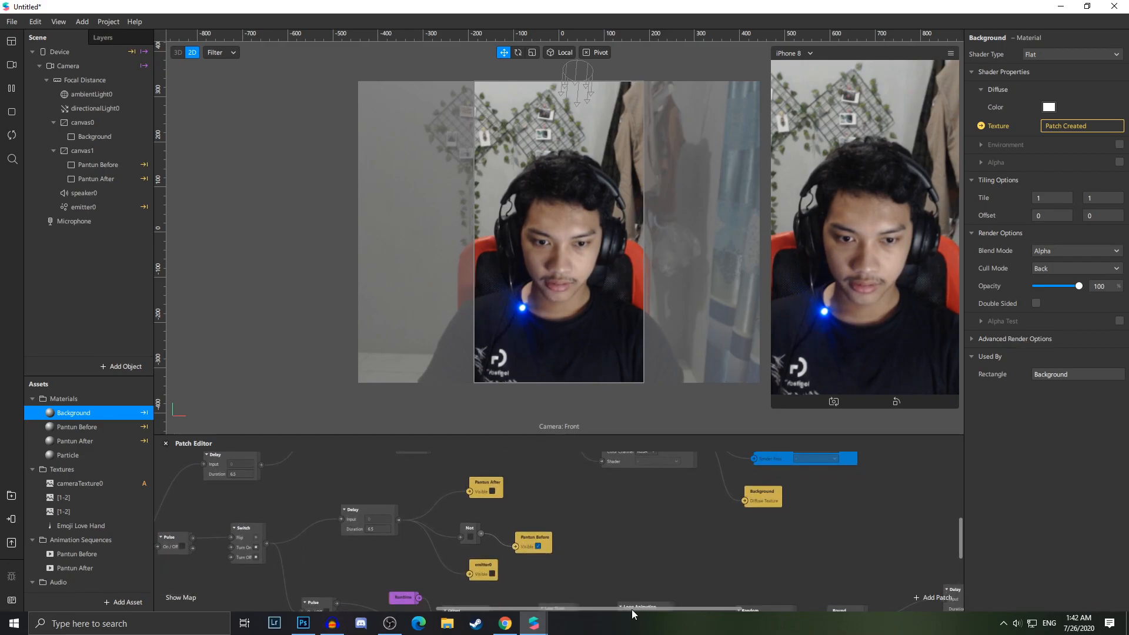
left_click_drag(631, 609, 606, 611)
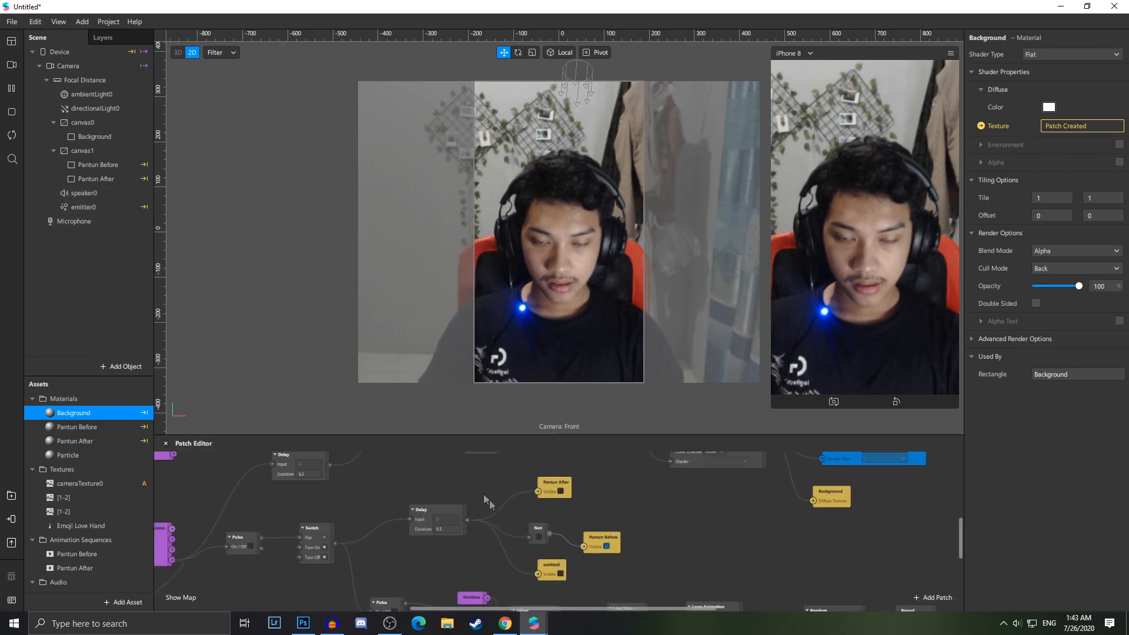
scroll(546, 563, "down", 1)
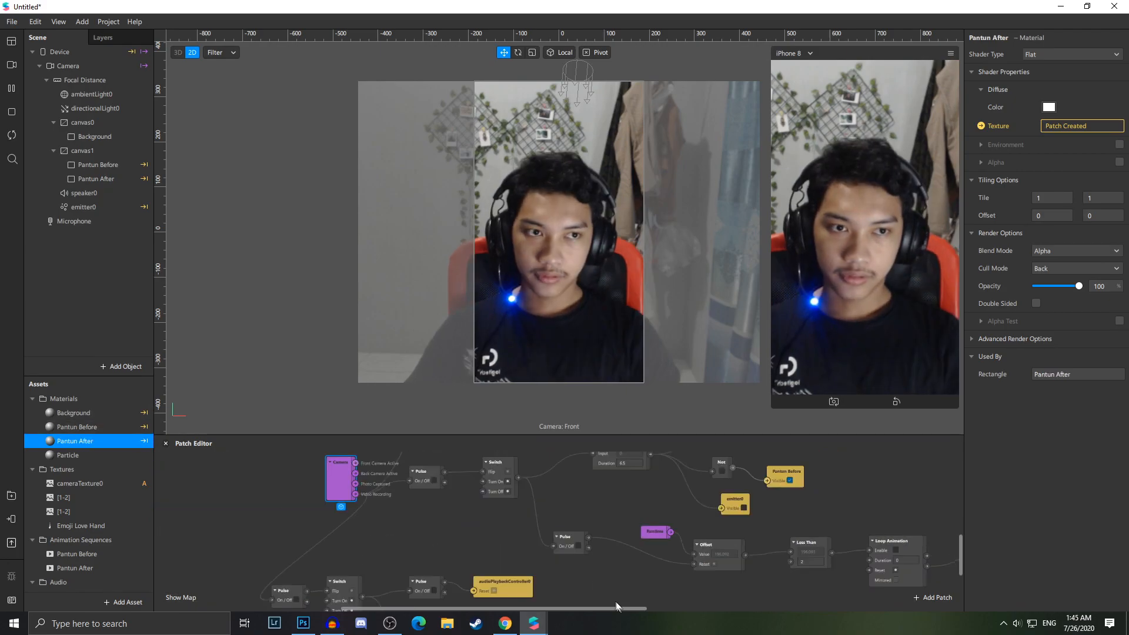
Disable the scene's microphone and stop the preview playback
left_click(108, 220)
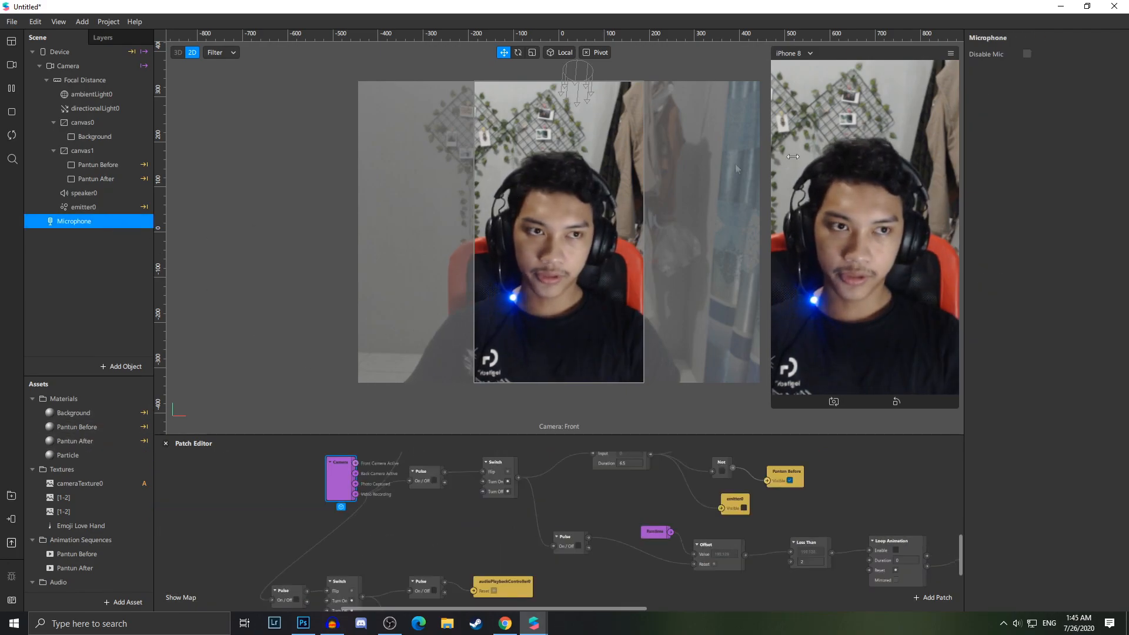
left_click(1027, 54)
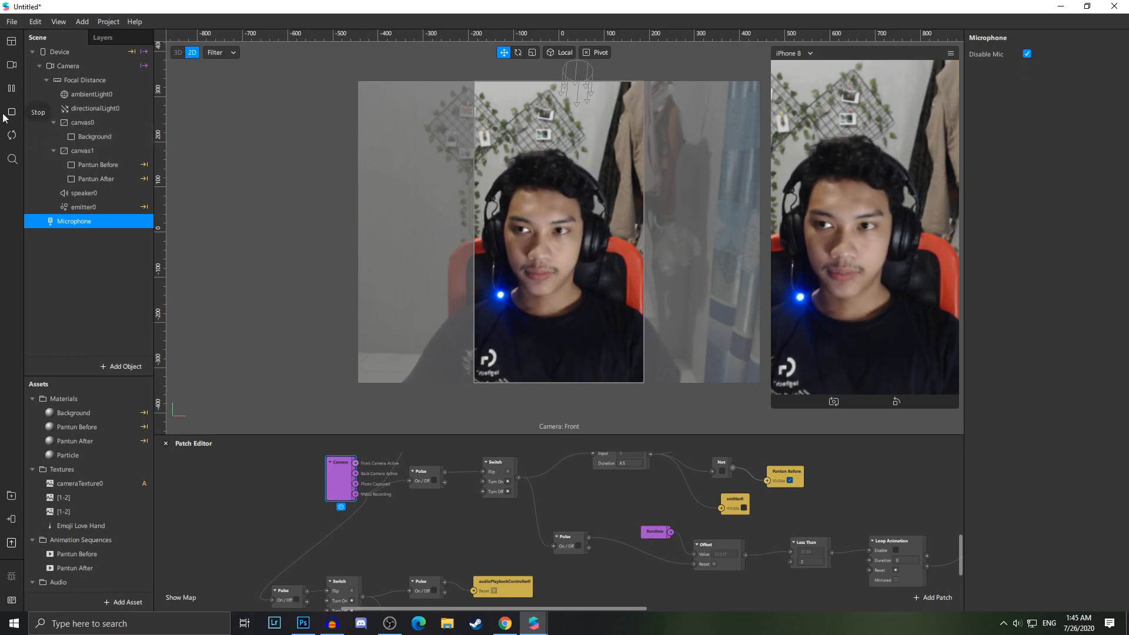
left_click(7, 135)
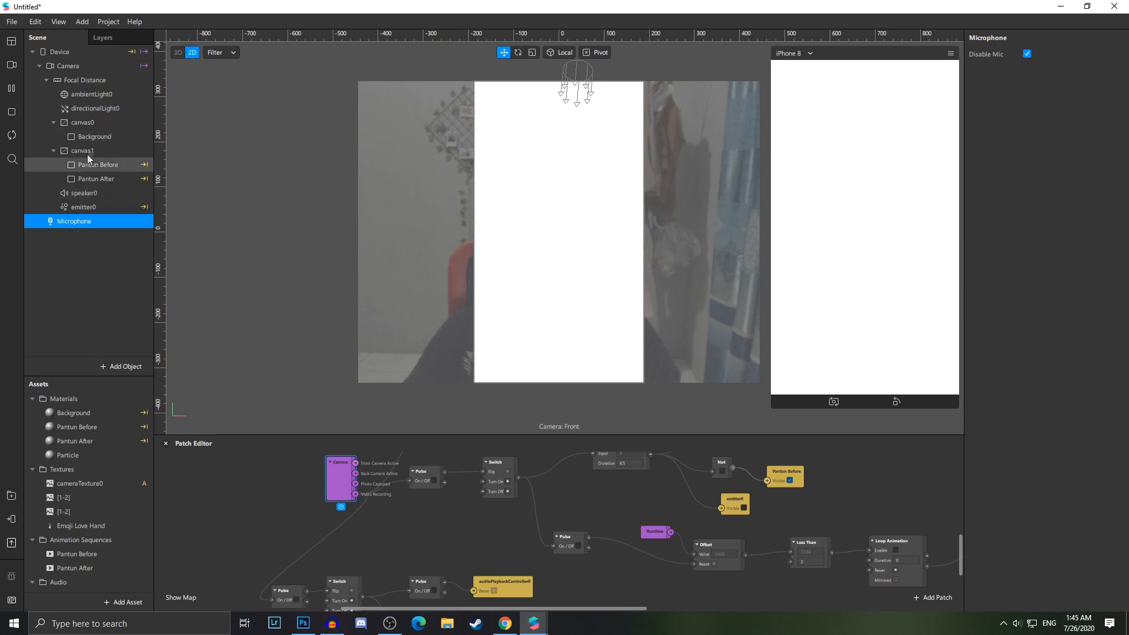
Delete the Pantun Before and Pantun After diffuse texture patches connected to the Round and Delay patches
left_click(100, 166)
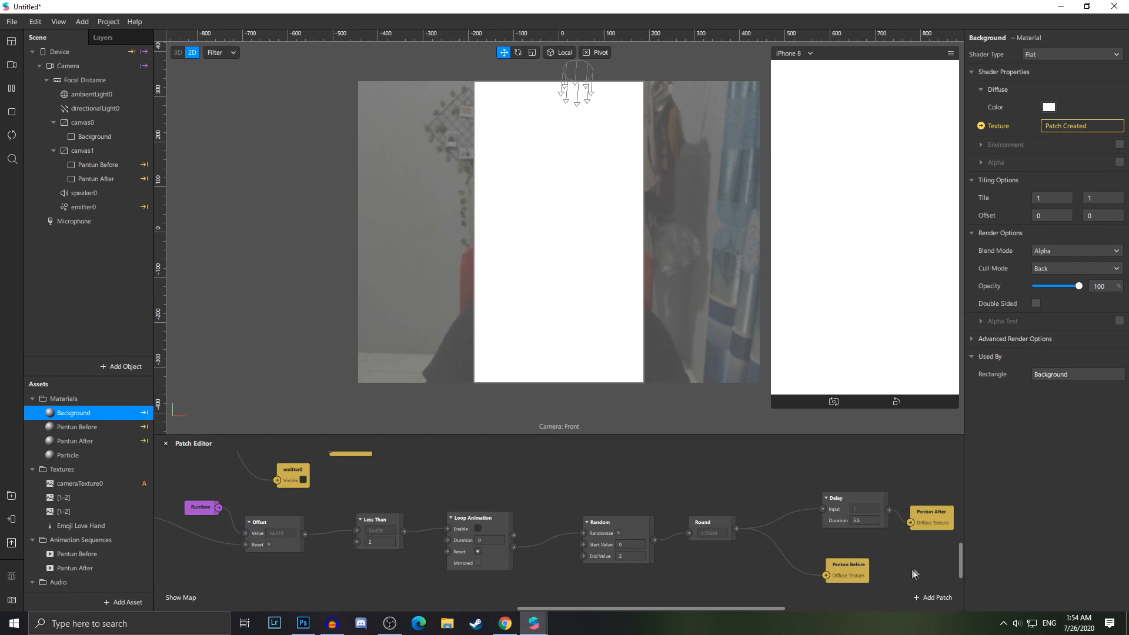
scroll(835, 564, "up", 3)
left_click(801, 609)
left_click(635, 567)
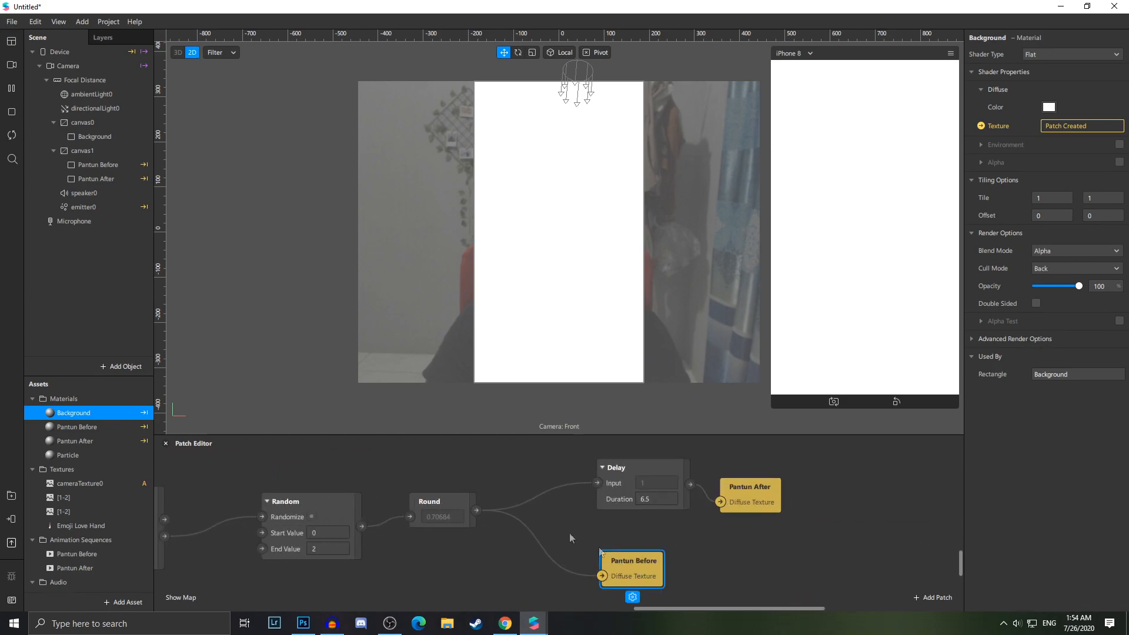
left_click(135, 422)
left_click(735, 491)
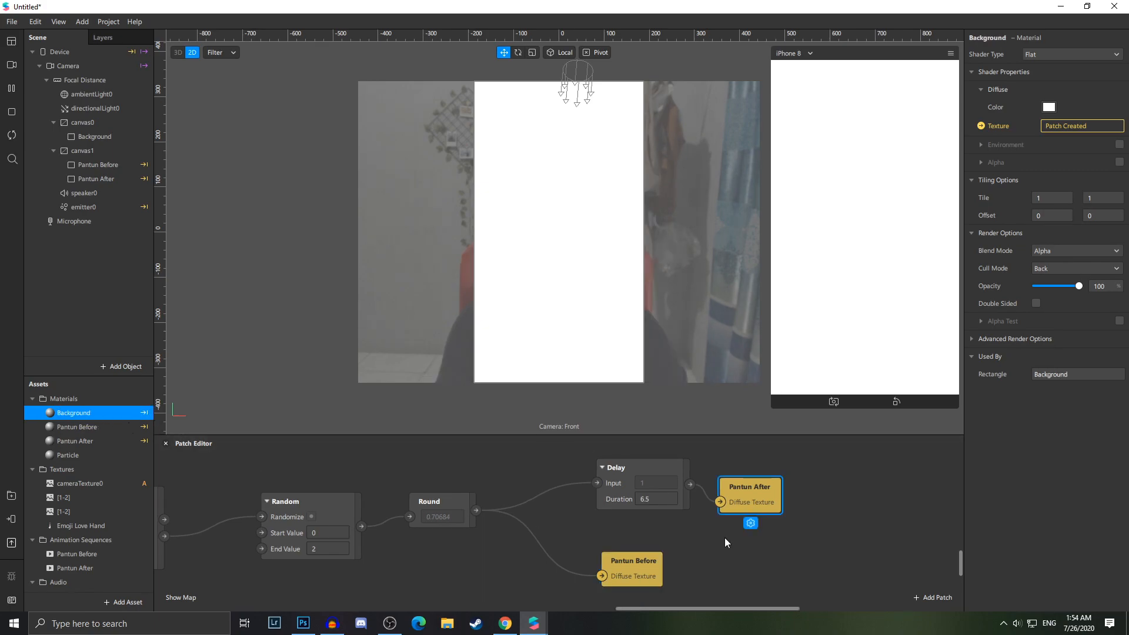
key("Delete")
key("Delete")
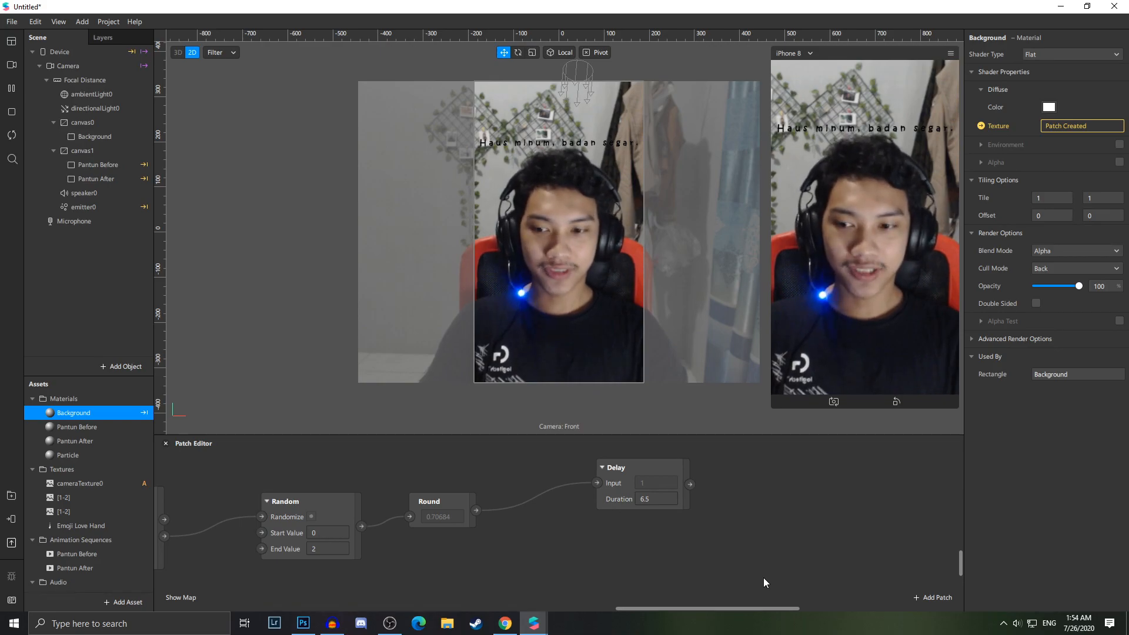
Select both Pantun Before and Pantun After animation sequences and create a patch for their Current Frame
scroll(66, 560, "down", 2)
left_click(77, 515)
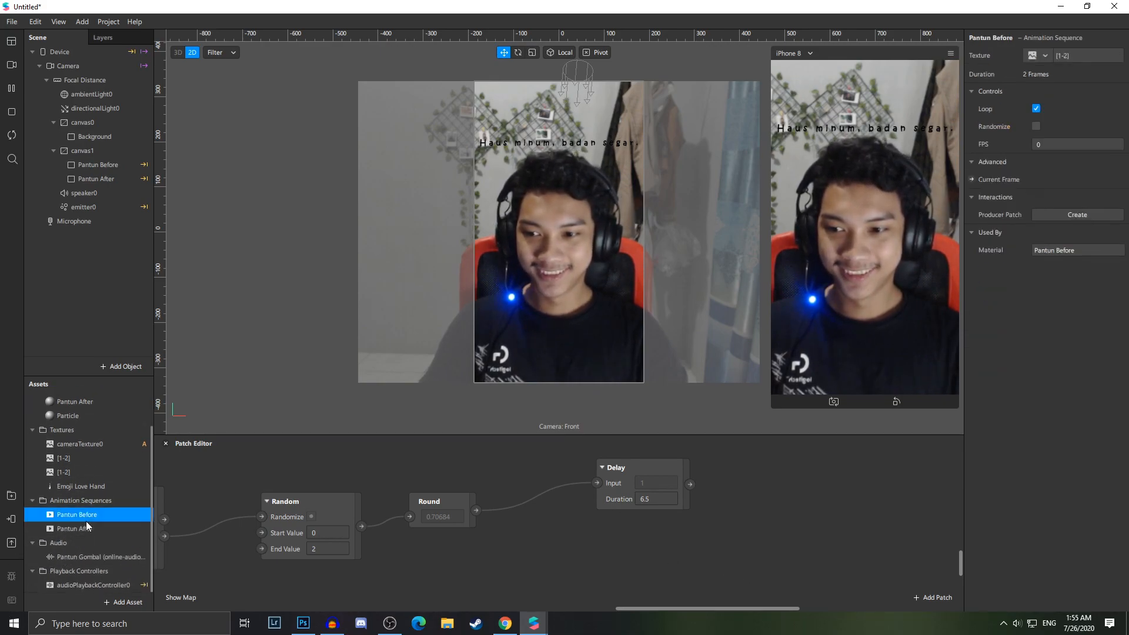
left_click(82, 528)
scroll(88, 529, "up", 2)
scroll(89, 537, "down", 1)
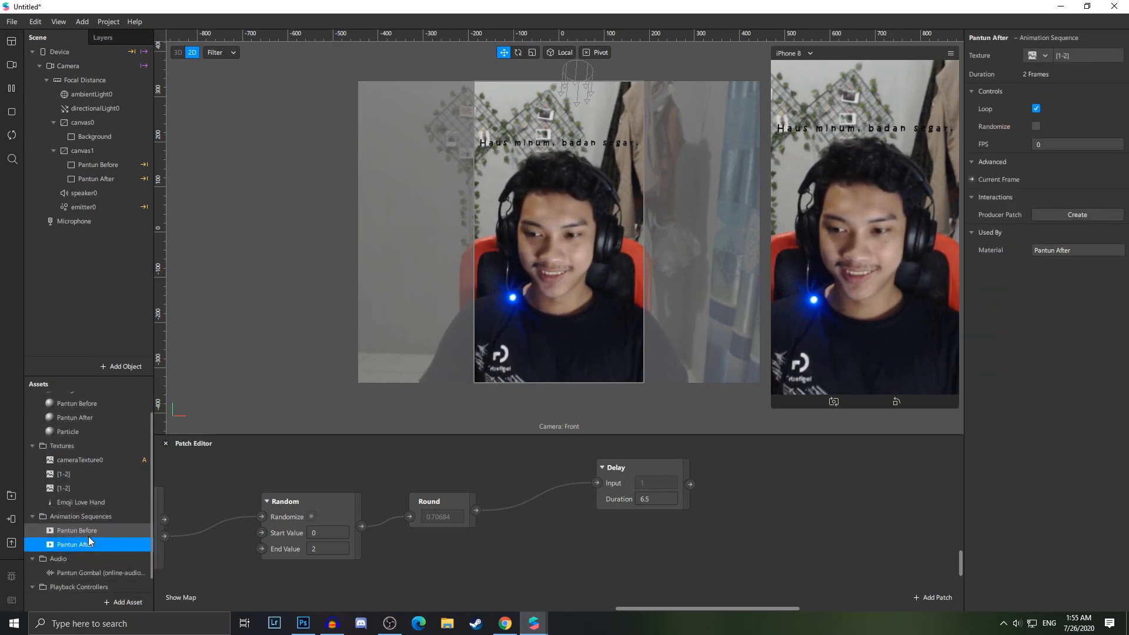
left_click(83, 530, "shift")
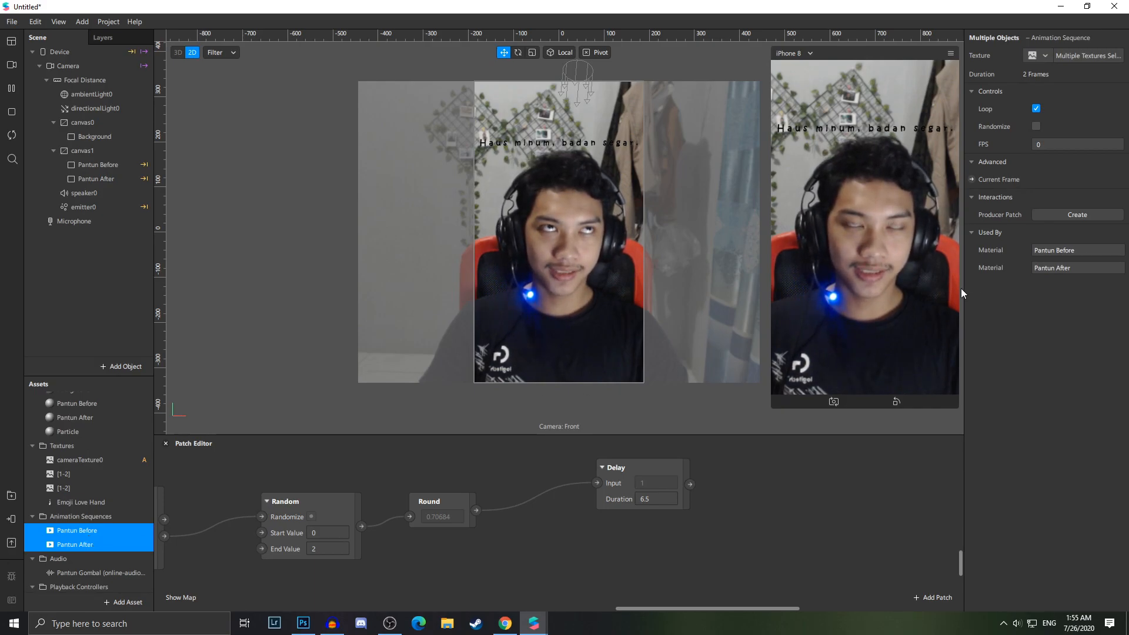
left_click(971, 180)
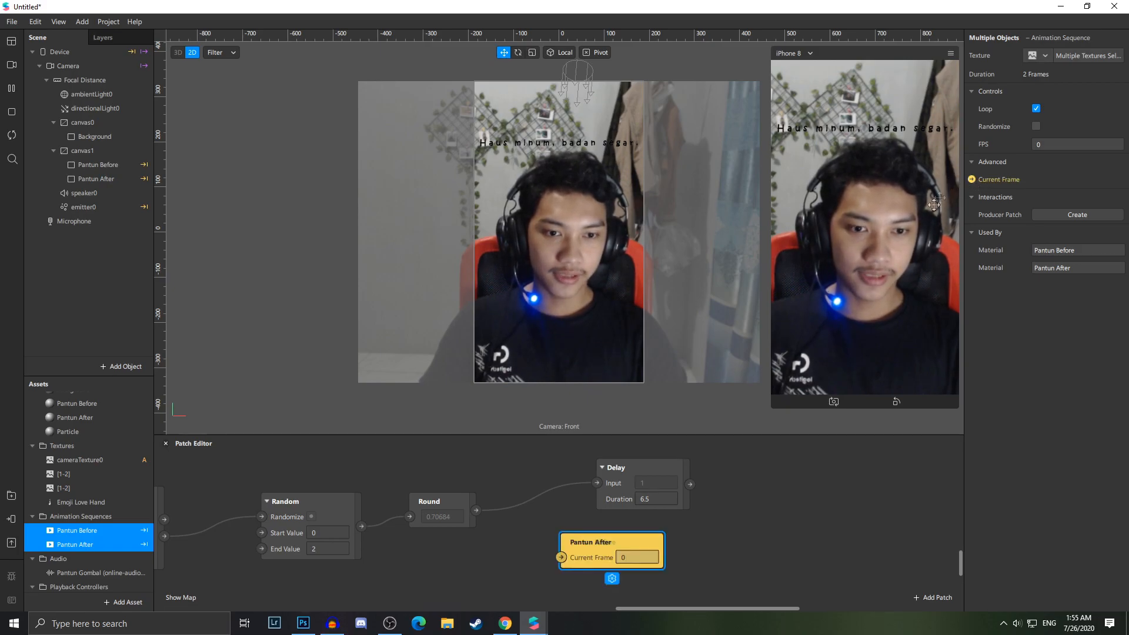
Connect the Delay output to Pantun After's Current Frame and the Round output to Pantun Before's Current Frame
left_click_drag(735, 501, 779, 486)
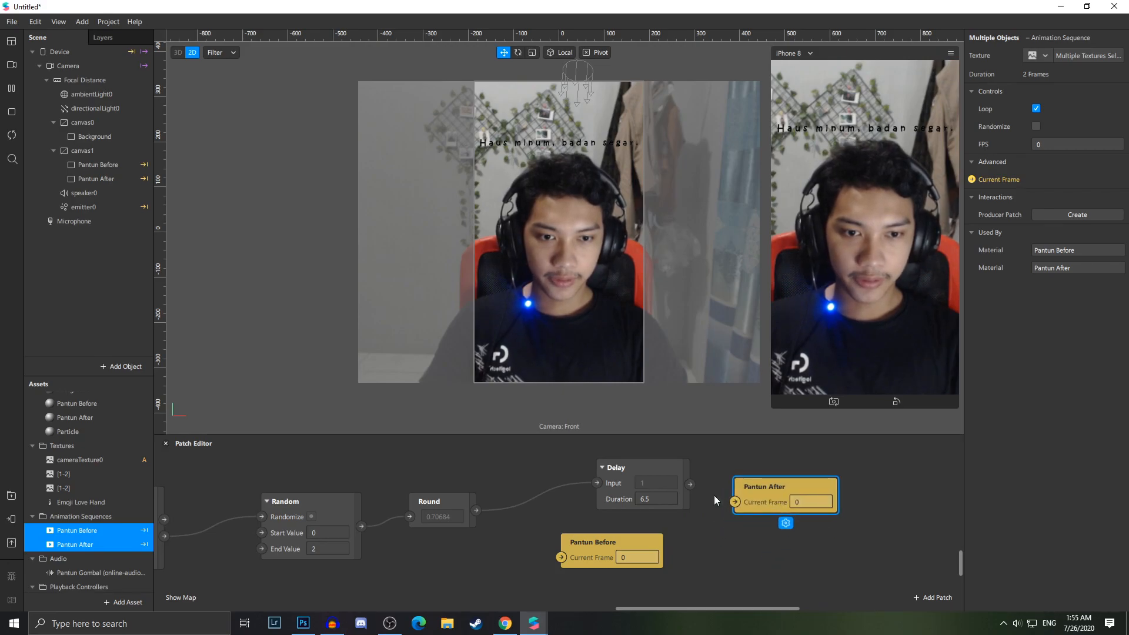
left_click_drag(691, 483, 743, 503)
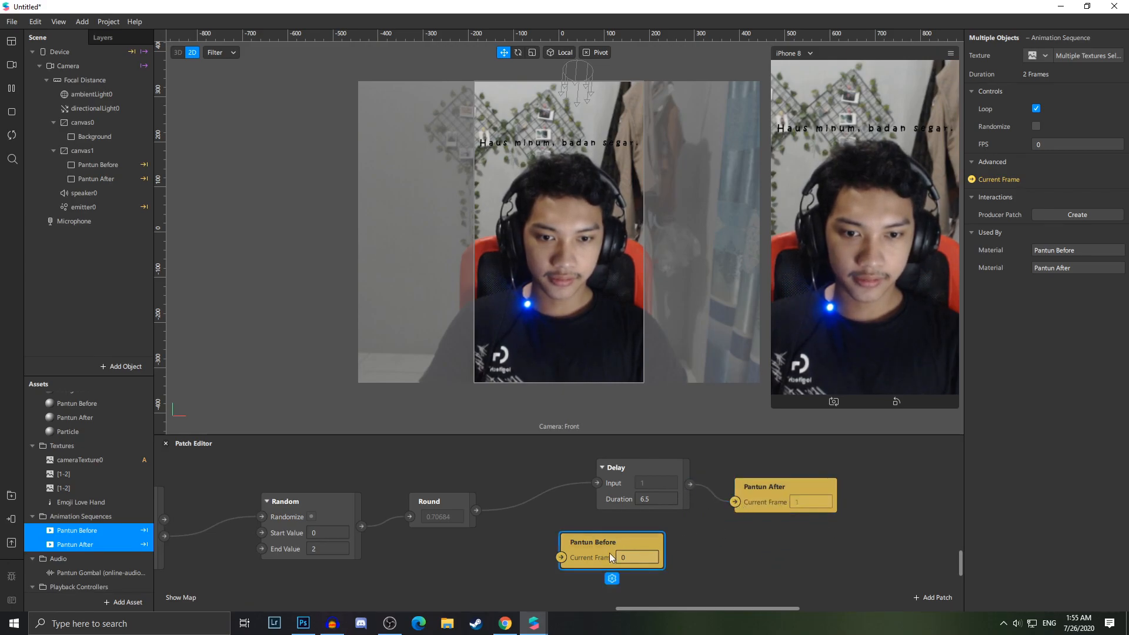
left_click_drag(610, 556, 621, 575)
left_click_drag(476, 510, 588, 578)
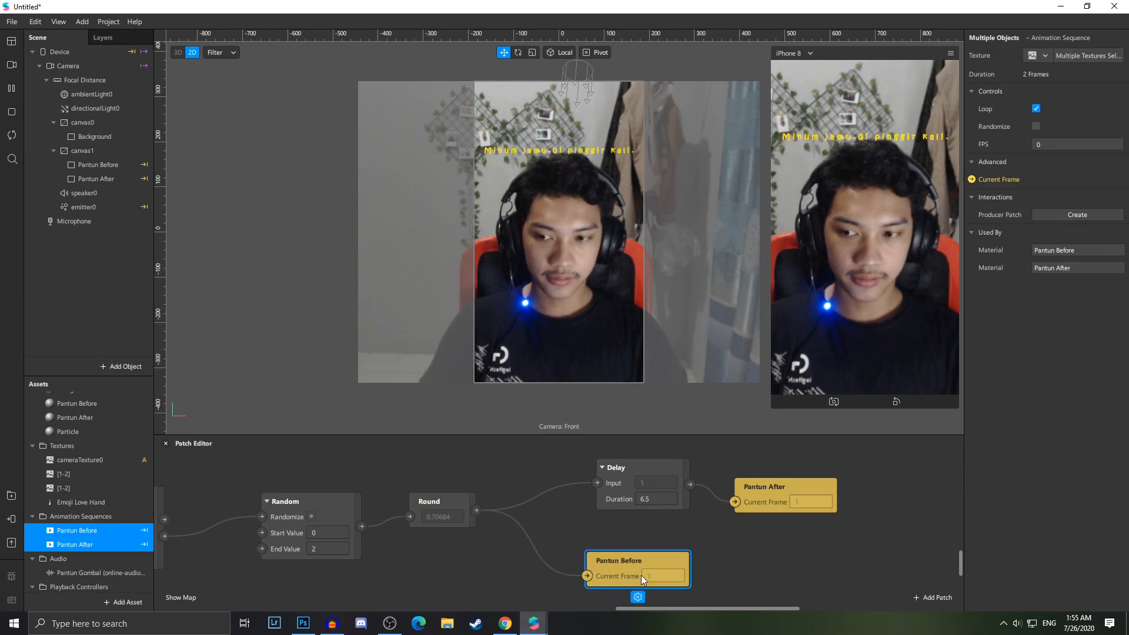
left_click(509, 582)
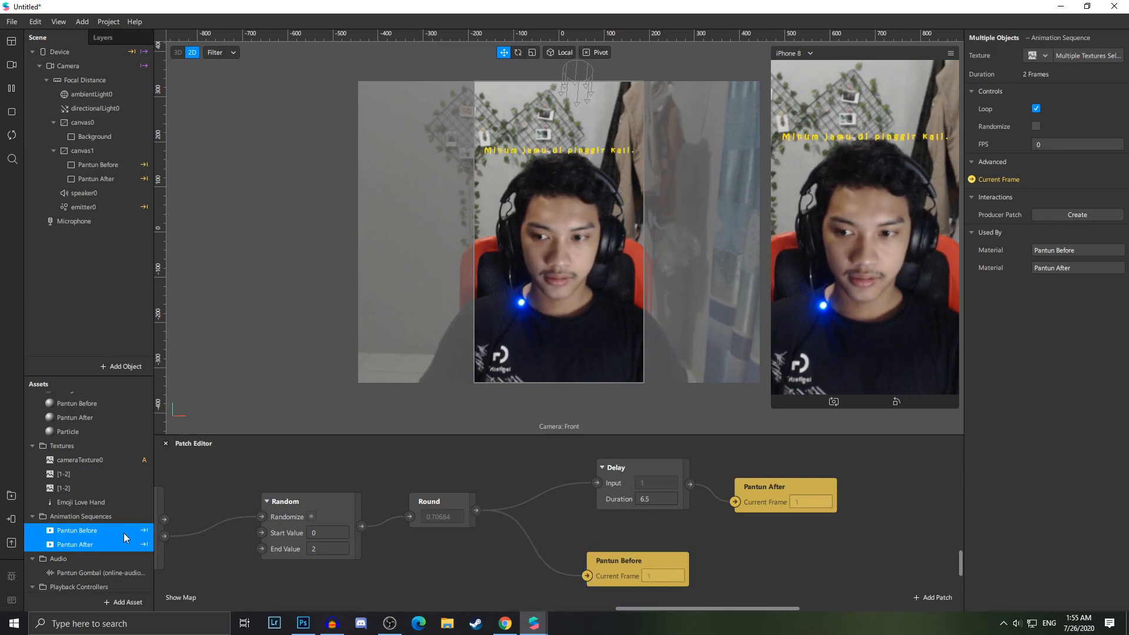
Set both animation sequences' FPS to 25
left_click(1072, 146)
type("25")
key("Return")
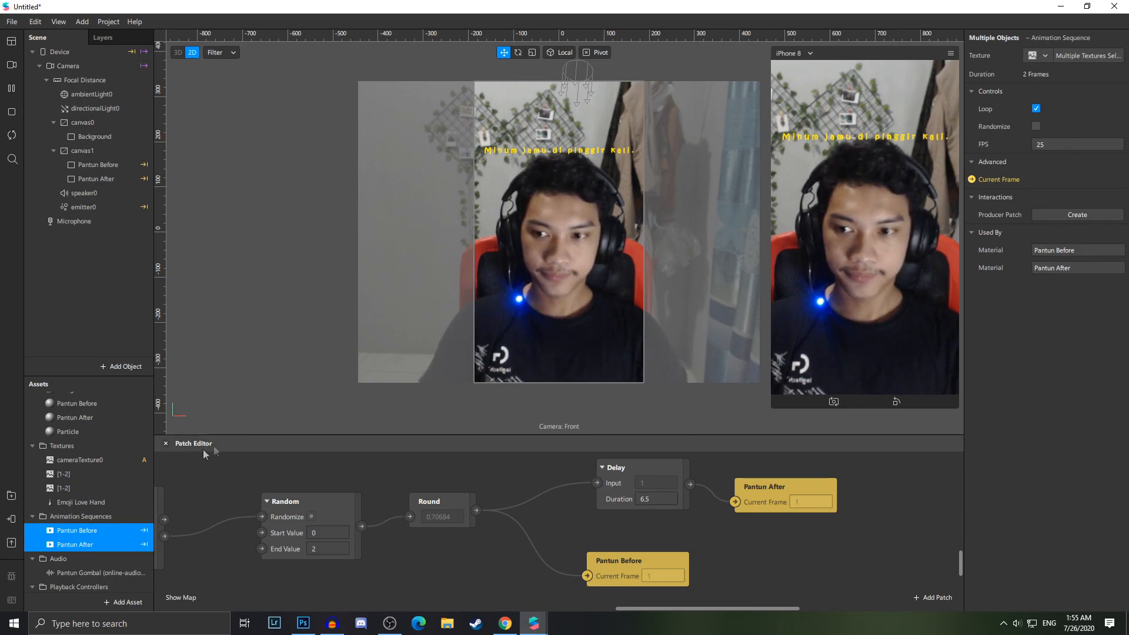
Review the patch connections from the camera texture through the render passes to the Background material
scroll(344, 582, "up", 5)
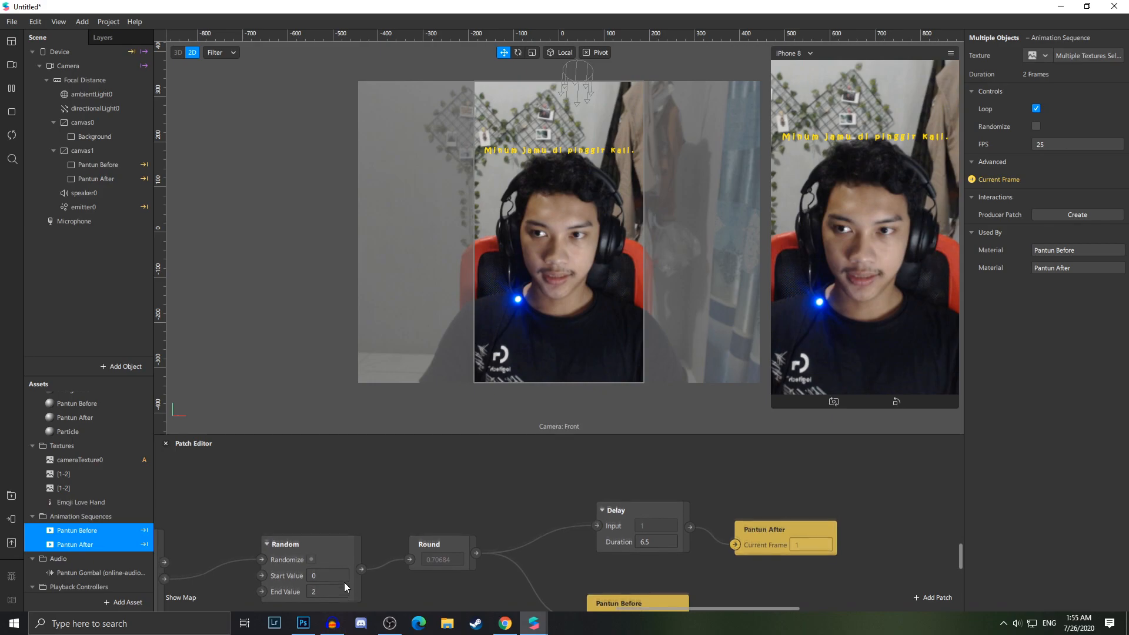
scroll(366, 569, "down", 1)
scroll(369, 560, "down", 2, "ctrl")
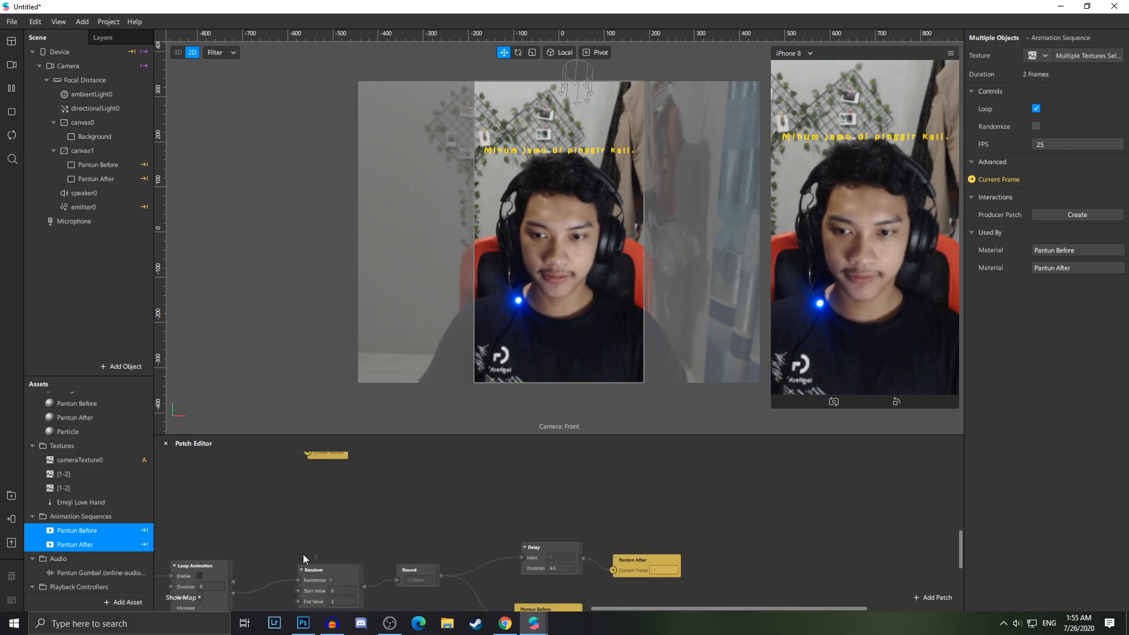
scroll(288, 557, "up", 5)
left_click_drag(708, 607, 477, 608)
scroll(600, 556, "down", 1)
scroll(254, 473, "up", 2)
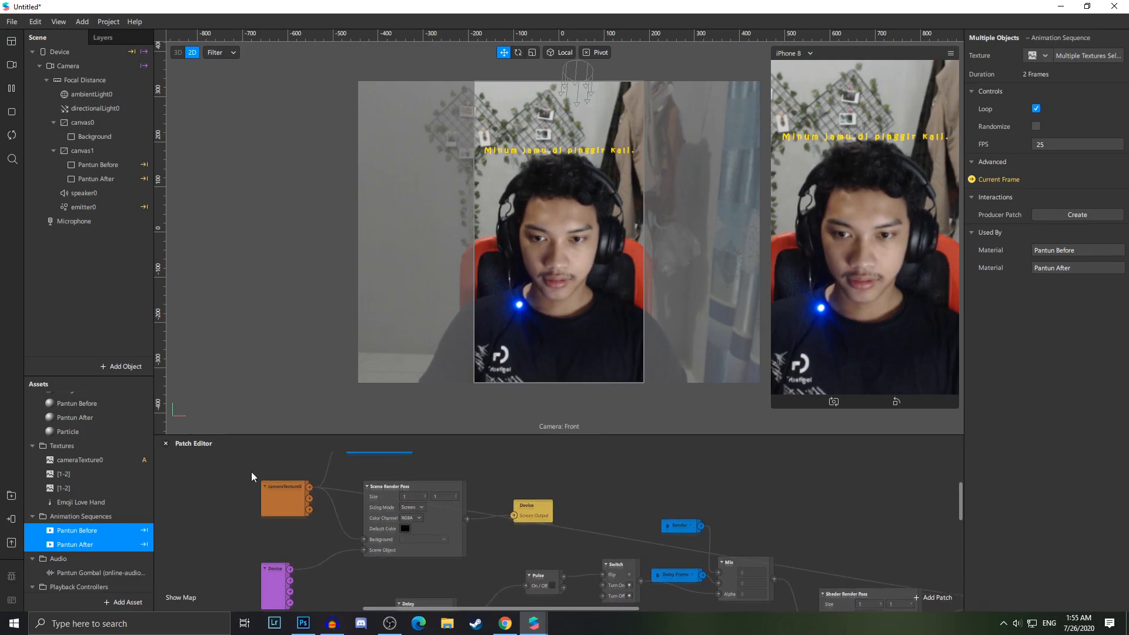
scroll(306, 494, "up", 3, "ctrl")
left_click_drag(313, 489, 382, 472)
left_click(354, 522)
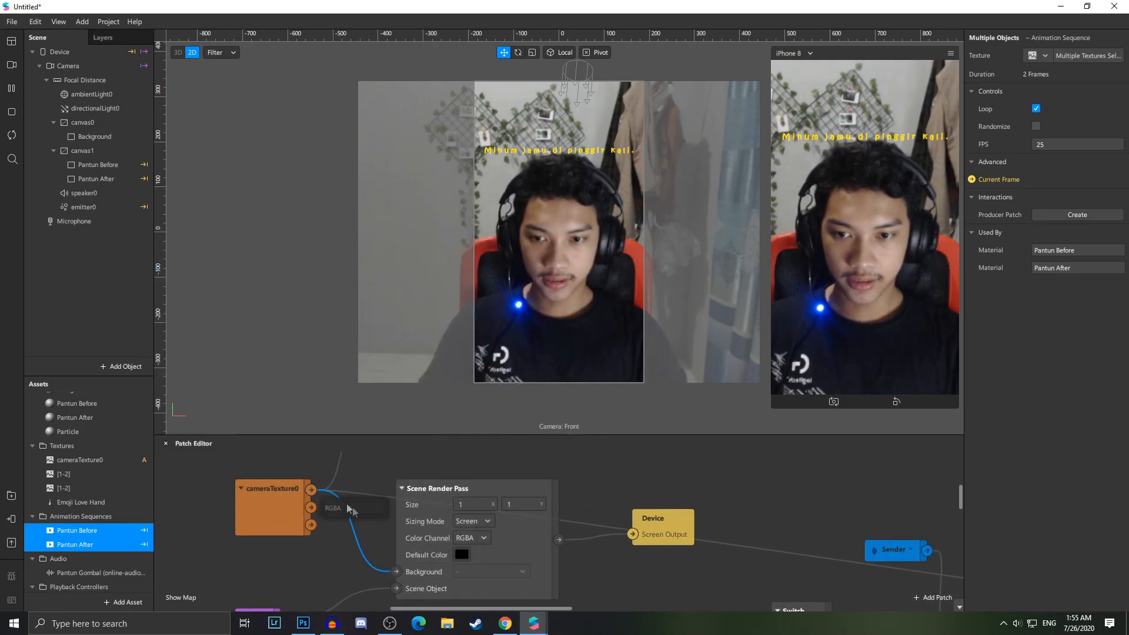
scroll(344, 559, "down", 3, "ctrl")
scroll(345, 560, "down", 2, "ctrl")
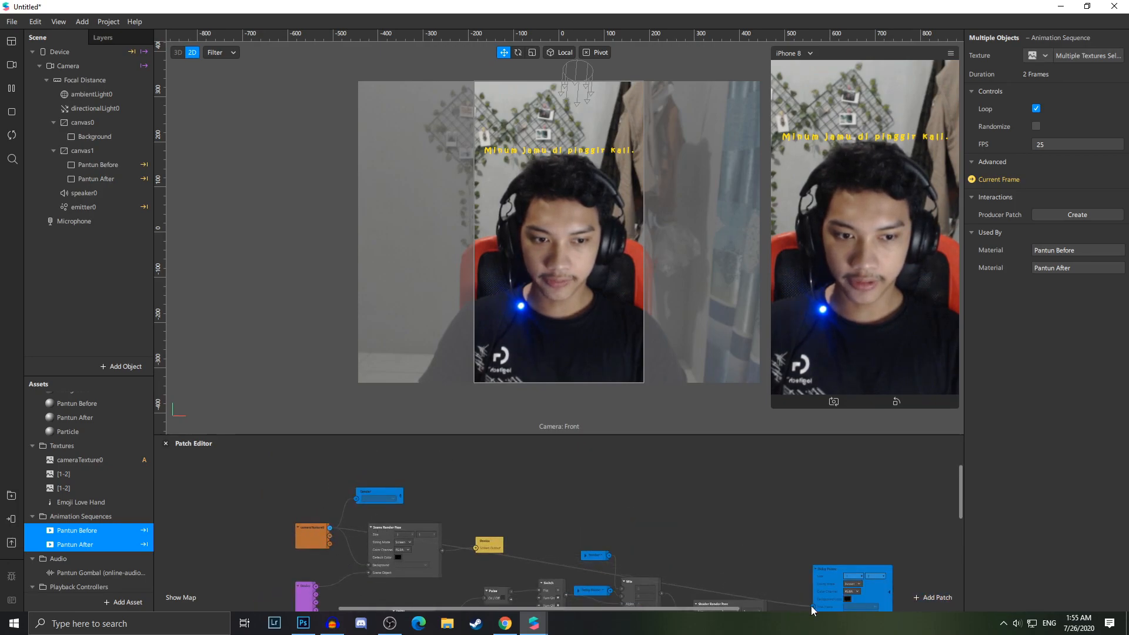
left_click_drag(668, 609, 714, 609)
scroll(738, 565, "up", 3, "ctrl")
scroll(747, 547, "down", 4)
scroll(743, 495, "up", 5)
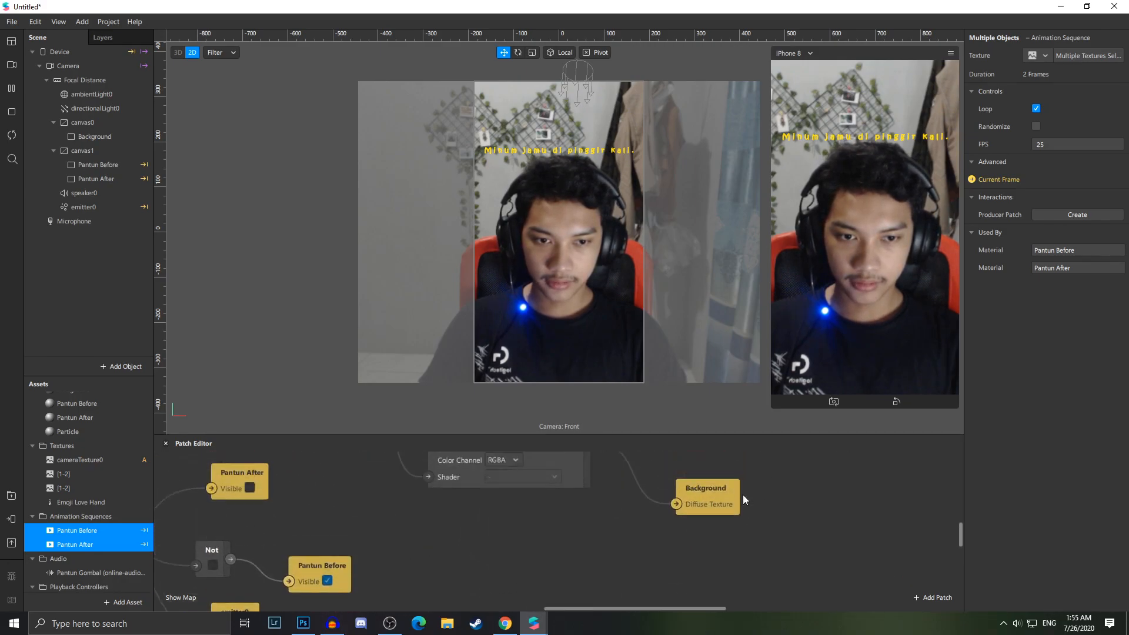
scroll(700, 555, "up", 1, "ctrl")
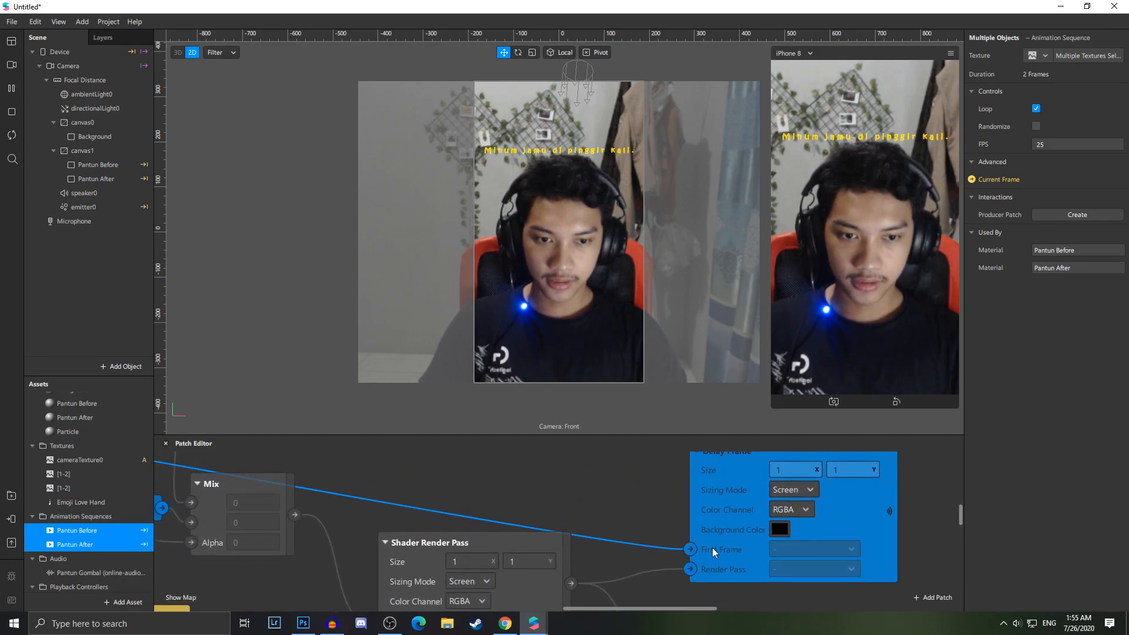
scroll(677, 554, "down", 3, "ctrl")
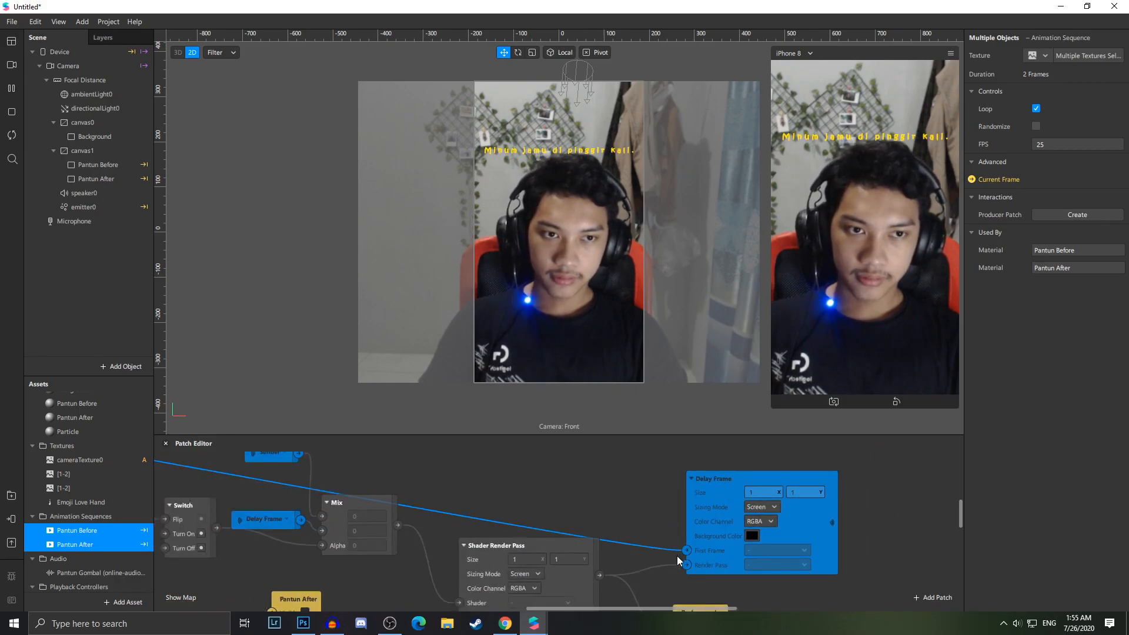
scroll(678, 556, "down", 2, "ctrl")
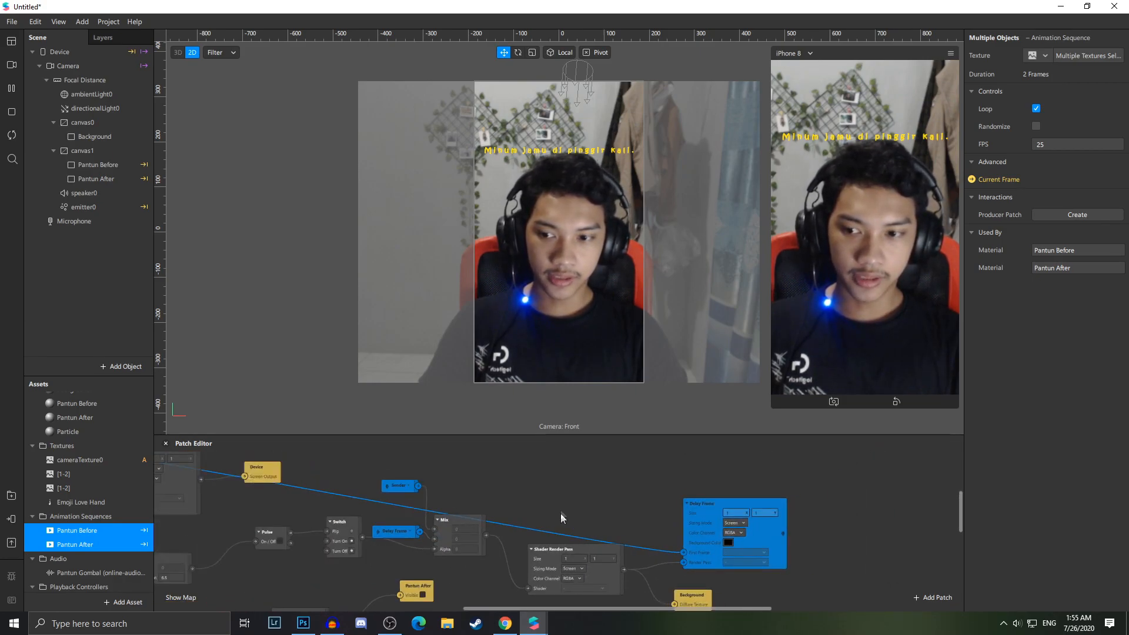
Send the effect to Instagram Camera to test it on the device
left_click(11, 520)
left_click(167, 512)
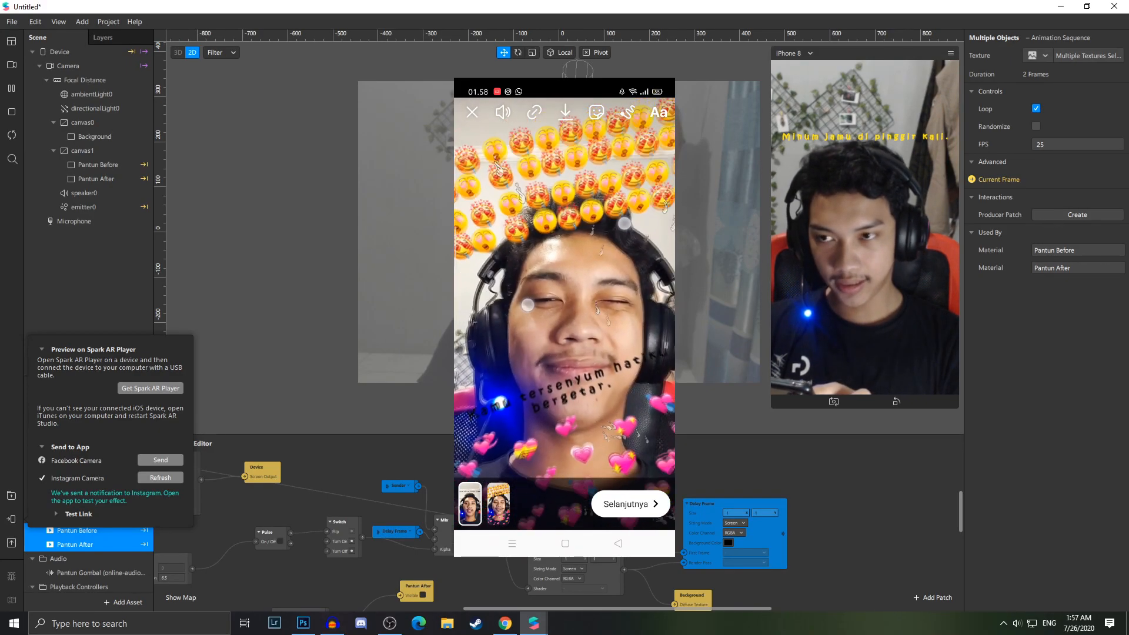
left_click(118, 298)
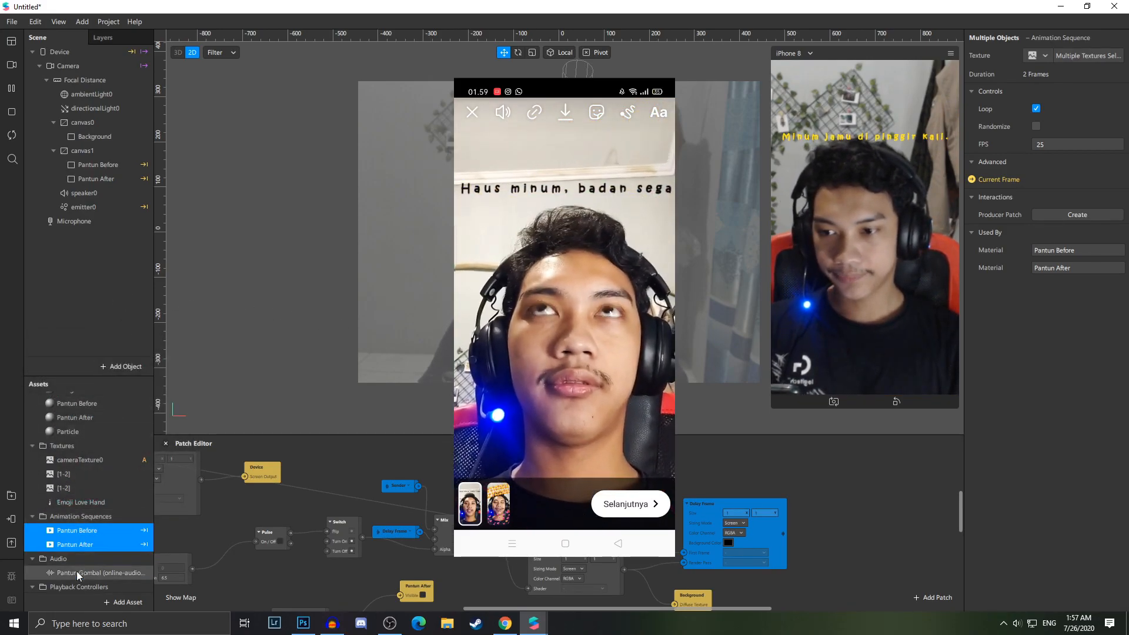
Review the finished patch graph and the Background material
scroll(92, 469, "up", 2)
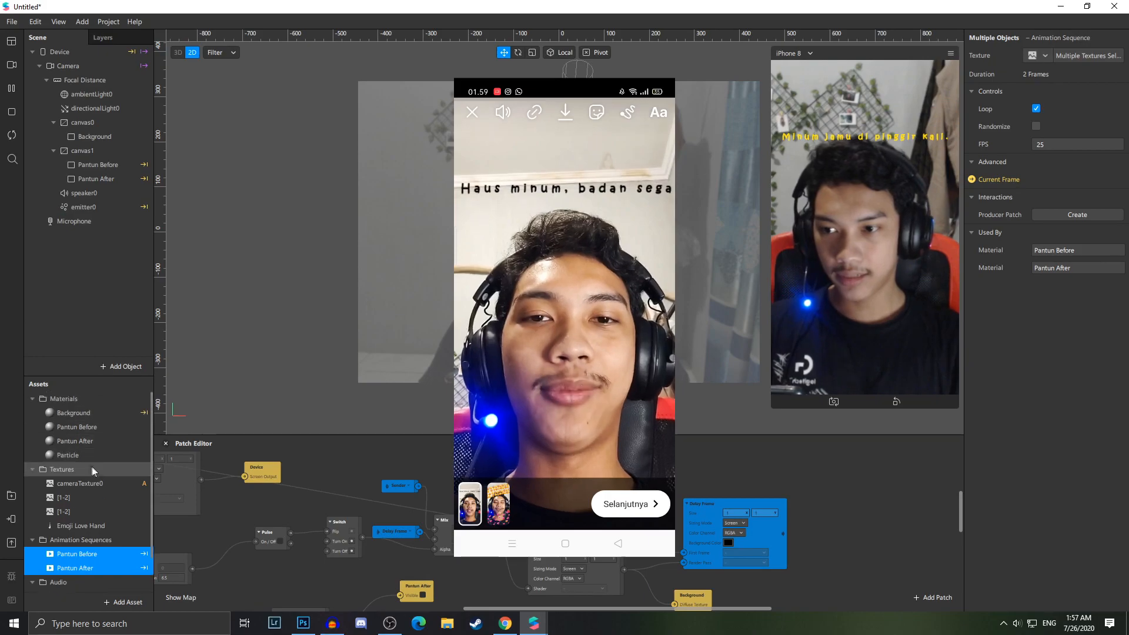
left_click(112, 412)
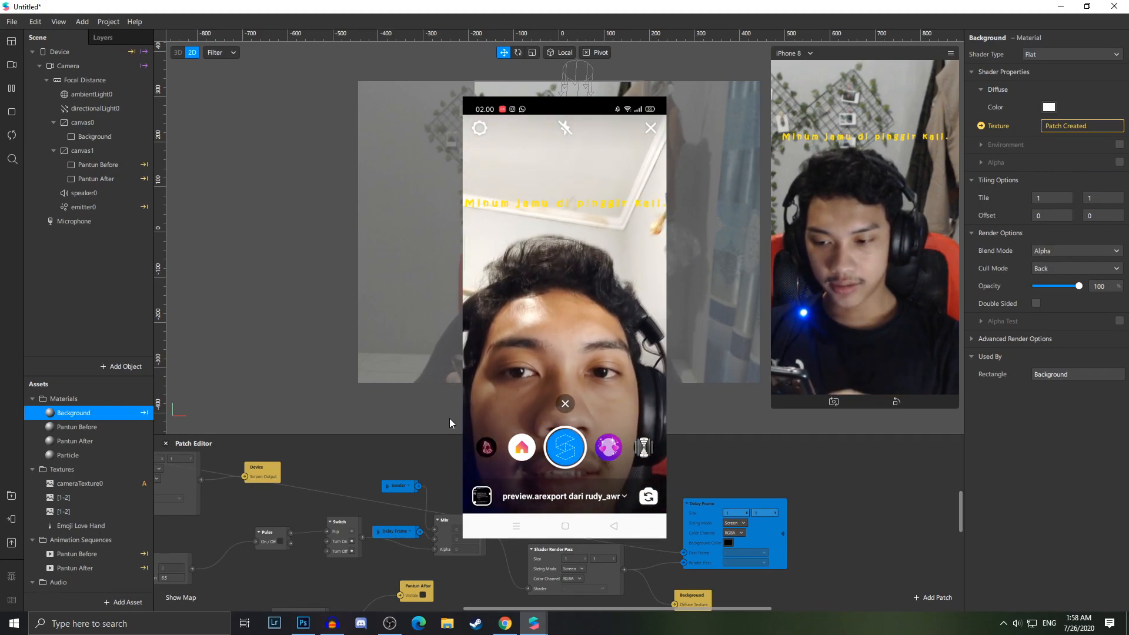
scroll(529, 487, "down", 1)
scroll(490, 545, "down", 2)
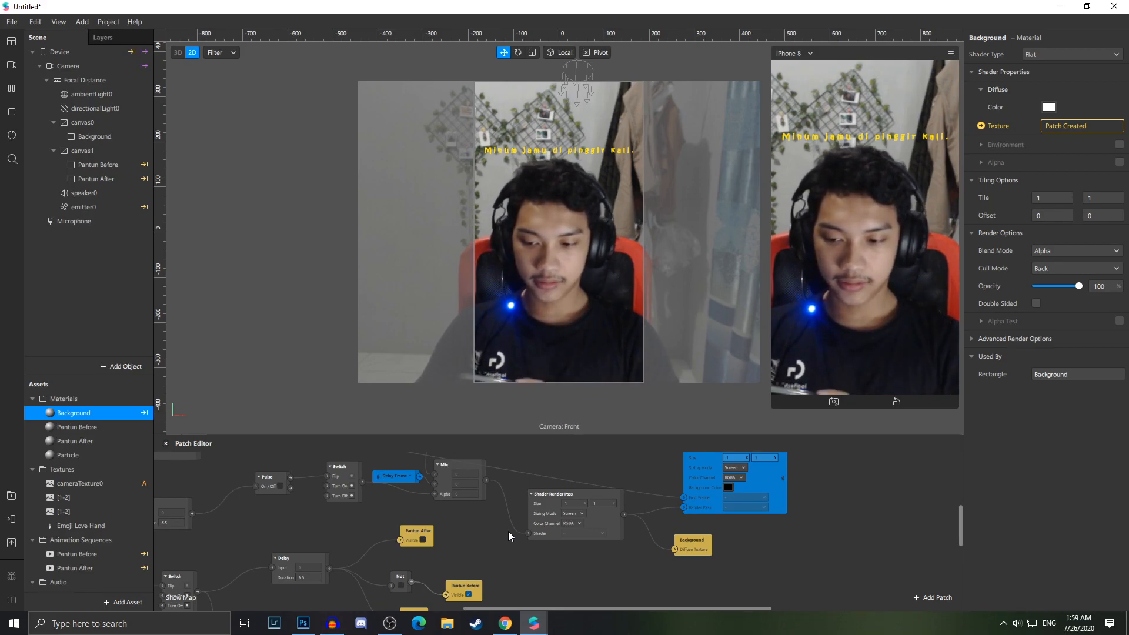
left_click_drag(560, 608, 408, 596)
scroll(436, 575, "down", 2)
left_click_drag(571, 608, 736, 567)
scroll(718, 558, "up", 4)
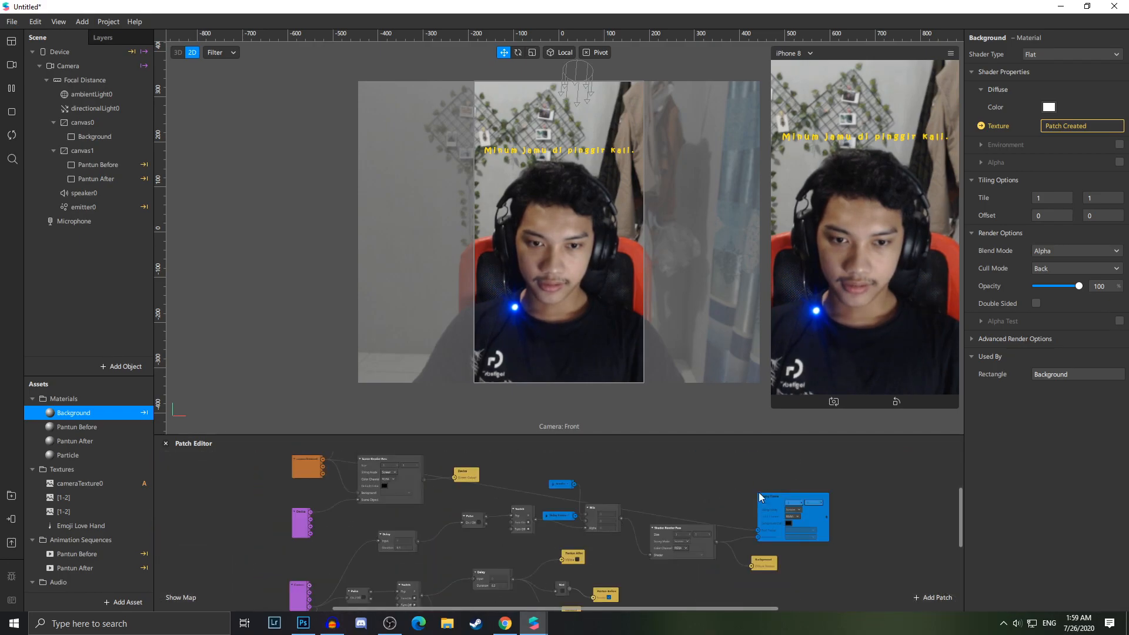
scroll(622, 471, "up", 2)
scroll(547, 520, "up", 2, "ctrl")
scroll(548, 520, "down", 3)
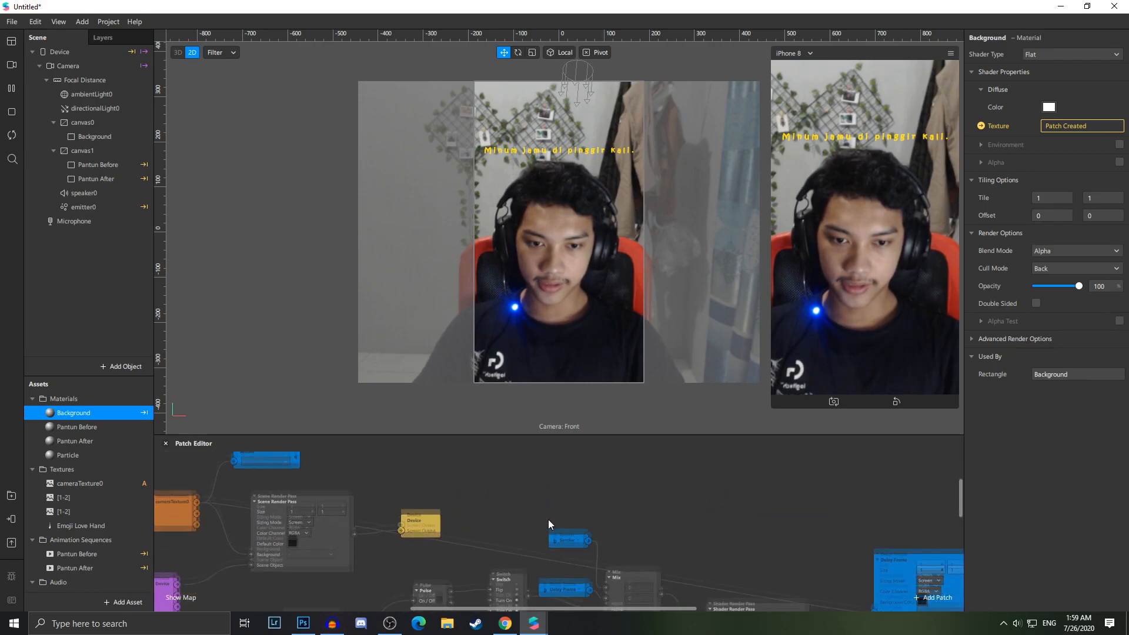
left_click_drag(679, 608, 835, 612)
scroll(755, 562, "down", 2)
scroll(690, 563, "down", 2)
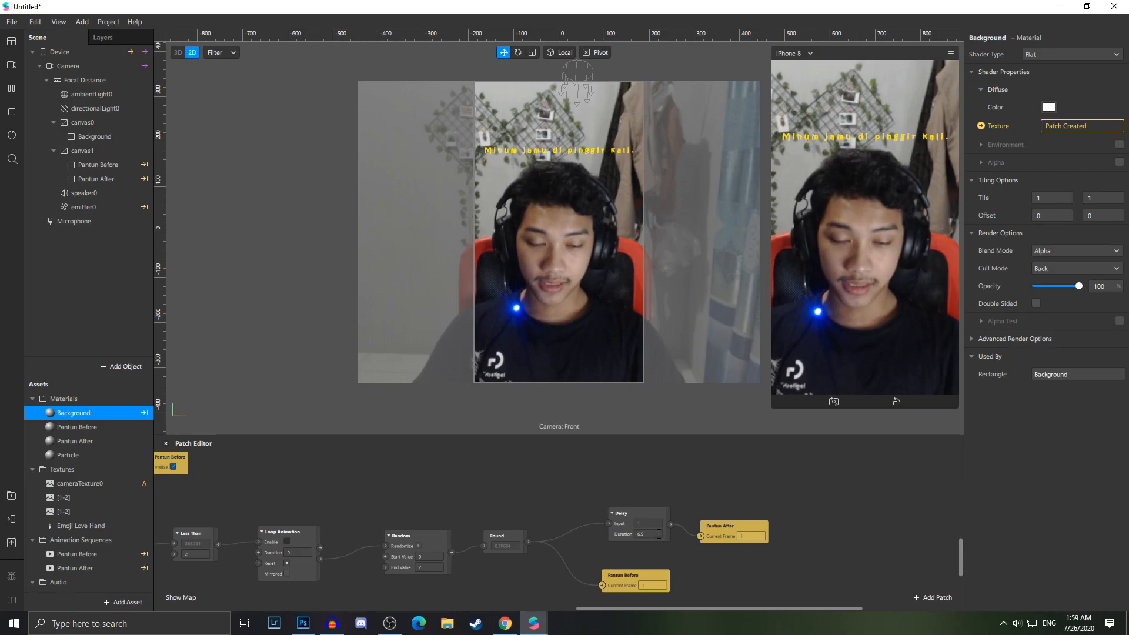
left_click_drag(658, 607, 593, 610)
scroll(622, 572, "up", 3)
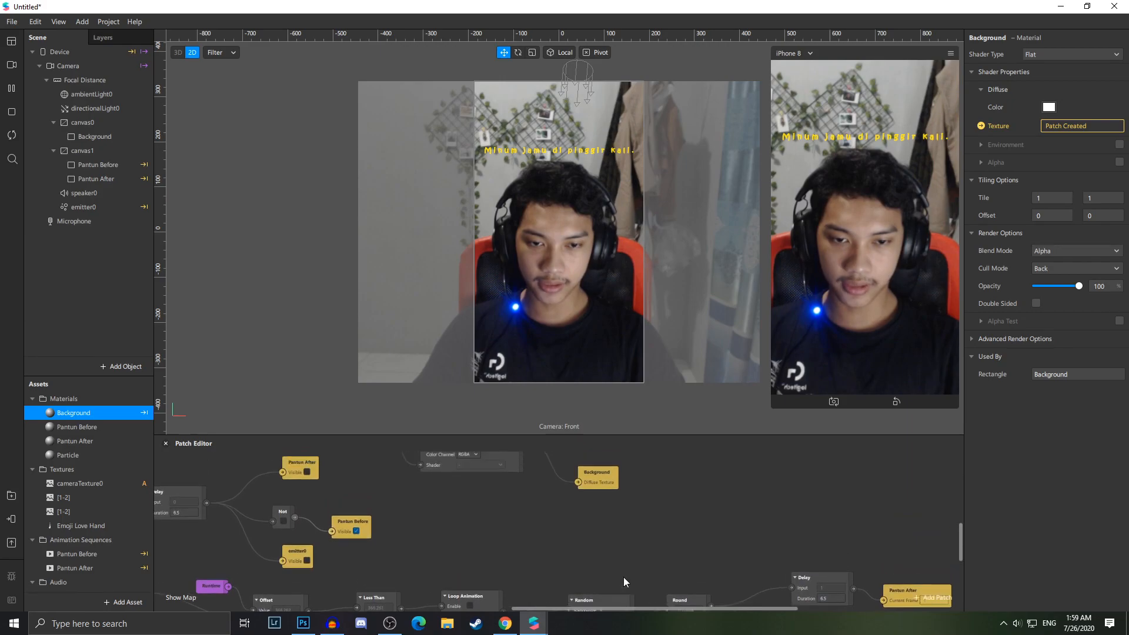